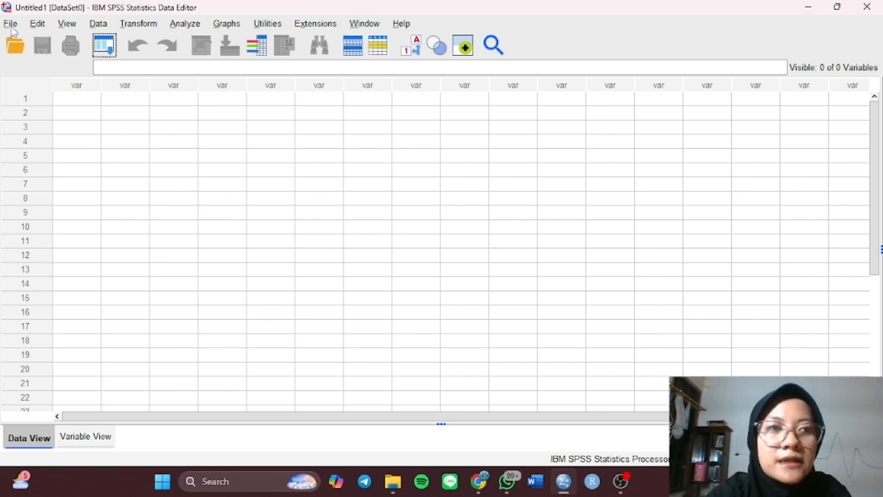
# Import the Excel file Data_Praktikan_2025.xlsx from Downloads, reading Sheet1 with variable names from the first row
pyautogui.click(11, 25)
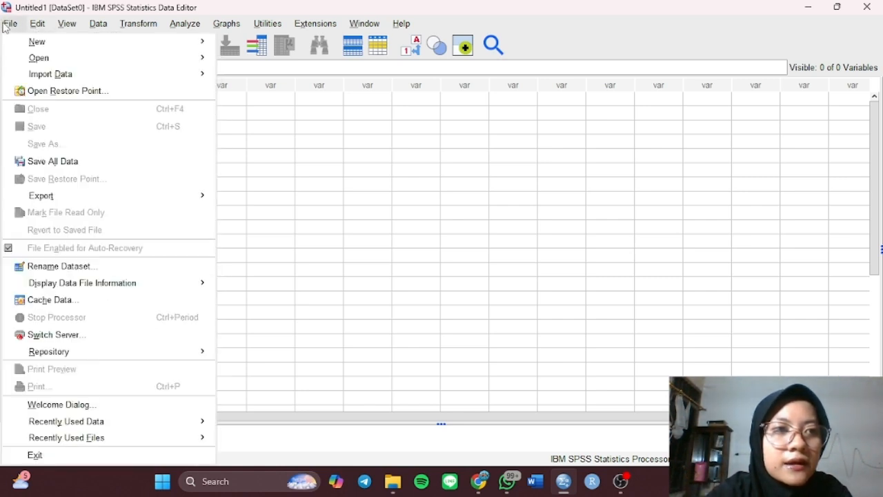
pyautogui.moveTo(32, 60)
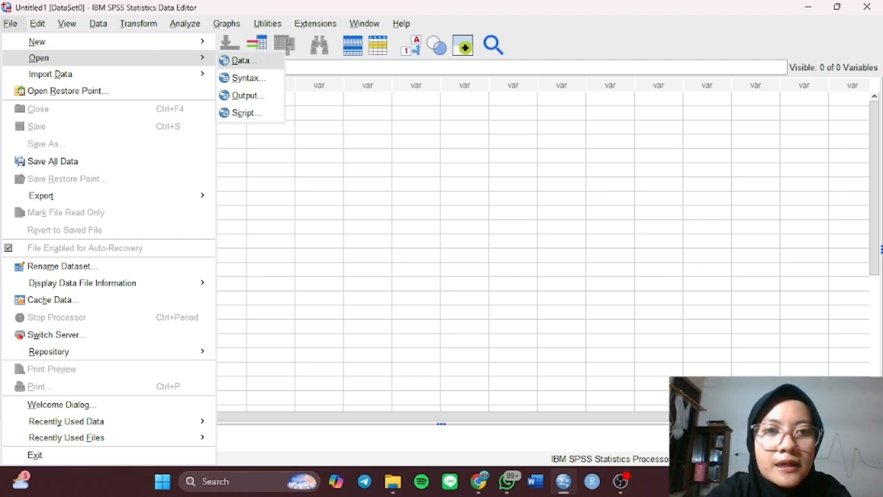
pyautogui.click(240, 61)
pyautogui.click(377, 273)
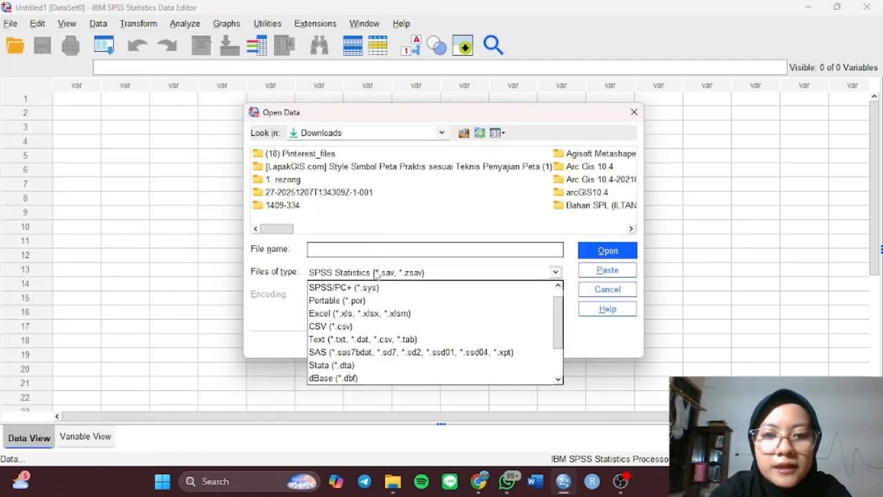
pyautogui.click(367, 314)
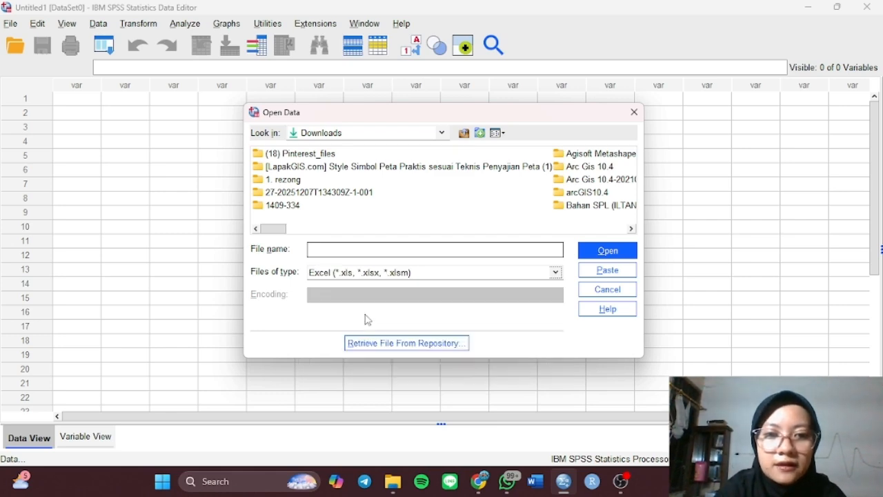
pyautogui.click(351, 251)
pyautogui.write('data')
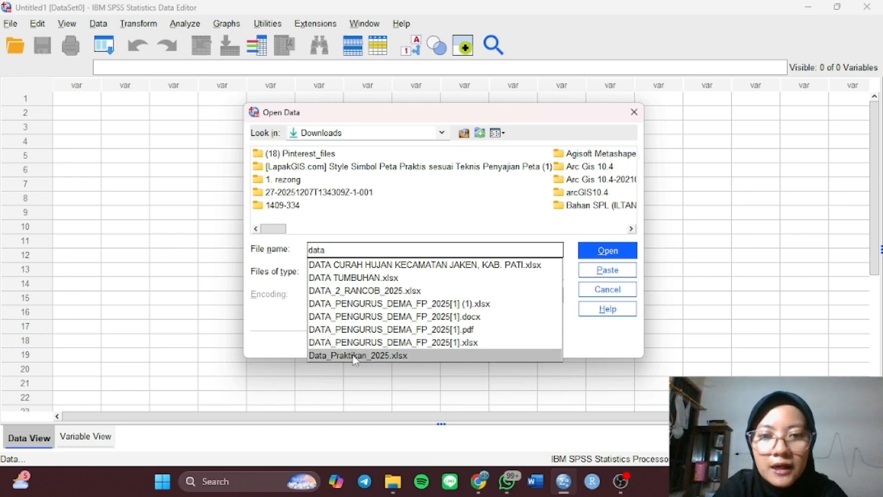
pyautogui.click(353, 356)
pyautogui.click(591, 251)
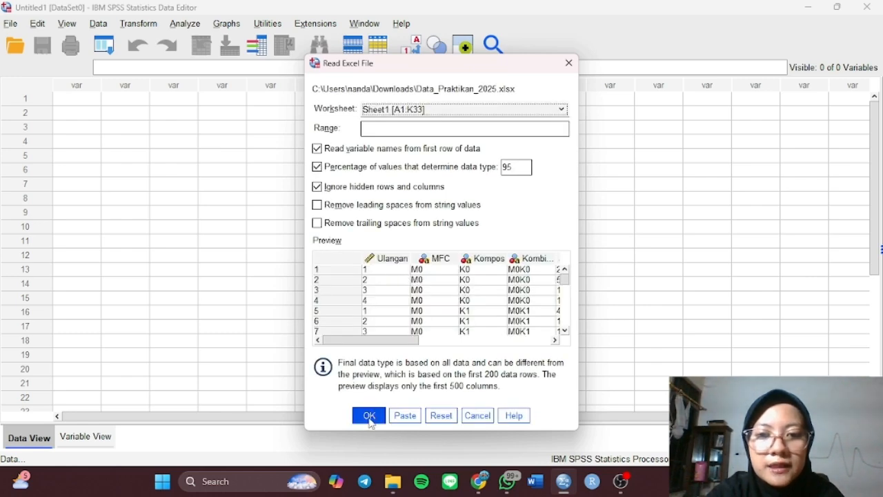
pyautogui.click(369, 415)
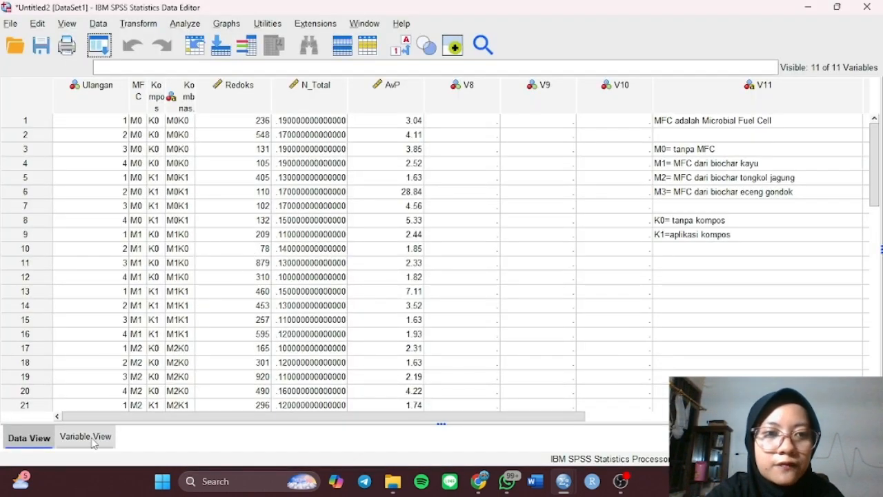
# Change the Ulangan variable's type to String and return to the data values
pyautogui.click(87, 437)
pyautogui.click(143, 81)
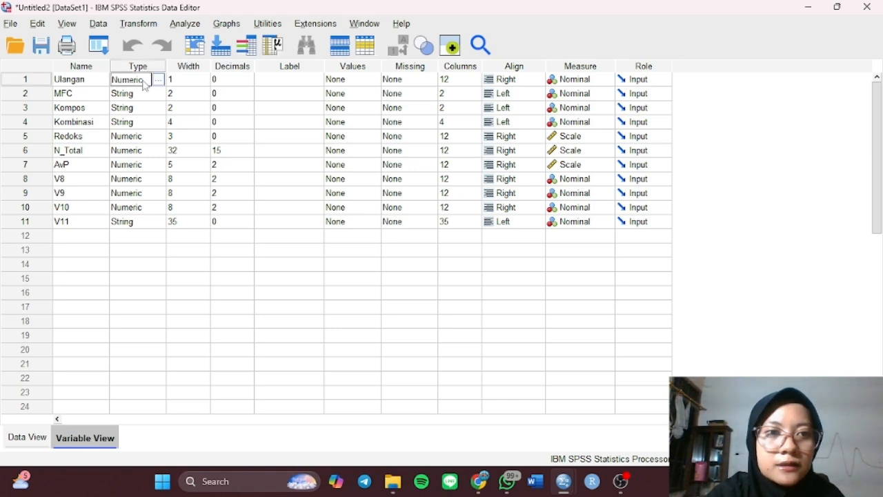
pyautogui.click(159, 81)
pyautogui.click(303, 257)
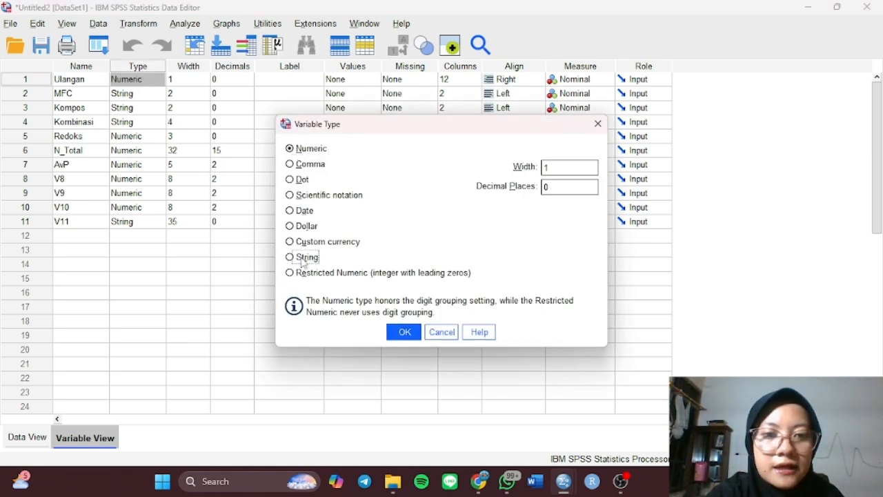
pyautogui.click(405, 331)
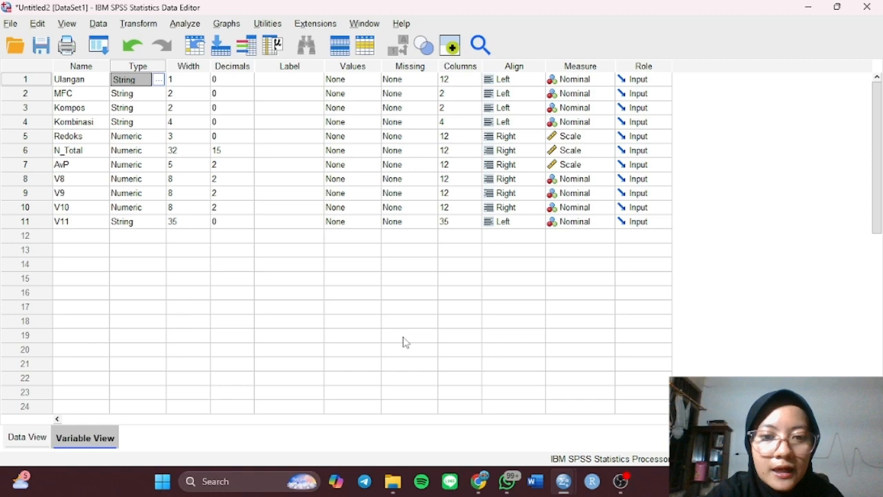
pyautogui.click(40, 441)
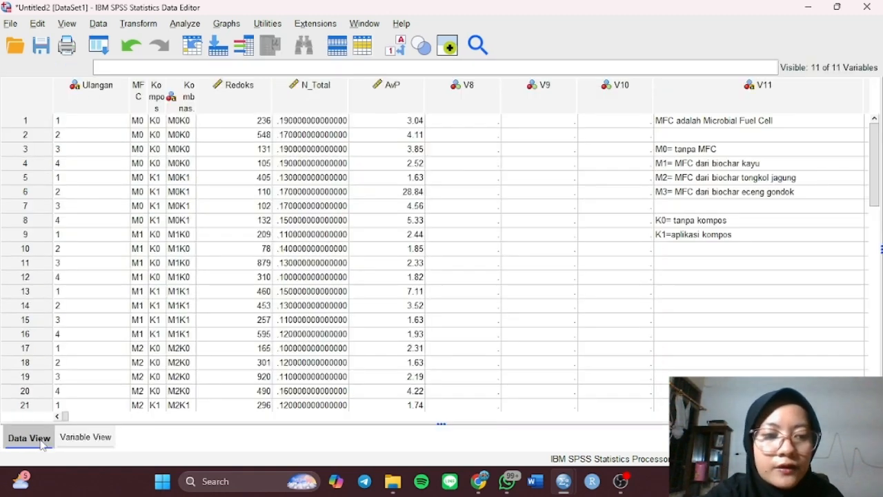
# Run a one-sample Kolmogorov-Smirnov test against the normal distribution on Redoks, N_Total and AvP, and review the results table
pyautogui.click(186, 24)
pyautogui.moveTo(290, 301)
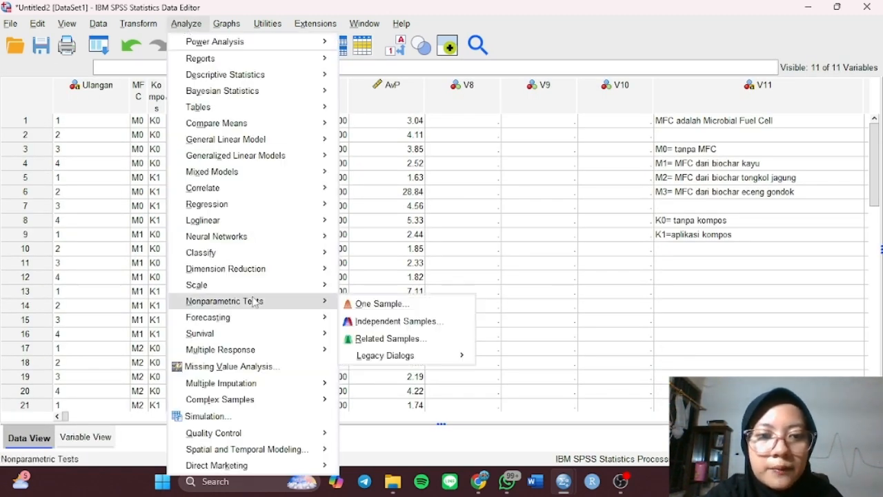
pyautogui.moveTo(374, 364)
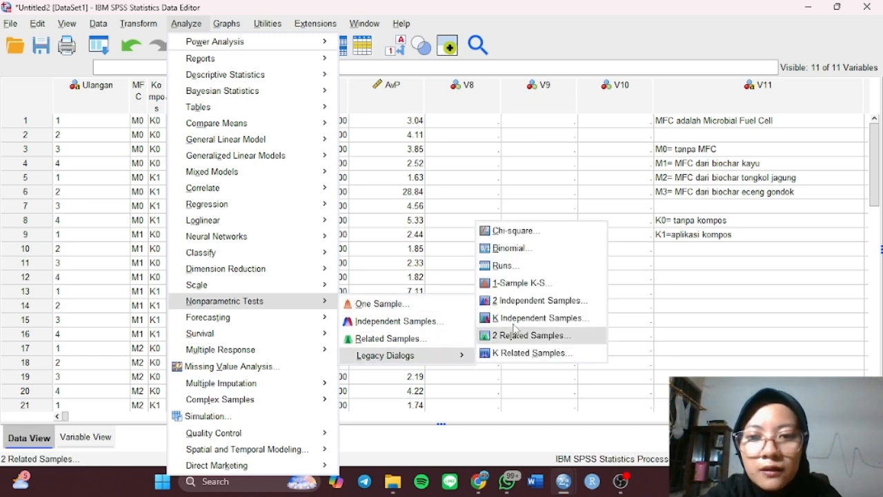
pyautogui.click(522, 282)
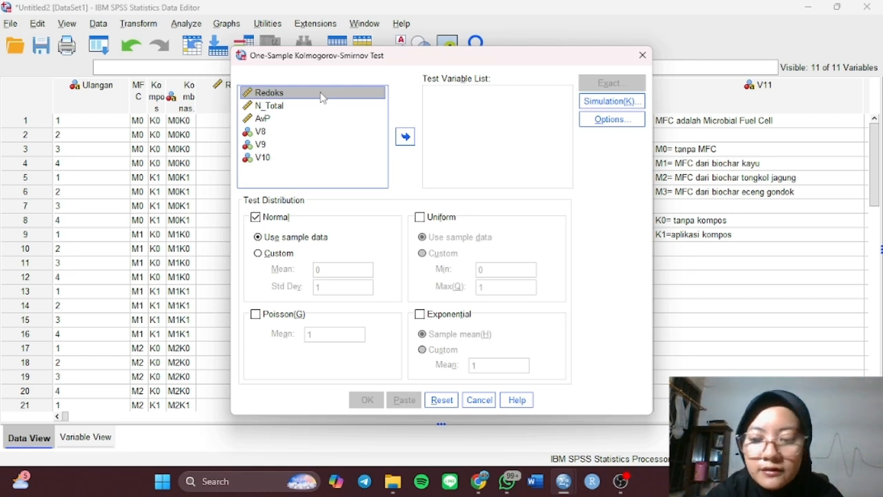
pyautogui.hotkey('shift', 'Down')
pyautogui.hotkey('shift', 'Down')
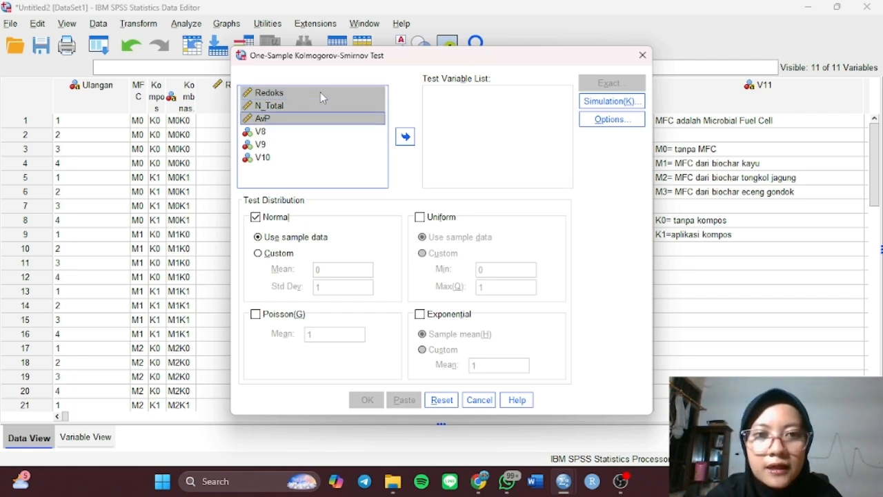
pyautogui.click(406, 136)
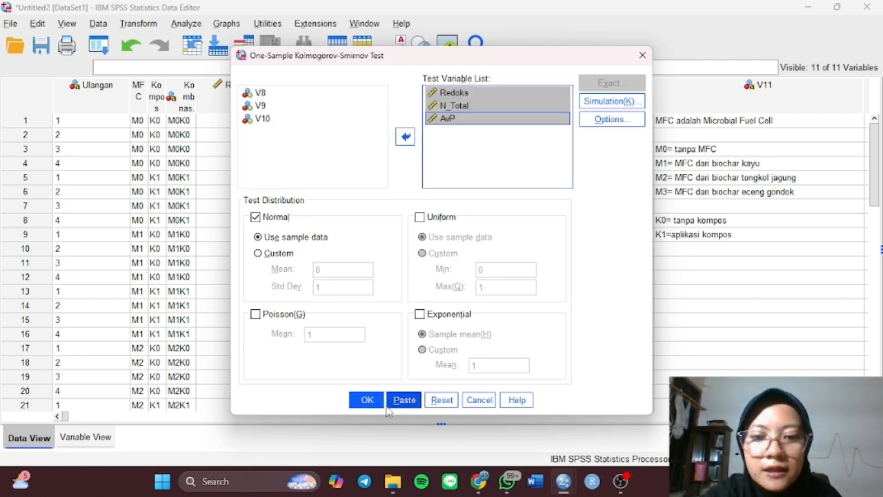
pyautogui.click(365, 399)
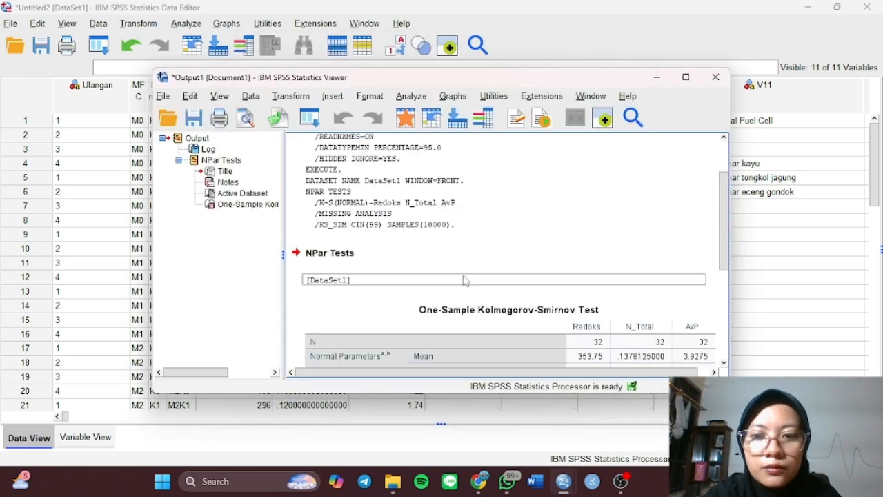
pyautogui.scroll(-5, 463, 280)
pyautogui.scroll(2, 463, 279)
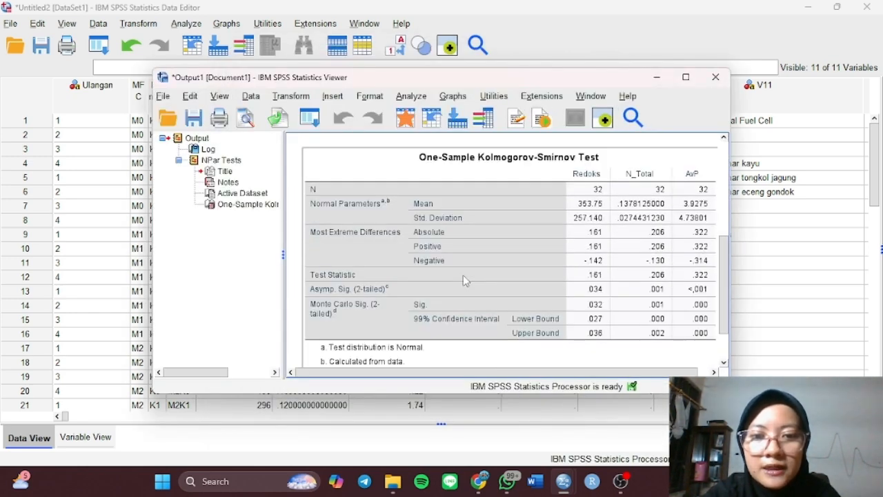
pyautogui.scroll(-2, 463, 280)
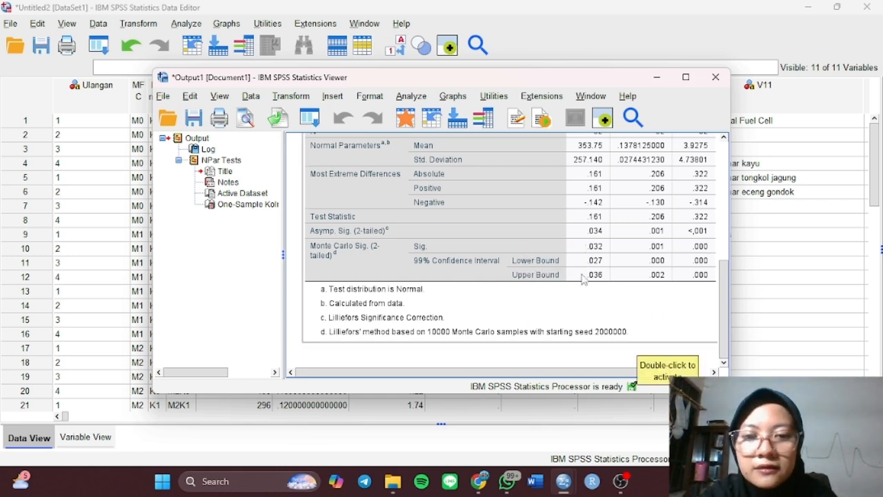
pyautogui.click(623, 483)
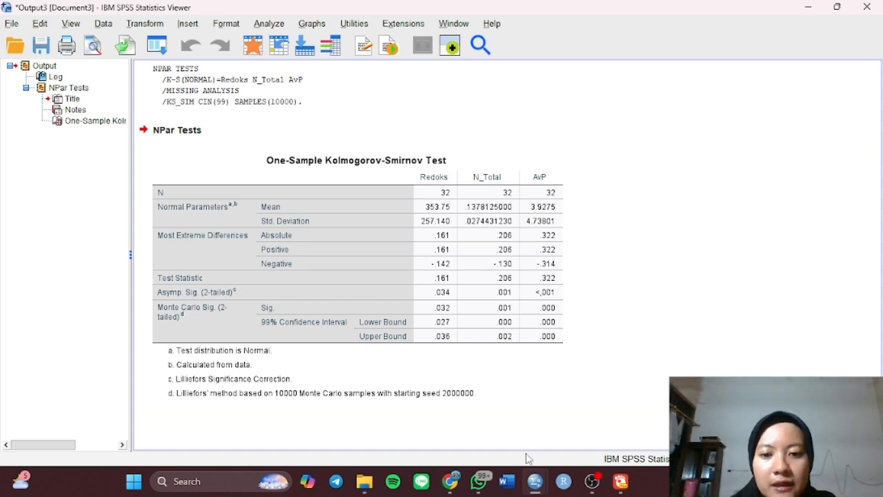
# Compute a new variable Ntotal_1 with the expression sqrt(N_Total) * 2
pyautogui.click(158, 26)
pyautogui.click(168, 43)
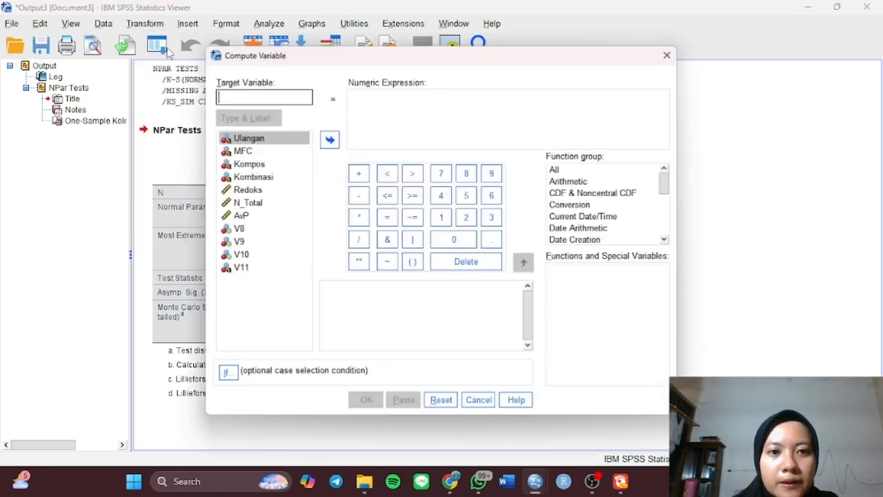
pyautogui.write('N')
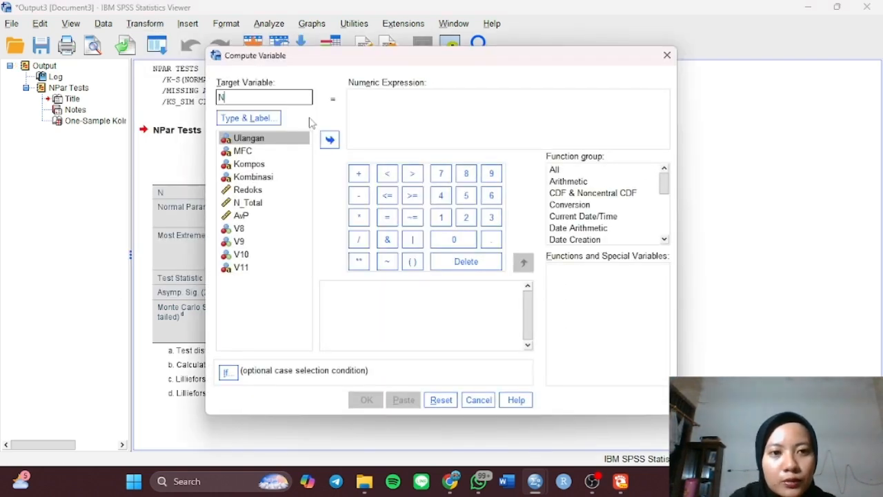
pyautogui.write('total')
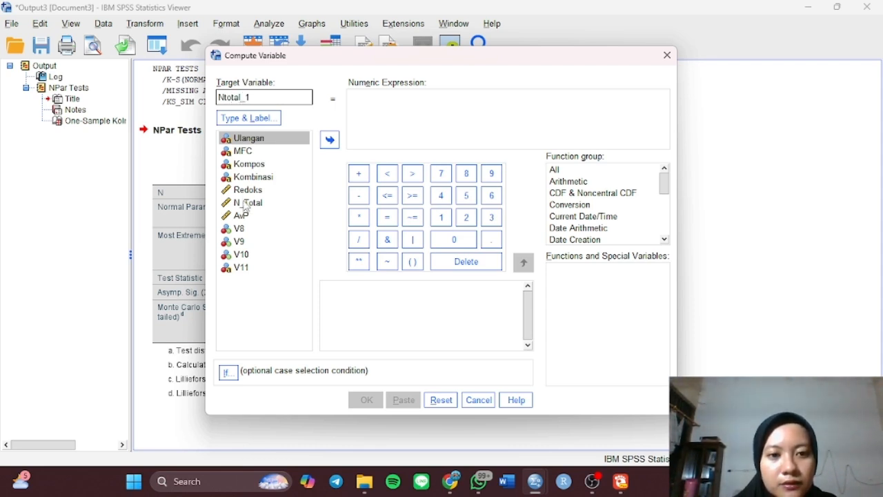
pyautogui.write('_1')
pyautogui.click(359, 104)
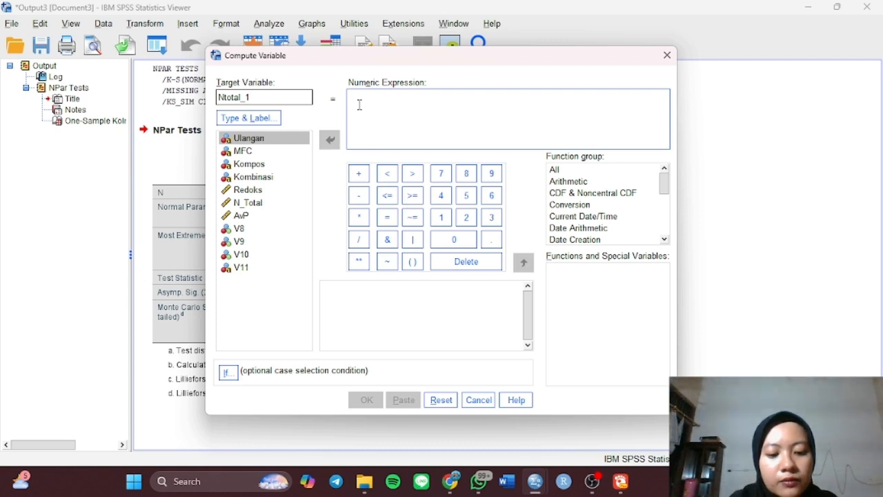
pyautogui.write('sqrt(')
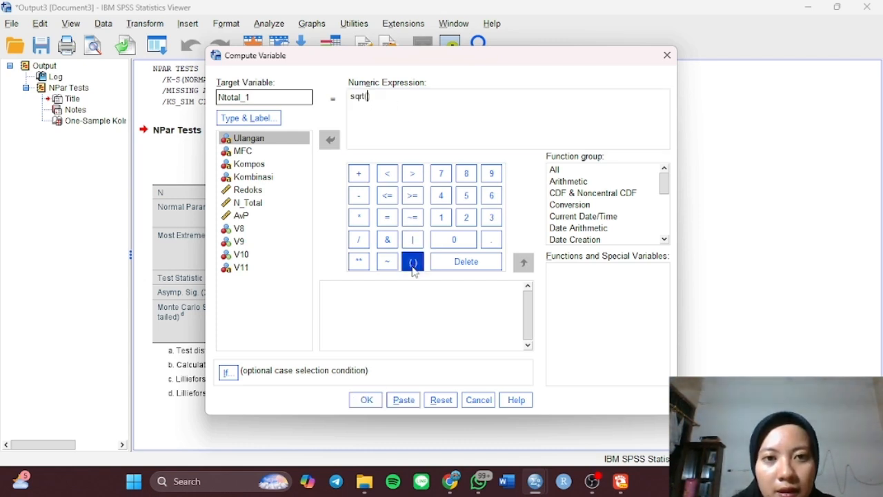
pyautogui.click(413, 261)
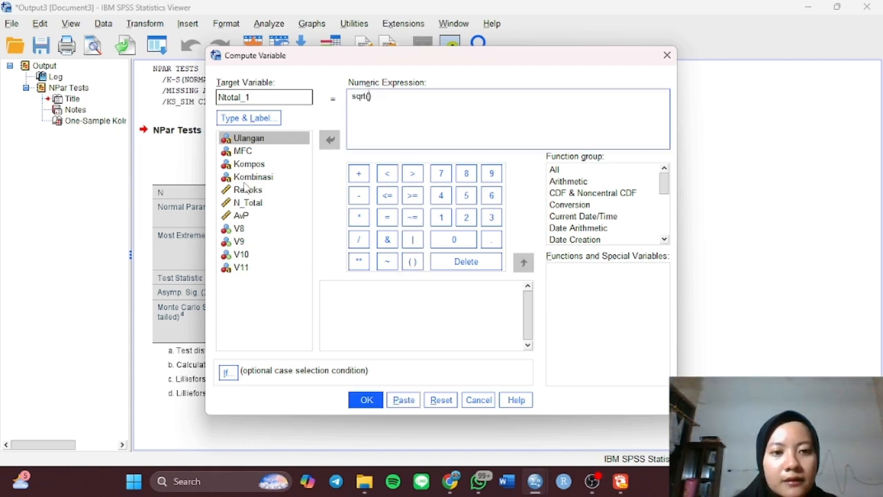
pyautogui.doubleClick(249, 202)
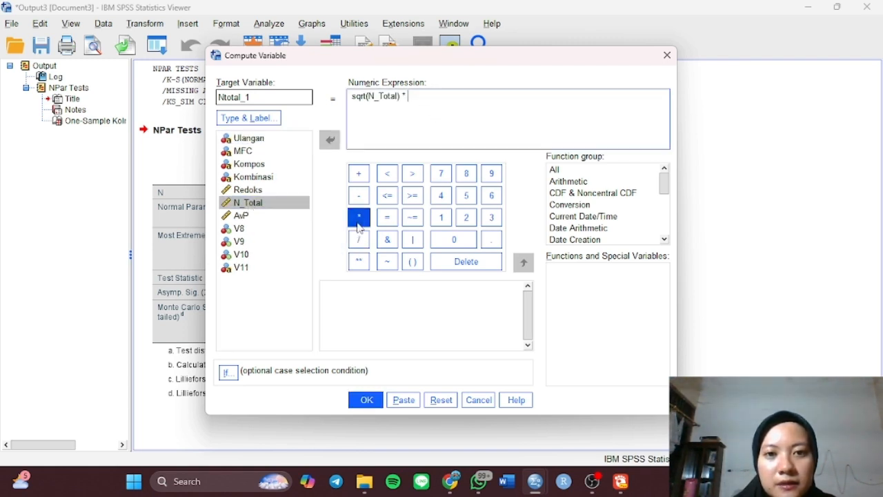
pyautogui.click(465, 217)
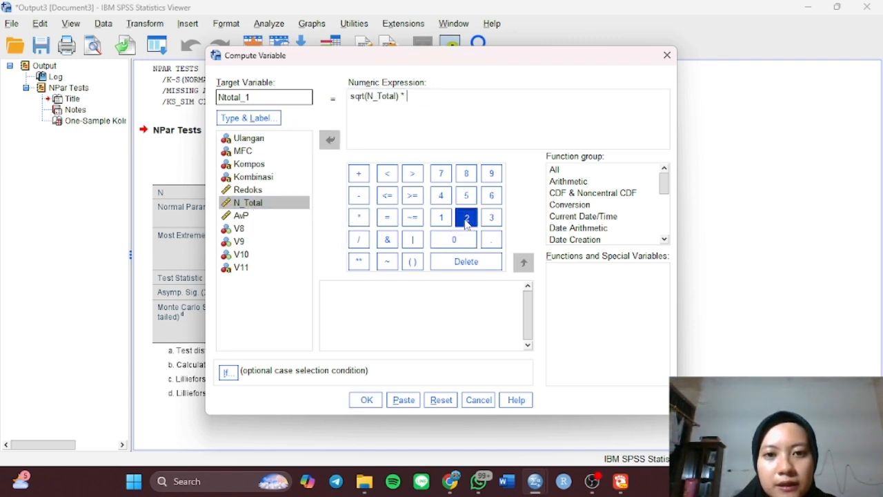
pyautogui.click(367, 400)
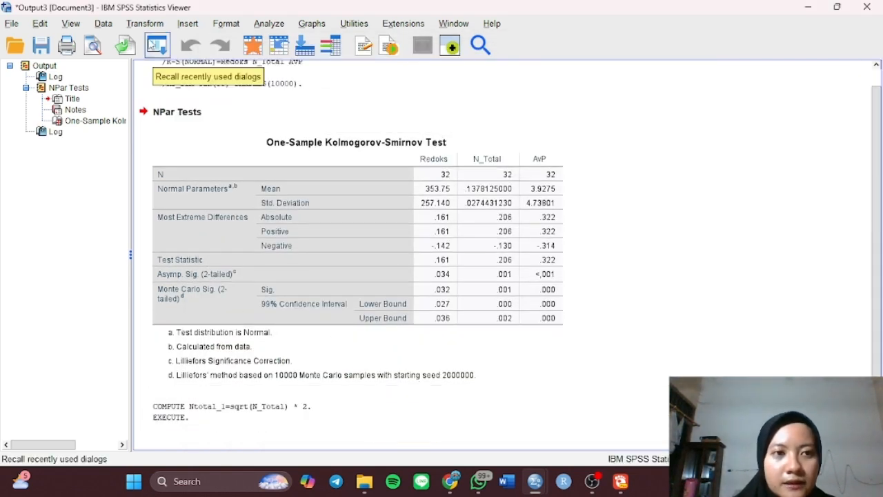
# Compute a new variable Ptersedia_1 with the expression sqrt(AvP) * 2
pyautogui.click(141, 23)
pyautogui.click(166, 40)
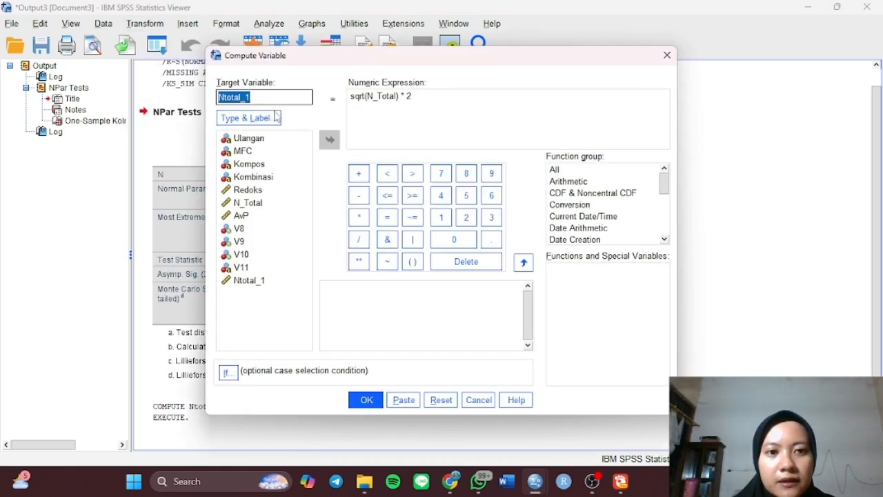
pyautogui.write('Pters')
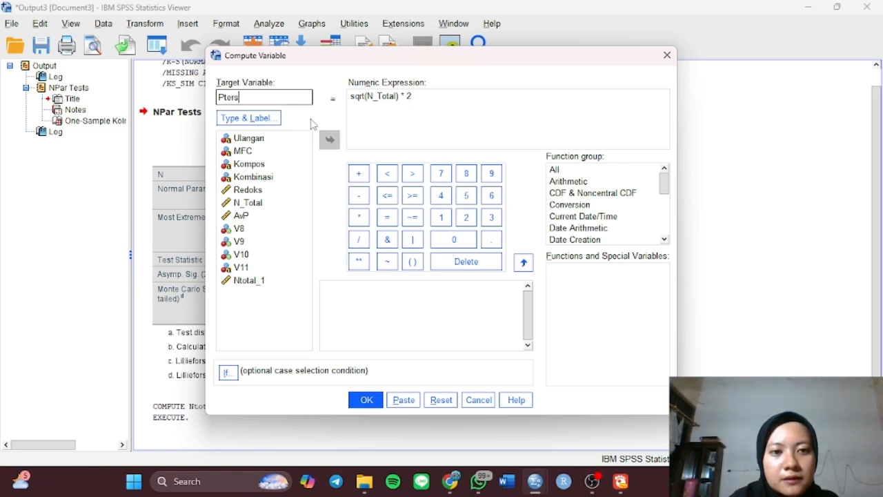
pyautogui.write('edia_1')
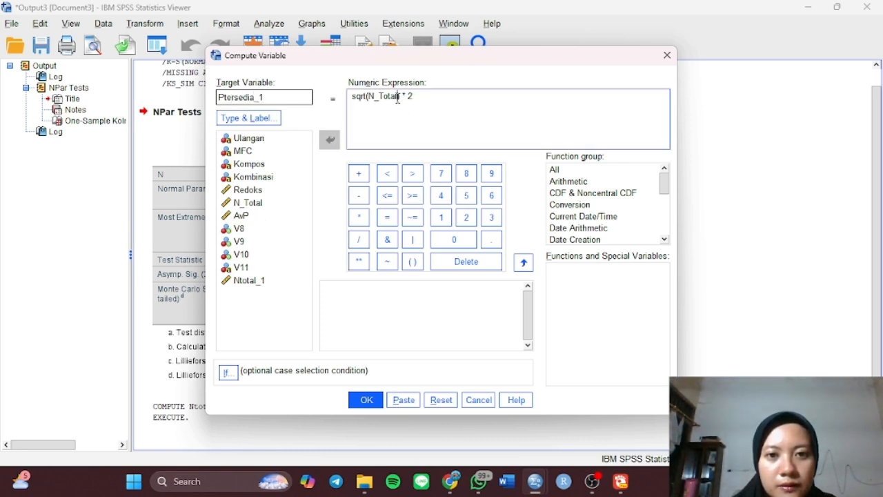
pyautogui.moveTo(398, 97); pyautogui.dragTo(367, 97)
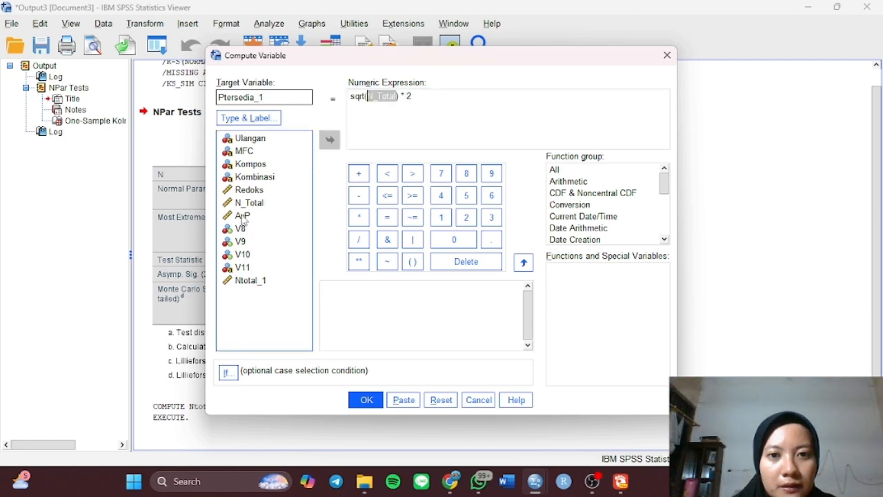
pyautogui.doubleClick(241, 215)
pyautogui.click(371, 404)
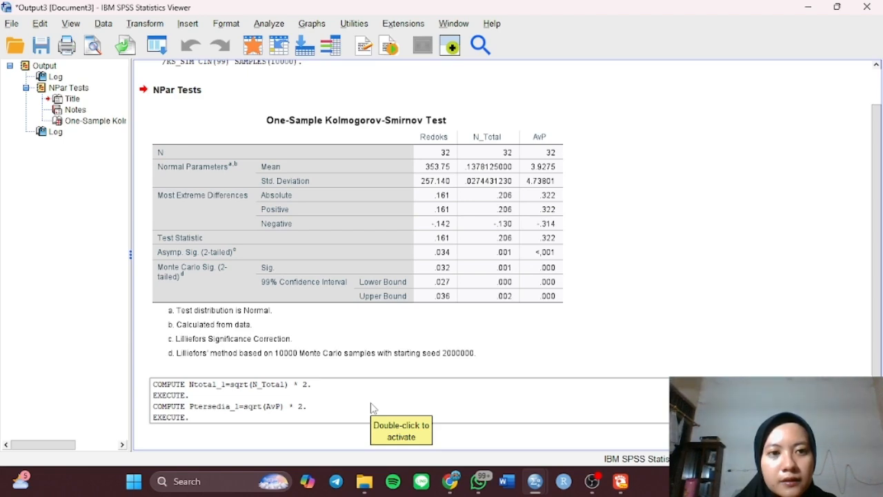
pyautogui.scroll(1, 371, 407)
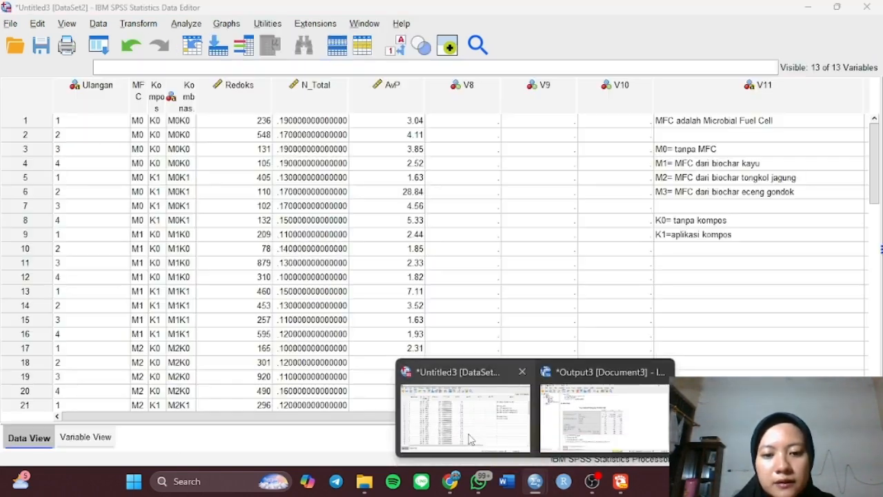
# Bring the dataset to the front and examine the computed Ntotal_1 and Ptersedia_1 columns
pyautogui.click(470, 440)
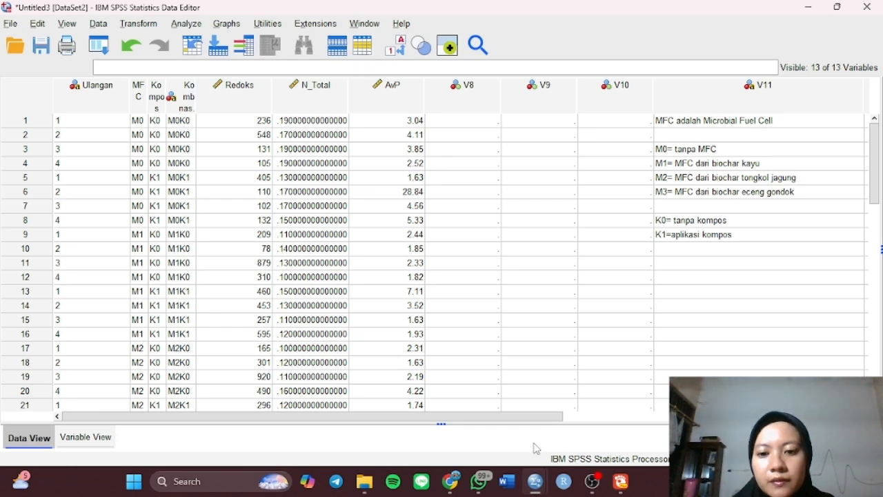
pyautogui.moveTo(524, 419); pyautogui.dragTo(711, 419)
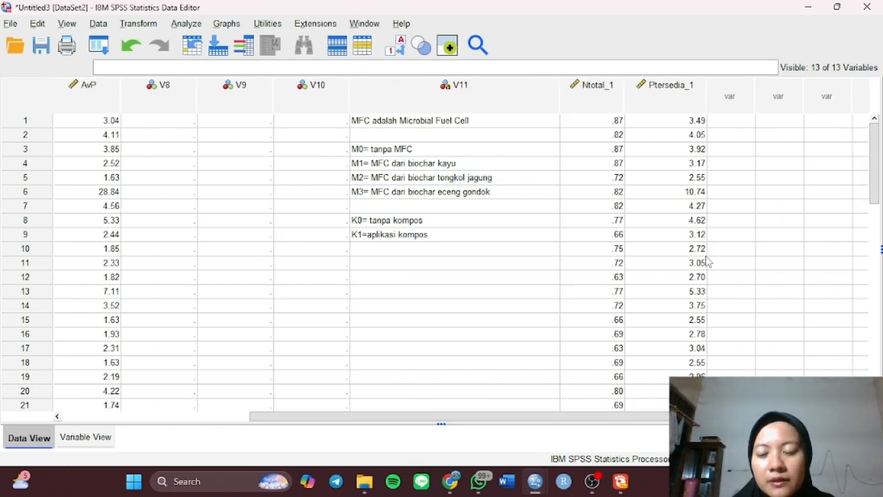
pyautogui.scroll(-2, 704, 260)
pyautogui.scroll(2, 705, 259)
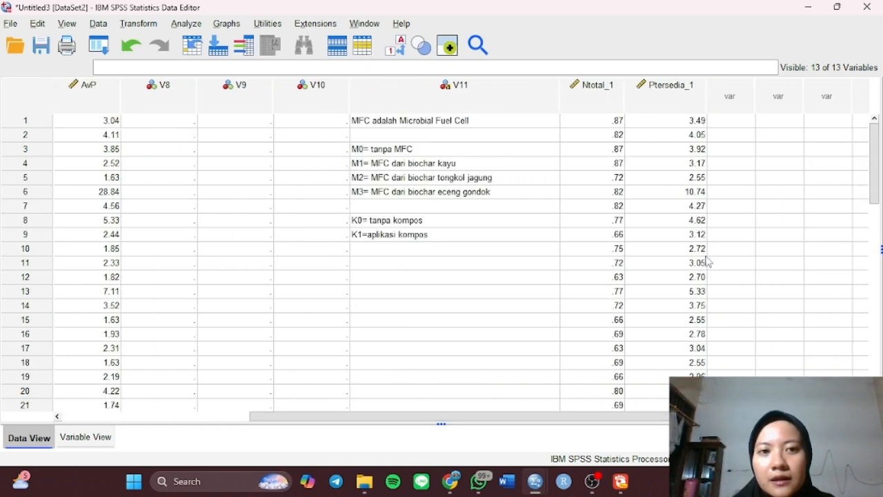
# Set up another one-sample Kolmogorov-Smirnov test, removing N_Total and AvP from the test variables
pyautogui.click(184, 24)
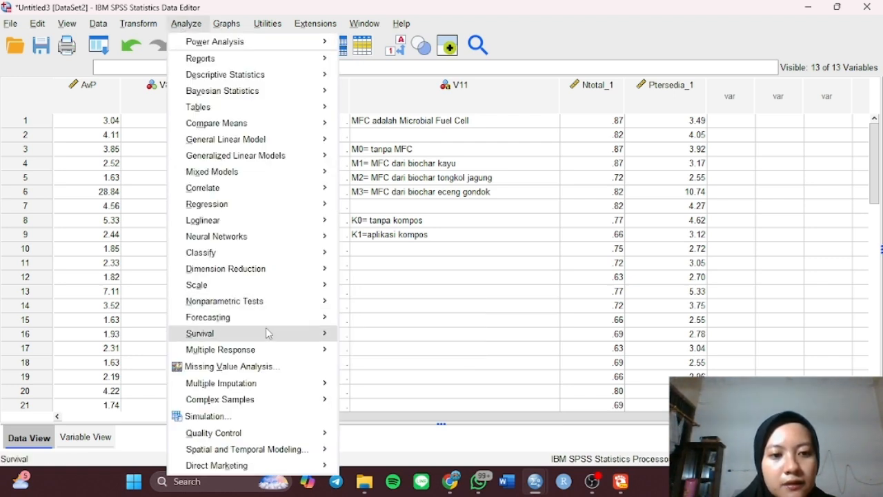
pyautogui.moveTo(268, 302)
pyautogui.moveTo(420, 358)
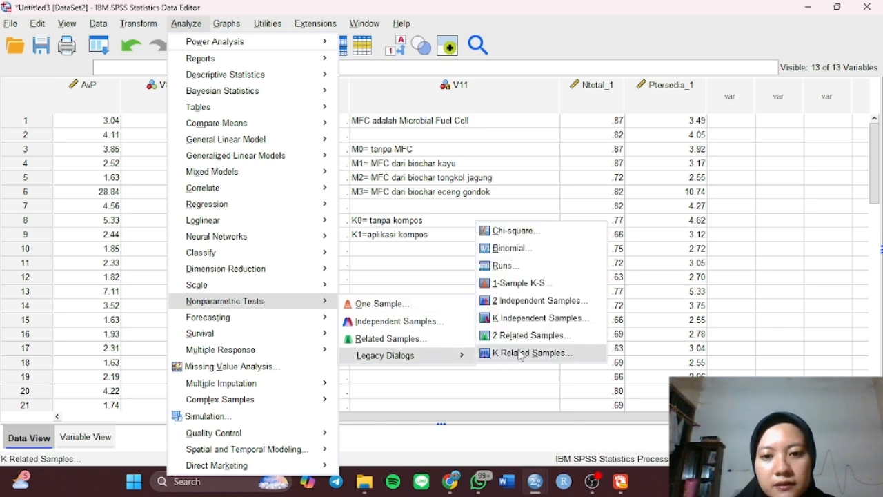
pyautogui.click(522, 282)
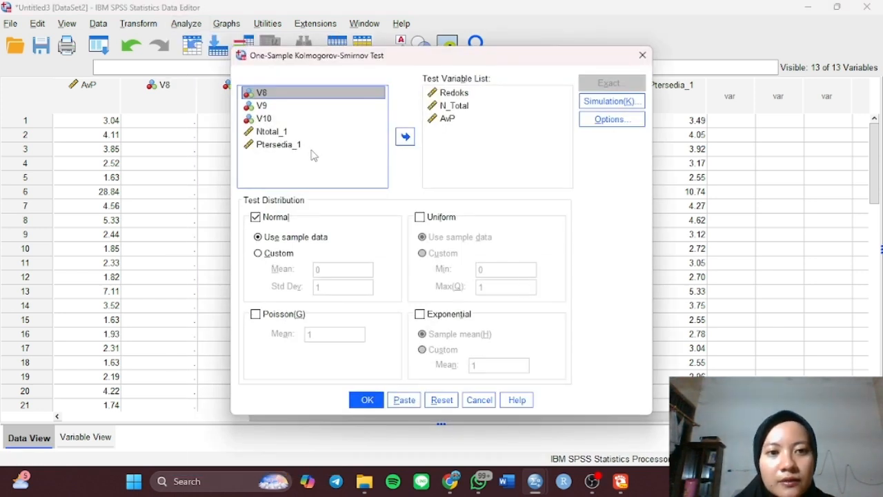
pyautogui.click(479, 110)
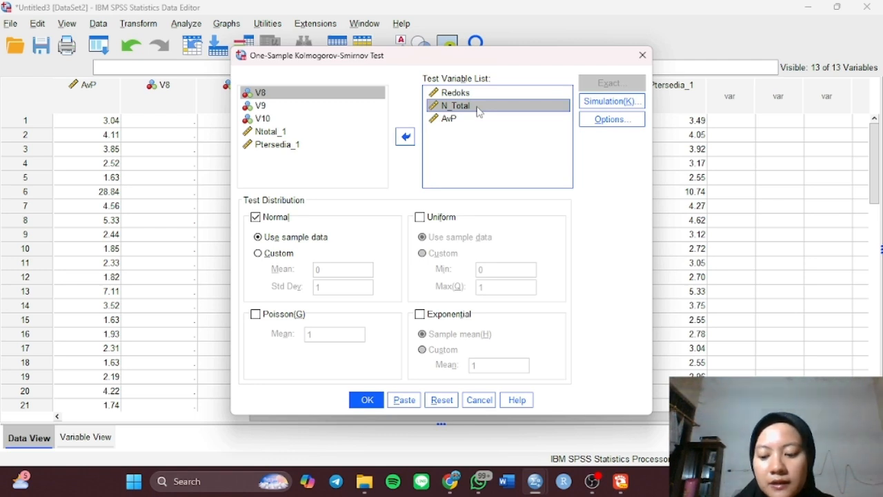
pyautogui.keyDown('shift'); pyautogui.click(479, 117); pyautogui.keyUp('shift')
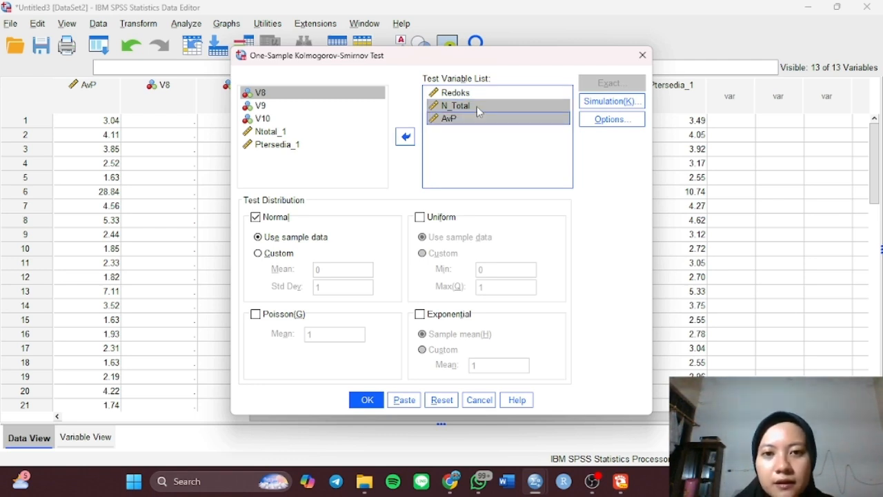
pyautogui.click(407, 137)
# Add Ntotal_1 and Ptersedia_1 to the test variables alongside Redoks, run the normality test and review the results table
pyautogui.click(283, 160)
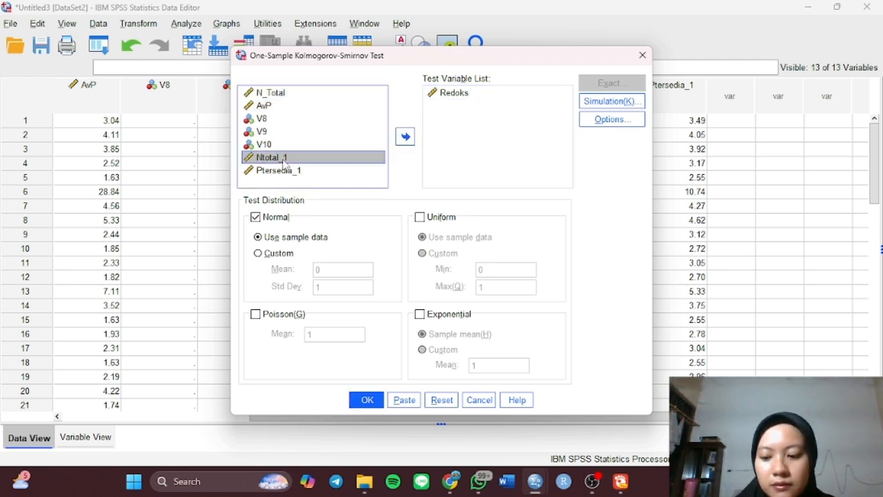
pyautogui.hotkey('shift', 'Down')
pyautogui.click(405, 137)
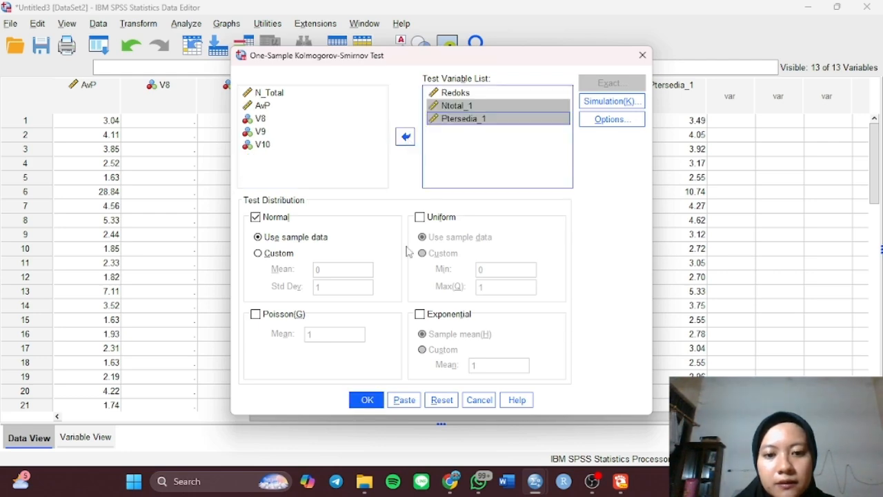
pyautogui.click(367, 400)
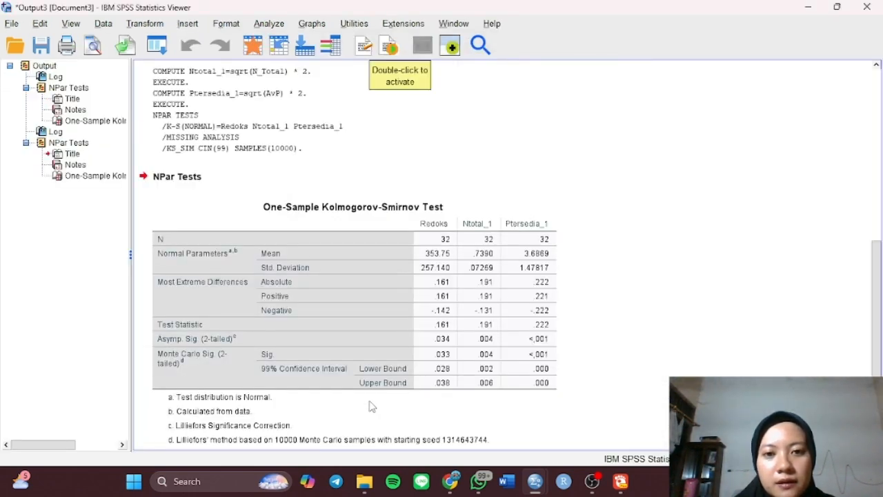
pyautogui.scroll(-1, 371, 407)
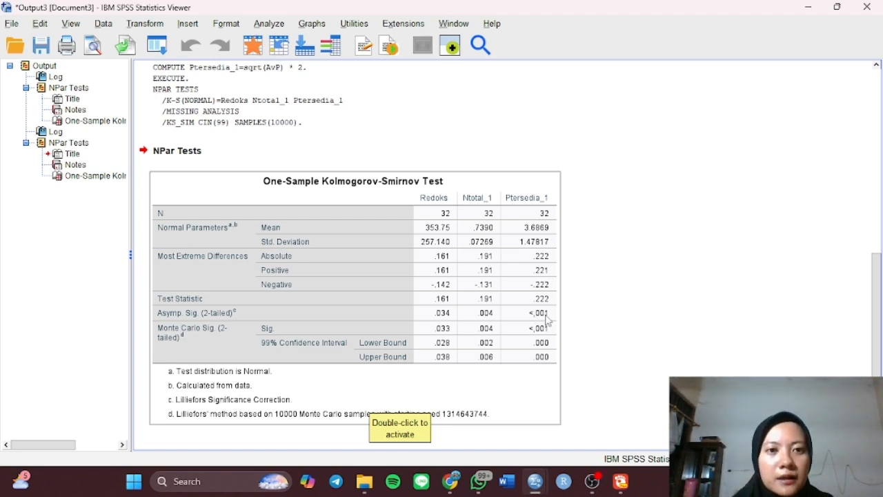
# Start a nonparametric independent-samples test with Ntotal_1, Ptersedia_1 and Redoks as the test fields
pyautogui.click(265, 24)
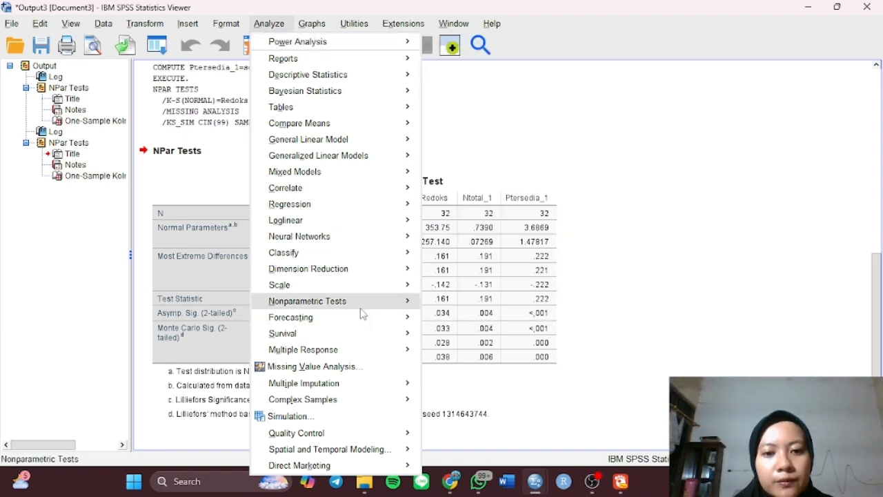
pyautogui.moveTo(366, 302)
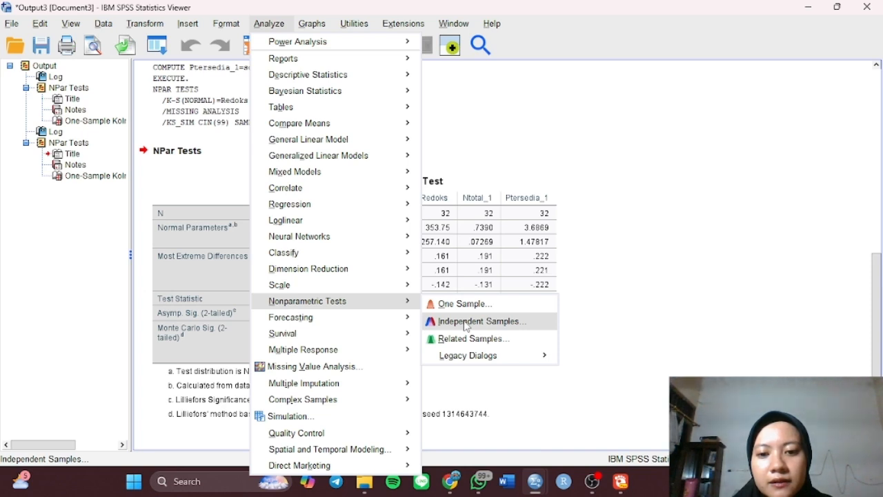
pyautogui.click(467, 322)
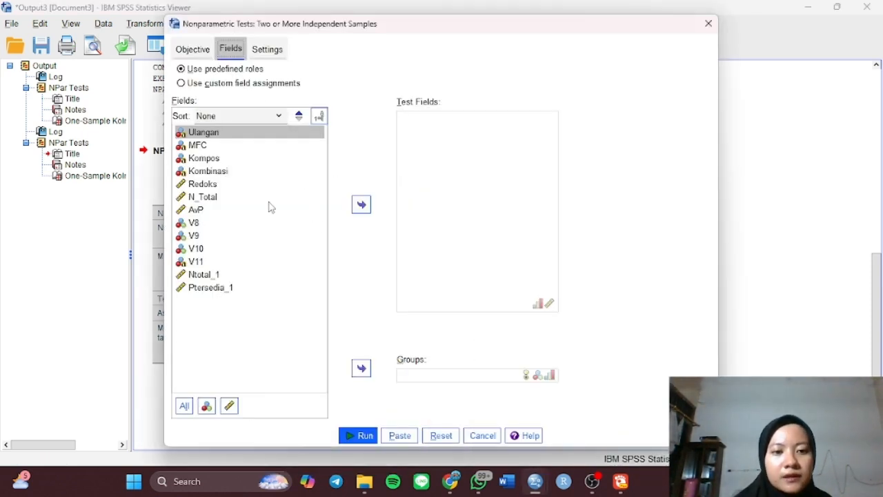
pyautogui.click(217, 276)
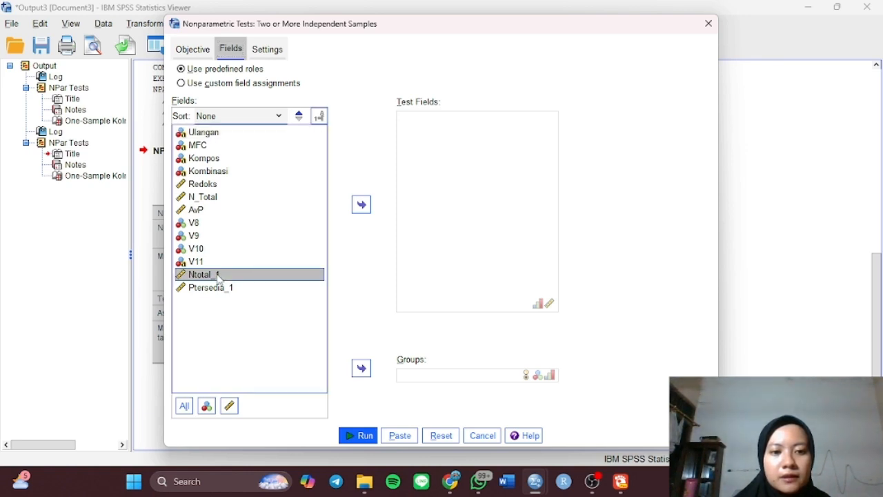
pyautogui.click(361, 204)
pyautogui.click(227, 274)
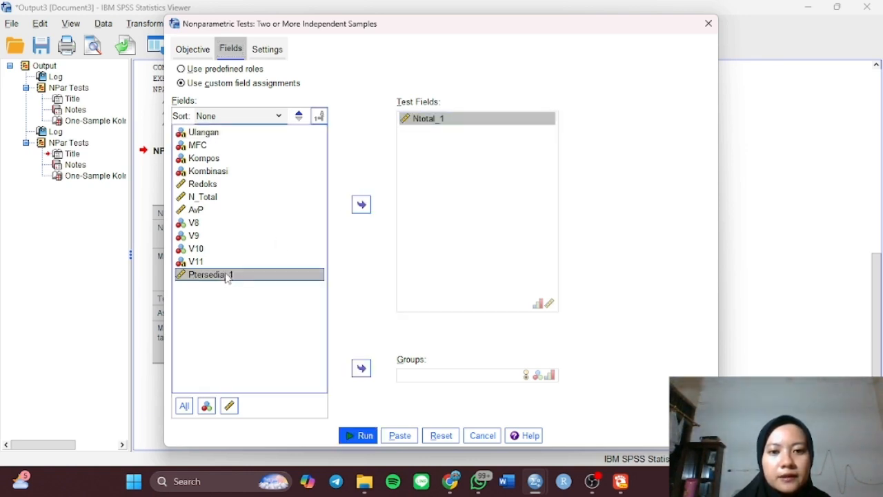
pyautogui.click(361, 204)
pyautogui.click(214, 187)
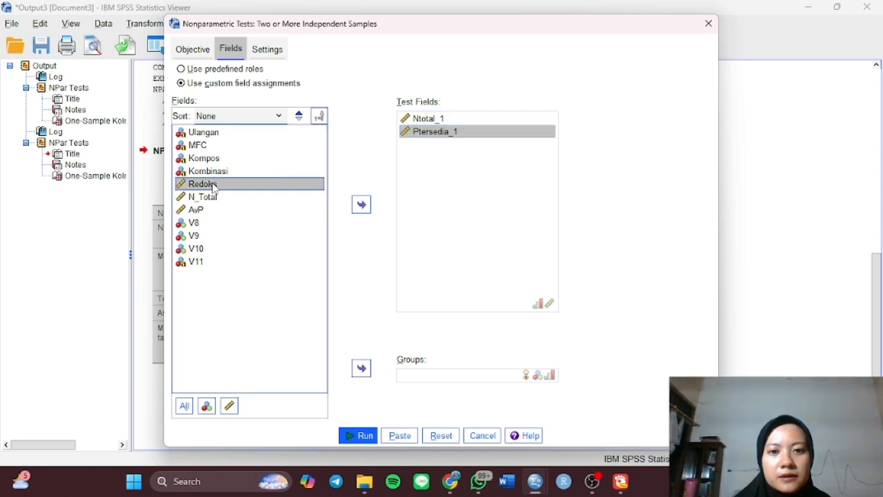
pyautogui.click(360, 204)
# Assign Kombinasi as the grouping field and run the independent-samples test
pyautogui.click(435, 377)
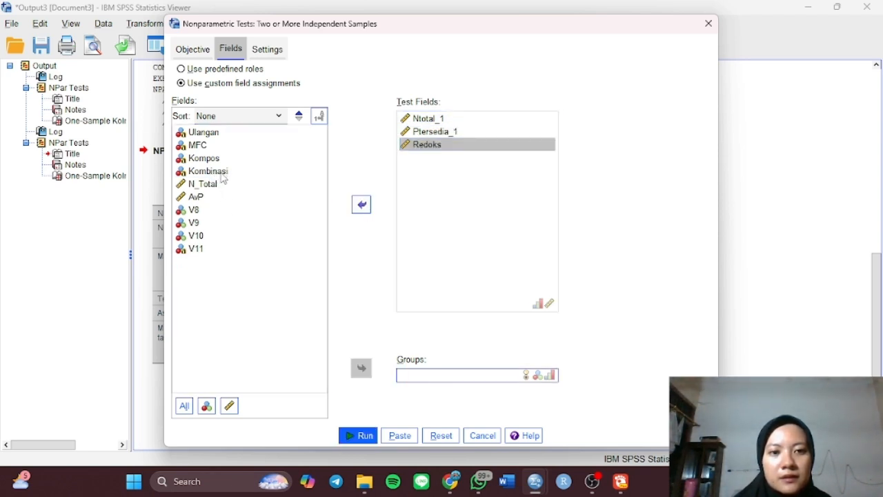
pyautogui.click(219, 174)
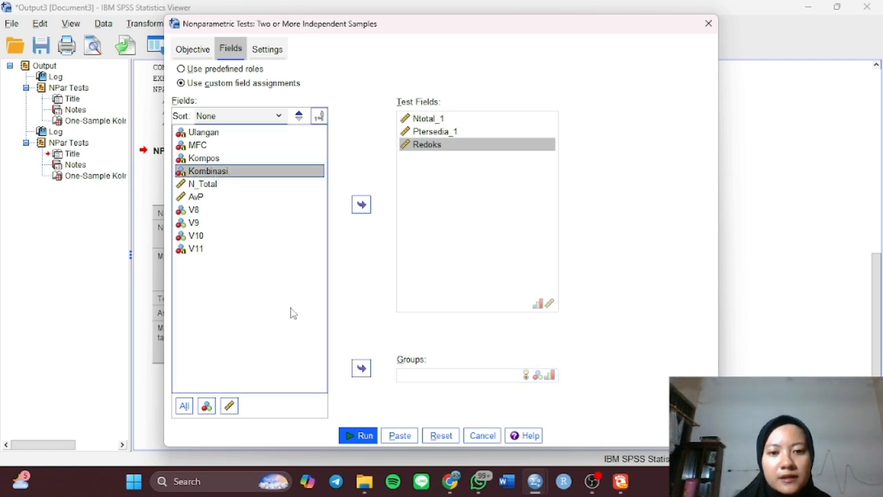
pyautogui.click(360, 369)
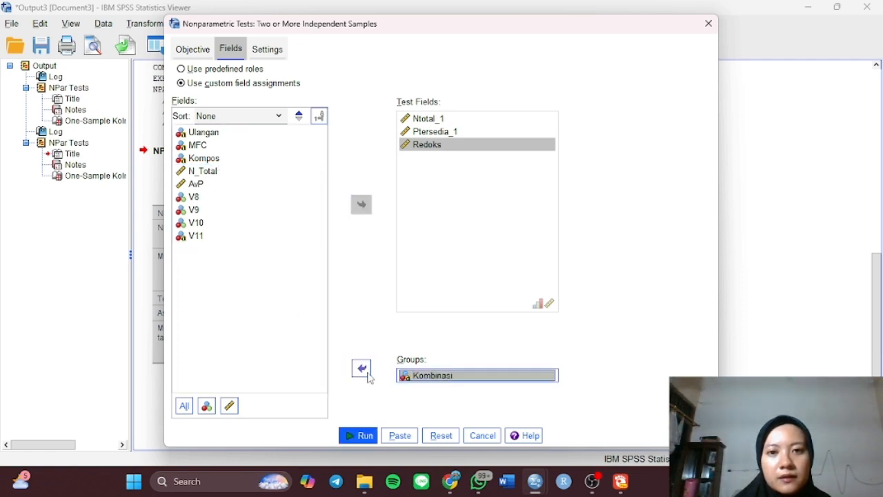
pyautogui.click(363, 436)
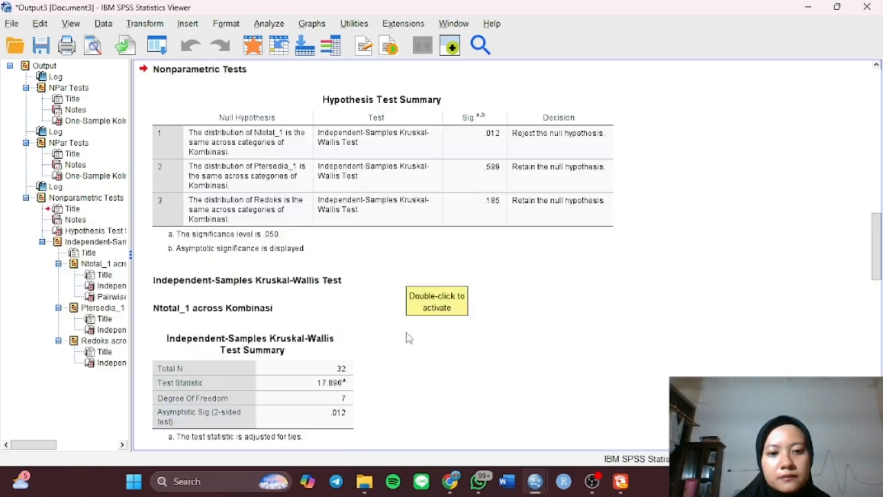
pyautogui.click(592, 481)
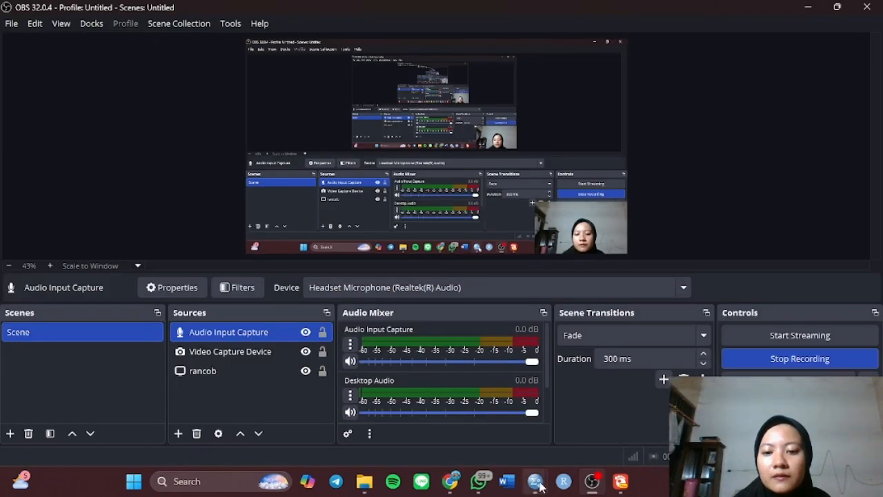
pyautogui.moveTo(536, 481)
pyautogui.click(585, 441)
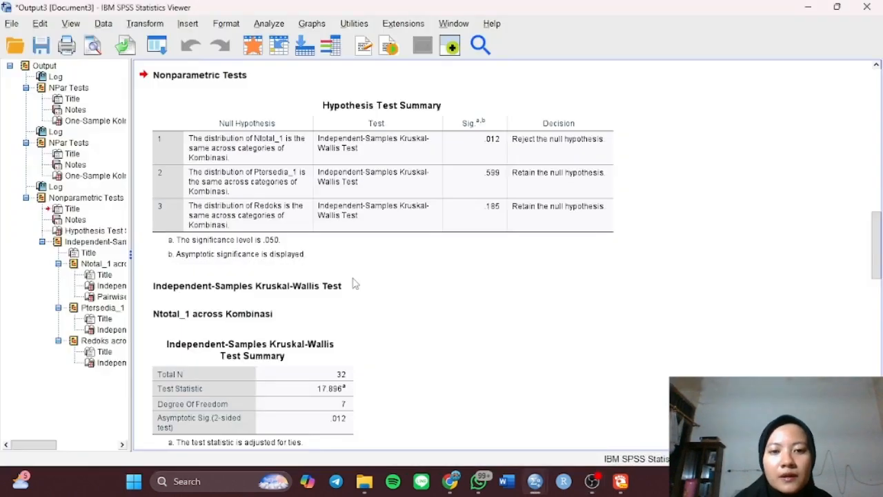
# Review the significance and decision for each variable in the Hypothesis Test Summary of the Kruskal-Wallis tests
pyautogui.scroll(1, 460, 197)
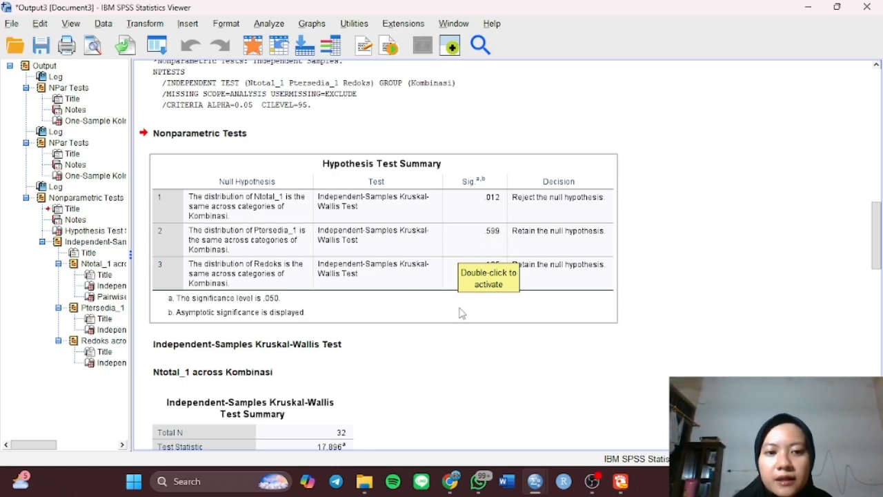
pyautogui.scroll(-4, 500, 290)
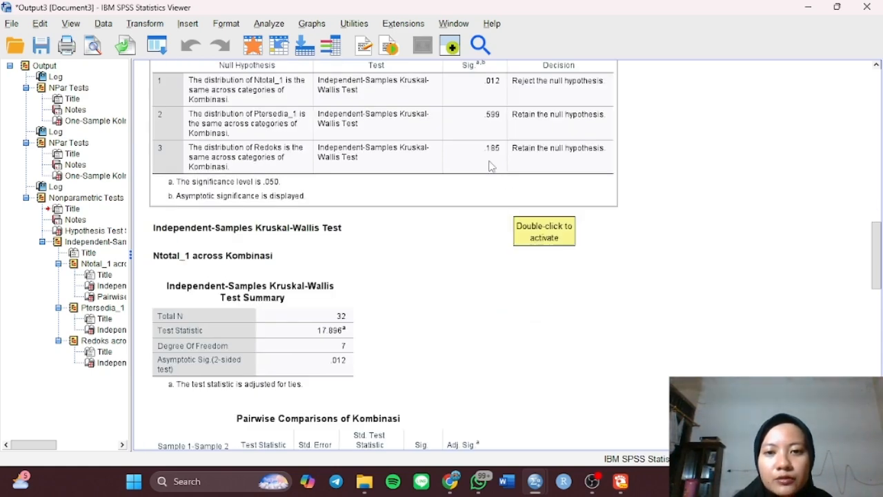
pyautogui.scroll(2, 490, 164)
pyautogui.scroll(2, 531, 241)
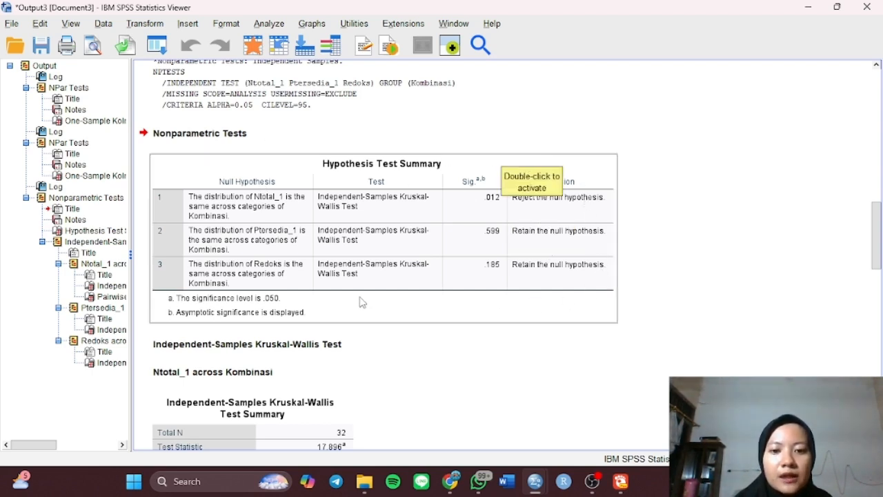
# Run a two-tailed bivariate Pearson correlation on Redoks, Ntotal_1 and Ptersedia_1 from the dataset, flagging significant correlations
pyautogui.doubleClick(185, 9)
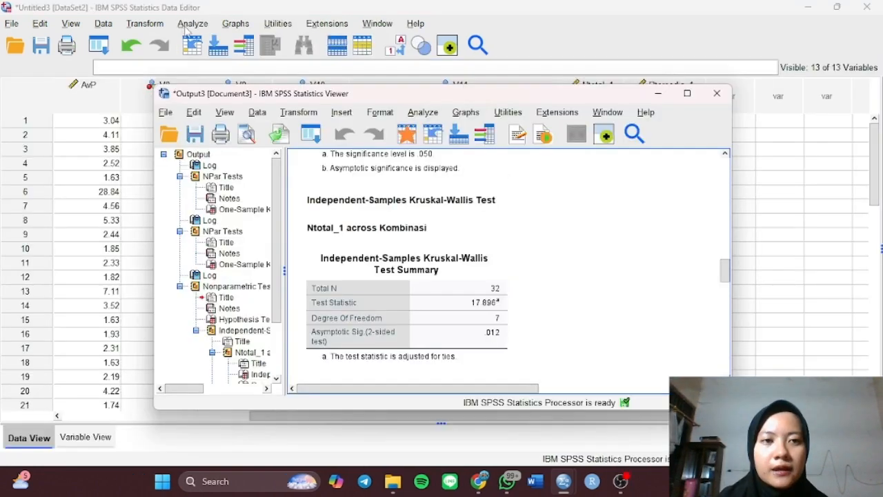
pyautogui.click(193, 25)
pyautogui.moveTo(260, 192)
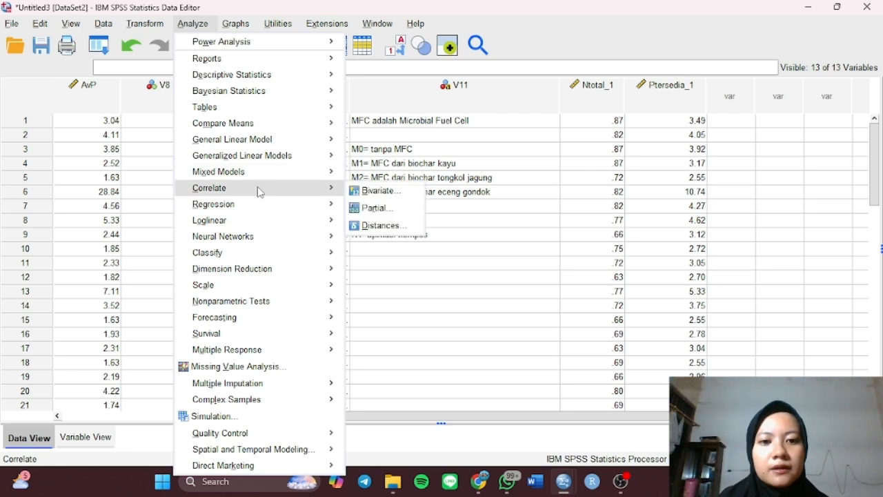
pyautogui.click(408, 198)
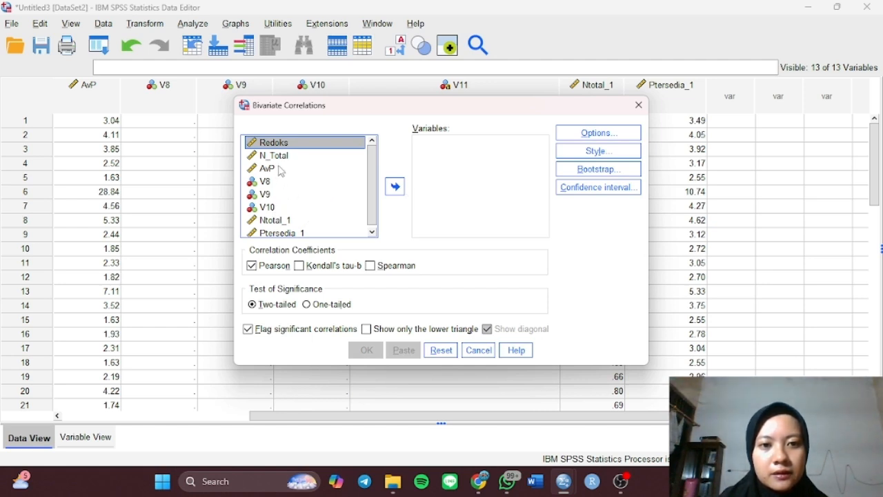
pyautogui.click(398, 190)
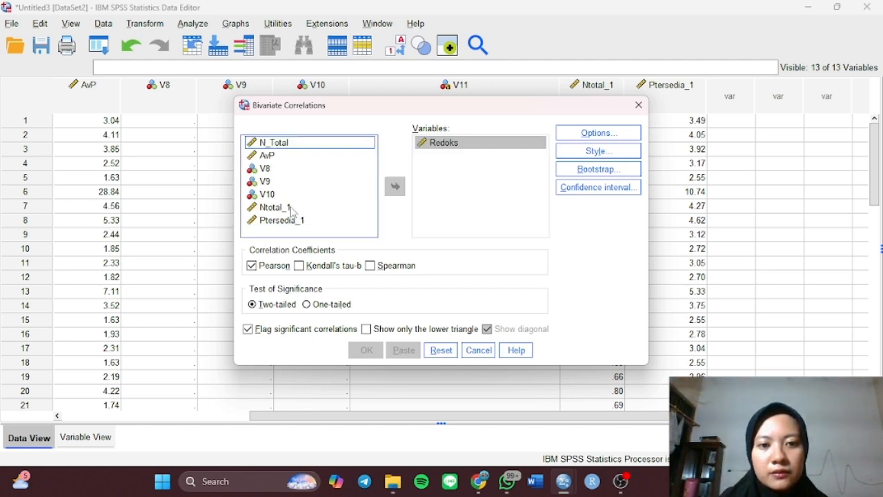
pyautogui.click(292, 208)
pyautogui.hotkey('shift', 'Down')
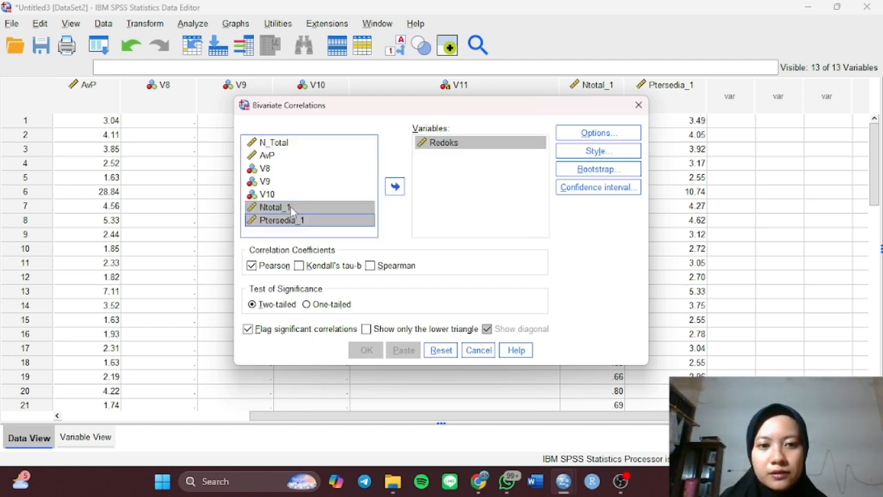
pyautogui.click(394, 186)
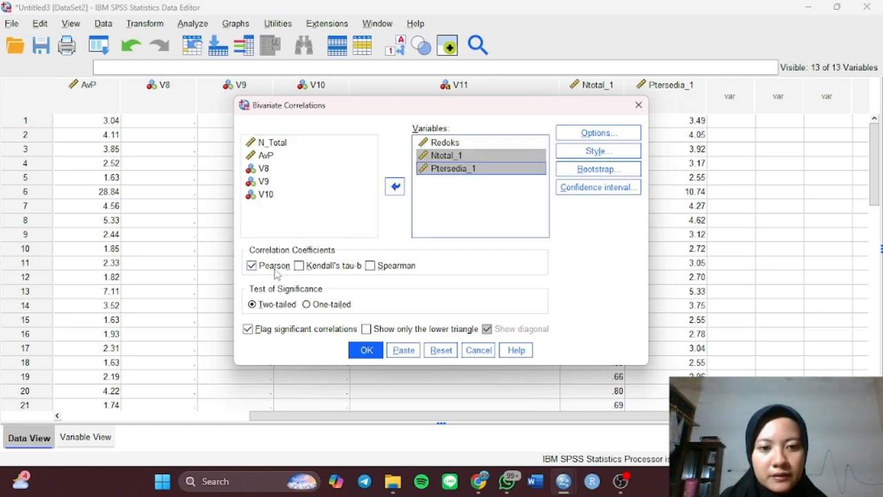
pyautogui.click(364, 351)
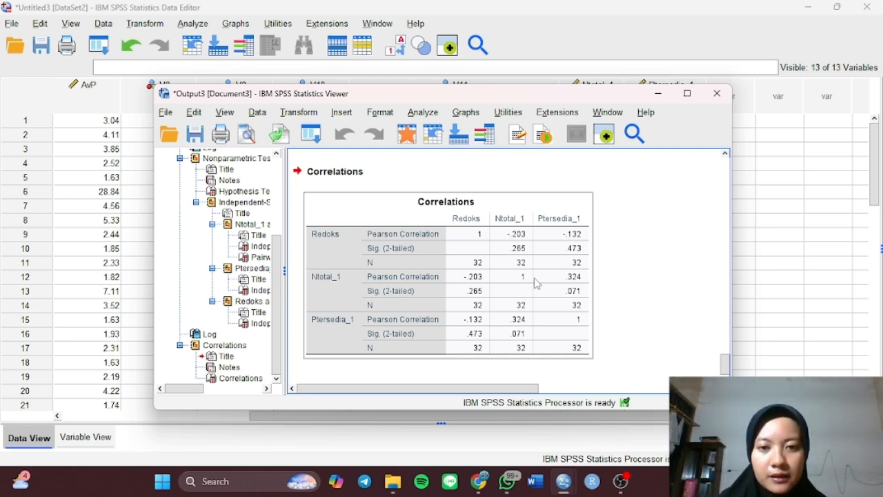
pyautogui.click(659, 251)
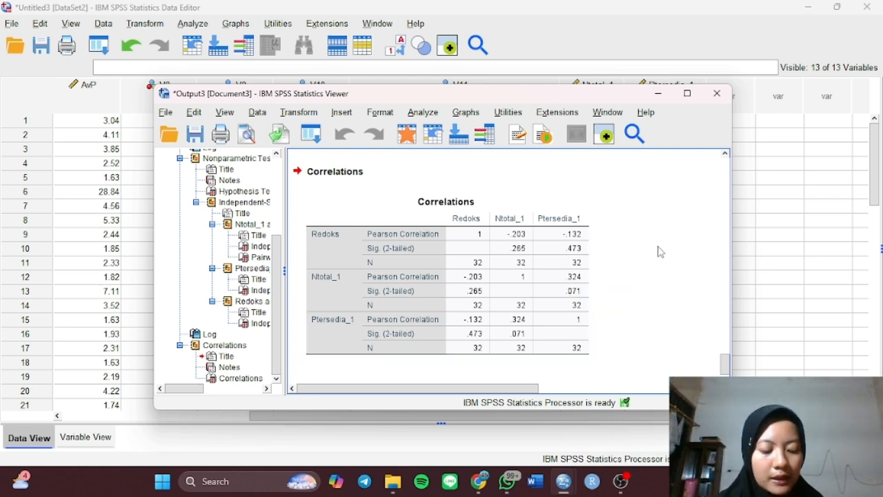
# Return from the Correlations output to the dataset and start defining a simple scatterplot
pyautogui.click(471, 247)
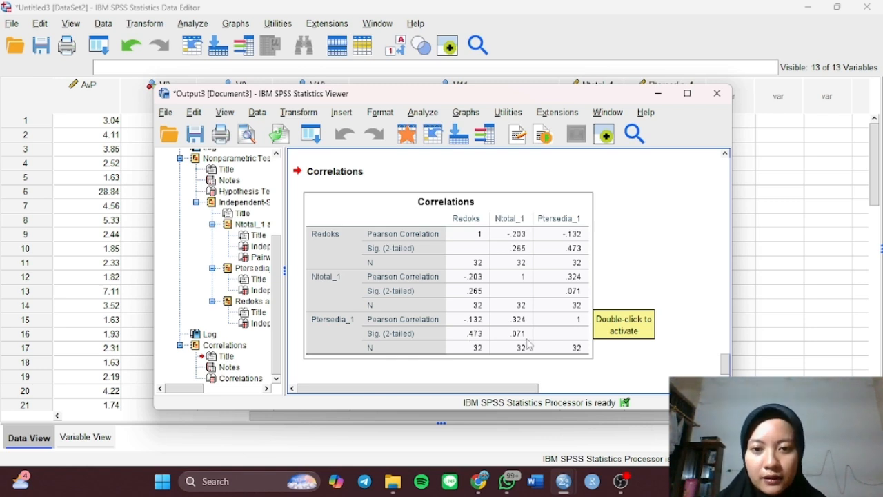
pyautogui.click(638, 447)
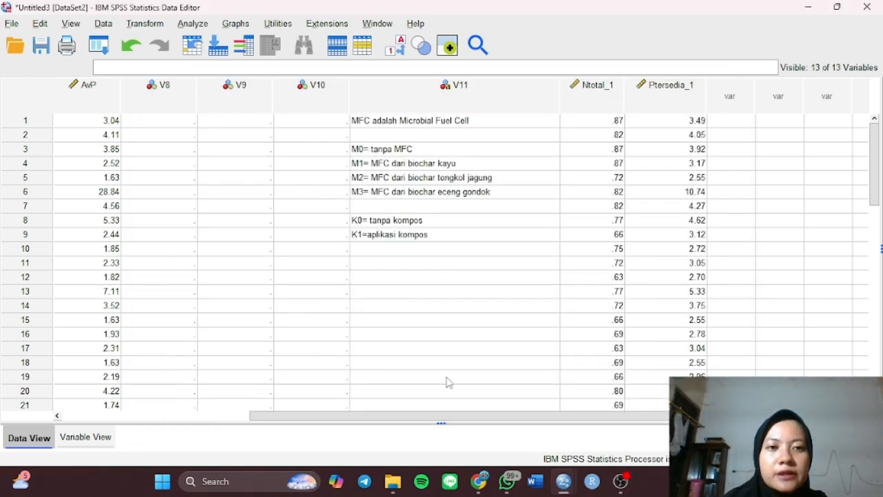
pyautogui.click(235, 25)
pyautogui.moveTo(269, 79)
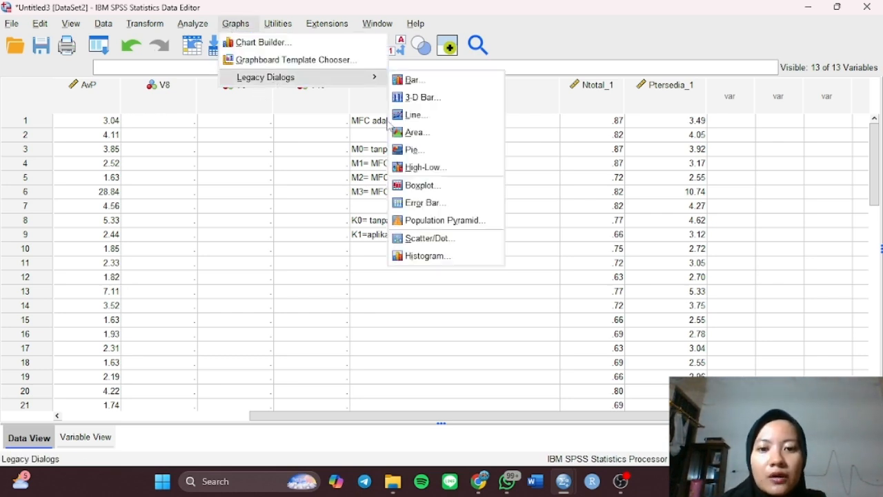
pyautogui.click(409, 239)
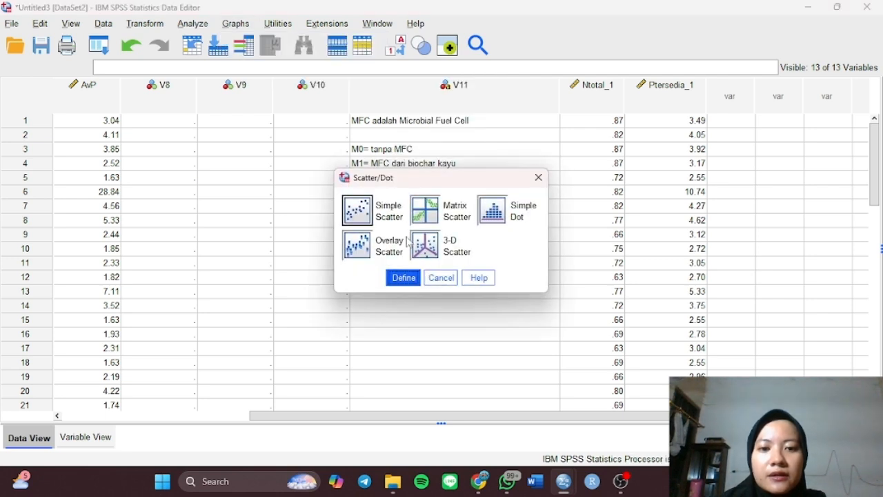
pyautogui.click(359, 210)
pyautogui.click(403, 278)
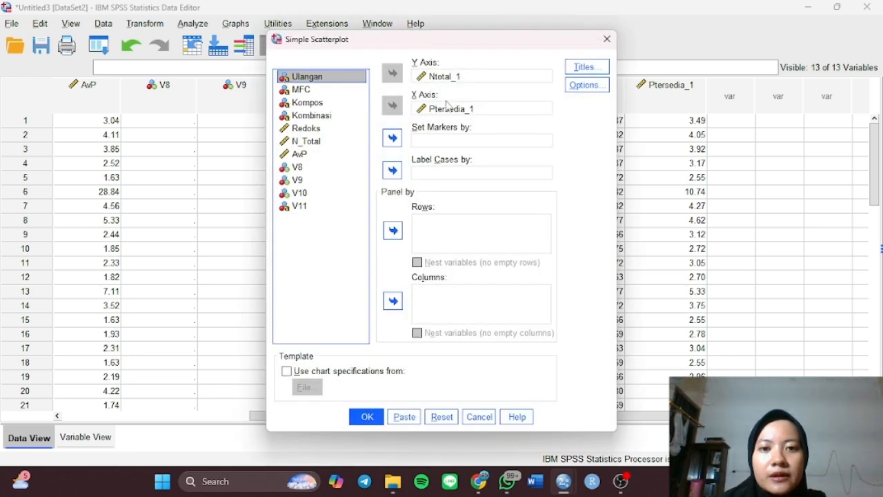
# Replace Ptersedia_1 with Redoks on the X axis and create the scatterplot with Ntotal_1 on the Y axis
pyautogui.click(446, 109)
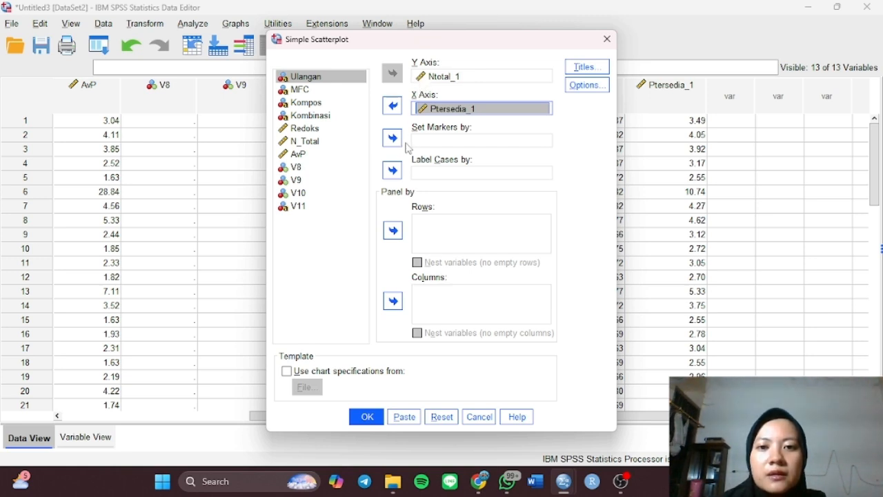
pyautogui.click(392, 106)
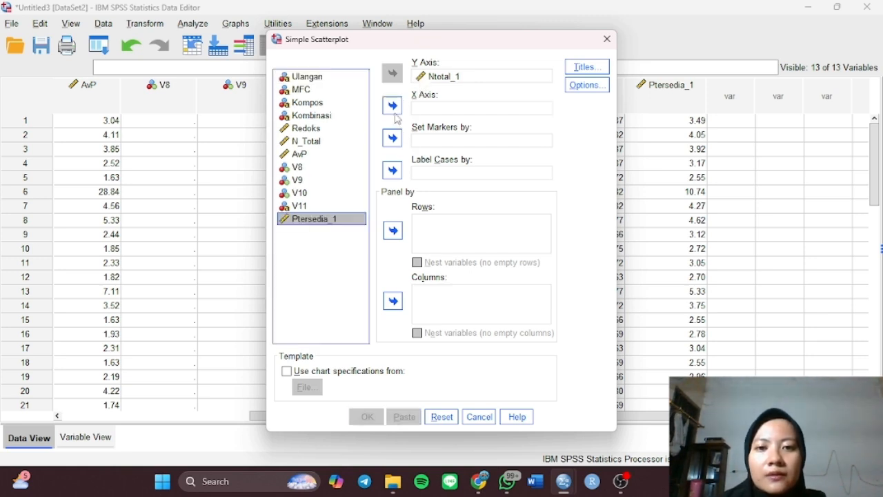
pyautogui.click(308, 130)
pyautogui.click(391, 106)
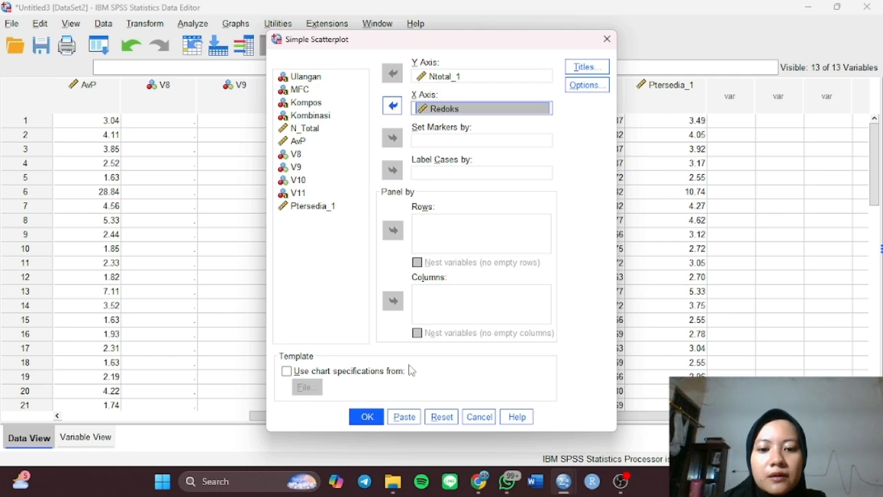
pyautogui.click(366, 417)
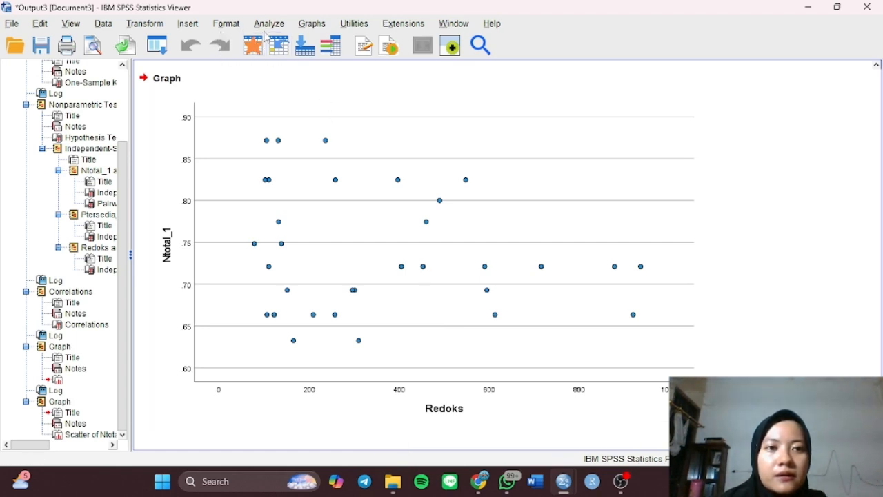
# Add a linear fit line with its equation label to the Ntotal_1 by Redoks scatterplot and minimize the chart editor
pyautogui.click(370, 240)
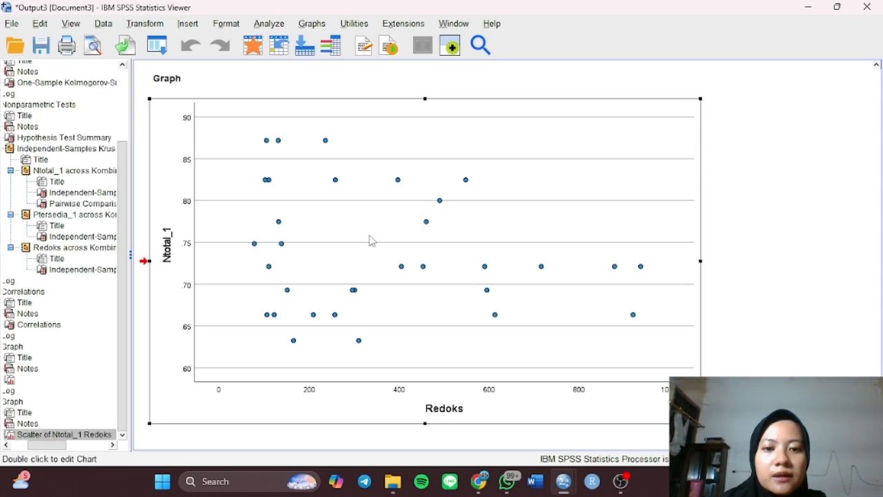
pyautogui.doubleClick(370, 240)
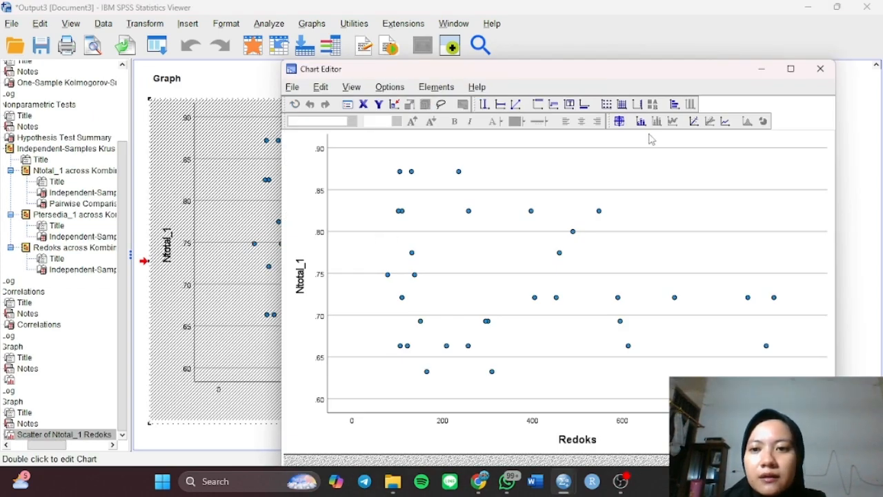
pyautogui.click(694, 122)
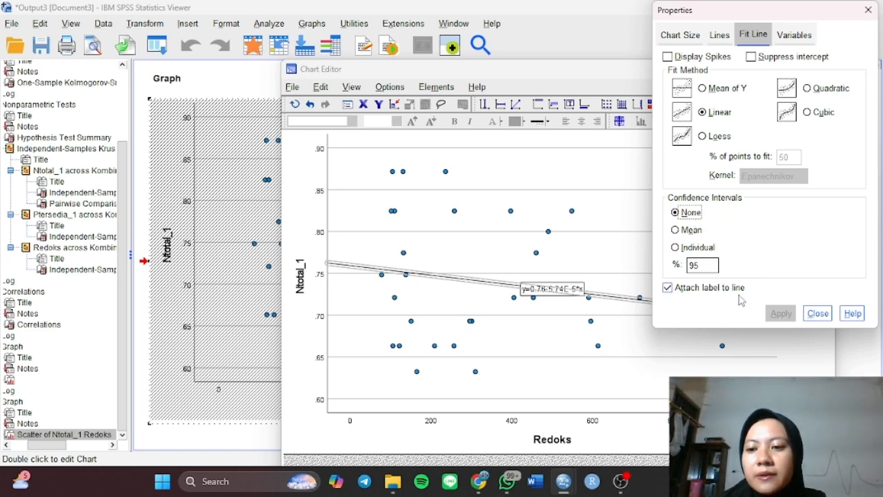
pyautogui.click(817, 314)
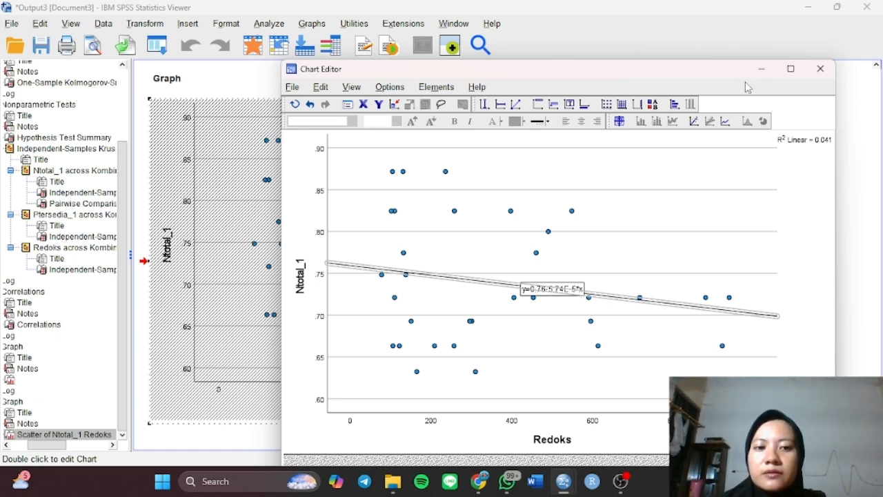
pyautogui.click(762, 69)
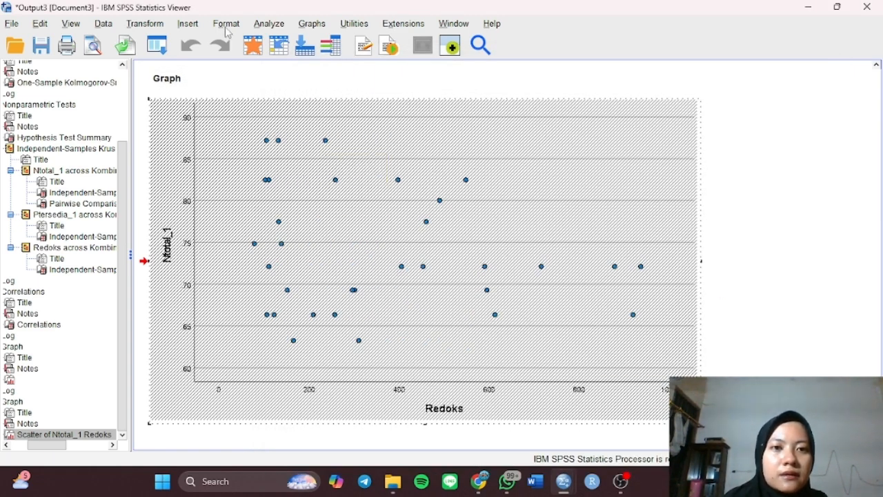
# Create a second simple scatterplot with Ptersedia_1 on the Y axis and Redoks on the X axis
pyautogui.click(312, 23)
pyautogui.moveTo(386, 76)
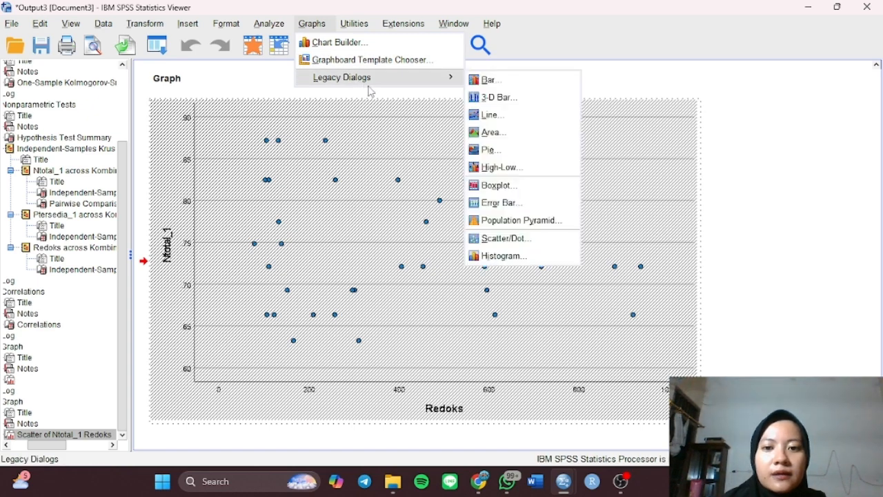
pyautogui.click(511, 238)
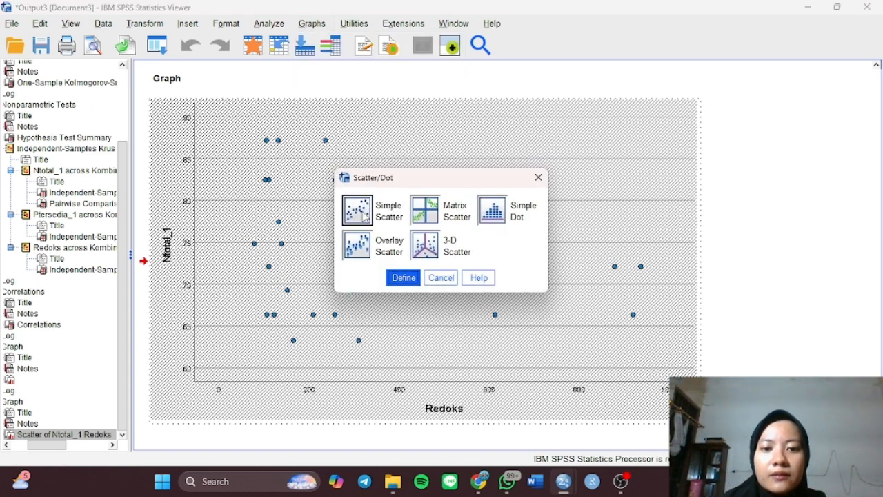
pyautogui.click(398, 278)
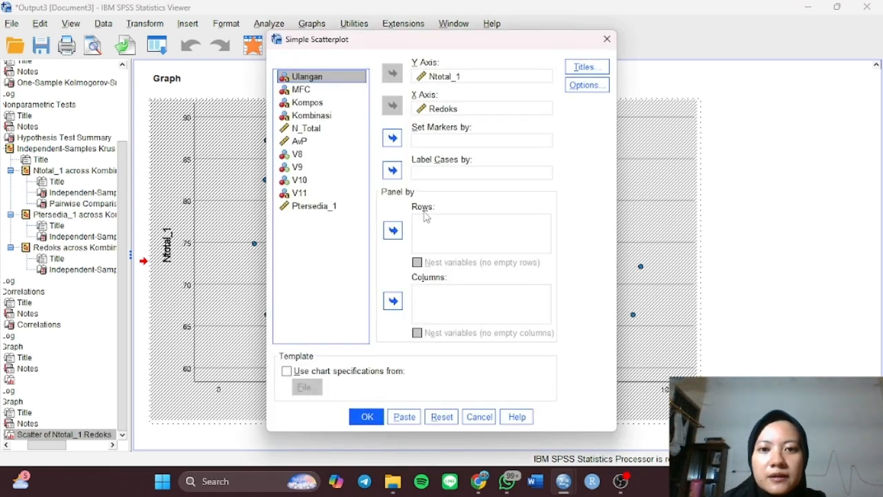
pyautogui.click(429, 78)
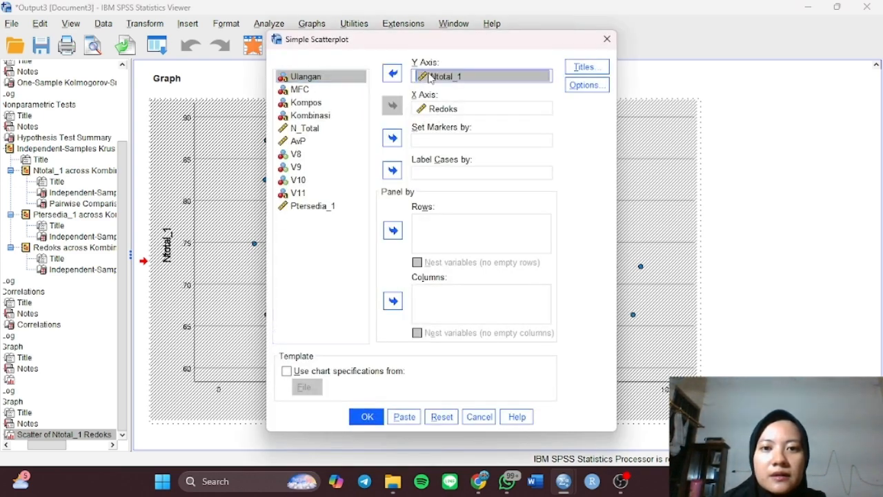
pyautogui.click(399, 75)
pyautogui.click(338, 220)
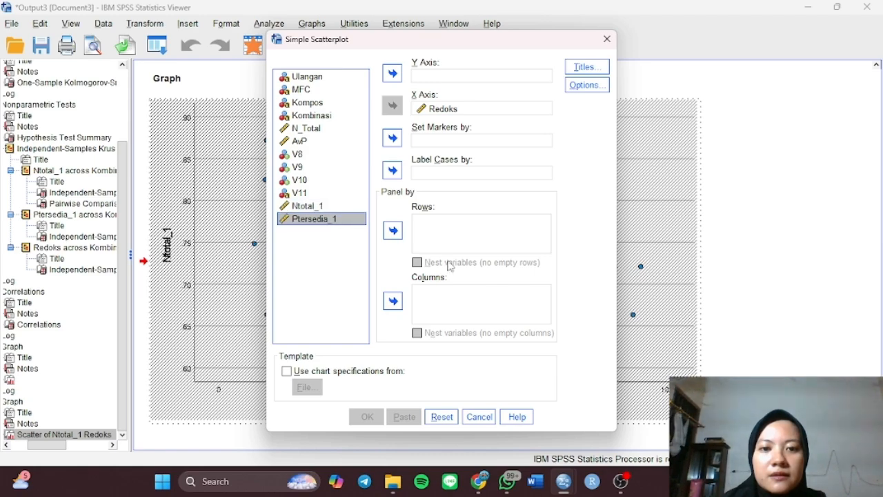
pyautogui.click(391, 73)
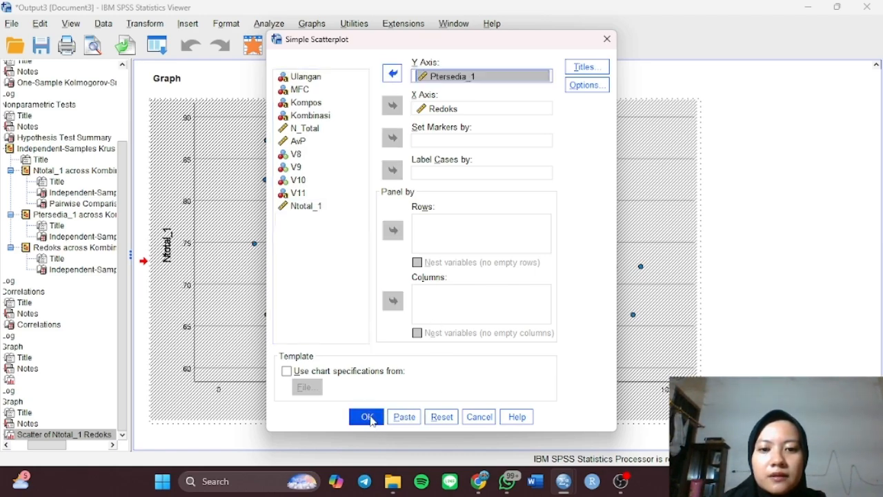
pyautogui.click(368, 417)
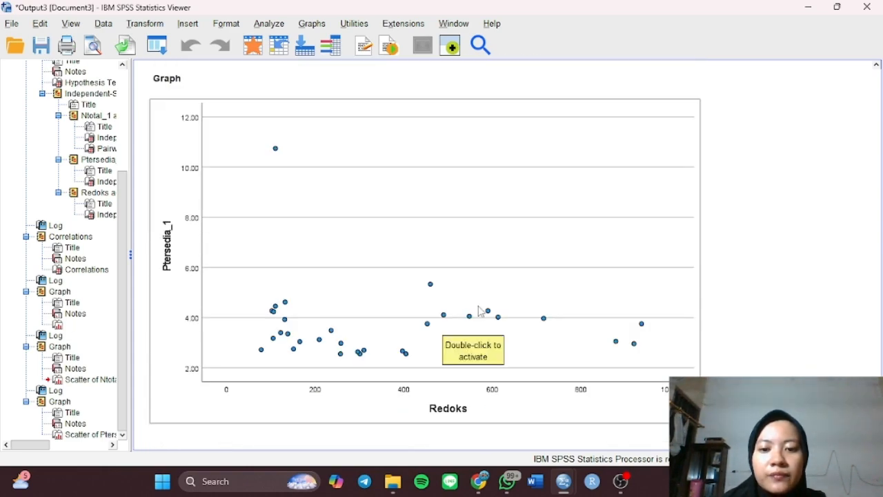
# Add a linear fit line with its equation label to the Ptersedia_1 by Redoks scatterplot and minimize the chart editor
pyautogui.doubleClick(496, 235)
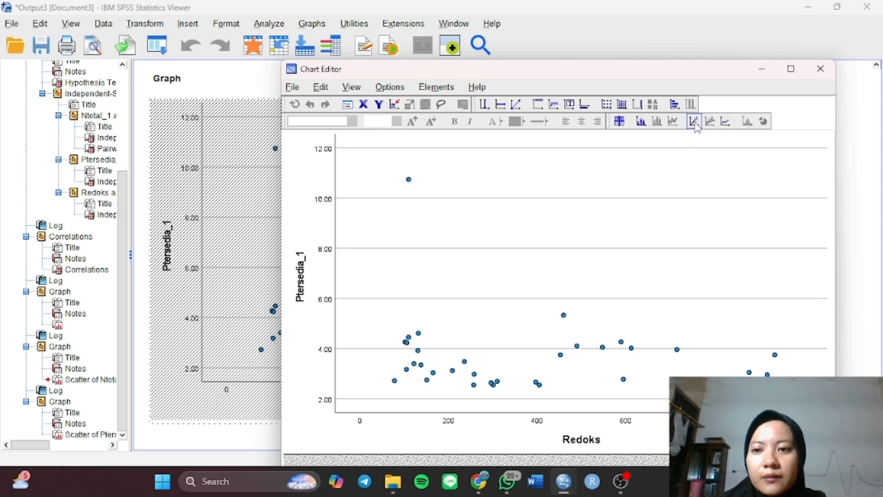
pyautogui.click(693, 120)
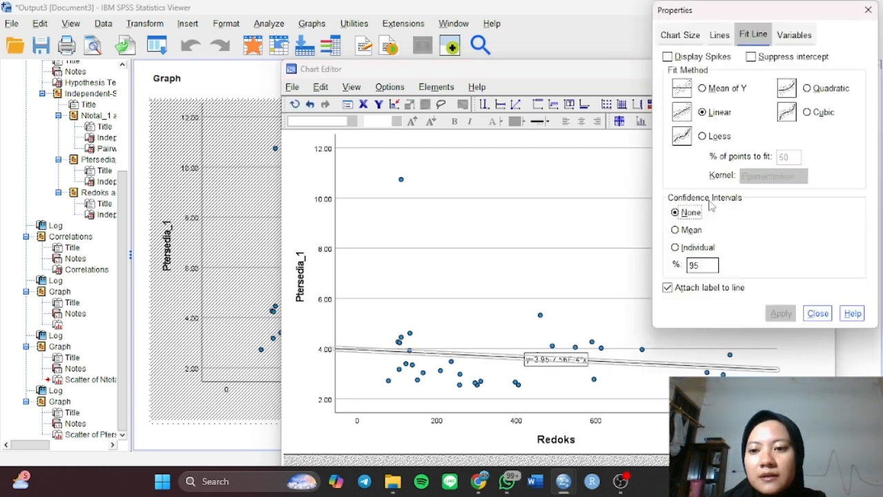
pyautogui.click(819, 313)
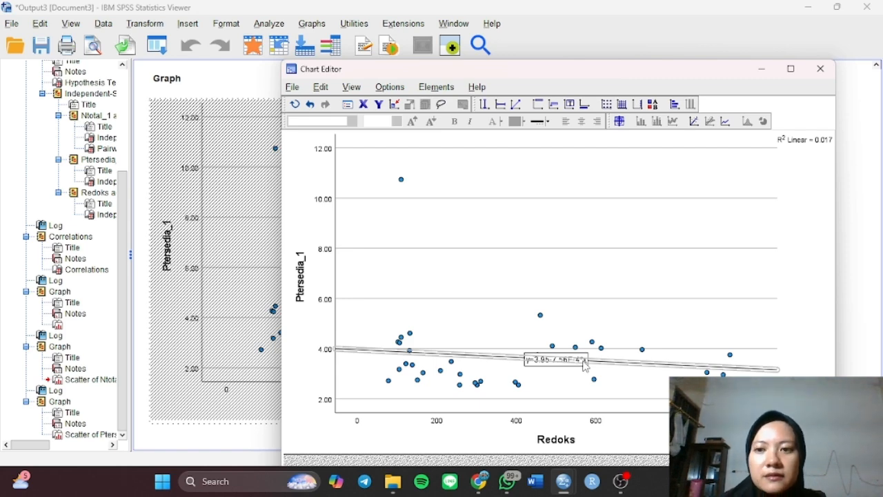
pyautogui.click(762, 69)
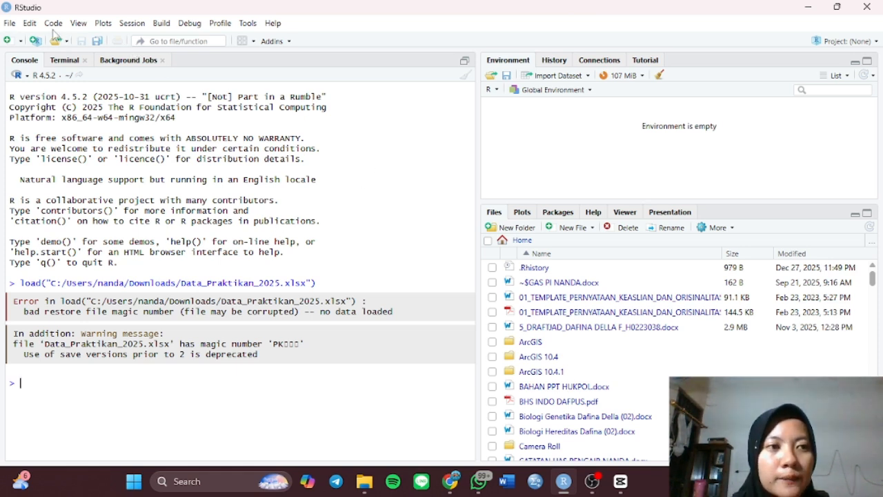
# Create a new blank R script in RStudio
pyautogui.click(10, 25)
pyautogui.moveTo(22, 53)
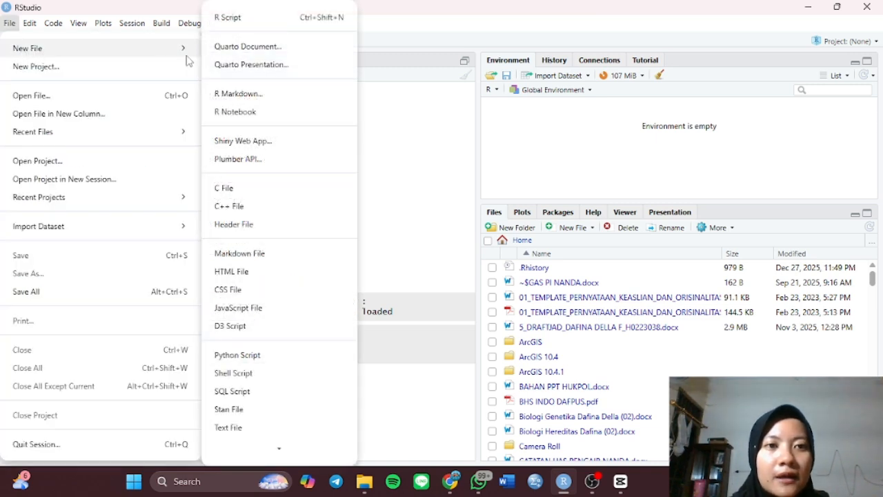
pyautogui.click(224, 18)
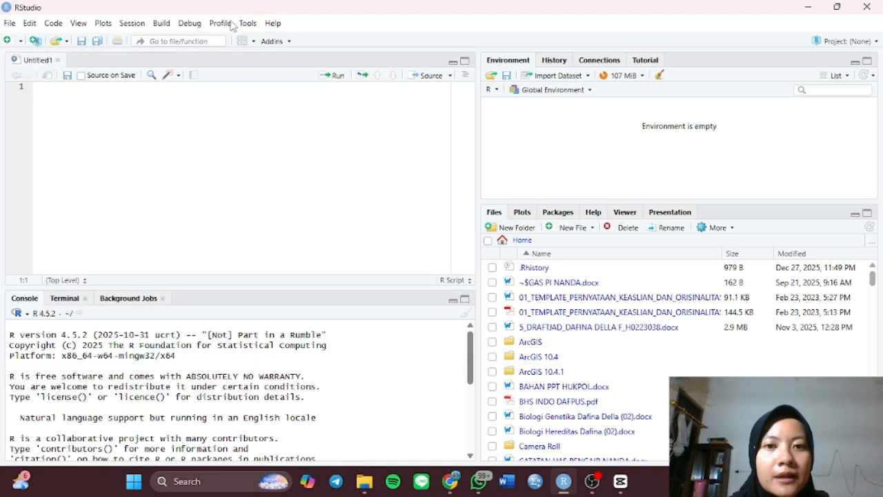
# Import the Excel file Data_Praktikan_2025.xlsx from the Downloads folder, using the first row as names and opening the data viewer
pyautogui.click(560, 78)
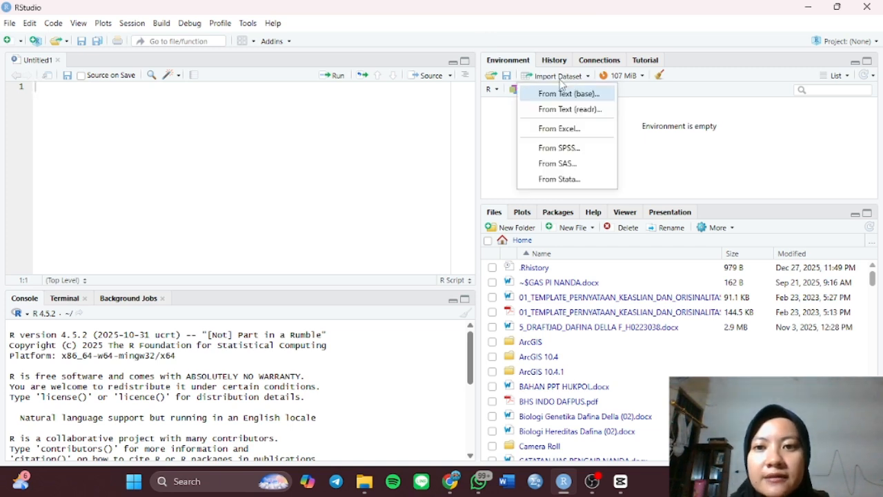
pyautogui.click(559, 131)
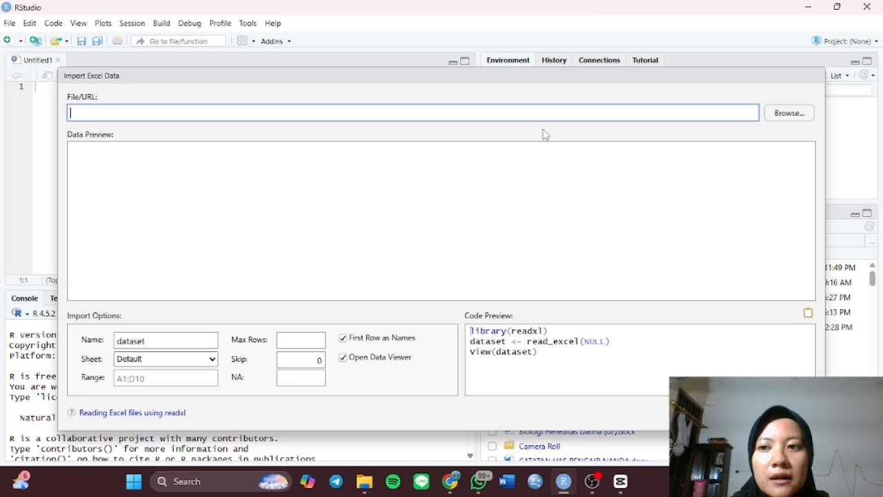
pyautogui.click(770, 122)
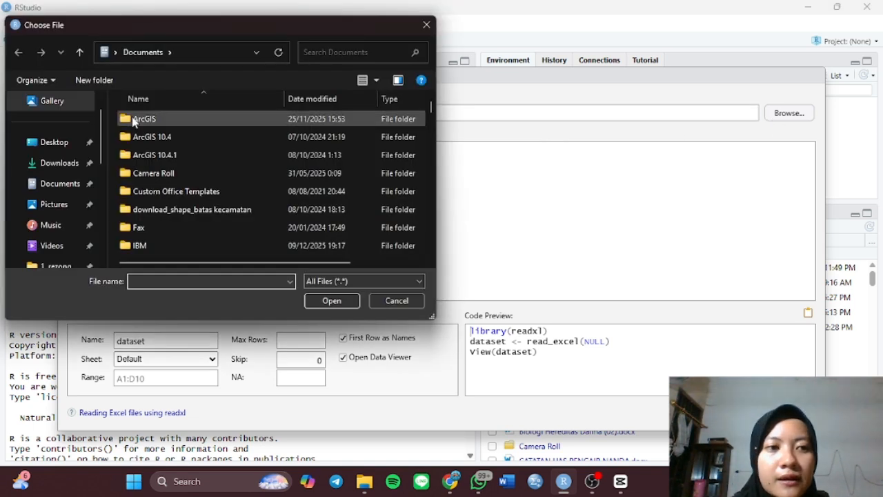
pyautogui.click(62, 162)
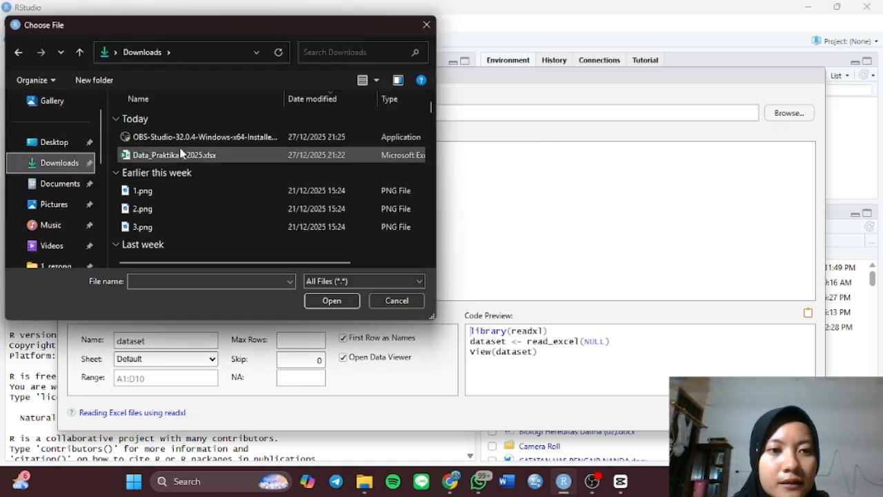
pyautogui.click(180, 153)
pyautogui.click(331, 301)
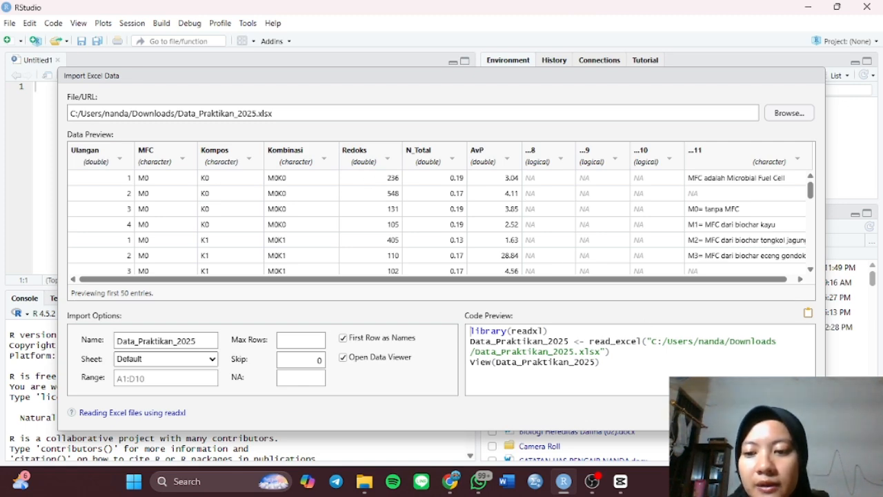
pyautogui.click(734, 412)
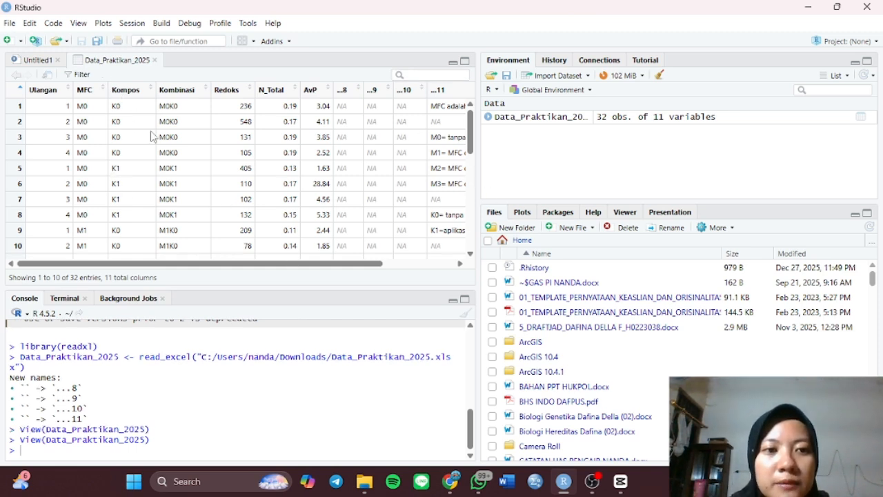
# Write library(doebioresearch) and library(nortest) as the first two lines of the blank R script
pyautogui.click(39, 61)
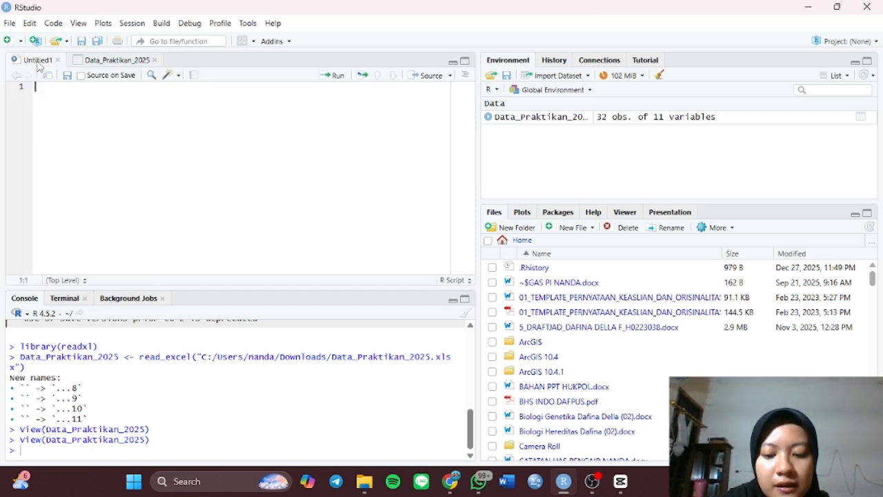
pyautogui.write('libra')
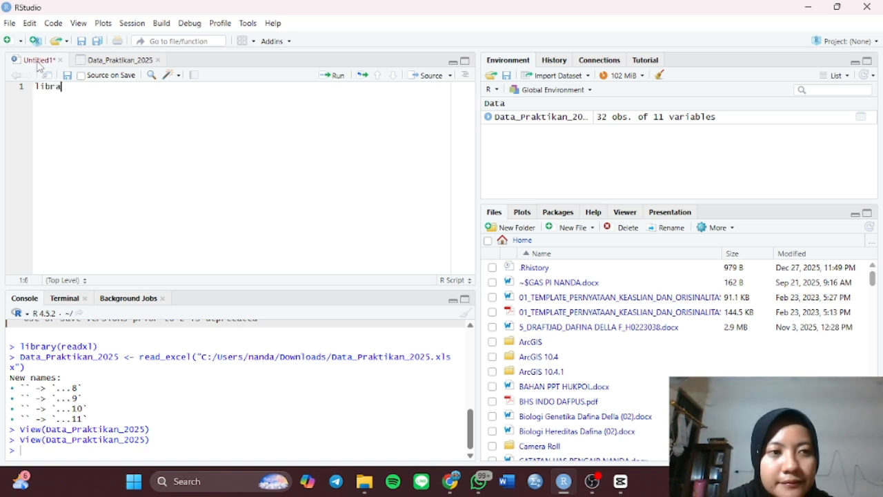
pyautogui.write('ry')
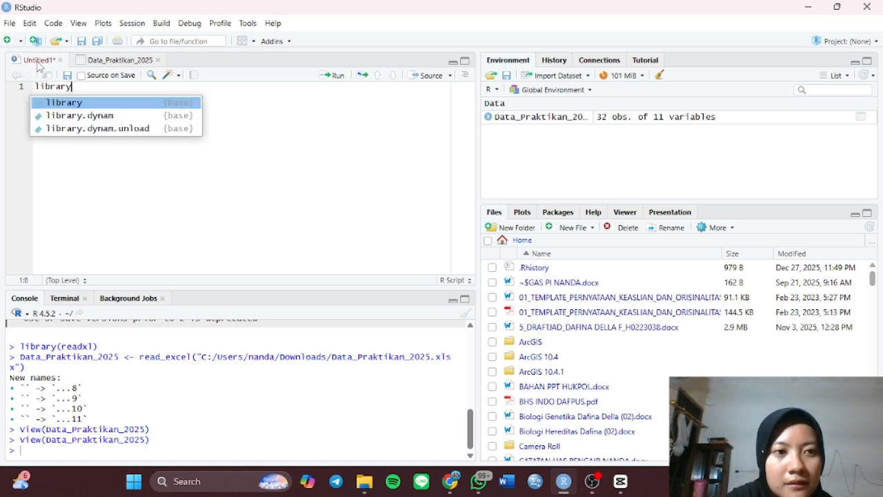
pyautogui.write('(do')
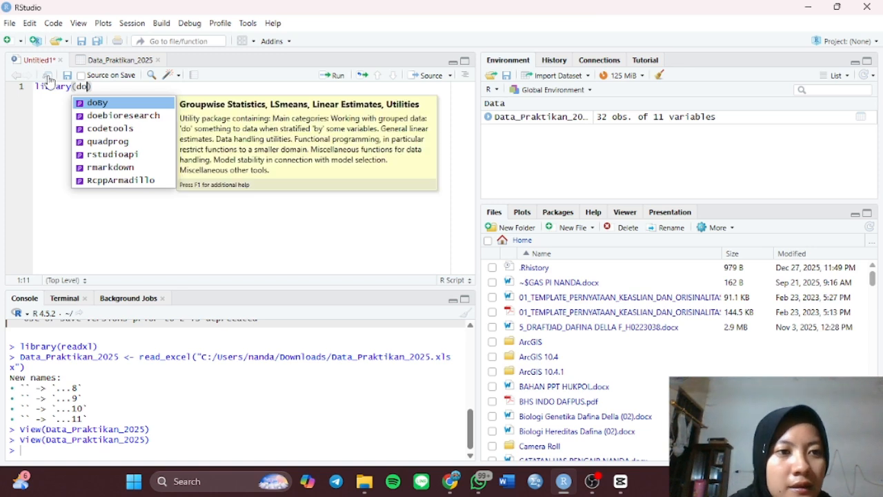
pyautogui.click(98, 118)
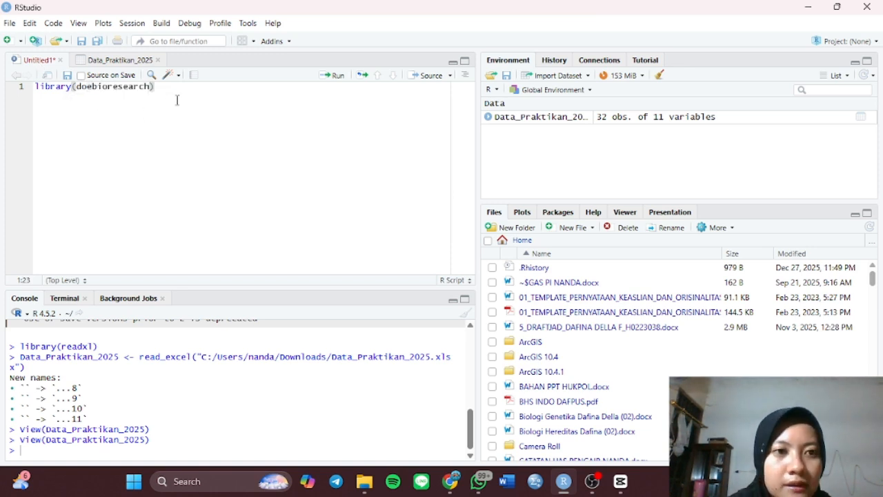
pyautogui.press('Return')
pyautogui.write('l')
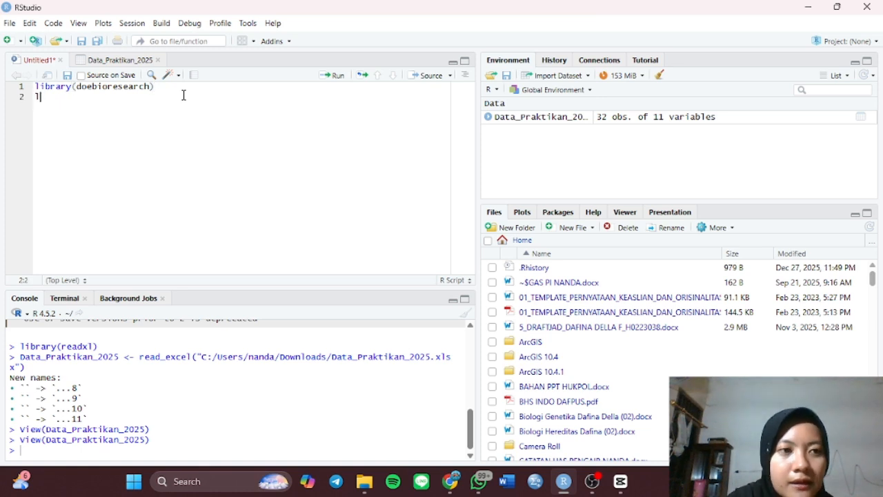
pyautogui.write('ibrar')
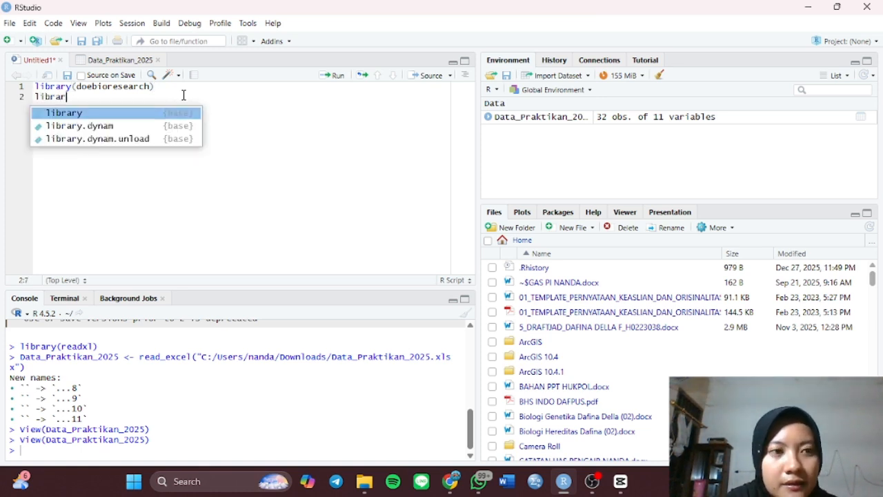
pyautogui.write('y(no')
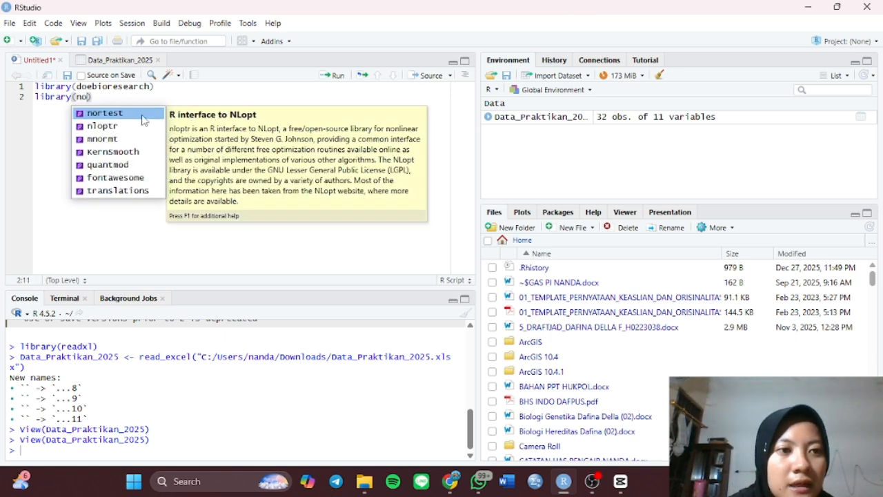
pyautogui.click(104, 113)
# Select both library lines in the script and run them to load the doebioresearch and nortest packages
pyautogui.press('Up')
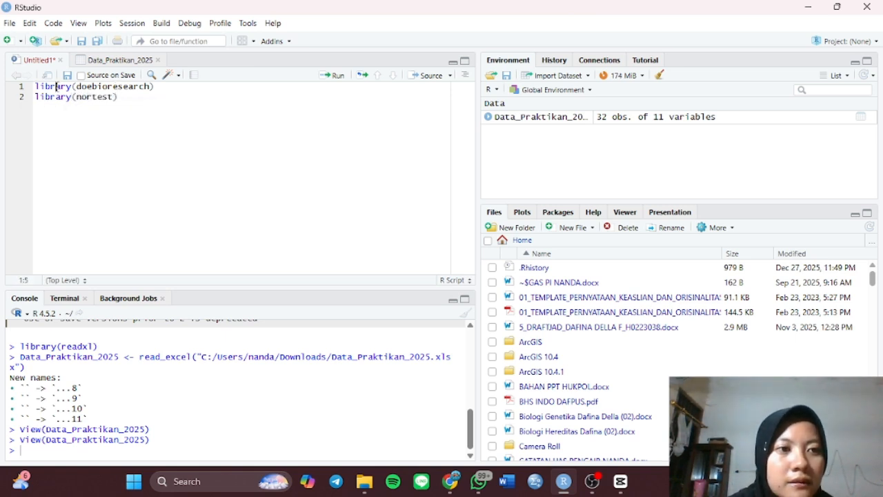
pyautogui.click(26, 88)
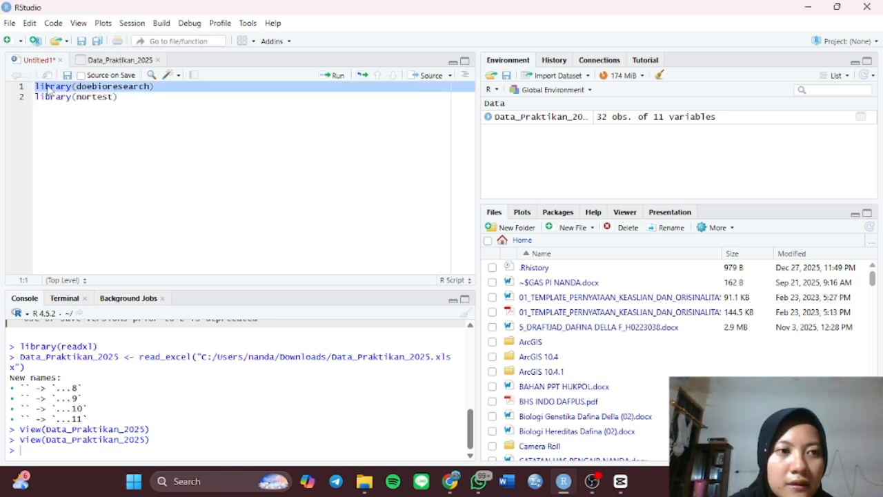
pyautogui.click(45, 88)
pyautogui.tripleClick(45, 87)
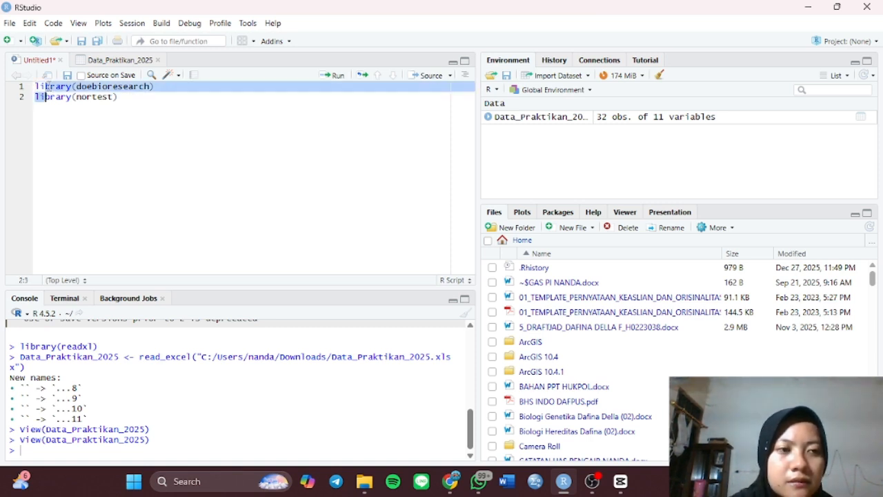
pyautogui.press('End')
pyautogui.click(25, 88)
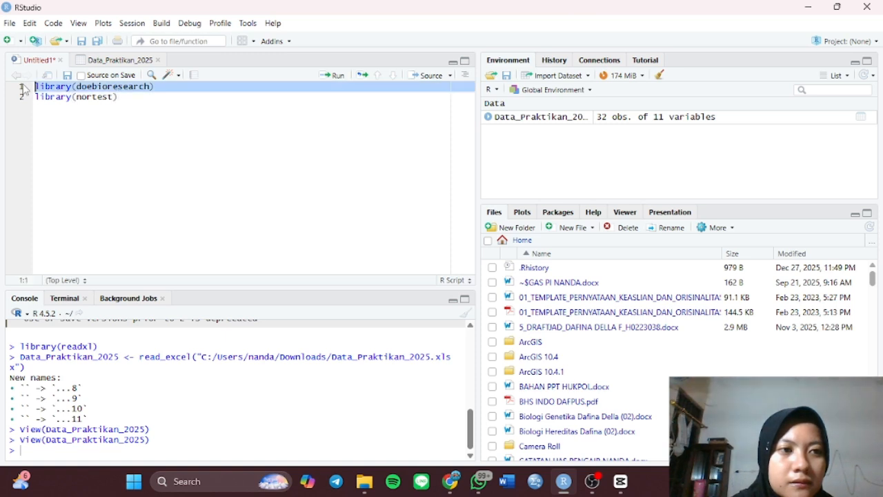
pyautogui.moveTo(24, 88); pyautogui.dragTo(171, 109)
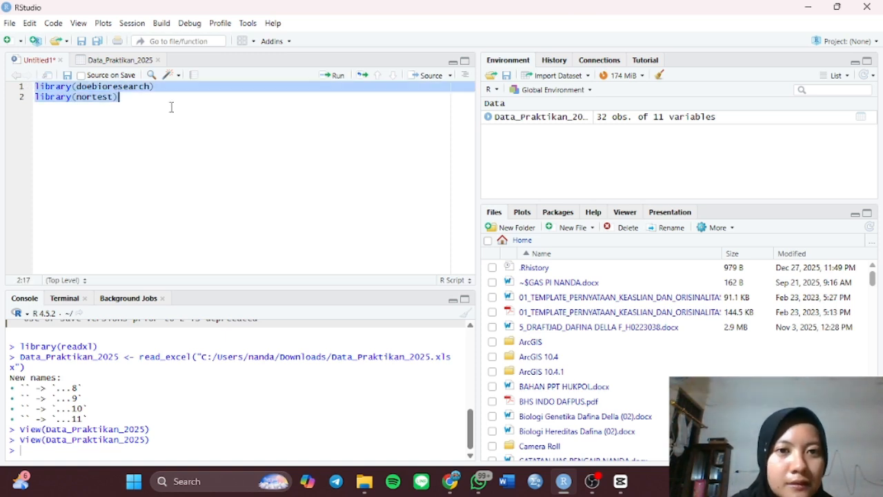
pyautogui.click(331, 76)
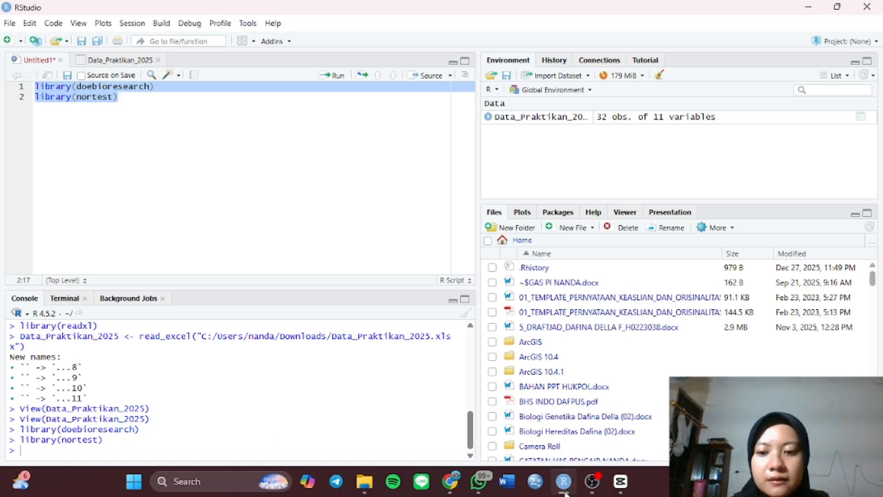
# Add lillie.test(Data_Praktikan_2025$Redoks) on line 3 and run it to test the normality of Redoks
pyautogui.press('Return')
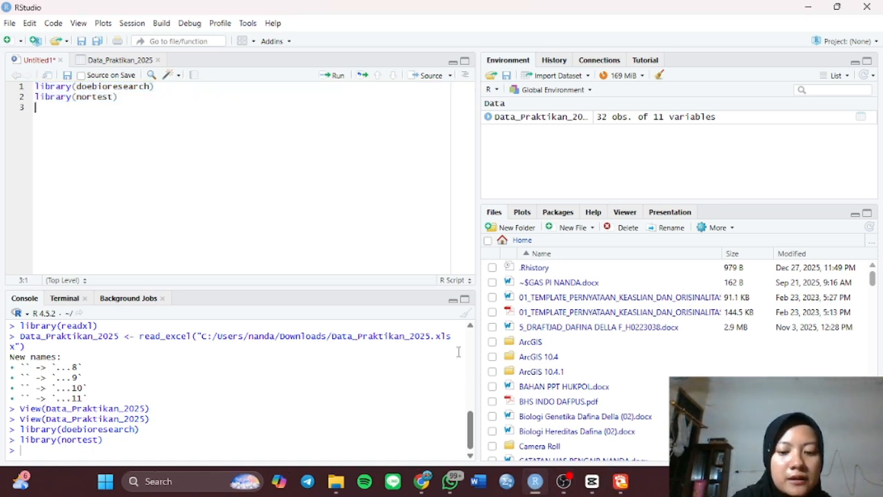
pyautogui.write('lillie')
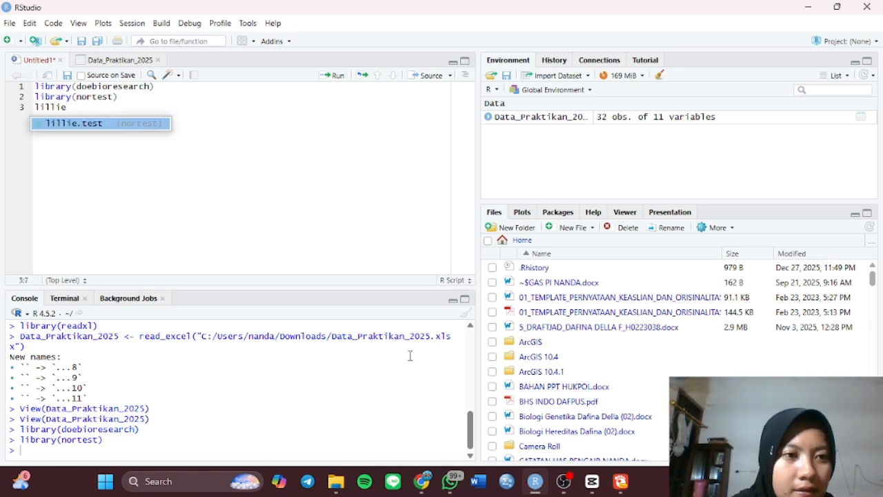
pyautogui.click(90, 127)
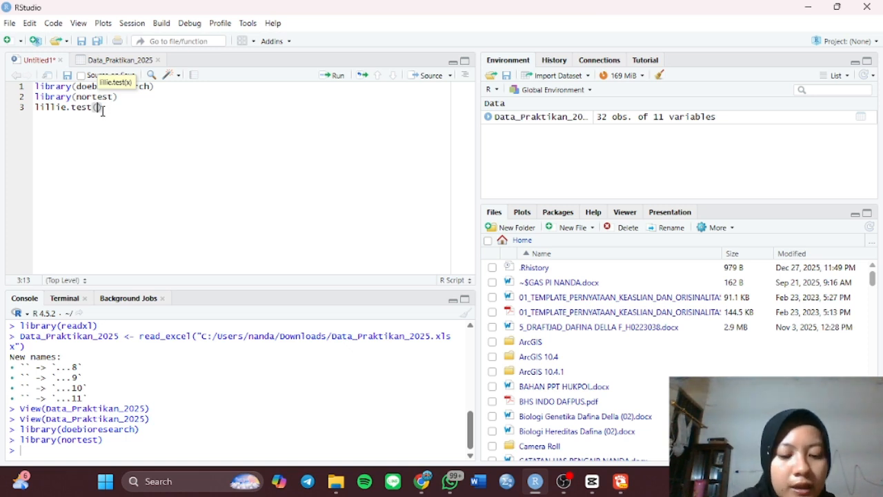
pyautogui.write('data')
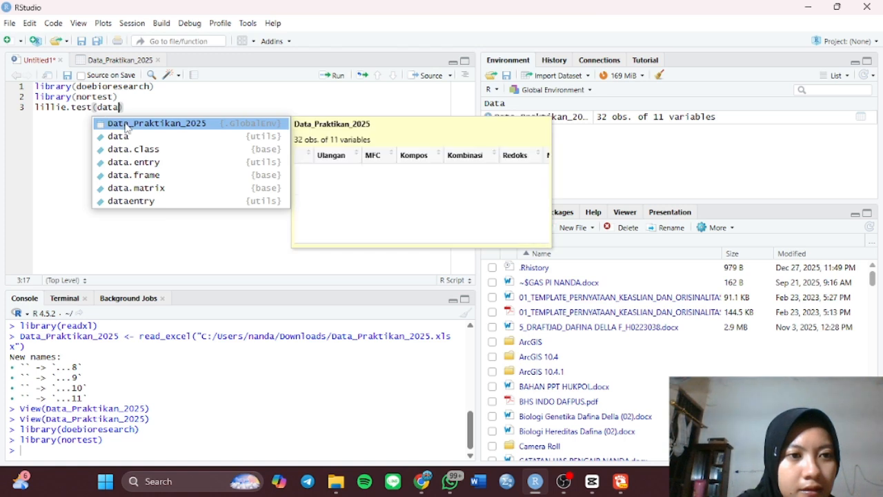
pyautogui.click(126, 124)
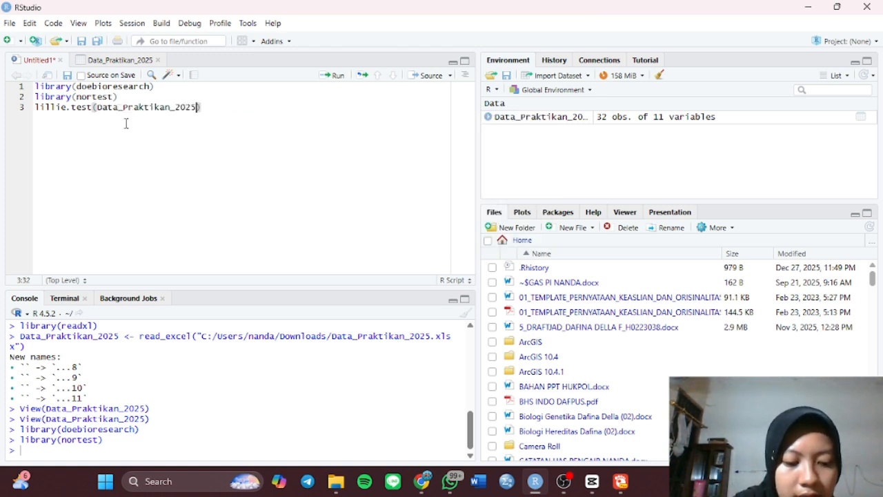
pyautogui.write('$')
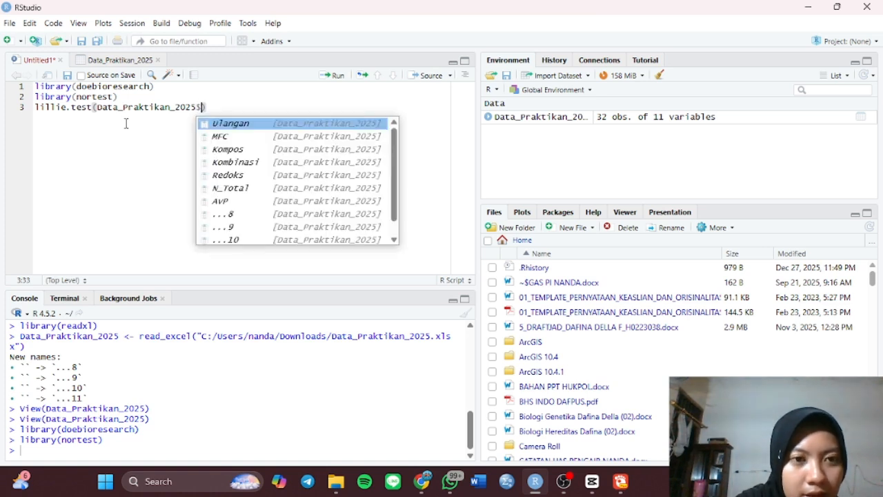
pyautogui.click(240, 178)
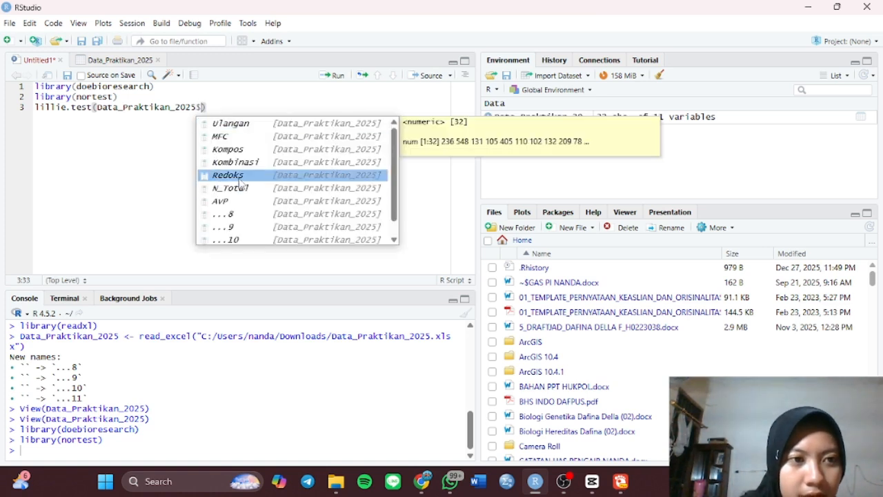
pyautogui.click(239, 178)
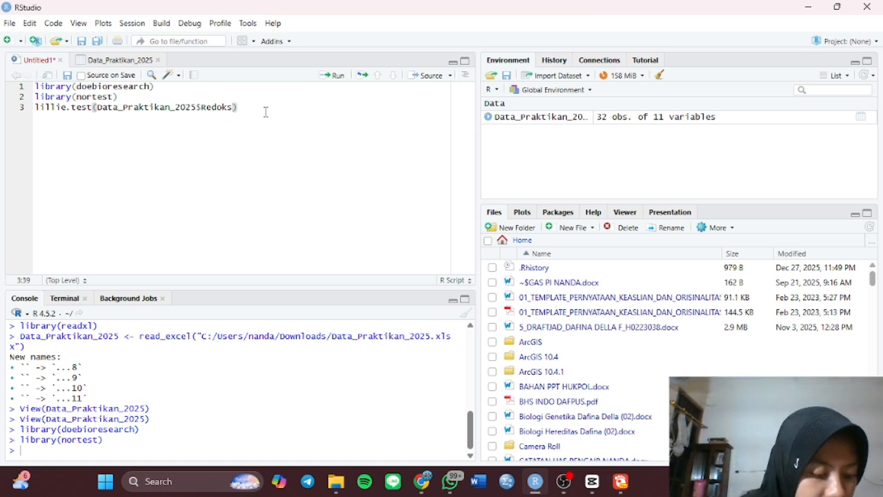
pyautogui.click(336, 76)
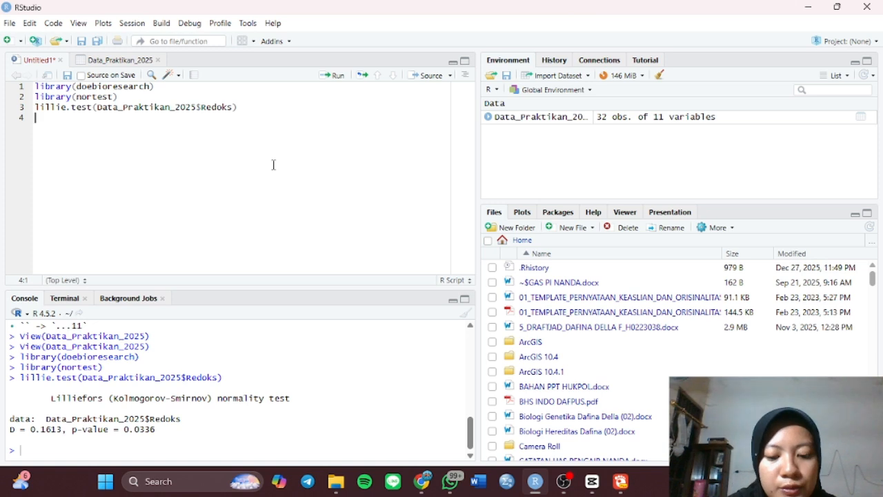
# Add lillie.test(Data_Praktikan_2025$N_Total) on line 4 and run it to test the normality of N_Total
pyautogui.write('illie.test(')
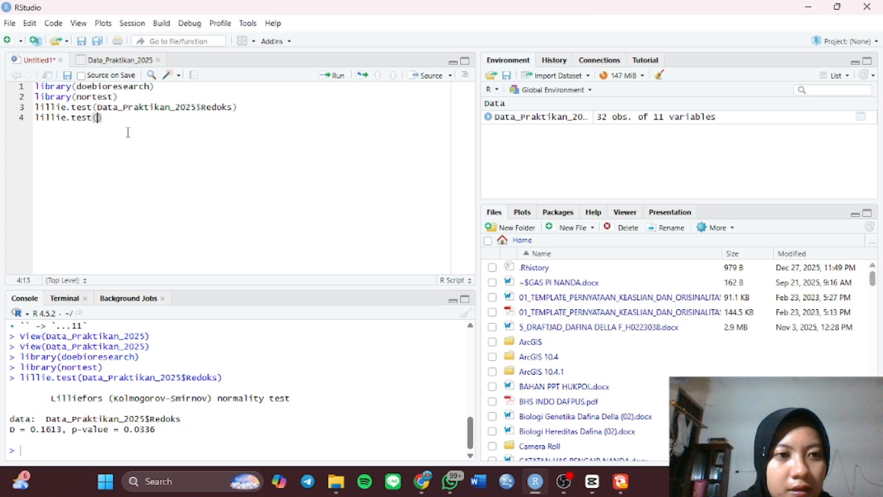
pyautogui.click(129, 134)
pyautogui.write('data')
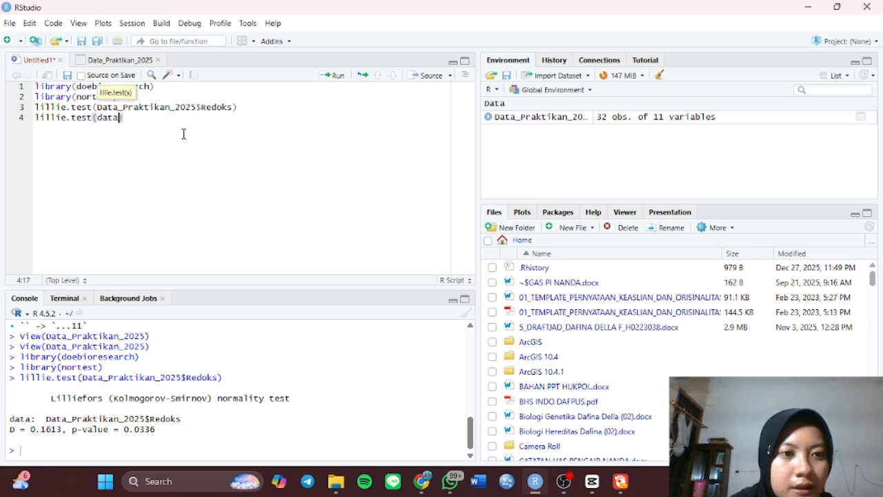
pyautogui.click(118, 133)
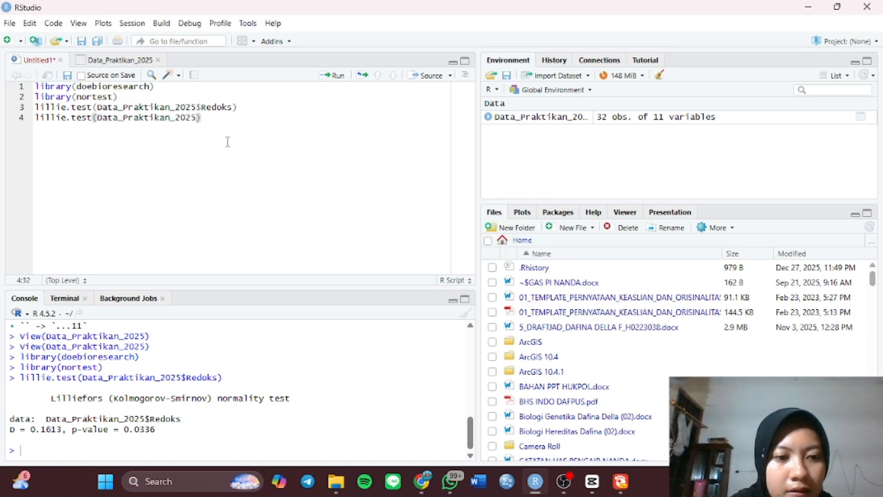
pyautogui.write('$')
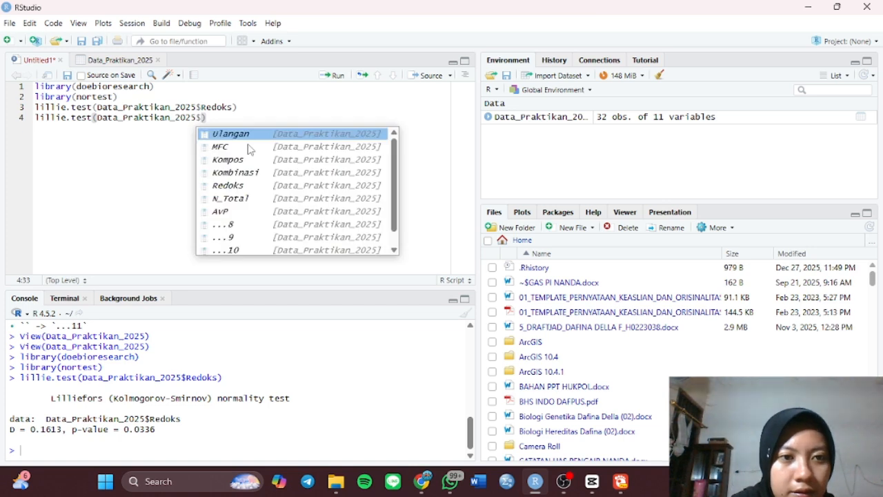
pyautogui.click(234, 198)
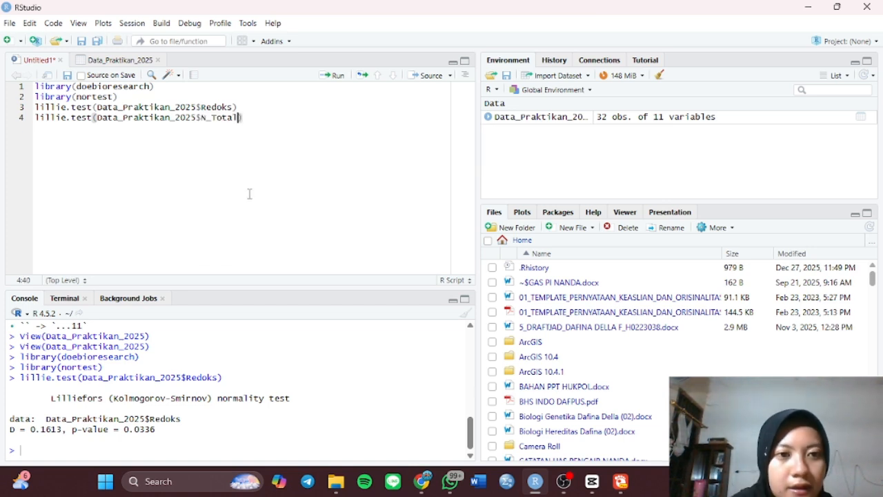
pyautogui.click(328, 78)
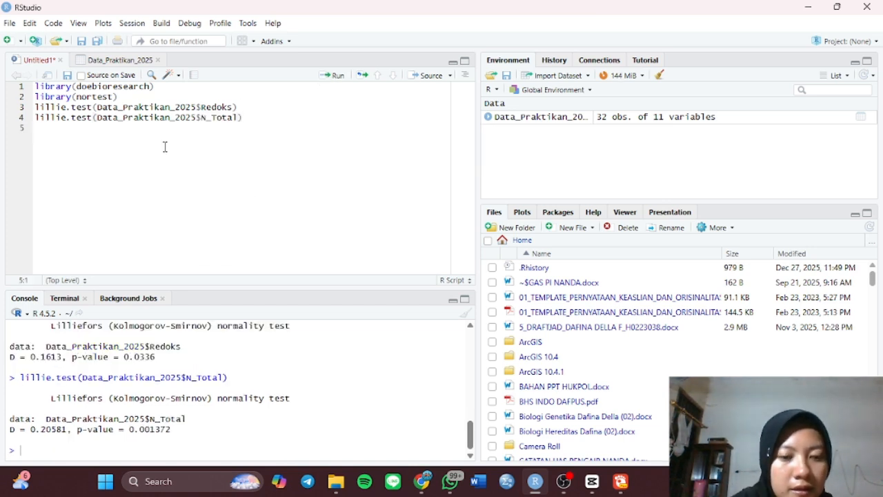
# Add lillie.test(Data_Praktikan_2025$AvP) on line 5 and run it to test the normality of AvP
pyautogui.write('lillie')
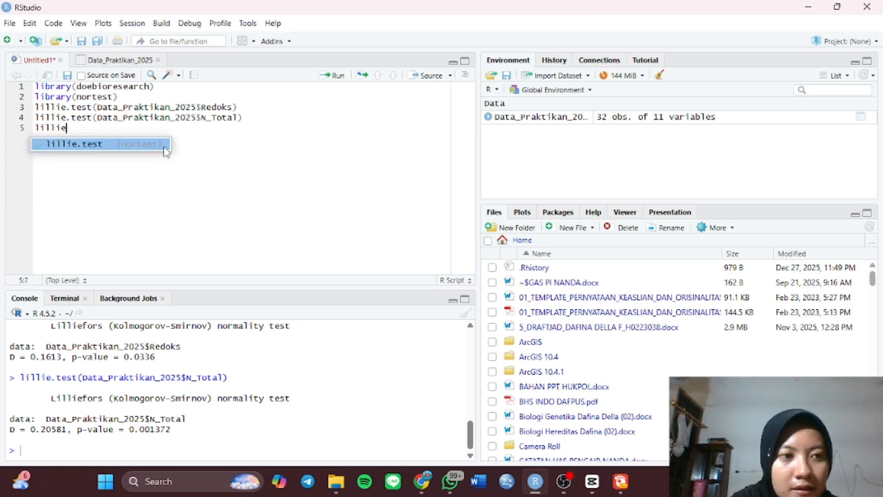
pyautogui.click(150, 146)
pyautogui.write('data')
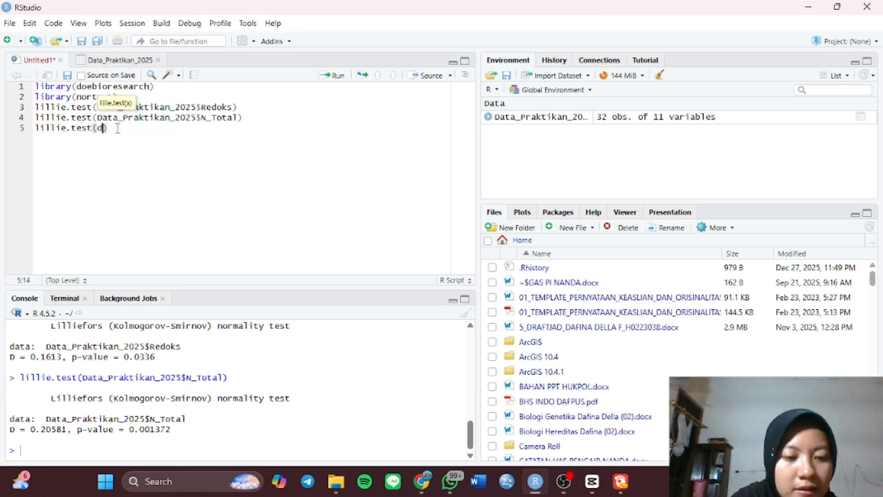
pyautogui.click(134, 143)
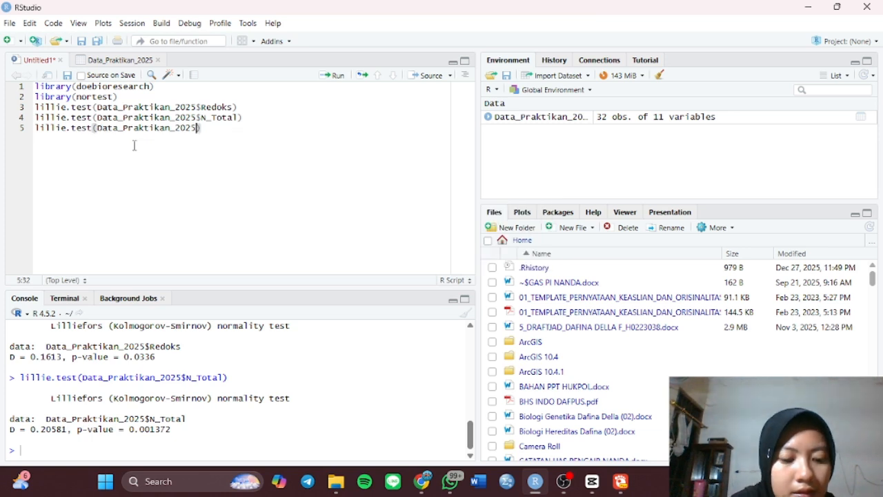
pyautogui.write('$')
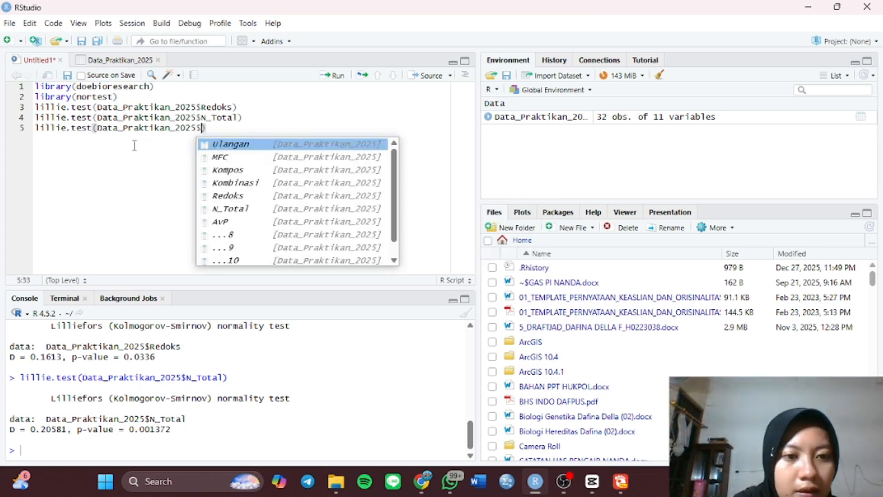
pyautogui.click(256, 222)
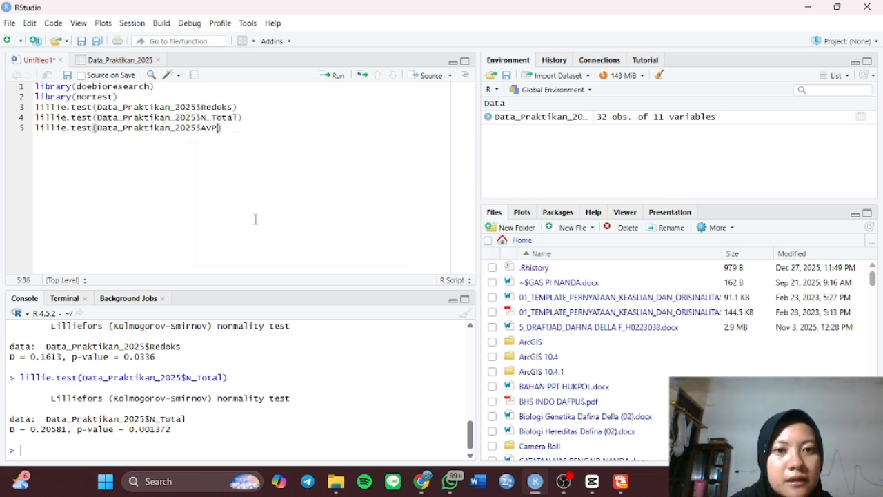
pyautogui.click(333, 76)
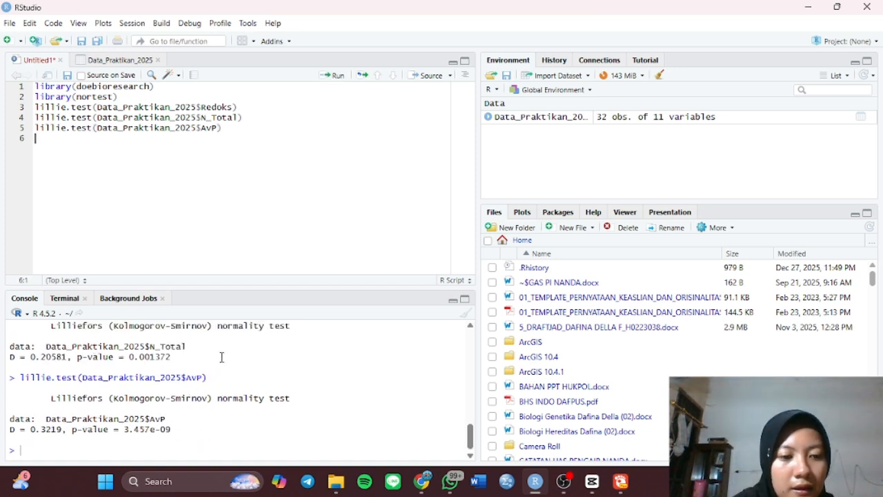
# Examine the Lilliefors test statistics and p-values for Redoks, N_Total and AvP in the console output
pyautogui.scroll(1, 193, 400)
pyautogui.scroll(4, 193, 399)
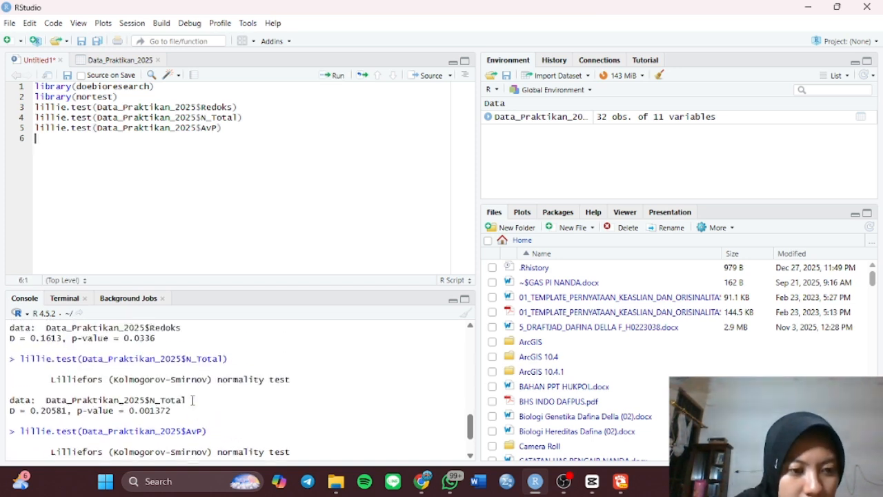
pyautogui.scroll(1, 192, 400)
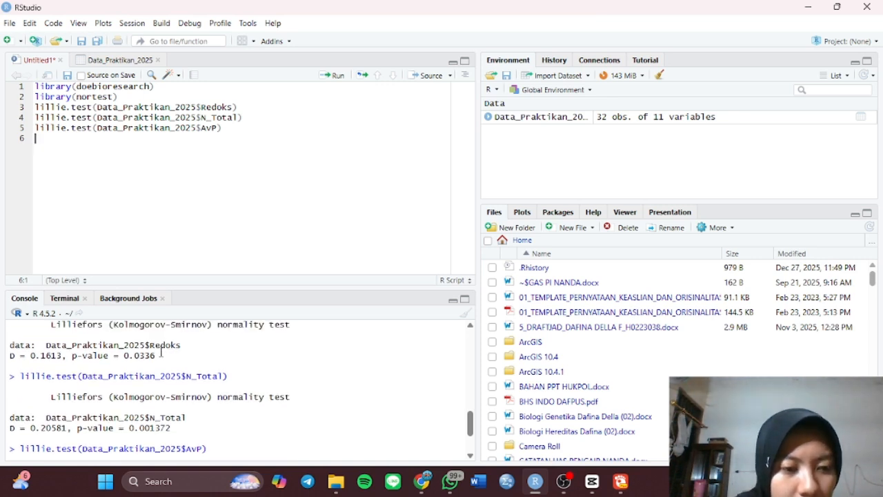
pyautogui.scroll(-5, 158, 353)
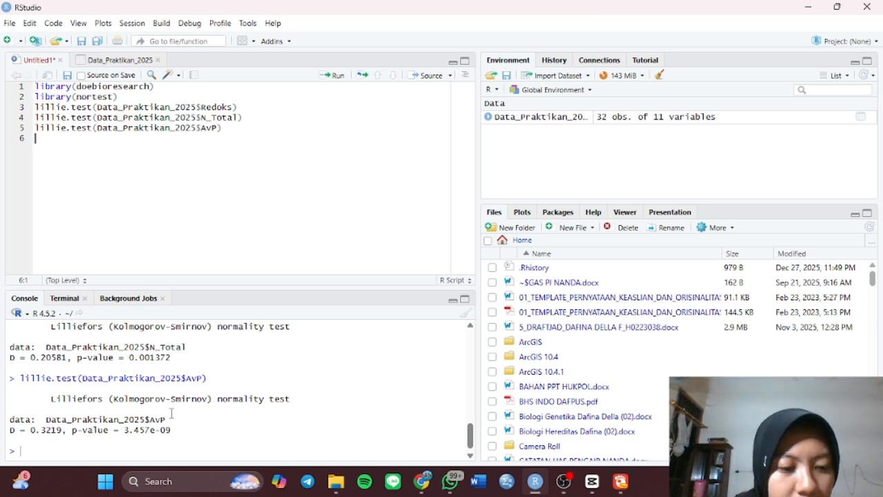
pyautogui.scroll(3, 171, 413)
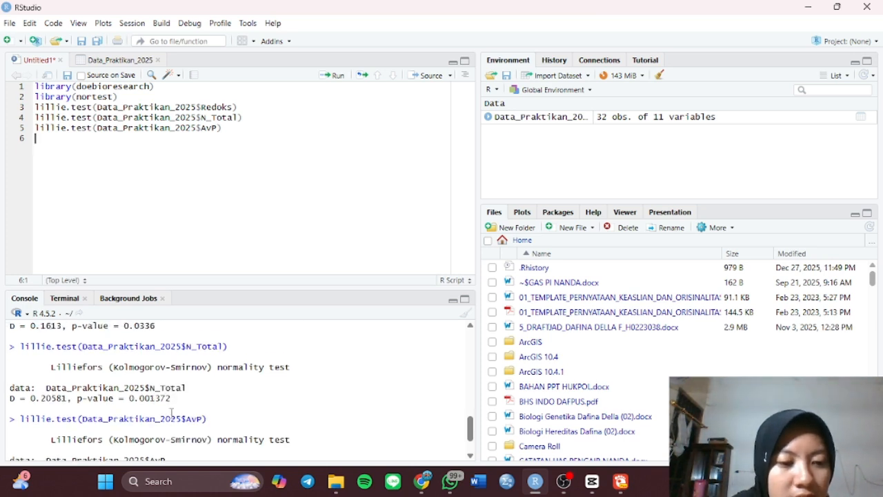
pyautogui.scroll(-3, 171, 413)
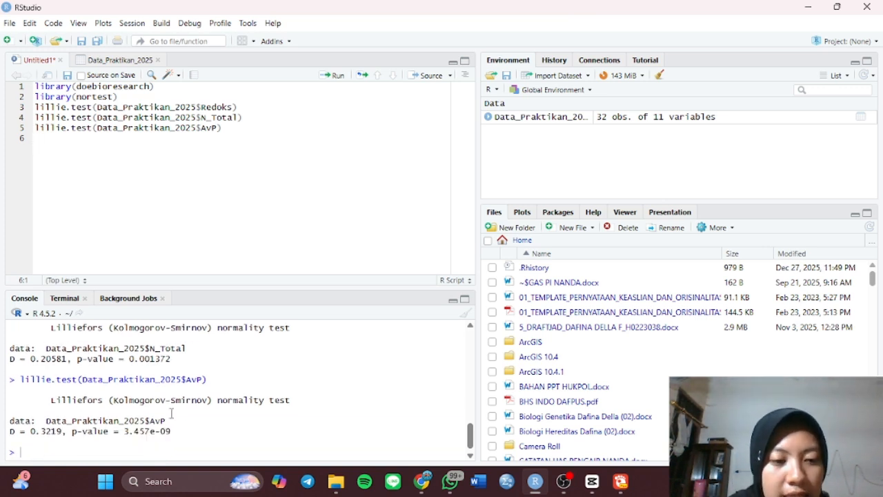
pyautogui.scroll(1, 225, 402)
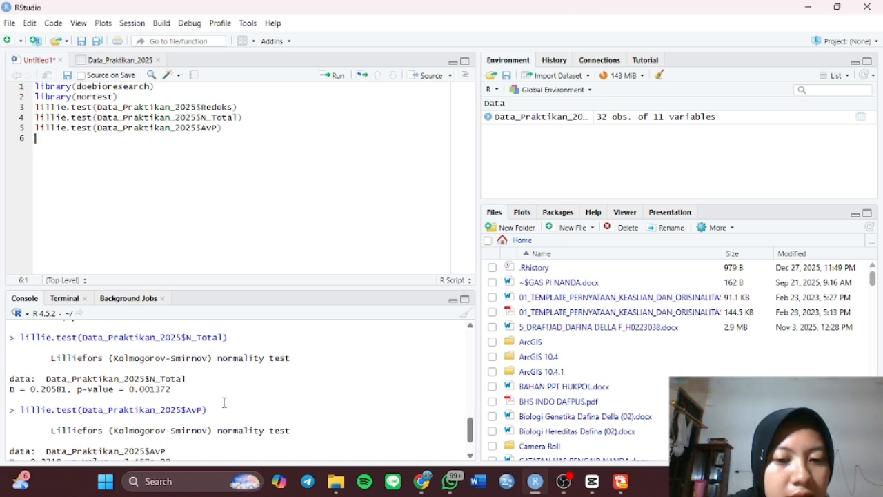
pyautogui.scroll(-1, 224, 402)
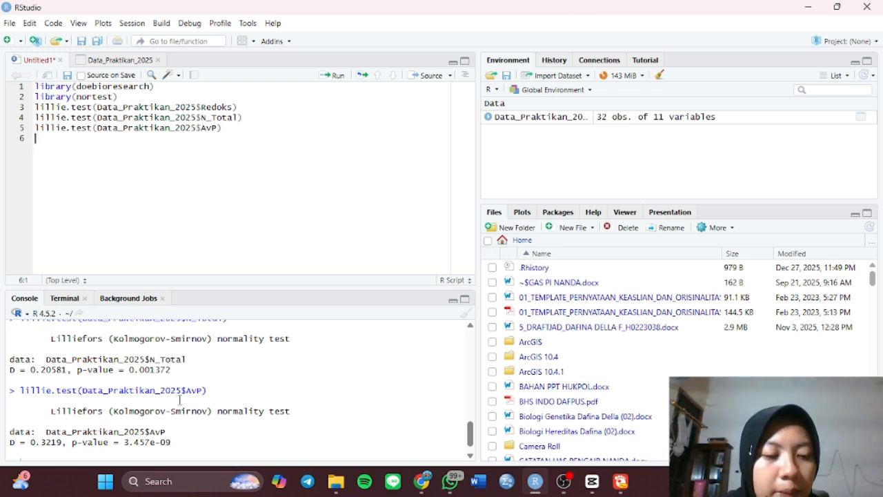
pyautogui.scroll(-1, 179, 399)
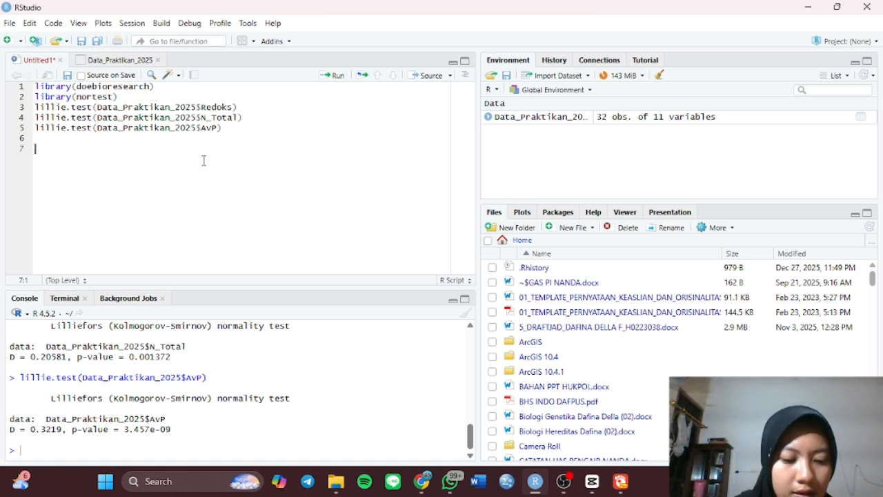
# Begin line 7 of the script with an assignment to a new column, Data_Praktikan_2025$Redoksnew<-
pyautogui.write('ata_Praktikan_2025')
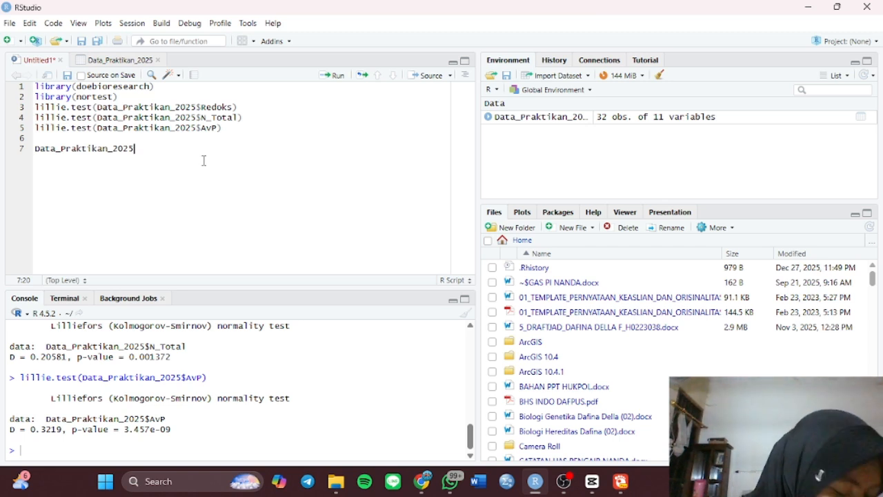
pyautogui.write('$')
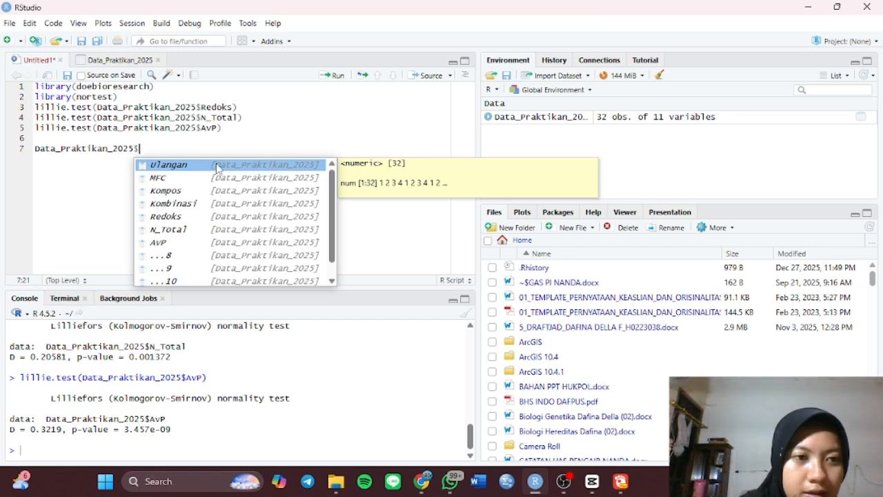
pyautogui.write('R')
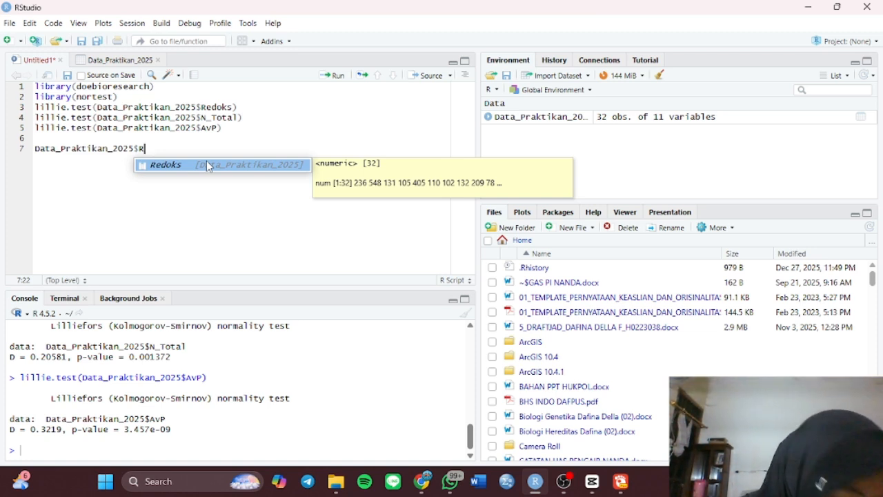
pyautogui.write('edoksnew')
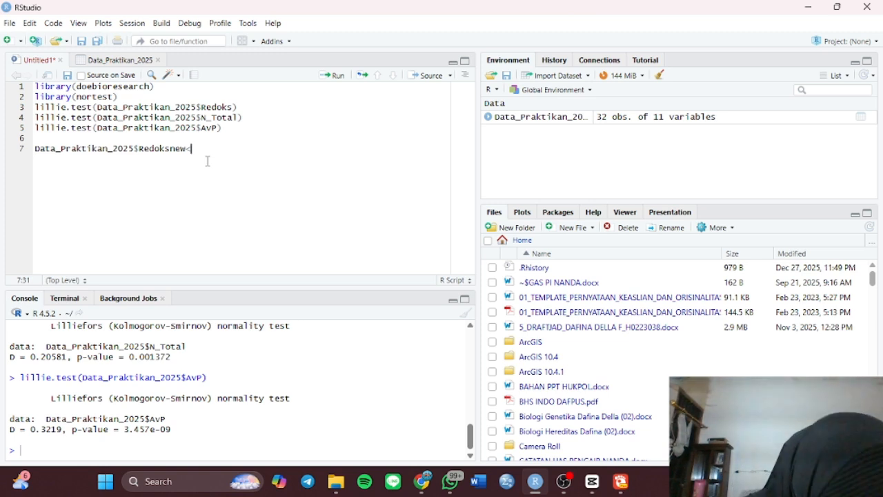
pyautogui.write('<-')
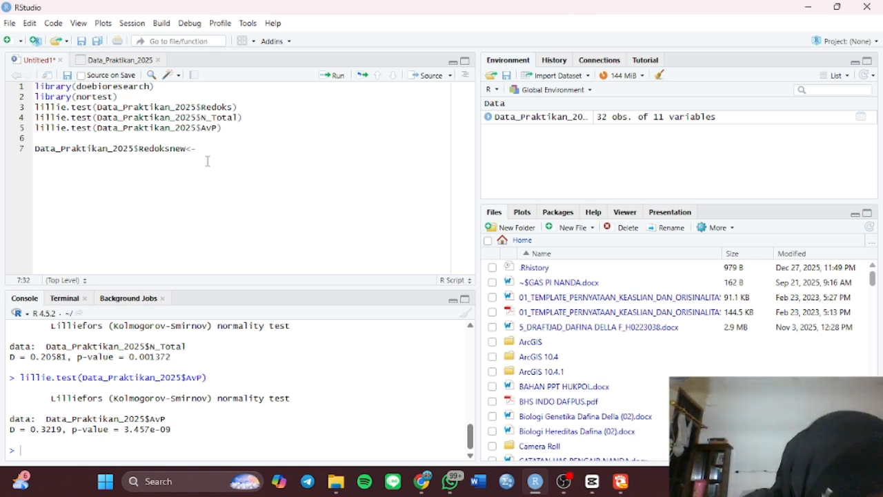
# Complete the Redoksnew assignment with 2*sqrt(Data_Praktikan_2025$Redoks) and run the line to create the transformed column
pyautogui.write('2')
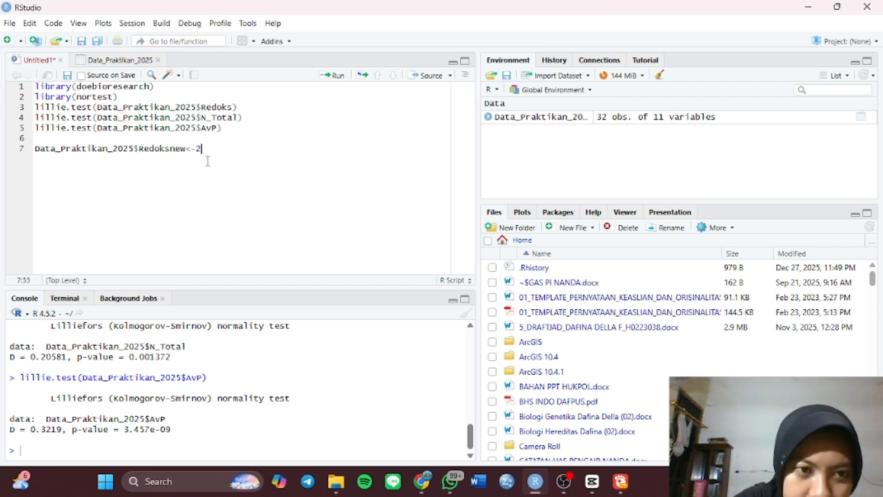
pyautogui.write('*')
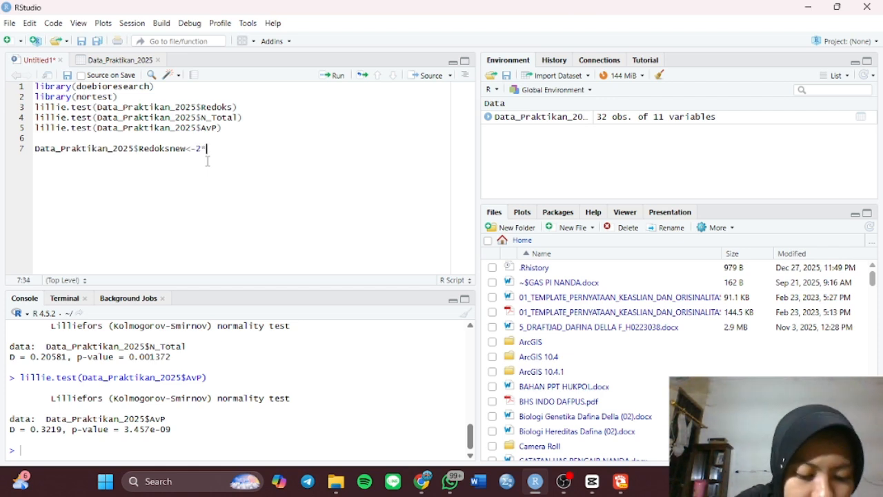
pyautogui.write('sqrt')
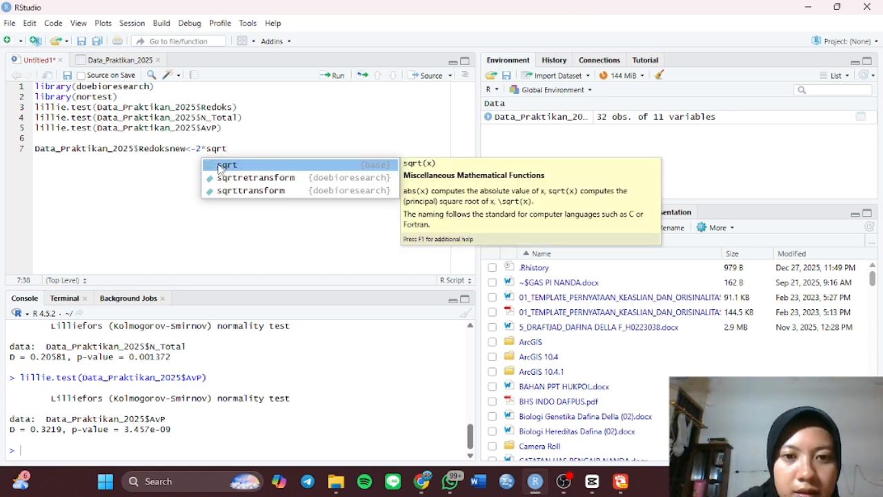
pyautogui.click(219, 164)
pyautogui.write('data')
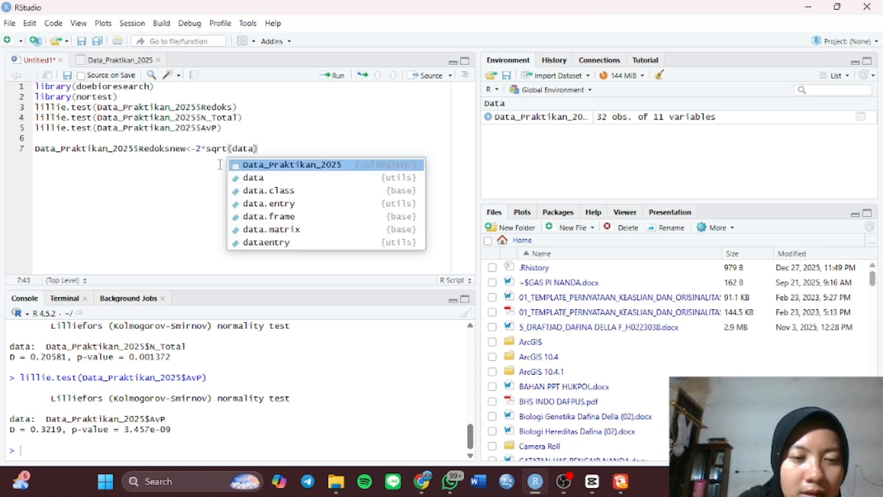
pyautogui.click(295, 167)
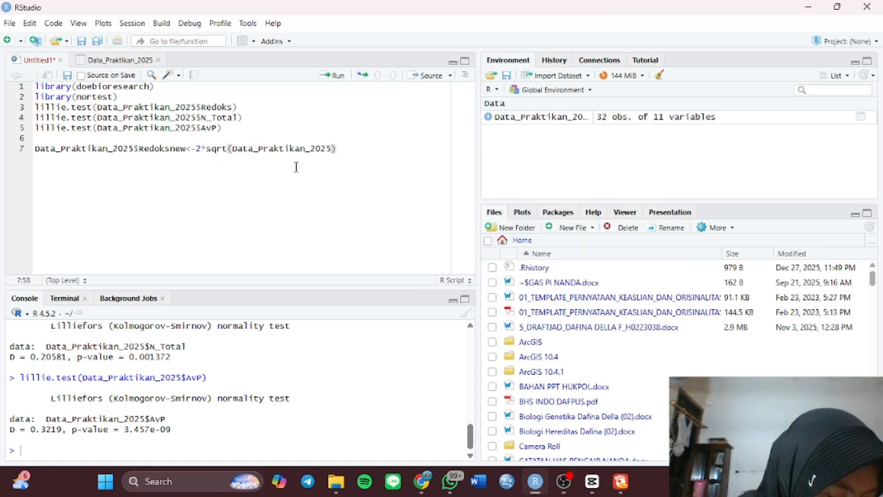
pyautogui.write('$')
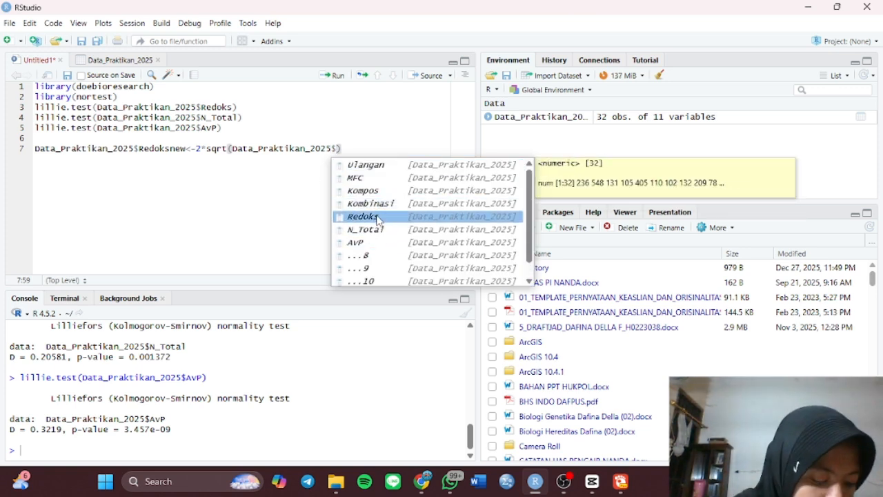
pyautogui.click(377, 219)
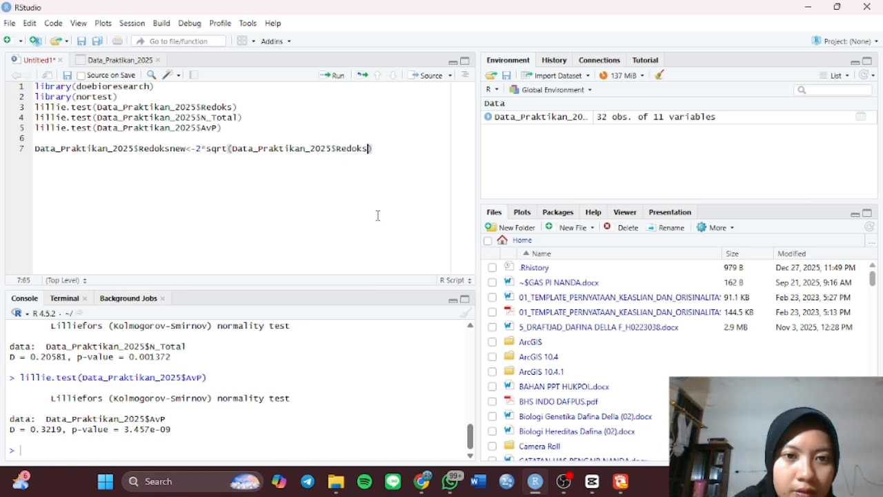
pyautogui.click(337, 77)
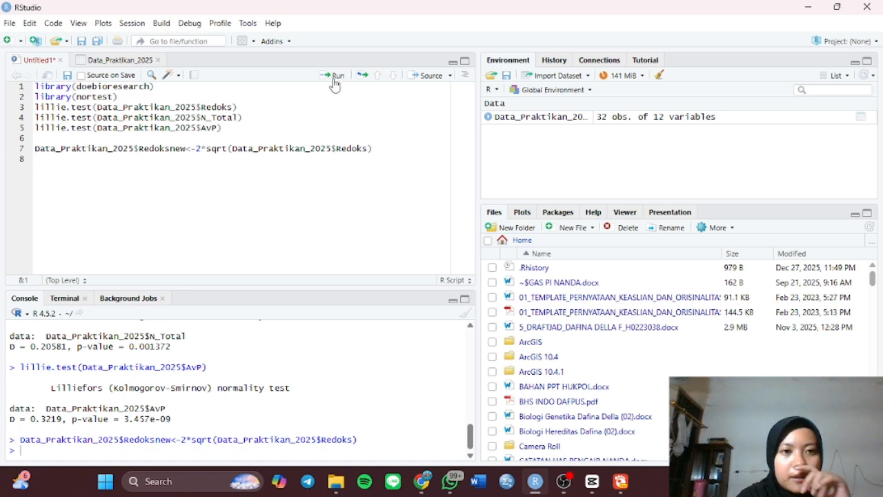
# Check the new Redoksnew column in the Data_Praktikan_2025 table and return to the script
pyautogui.click(134, 62)
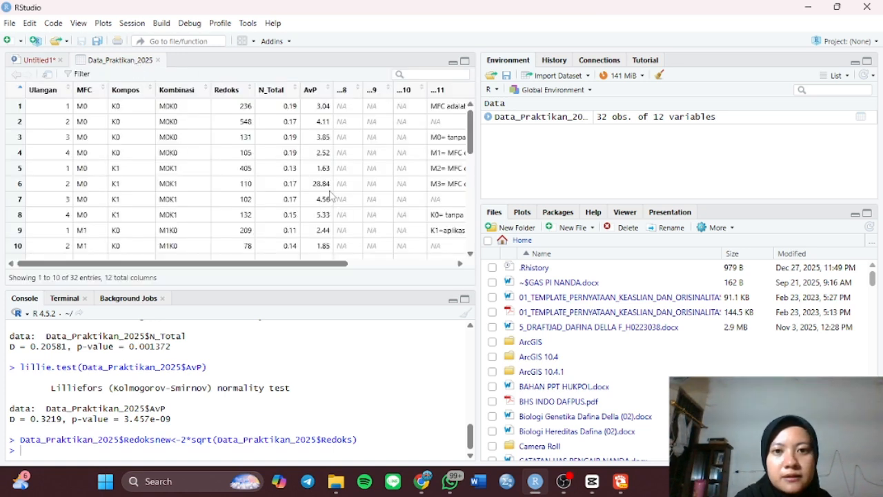
pyautogui.hscroll(5, 329, 196)
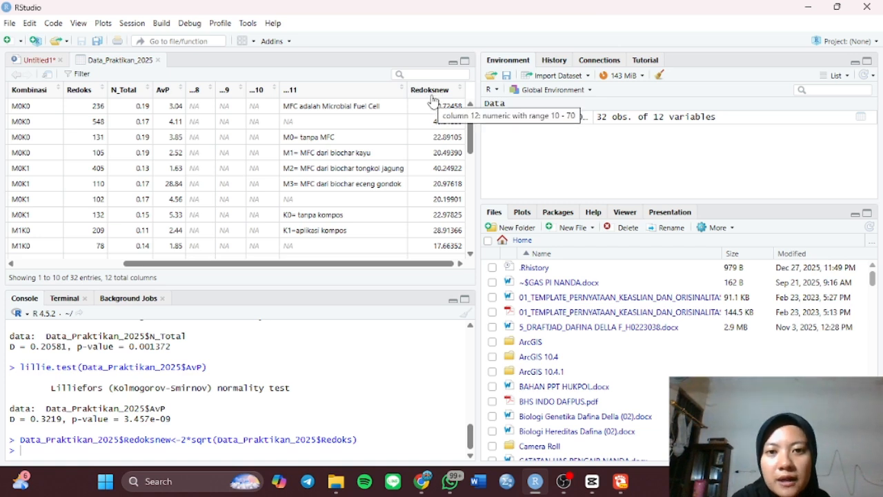
pyautogui.click(39, 60)
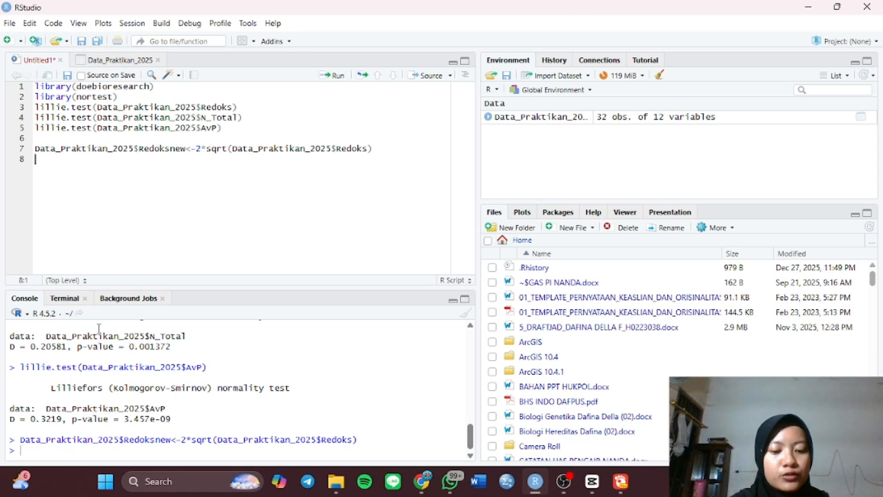
# Begin line 8 of the script with an assignment to a new column, Data_Praktikan_2025$Ntotal_1<-
pyautogui.write('Data')
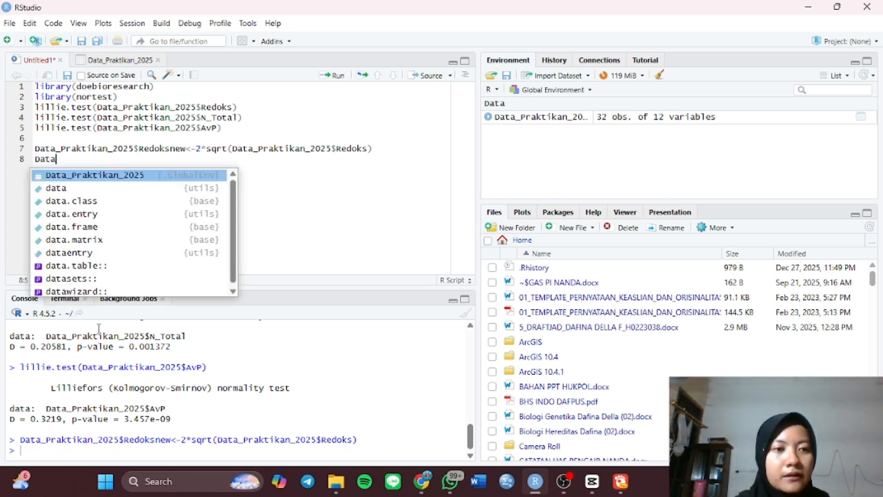
pyautogui.click(125, 171)
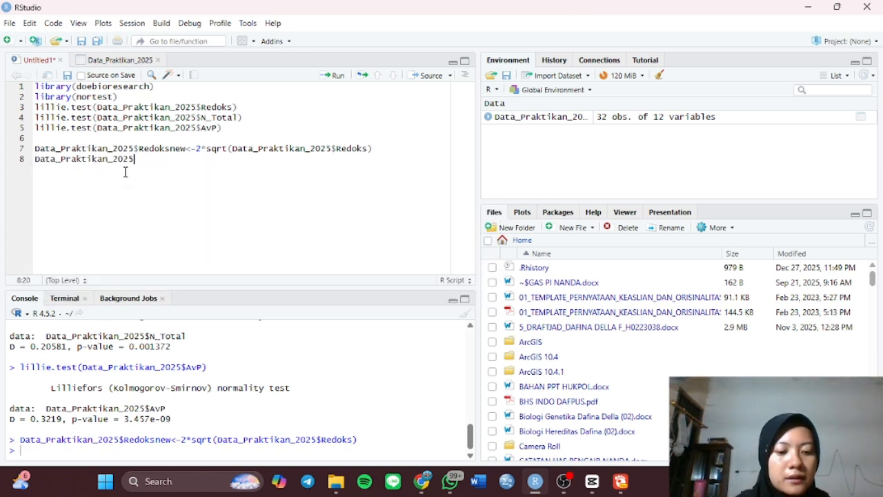
pyautogui.write('$')
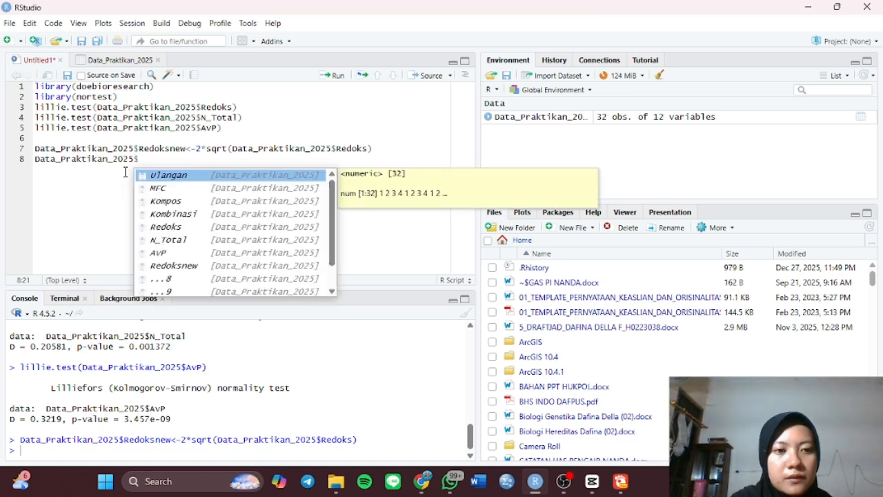
pyautogui.write('Nto')
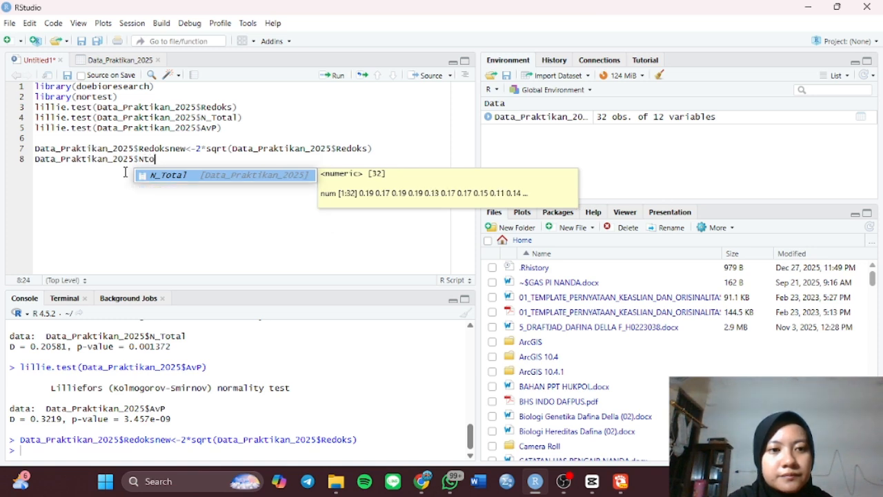
pyautogui.write('tal_1')
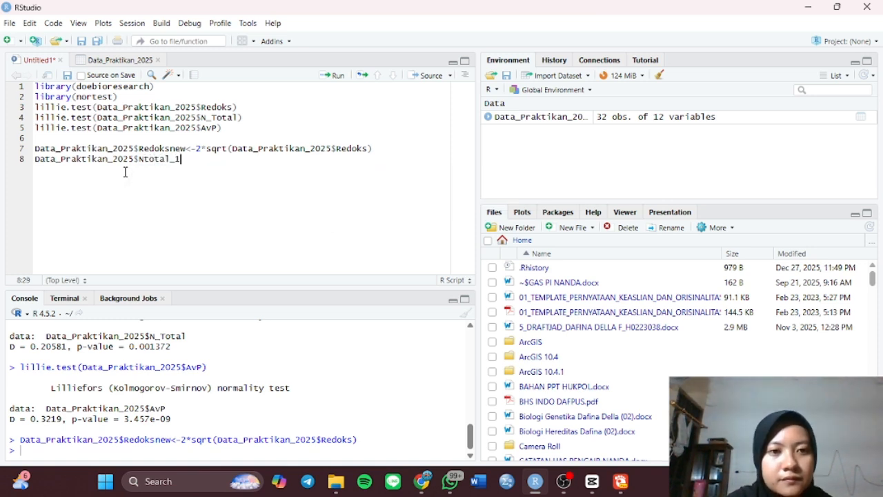
pyautogui.write('<')
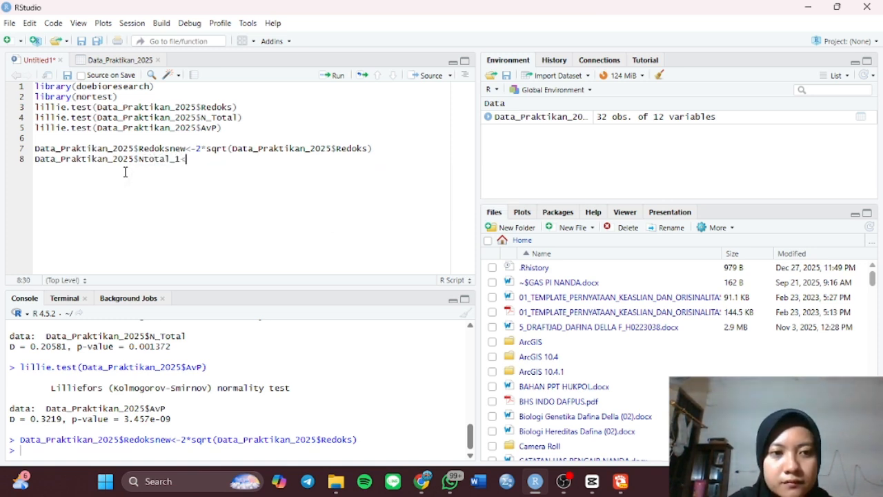
pyautogui.write('-')
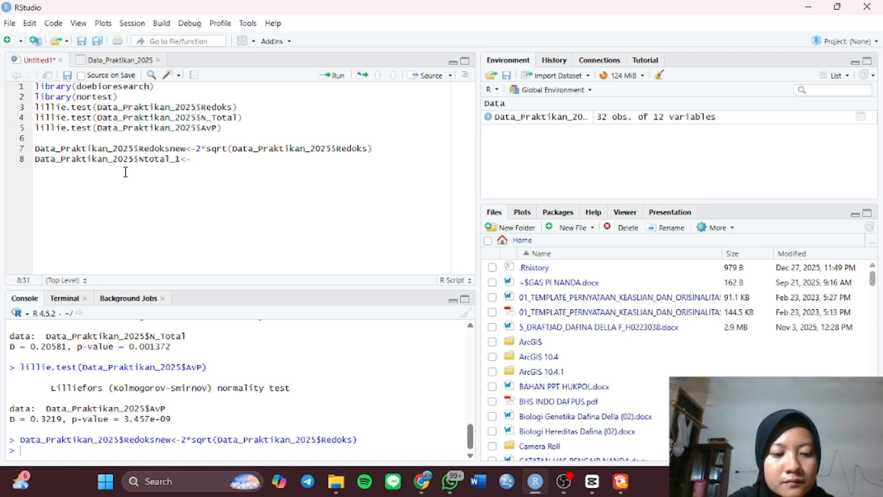
# Complete the Ntotal_1 assignment with 2*sqrt(Data_Praktikan_2025$N_Total) and run the line
pyautogui.write('2')
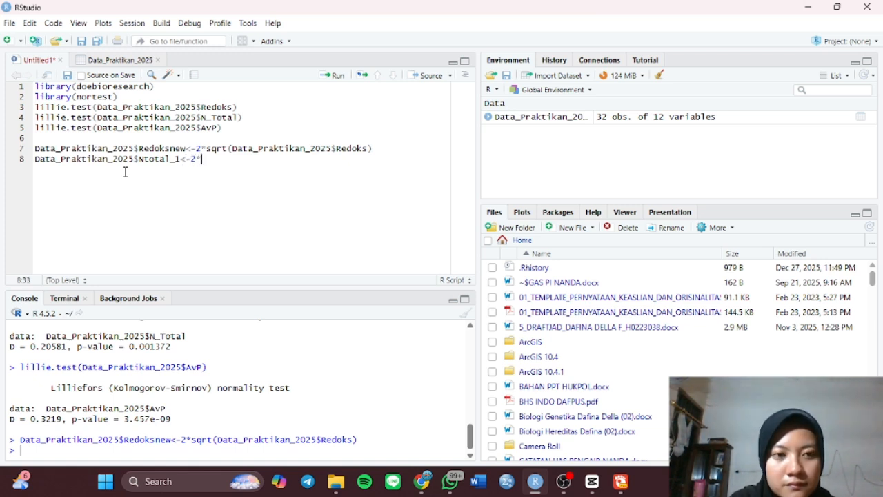
pyautogui.write('*sqrt')
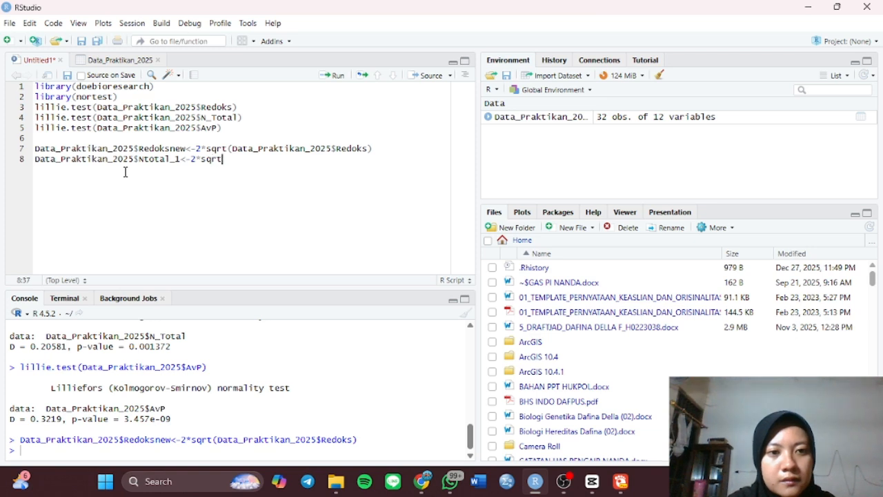
pyautogui.click(256, 175)
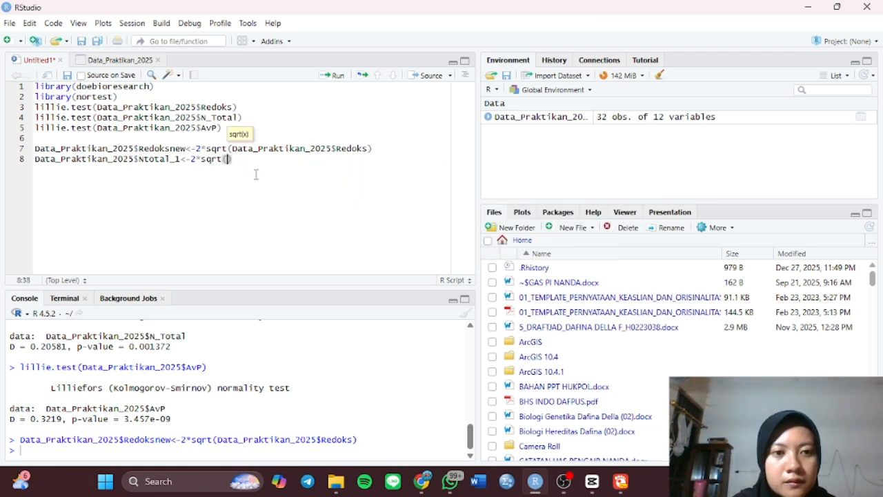
pyautogui.write('data')
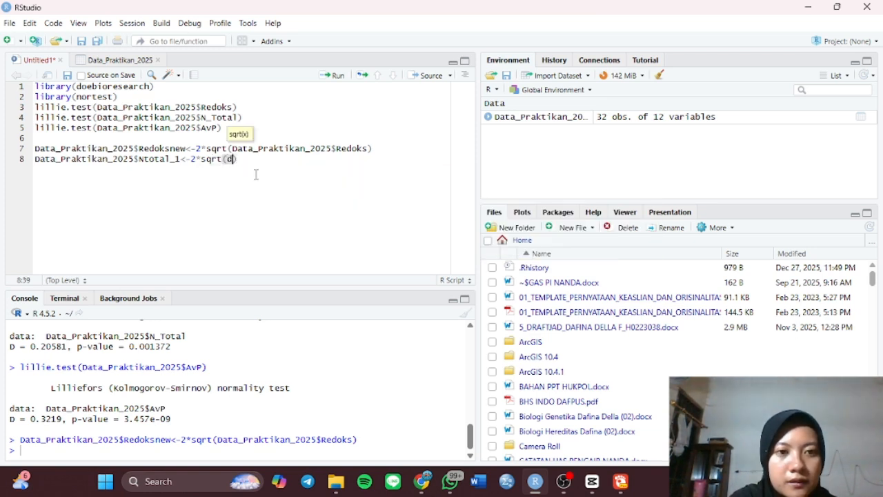
pyautogui.click(252, 177)
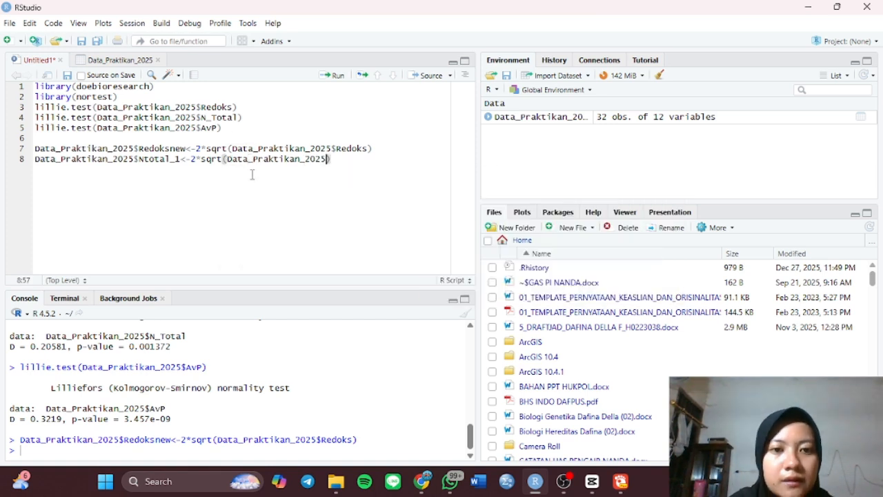
pyautogui.write('$')
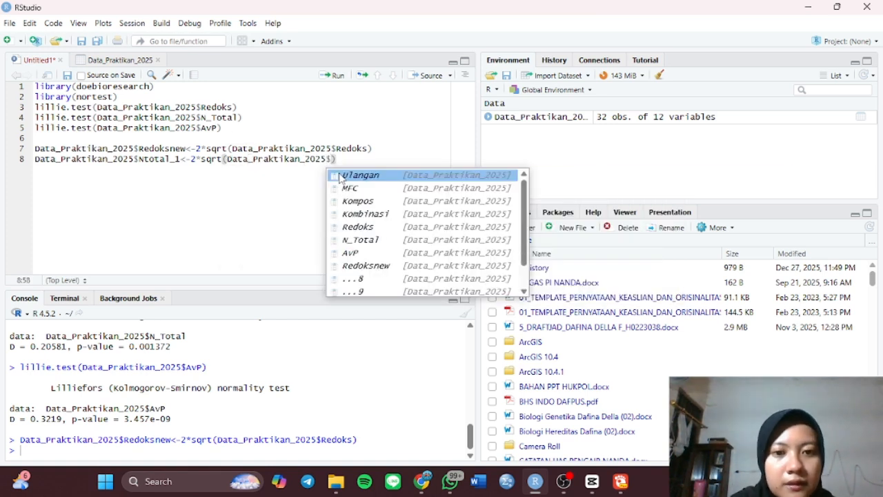
pyautogui.click(370, 240)
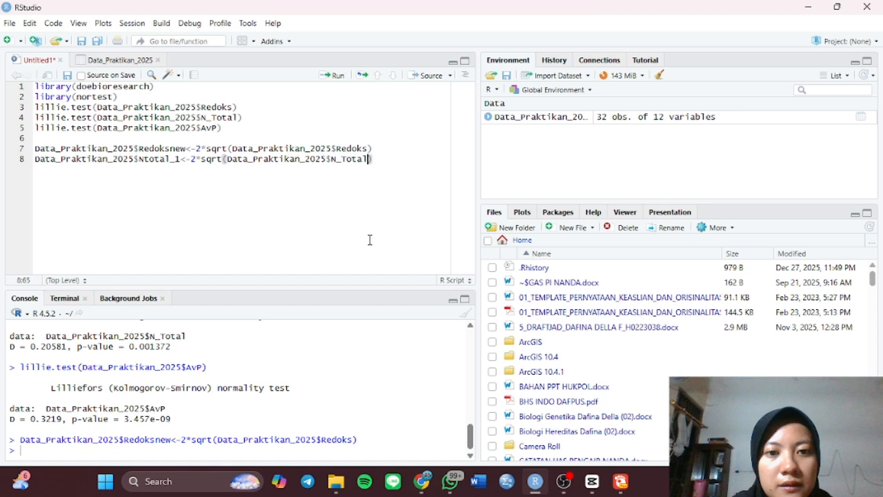
pyautogui.click(336, 76)
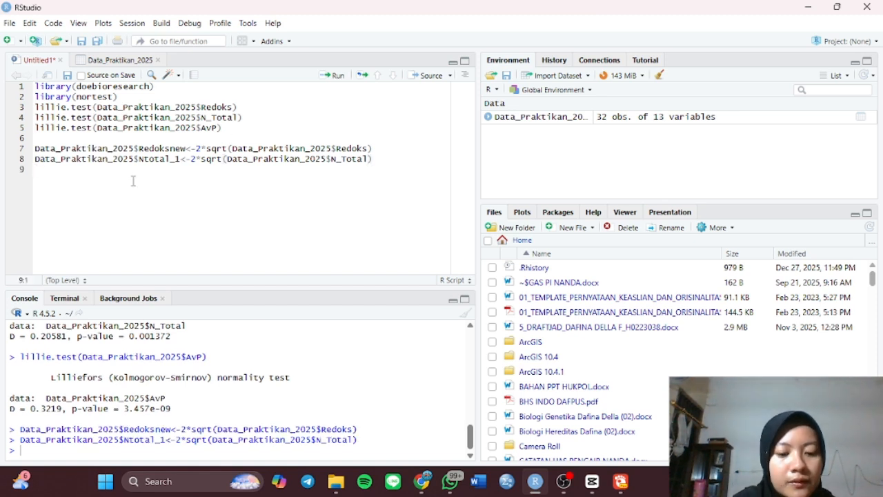
# Start line 9 of the script with the name of a new column, Data_Praktikan_2025$Ptersedia_1
pyautogui.write('Dara')
pyautogui.press('BackSpace')
pyautogui.press('BackSpace')
pyautogui.write('ta')
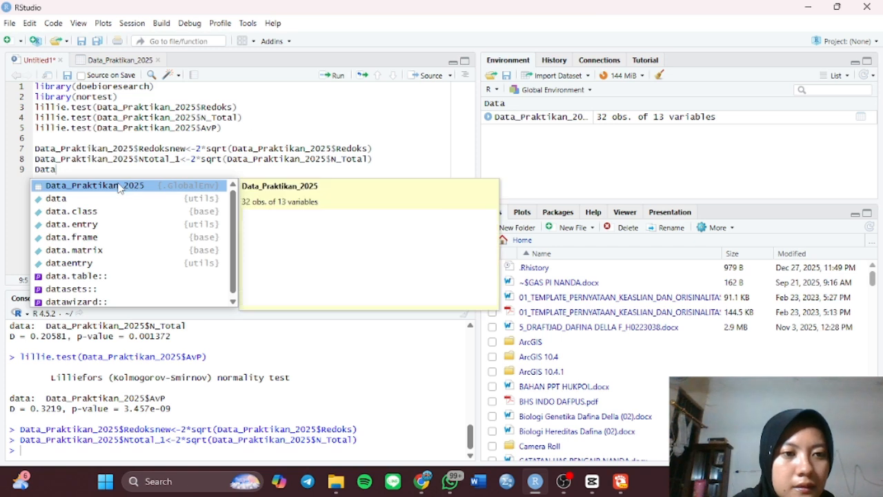
pyautogui.click(119, 186)
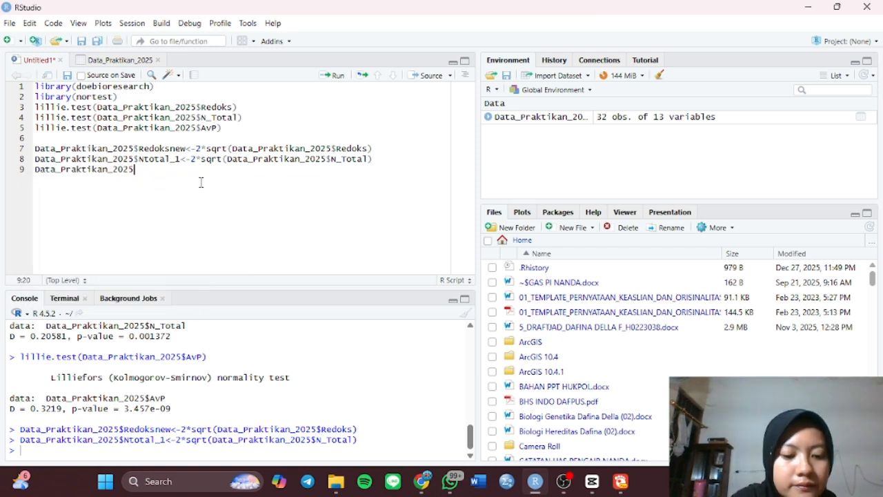
pyautogui.write('$')
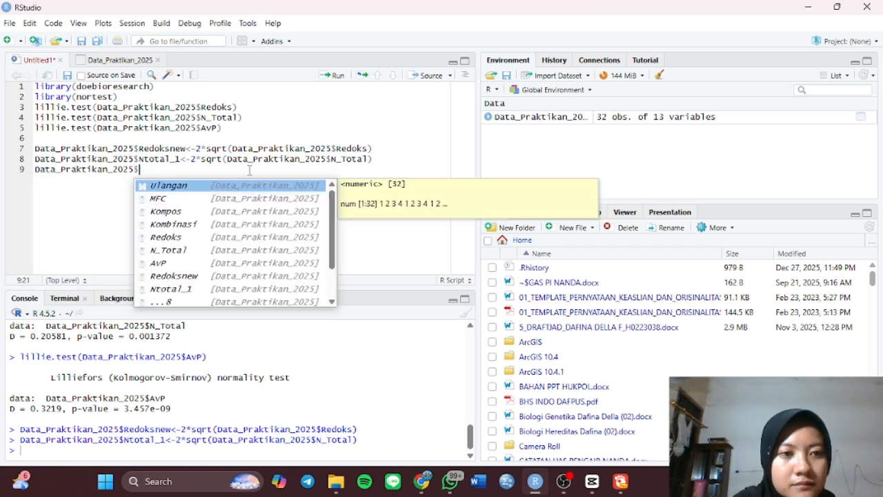
pyautogui.write('Pterse')
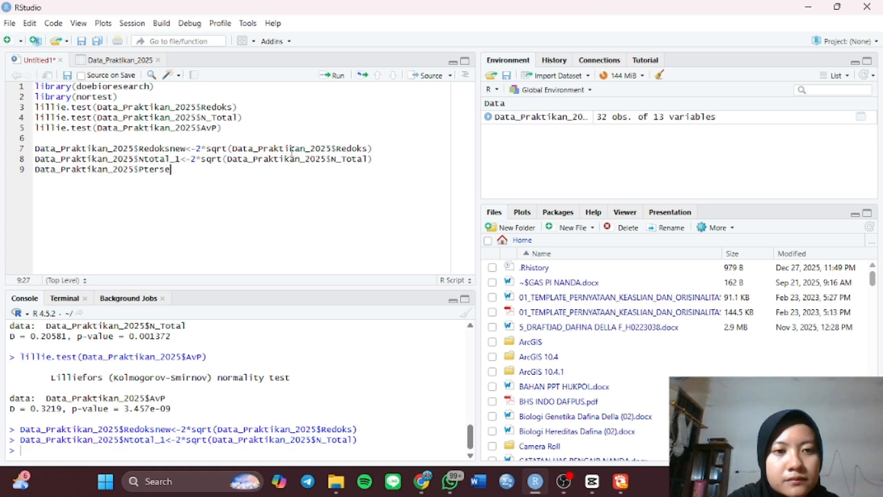
pyautogui.write('dia_1')
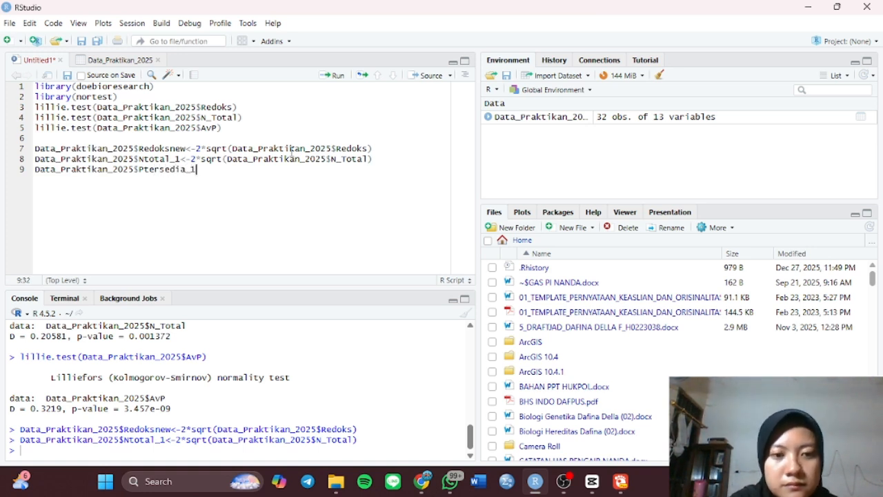
# Assign 2*sqrt(Data_Praktikan_2025$AvP) to the Ptersedia_1 column with <- and run the line
pyautogui.write('<-2')
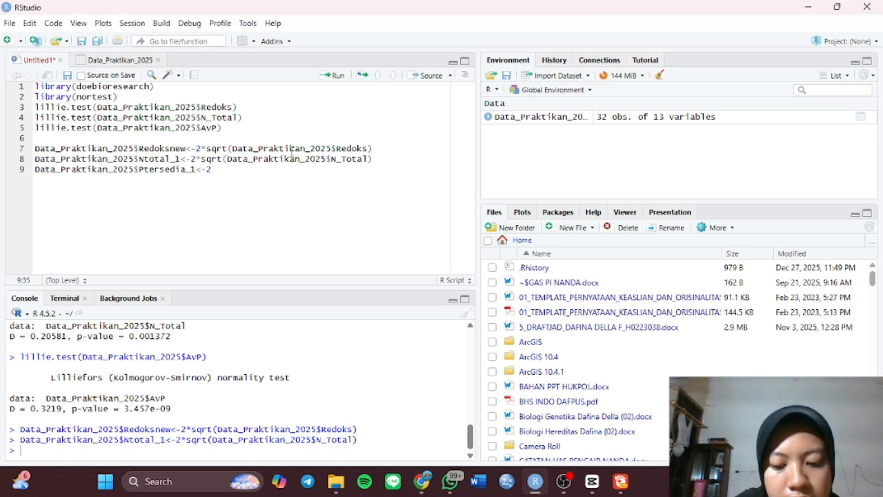
pyautogui.write('*s')
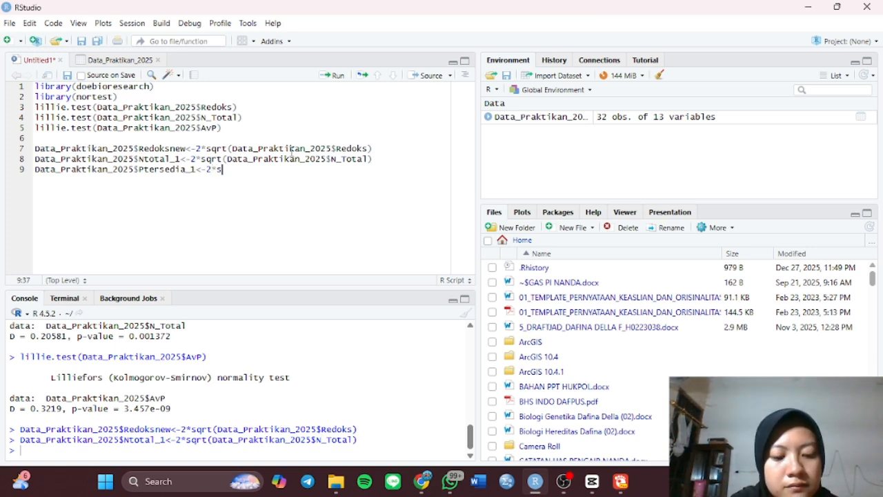
pyautogui.write('qrt')
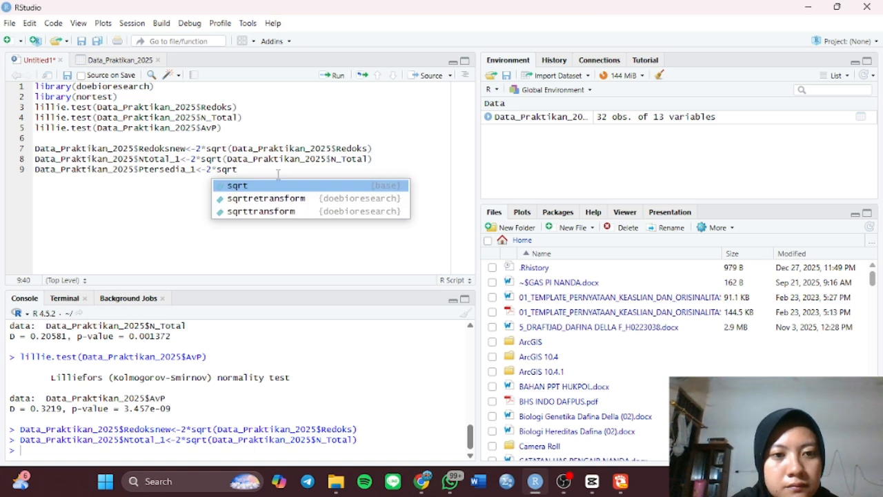
pyautogui.write('(Data')
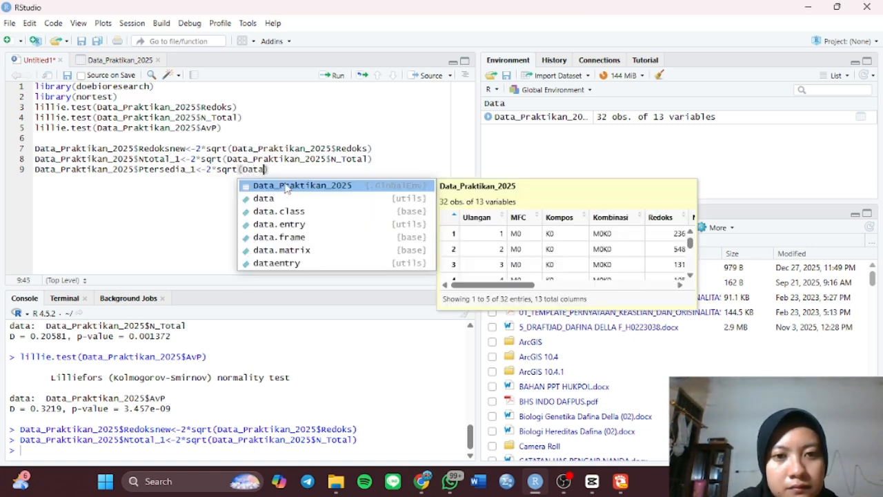
pyautogui.click(285, 184)
pyautogui.write('$')
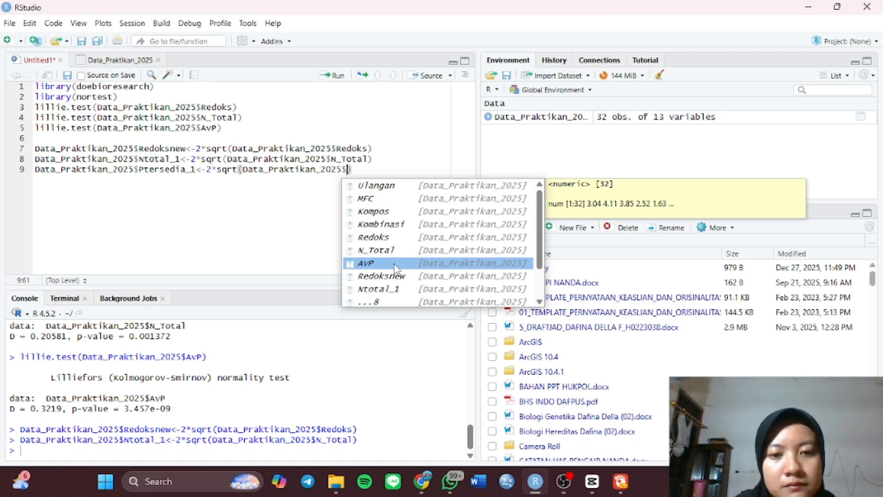
pyautogui.click(396, 266)
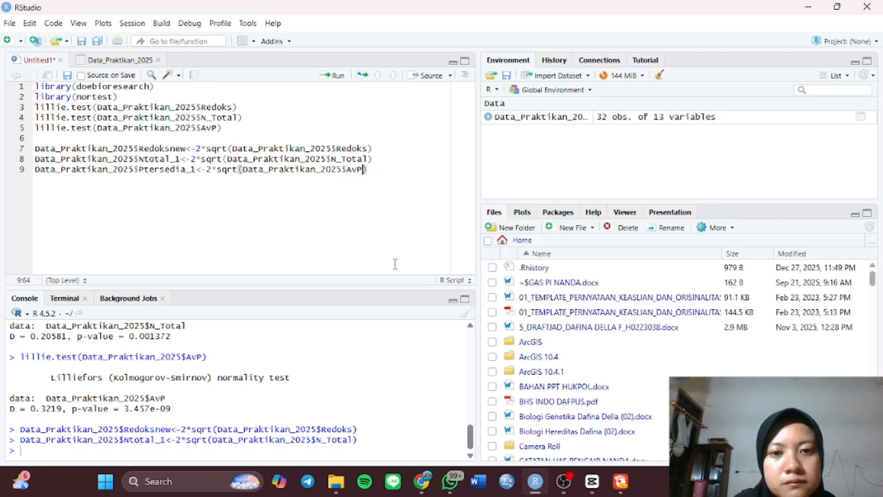
pyautogui.click(337, 76)
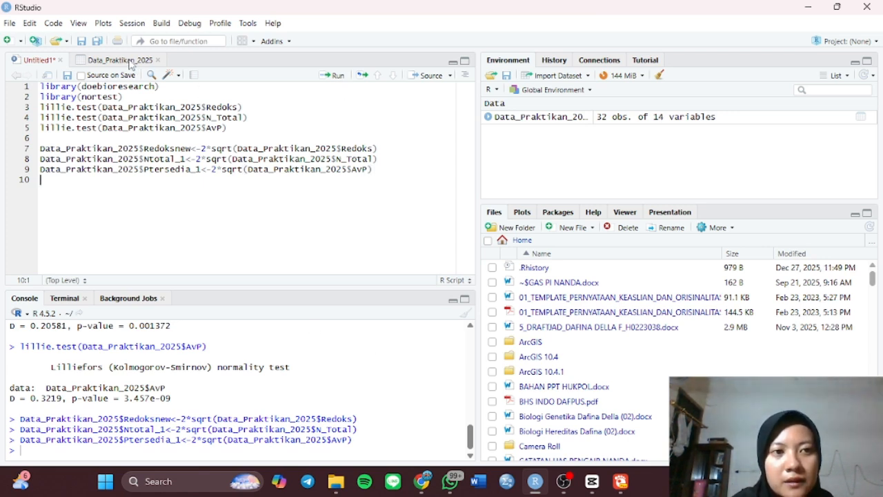
# Check the new Redoksnew, Ntotal_1 and Ptersedia_1 columns in the Data_Praktikan_2025 table and return to the script
pyautogui.click(131, 62)
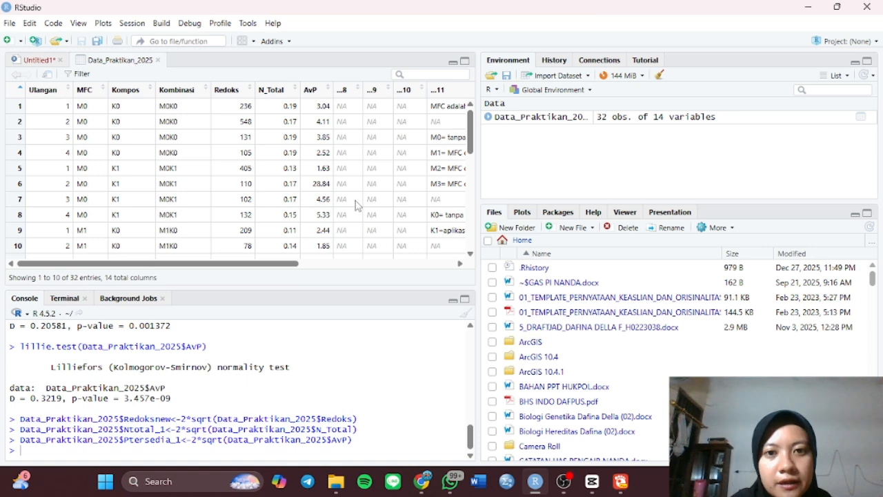
pyautogui.hscroll(5, 356, 204)
pyautogui.hscroll(2, 357, 205)
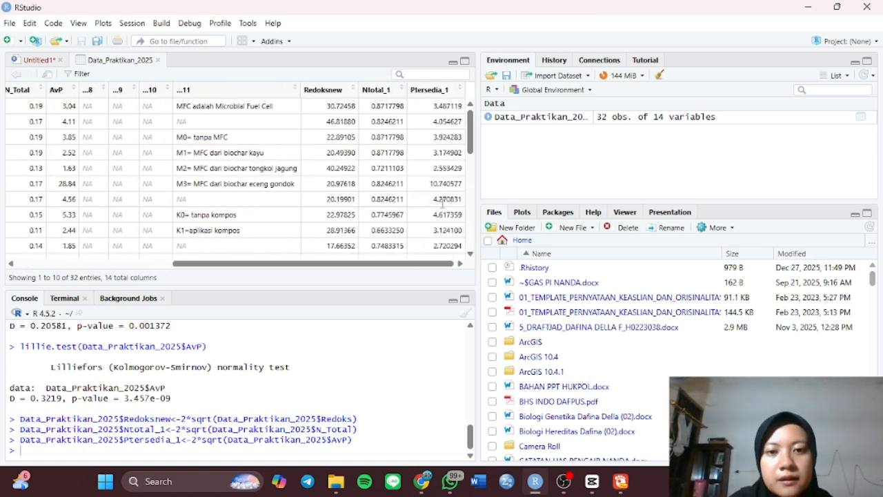
pyautogui.scroll(-1, 442, 207)
pyautogui.scroll(1, 443, 208)
pyautogui.scroll(-2, 443, 208)
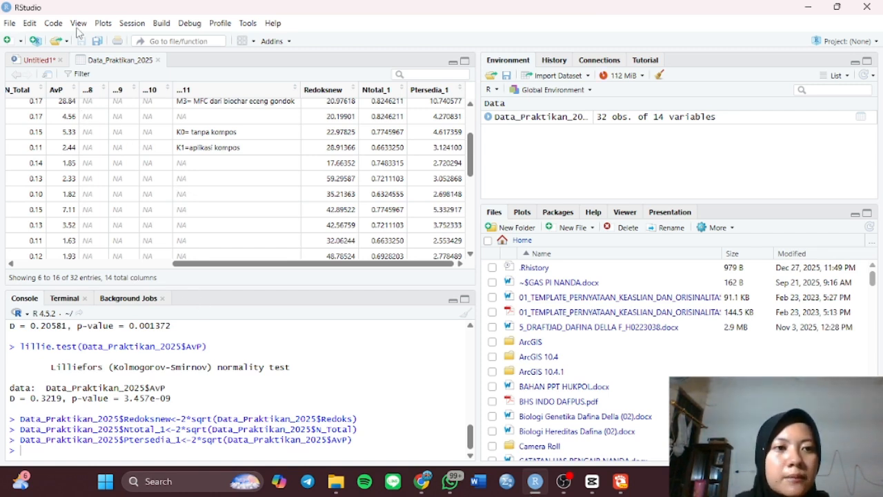
pyautogui.click(44, 63)
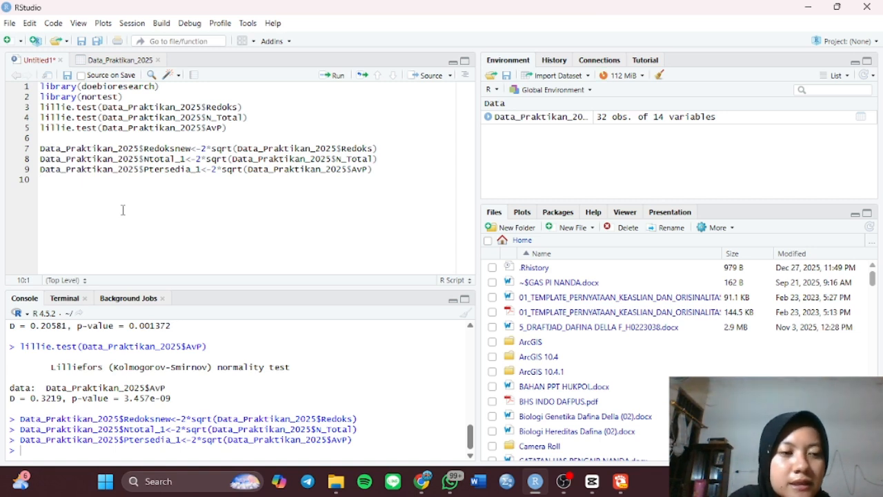
# Add a Lilliefors test of the transformed redox column on line 11: lillie.test(Data_Praktikan_2025$Redoksnew)
pyautogui.press('Return')
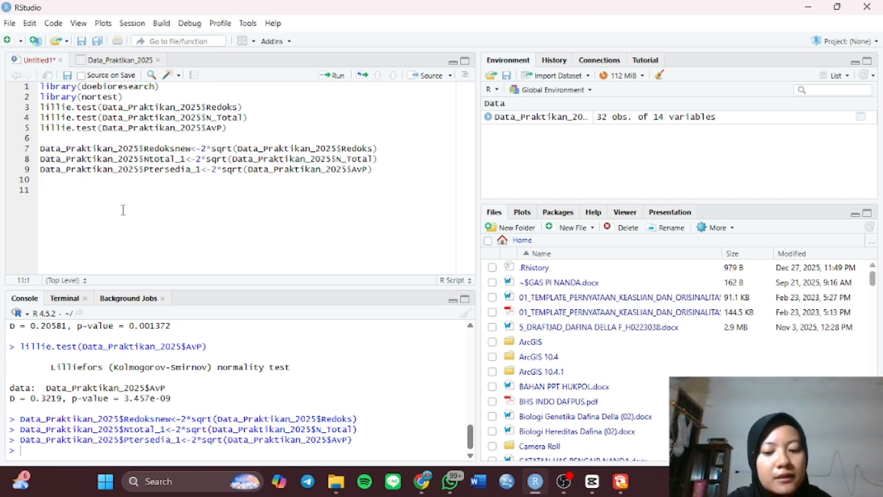
pyautogui.write('li;')
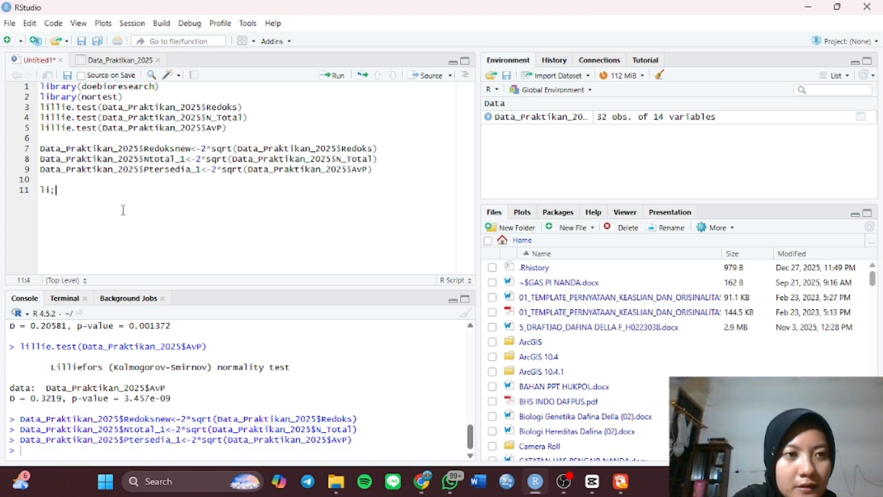
pyautogui.press('BackSpace')
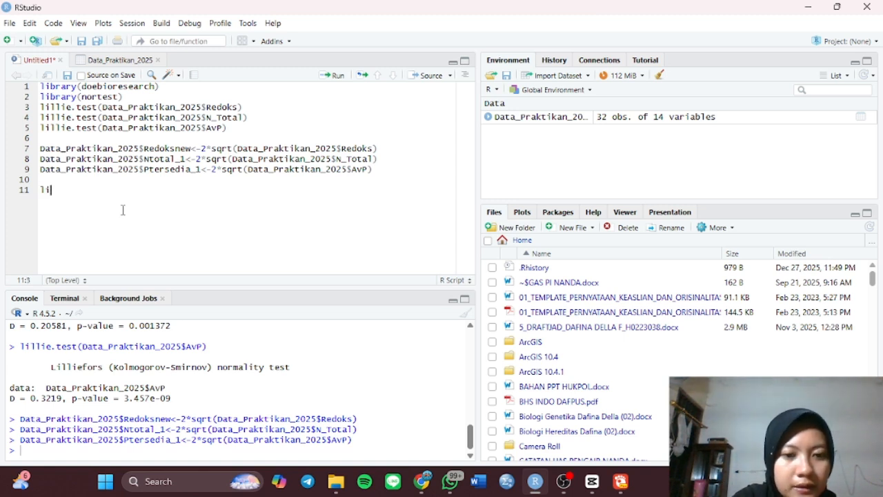
pyautogui.write('llie')
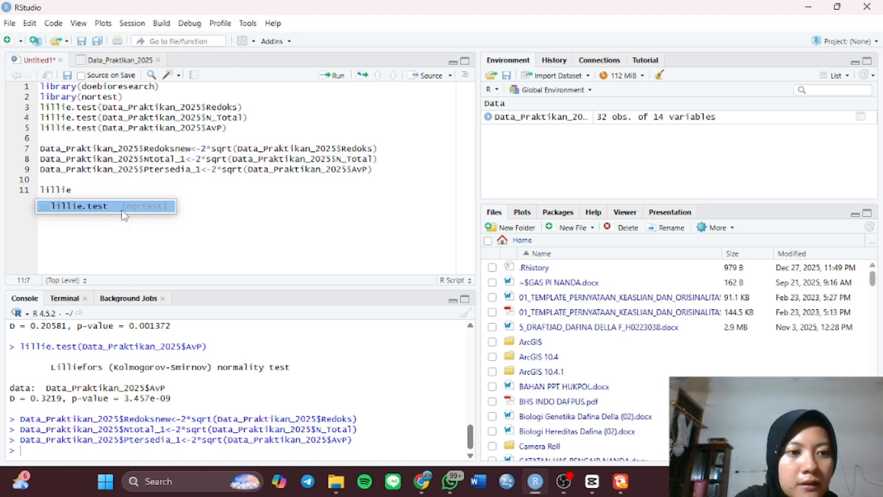
pyautogui.press('Tab')
pyautogui.write('data')
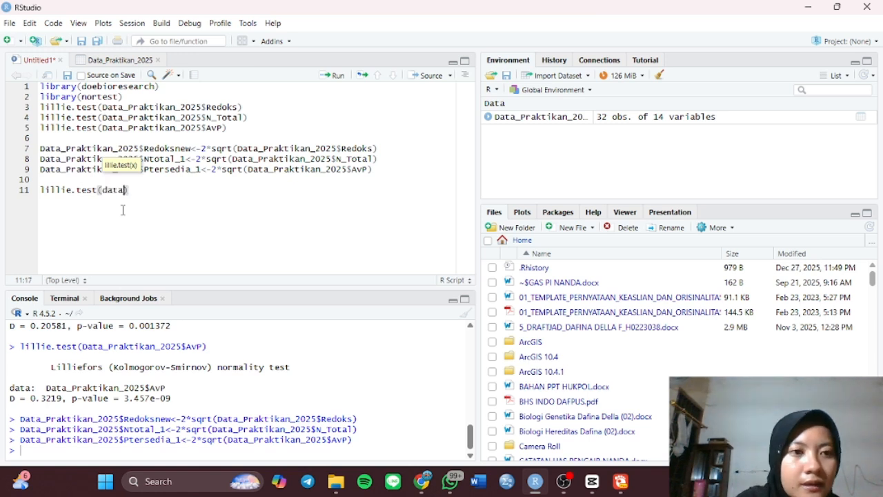
pyautogui.press('Tab')
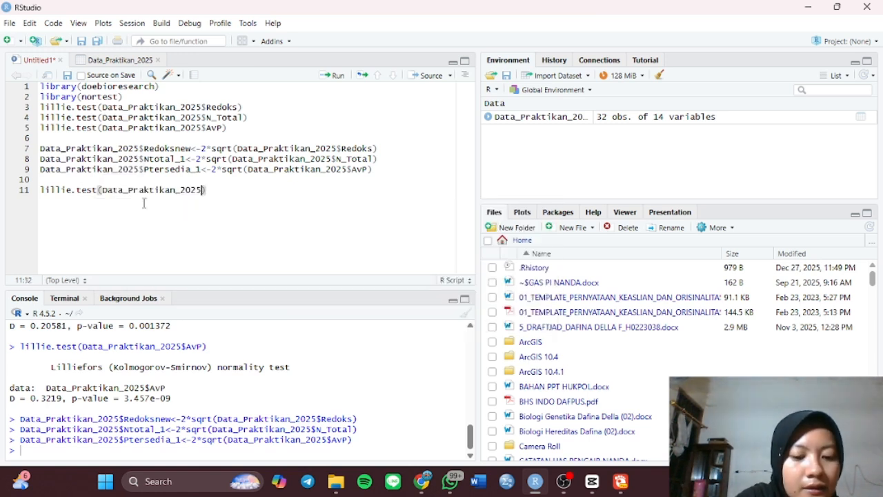
pyautogui.write('$')
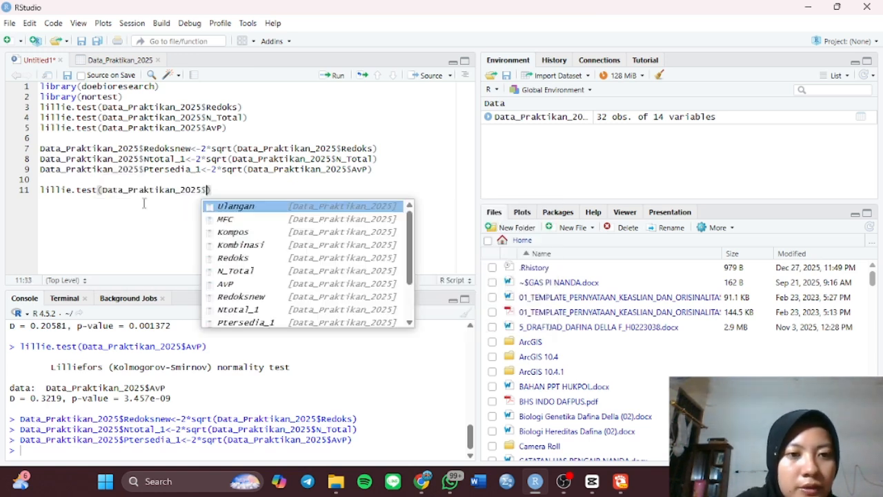
pyautogui.click(267, 298)
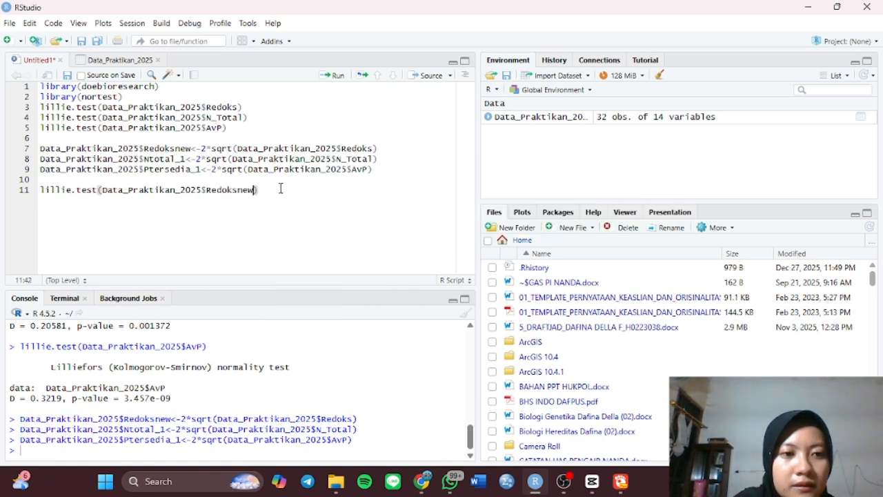
pyautogui.press('Return')
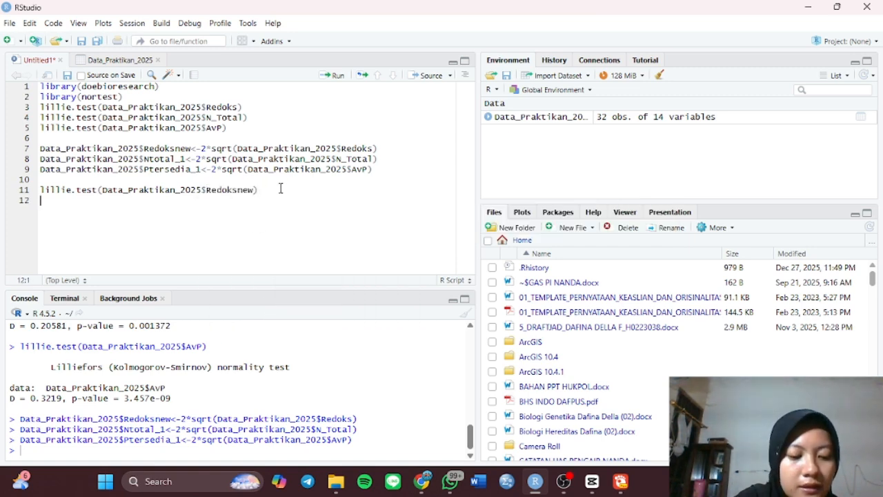
pyautogui.write('l')
pyautogui.press('BackSpace')
pyautogui.press('BackSpace')
pyautogui.write('lill')
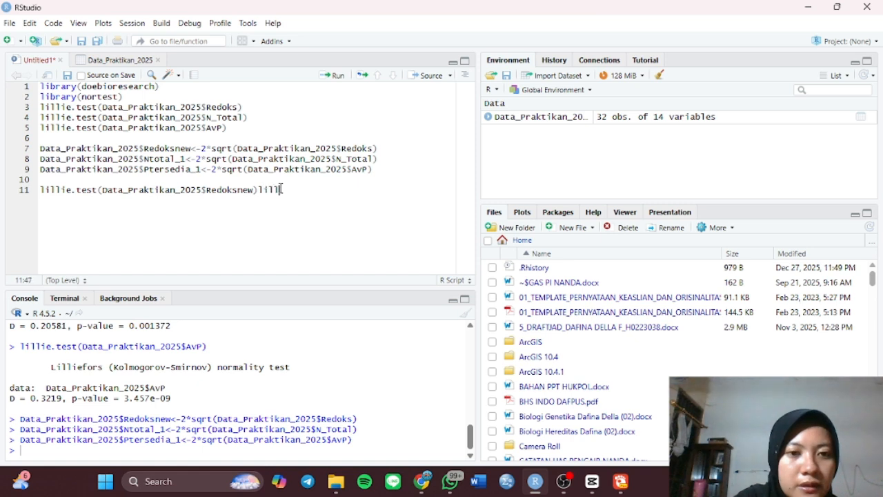
pyautogui.press('BackSpace')
pyautogui.press('BackSpace')
pyautogui.press('BackSpace')
# Write lillie.test(Data_Praktikan_2025$Ntotal_1) on line 12 of the script
pyautogui.press('Return')
pyautogui.write('lill')
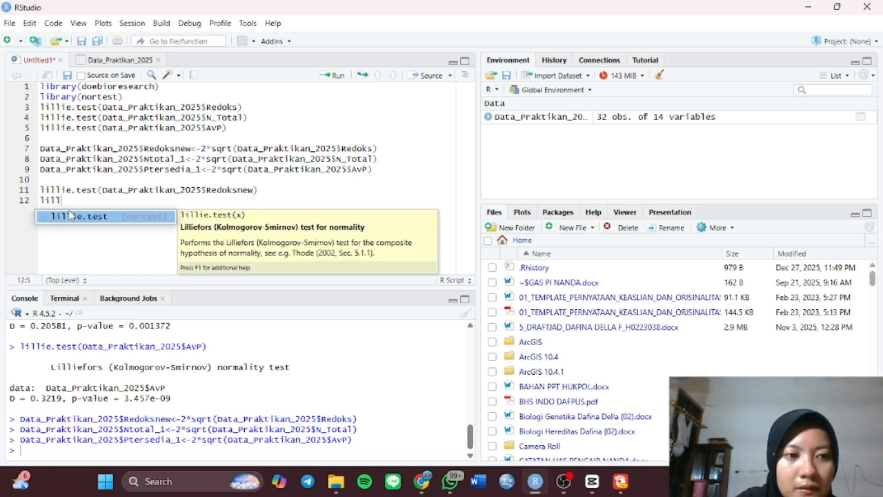
pyautogui.click(72, 216)
pyautogui.write('Da')
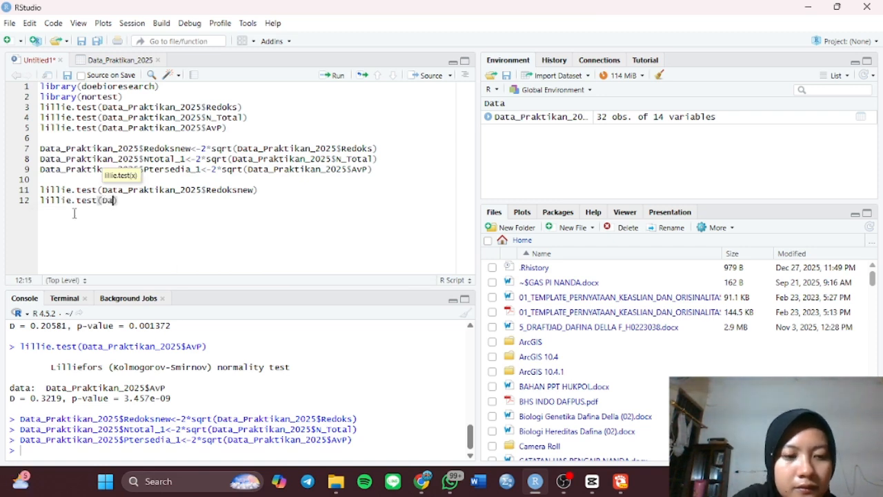
pyautogui.write('ta')
pyautogui.click(153, 216)
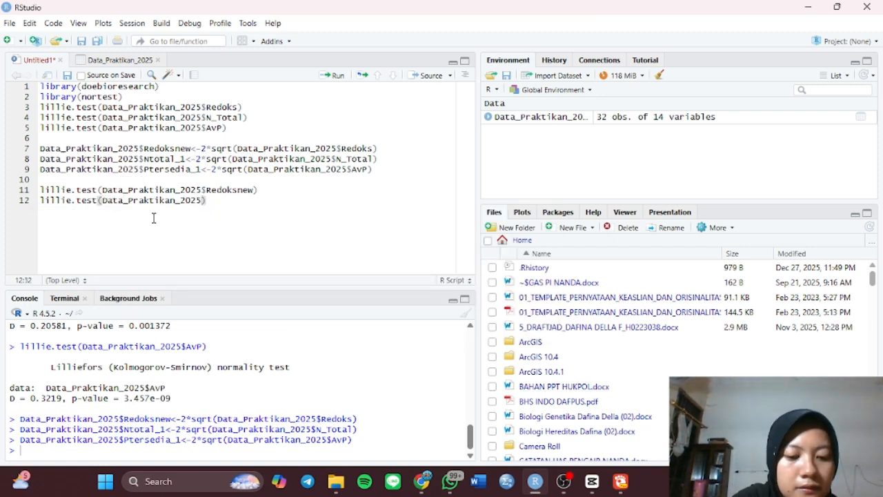
pyautogui.write('$')
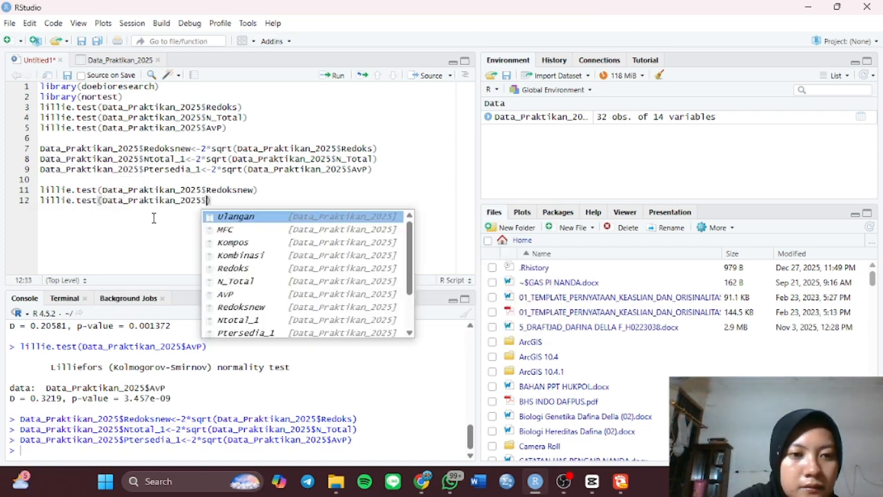
pyautogui.click(279, 324)
pyautogui.write(')')
# Write lillie.test(Data_Praktikan_2025$Ptersedia_1) on line 13 of the script
pyautogui.press('Return')
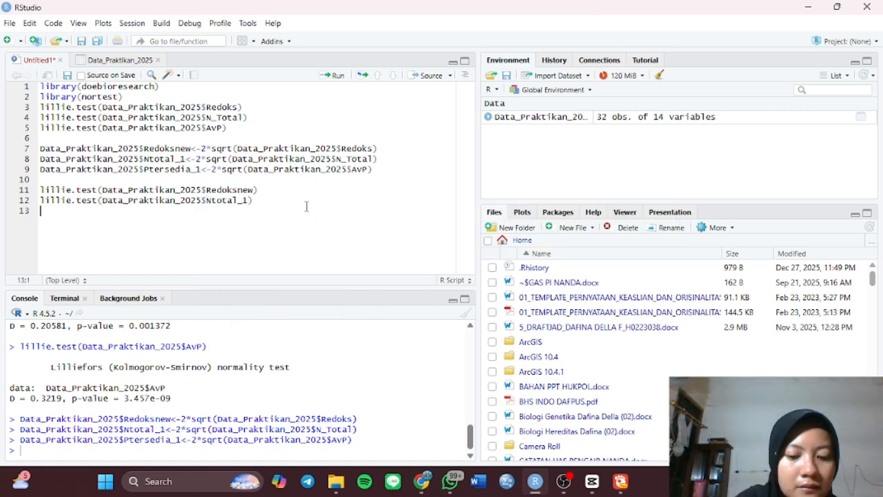
pyautogui.write('lillie')
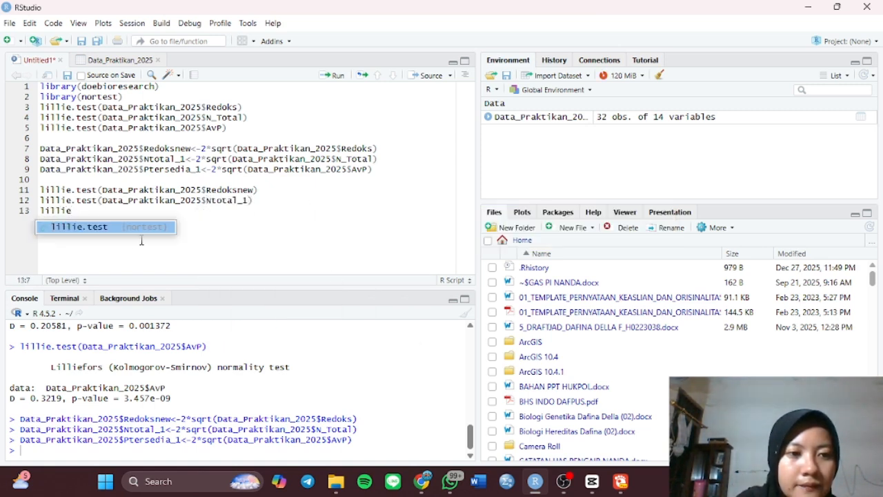
pyautogui.click(120, 229)
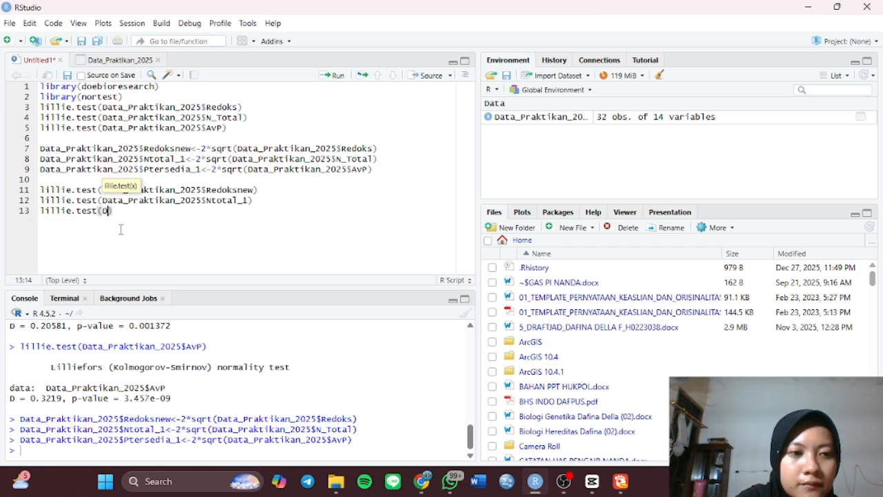
pyautogui.write('Data')
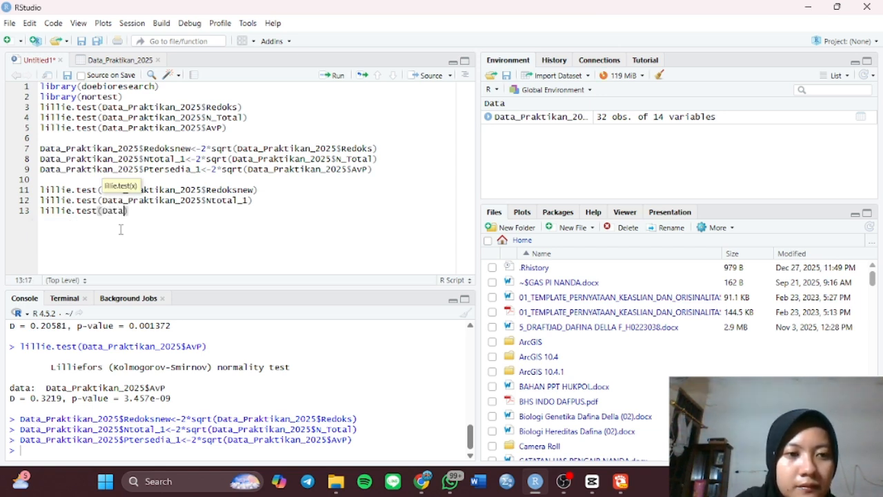
pyautogui.click(139, 228)
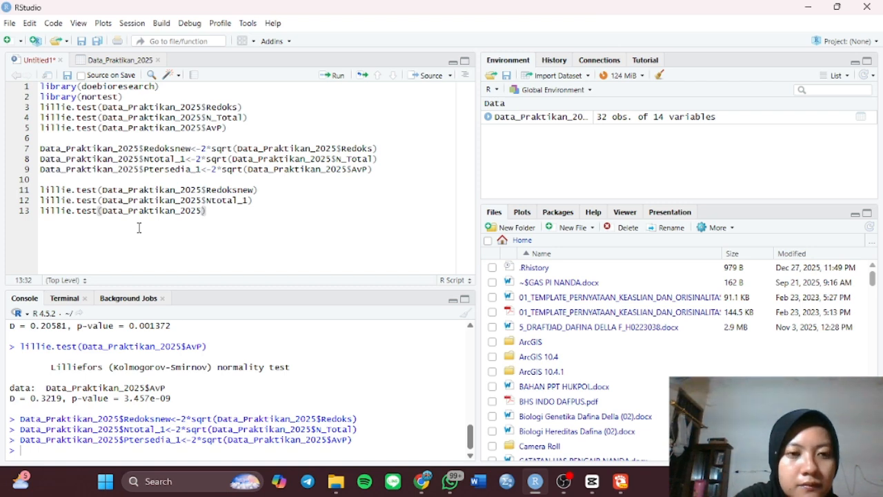
pyautogui.write('$')
pyautogui.press('Down')
pyautogui.press('Down')
pyautogui.press('Down')
pyautogui.press('Down')
pyautogui.press('Down')
pyautogui.press('Down')
pyautogui.press('Down')
pyautogui.press('Down')
pyautogui.press('Down')
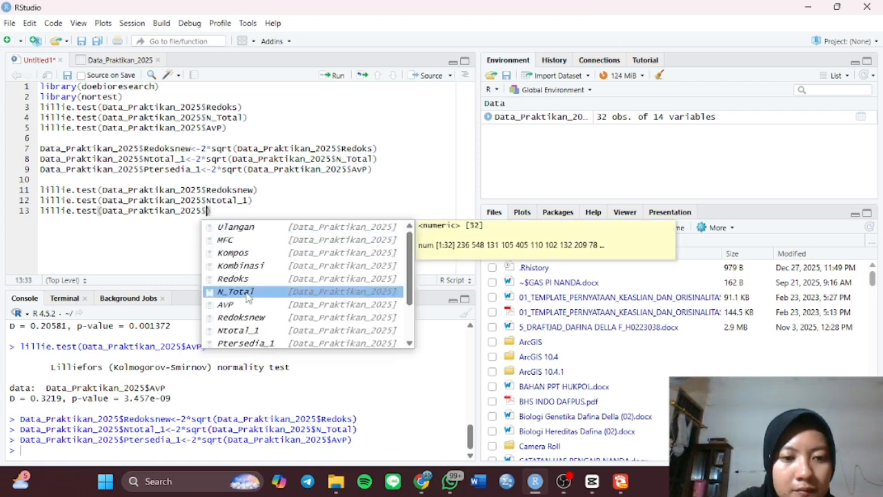
pyautogui.click(267, 341)
pyautogui.click(23, 194)
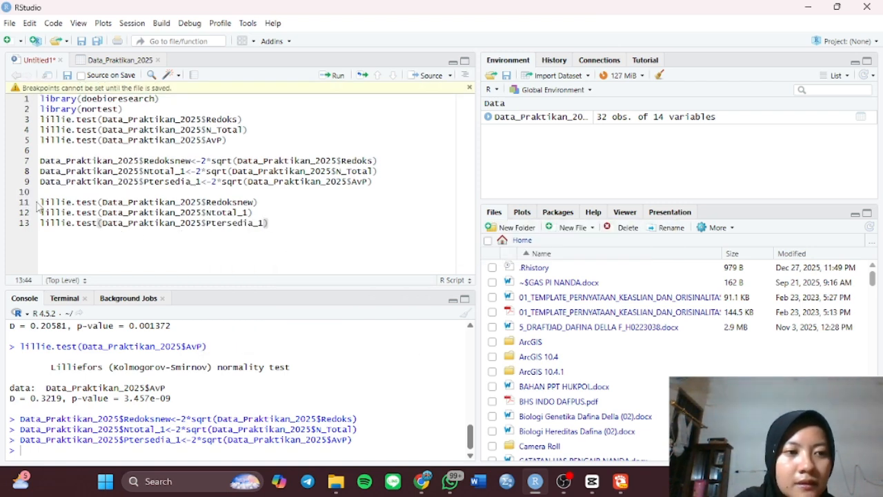
pyautogui.click(25, 203)
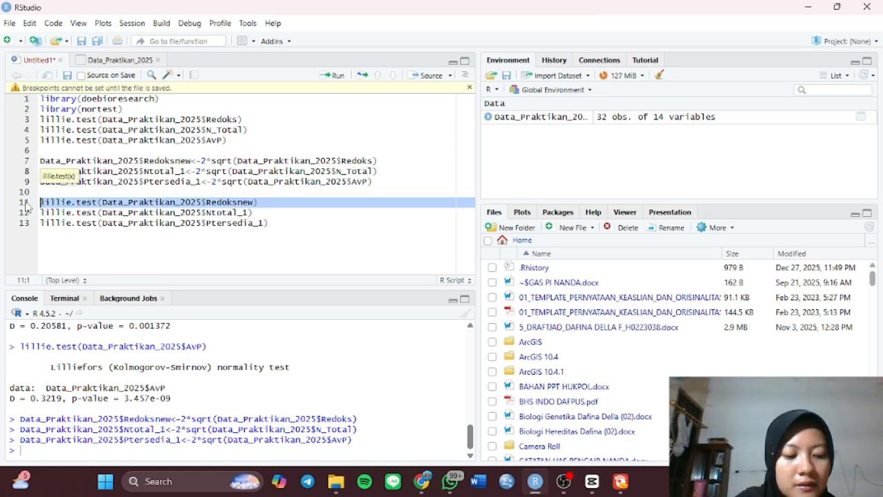
pyautogui.keyDown('ctrl'); pyautogui.click(62, 203); pyautogui.keyUp('ctrl')
pyautogui.scroll(-5, 62, 230)
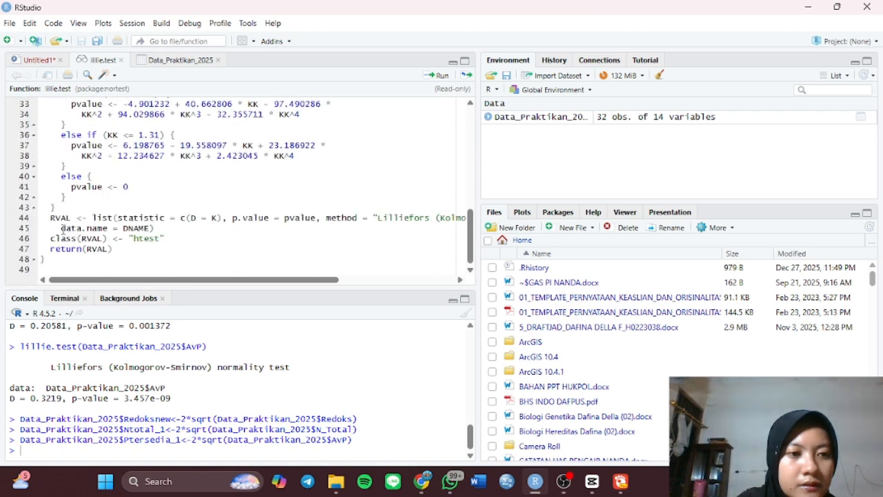
pyautogui.scroll(10, 62, 229)
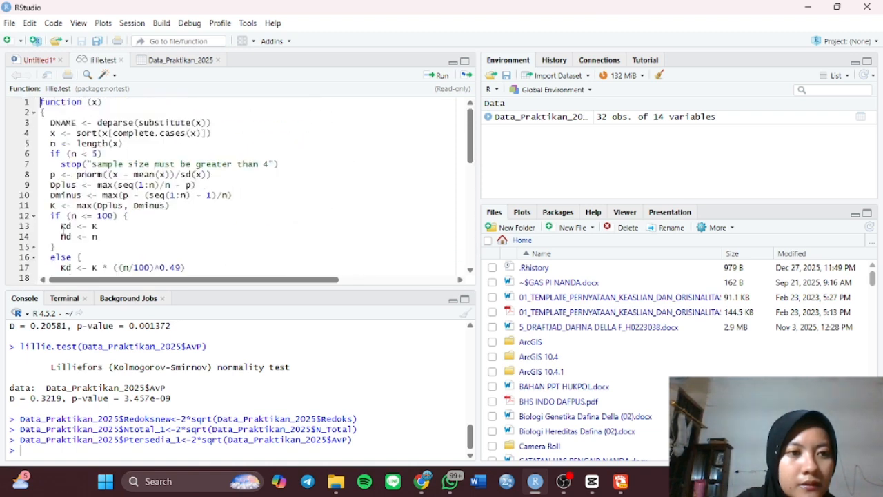
pyautogui.click(120, 60)
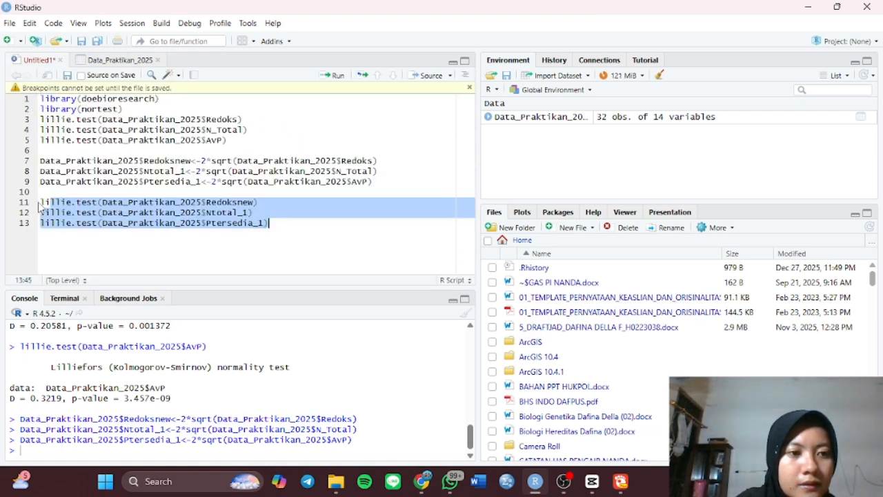
# Run the three Lilliefors tests on lines 11 to 13 together and review their p-values in the console
pyautogui.moveTo(40, 201); pyautogui.dragTo(267, 224)
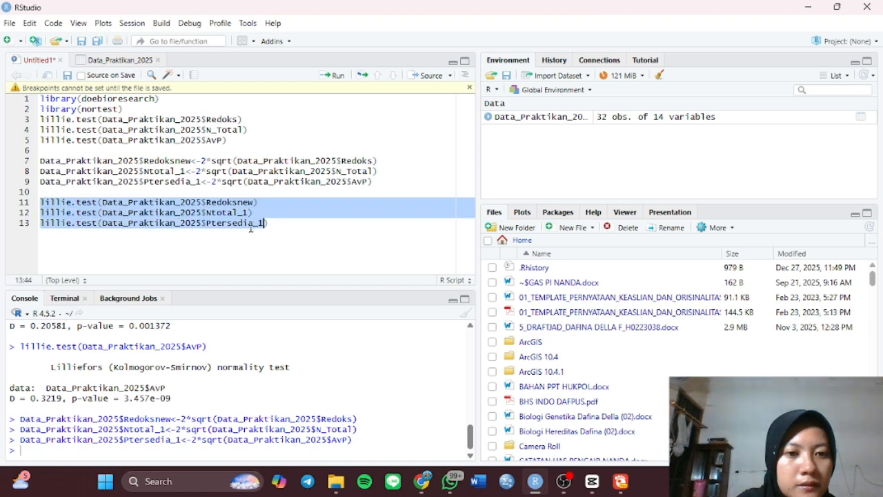
pyautogui.click(336, 77)
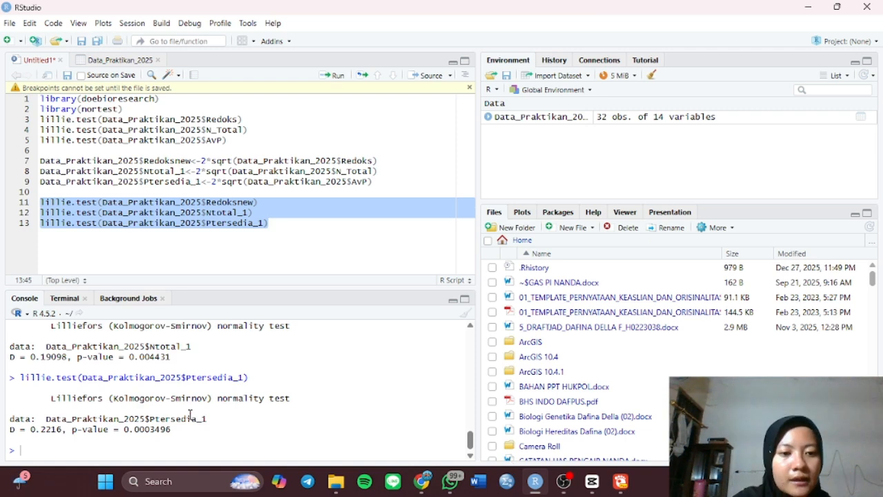
pyautogui.scroll(1, 189, 414)
pyautogui.scroll(1, 190, 414)
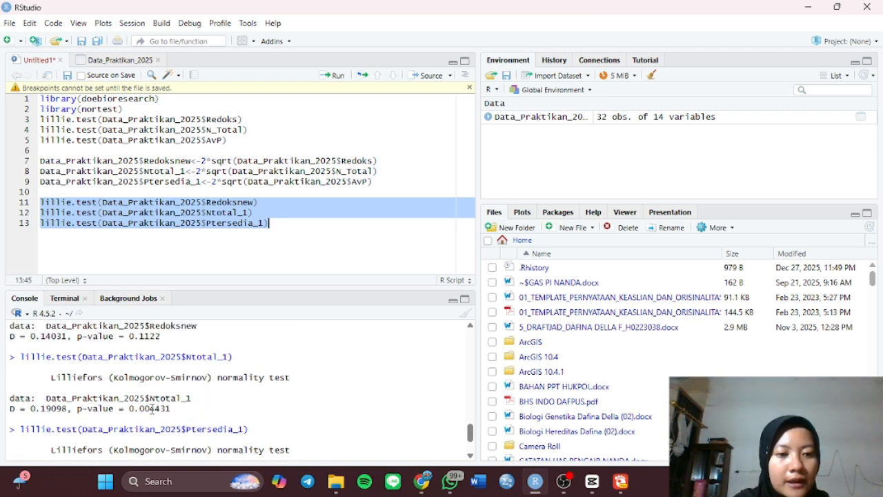
pyautogui.scroll(1, 152, 408)
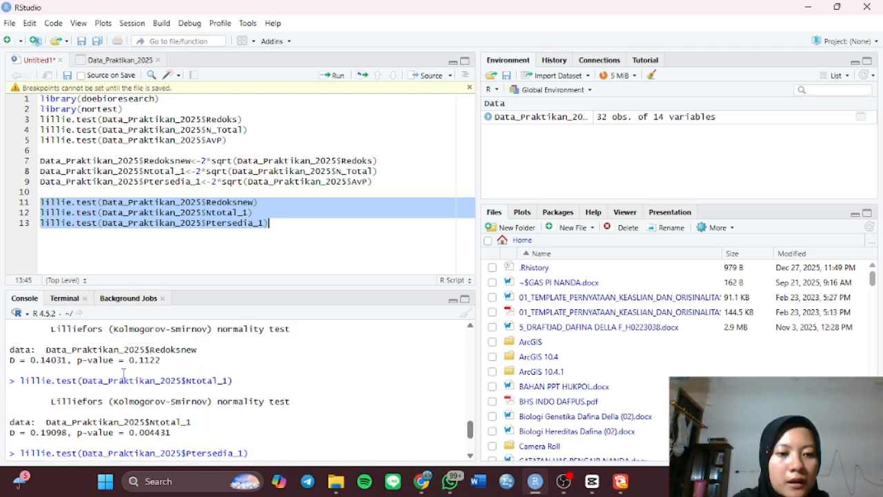
pyautogui.scroll(1, 123, 374)
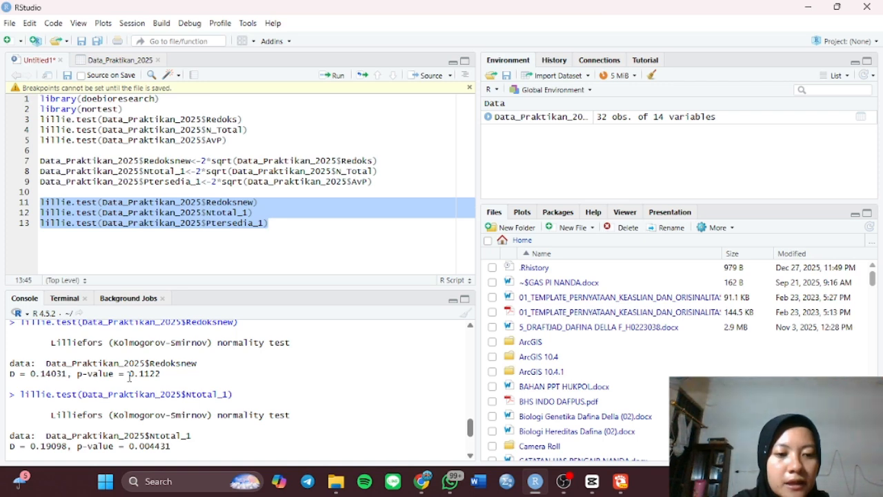
pyautogui.scroll(-1, 129, 377)
pyautogui.scroll(-4, 129, 377)
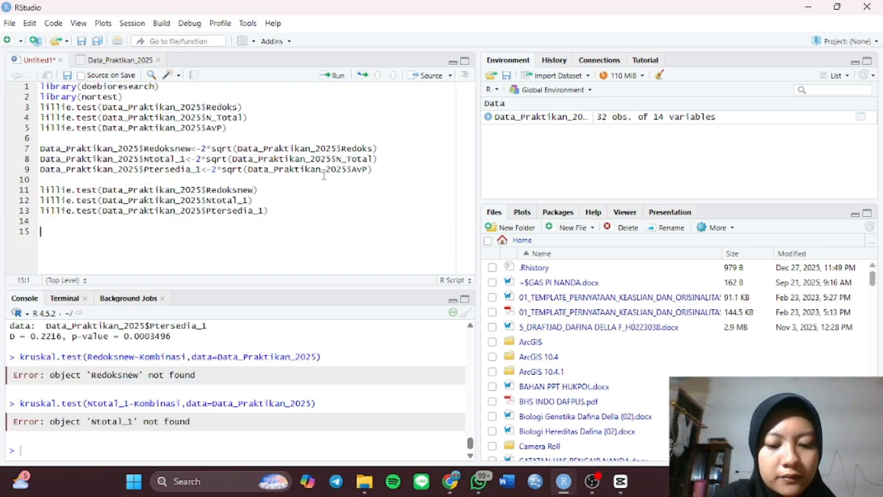
# Start a kruskal.test call on line 15 of the script with Redoksnew as the tested variable
pyautogui.write('kruskal')
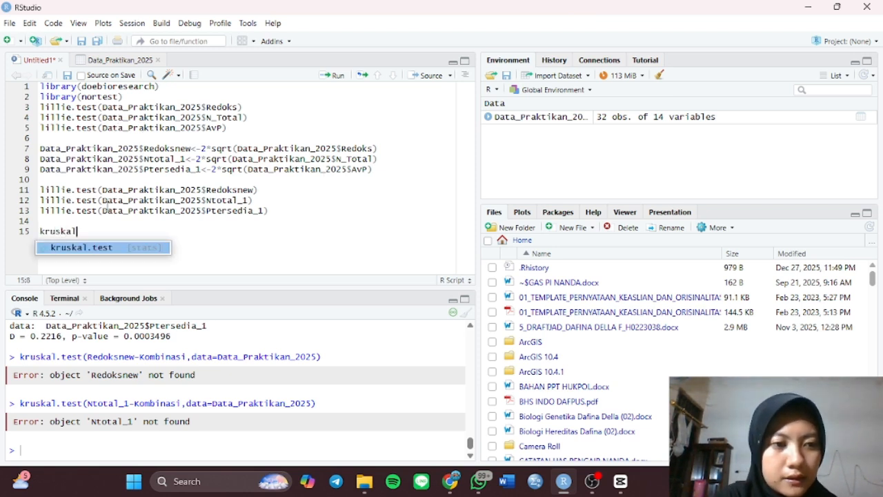
pyautogui.click(110, 249)
pyautogui.write('Redok')
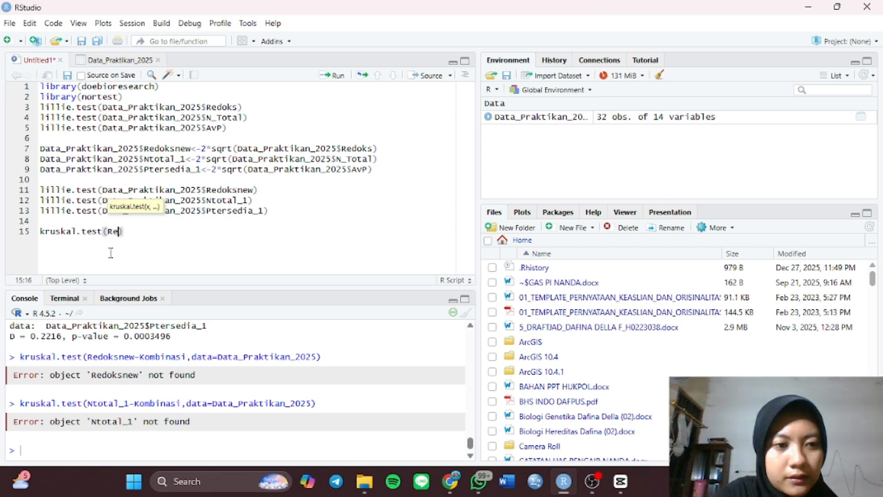
pyautogui.click(143, 247)
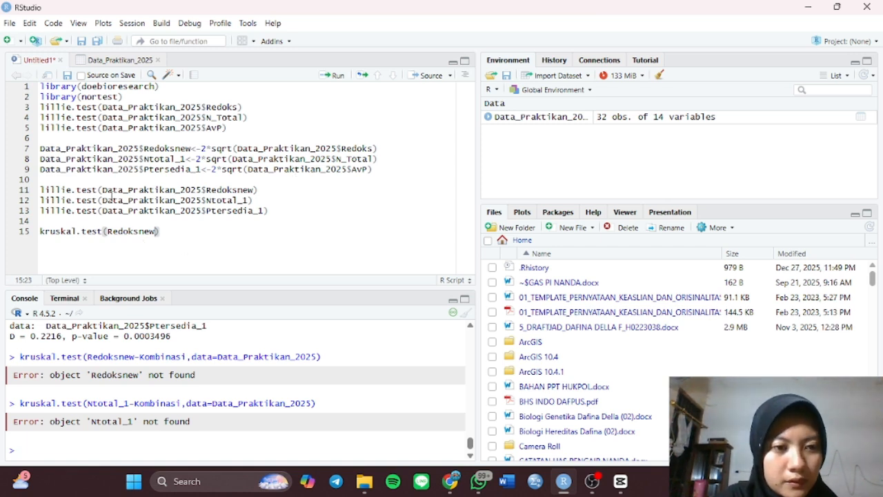
# Extend the kruskal.test formula after Redoksnew with ~ and the grouping variable Kombinasi
pyautogui.write('~Ko')
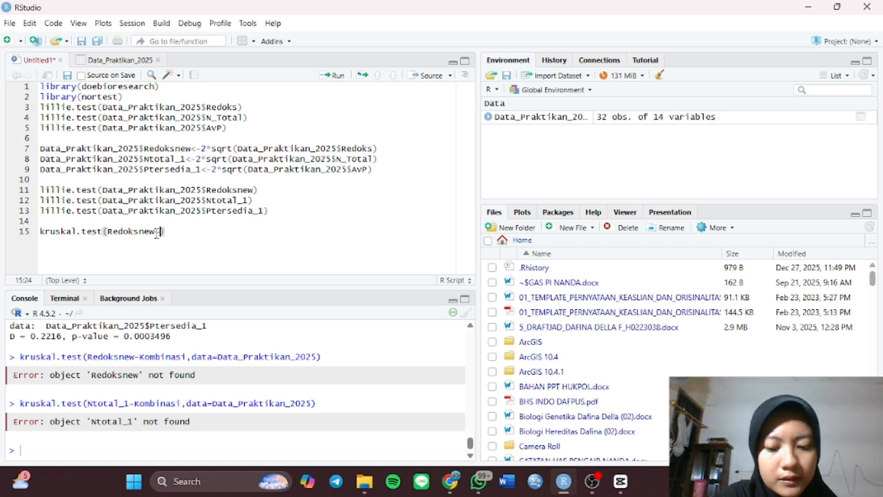
pyautogui.write('mb')
pyautogui.press('BackSpace')
pyautogui.press('BackSpace')
pyautogui.press('BackSpace')
pyautogui.write('omb')
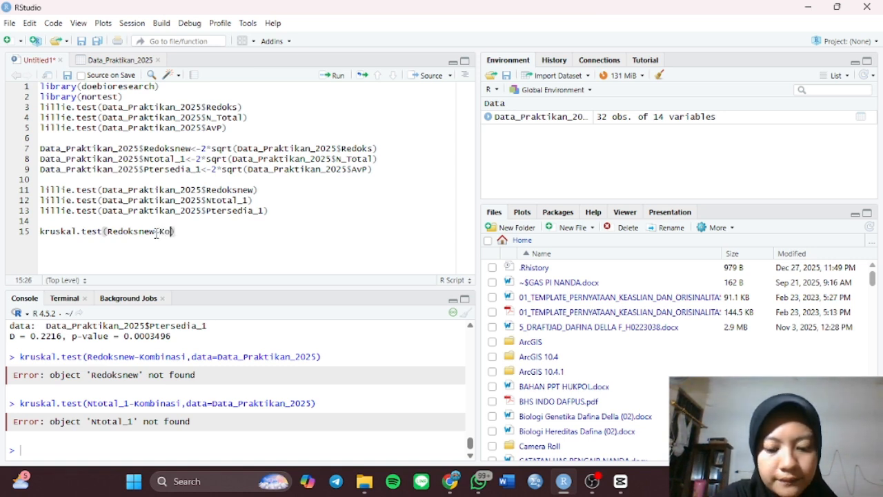
pyautogui.press('BackSpace')
pyautogui.press('BackSpace')
pyautogui.press('BackSpace')
pyautogui.press('BackSpace')
pyautogui.write('Kom')
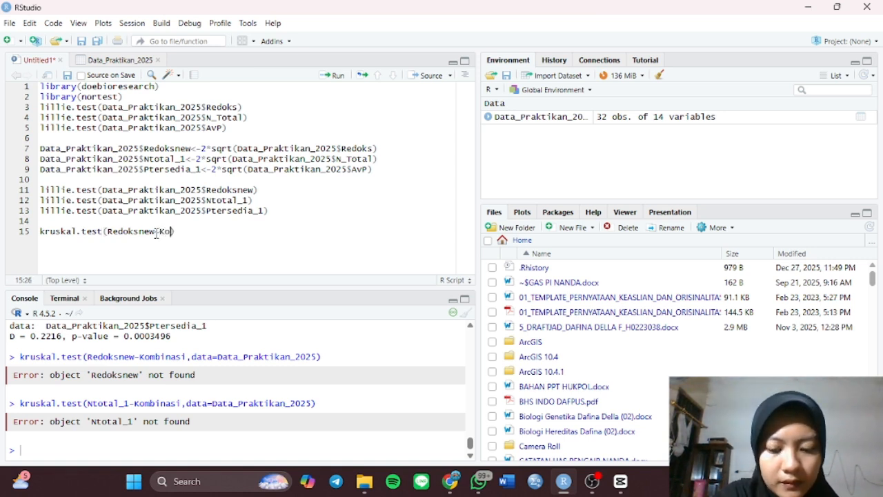
# Complete line 15 as kruskal.test(Redoksnew~Kombinasi,data = Data_Praktikan_2025) and run it
pyautogui.write('binasi')
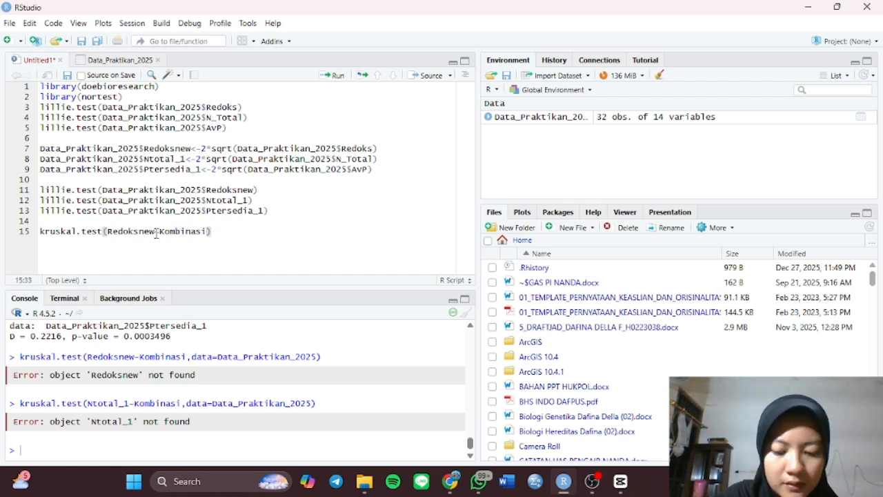
pyautogui.write(',')
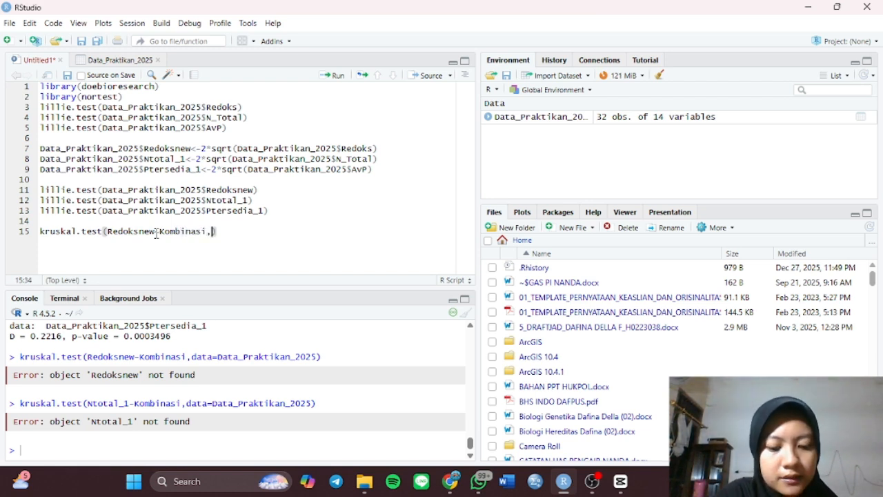
pyautogui.write('Dat')
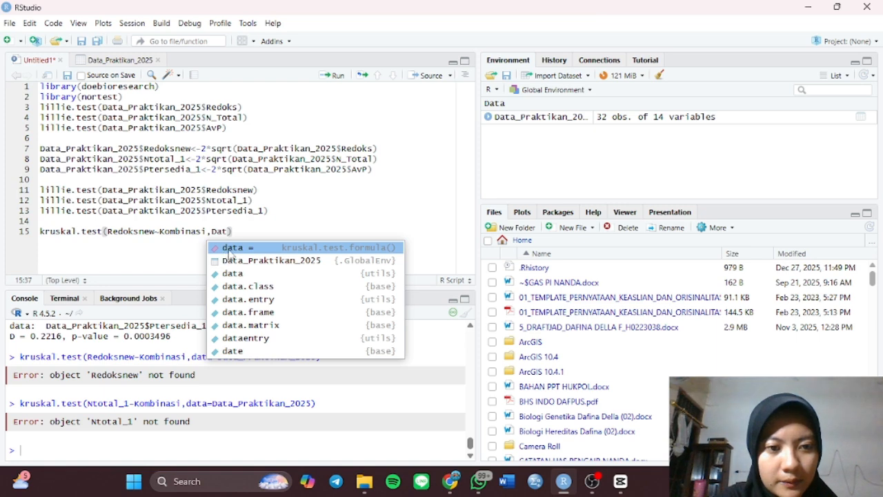
pyautogui.press('Tab')
pyautogui.write('data')
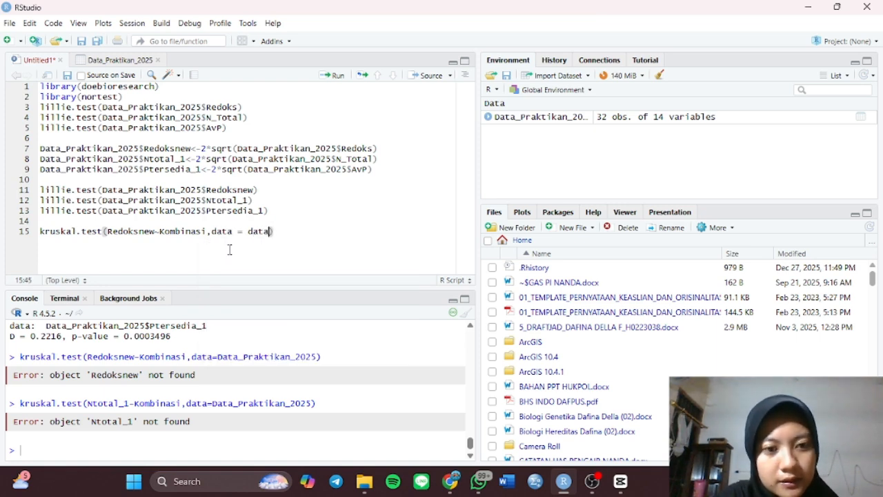
pyautogui.click(274, 249)
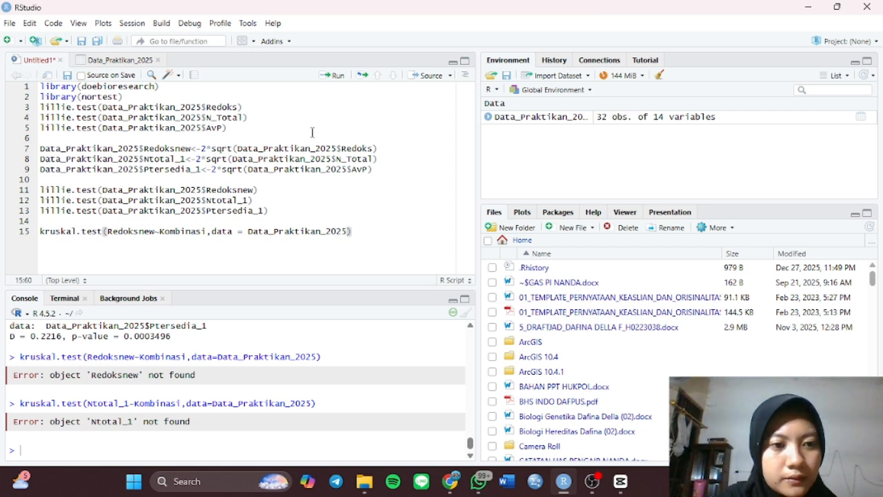
pyautogui.click(335, 76)
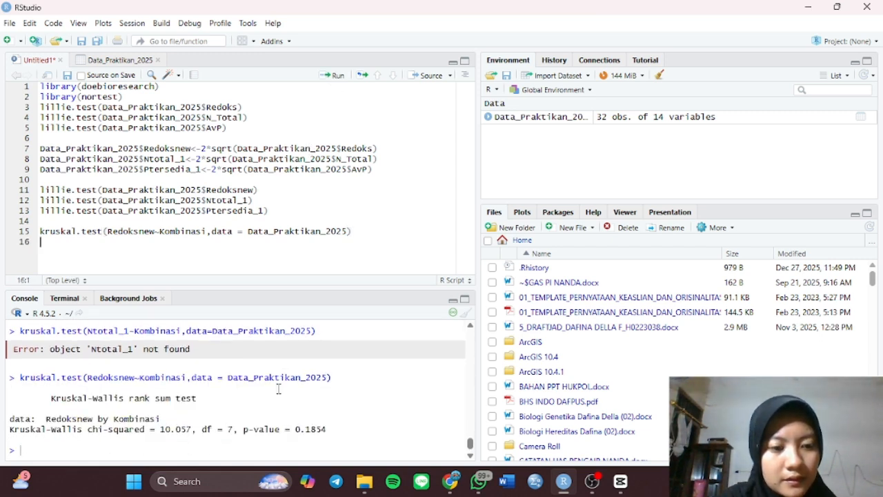
# Add kruskal.test(Ntotal_1~Kombinasi,data = Data_Praktikan_2025) on line 16 of the script and run it
pyautogui.write('kru')
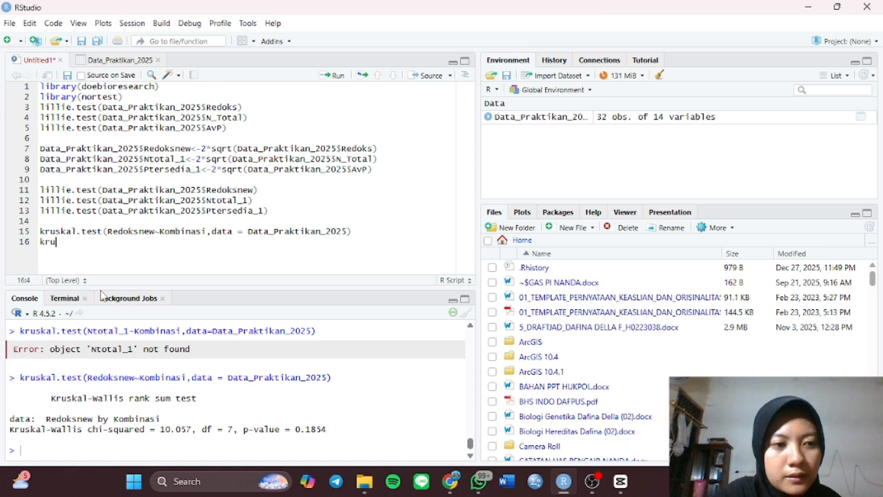
pyautogui.write('skal')
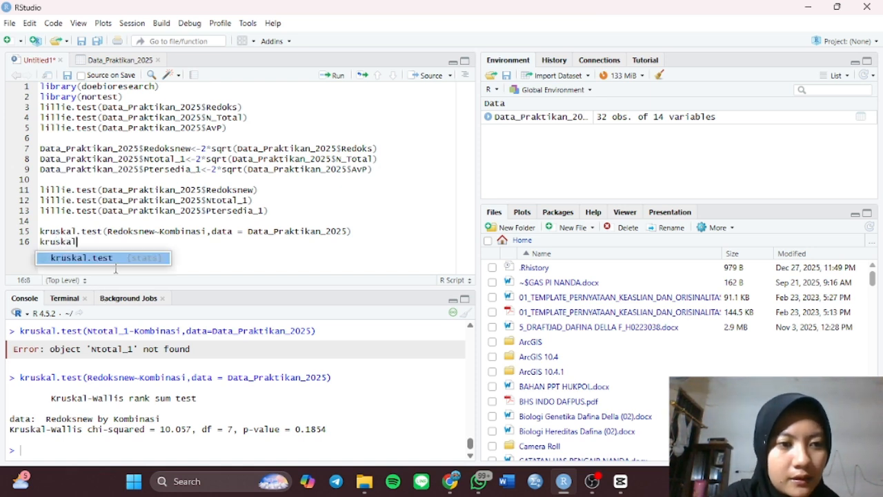
pyautogui.click(133, 258)
pyautogui.write('Nto')
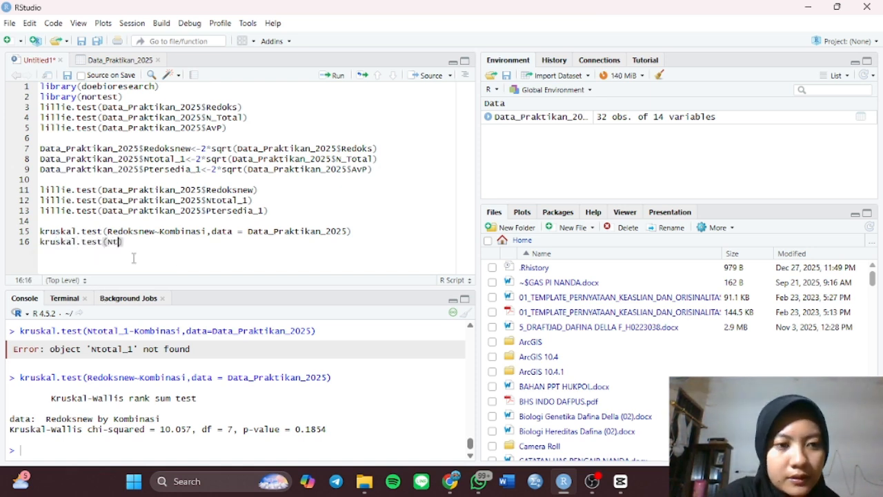
pyautogui.write('ta')
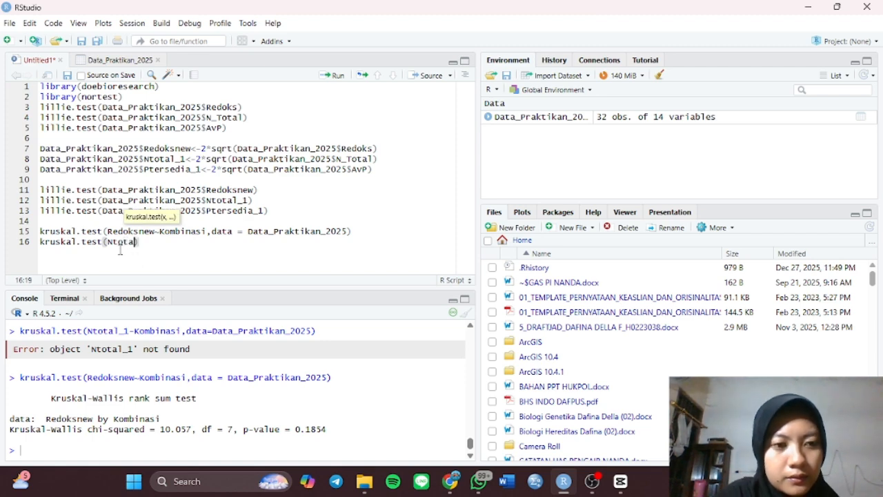
pyautogui.click(144, 260)
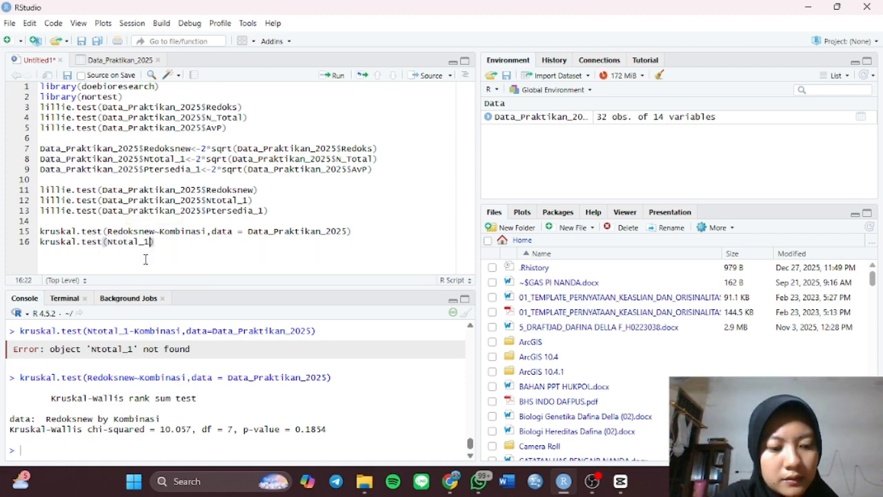
pyautogui.write('~Komb')
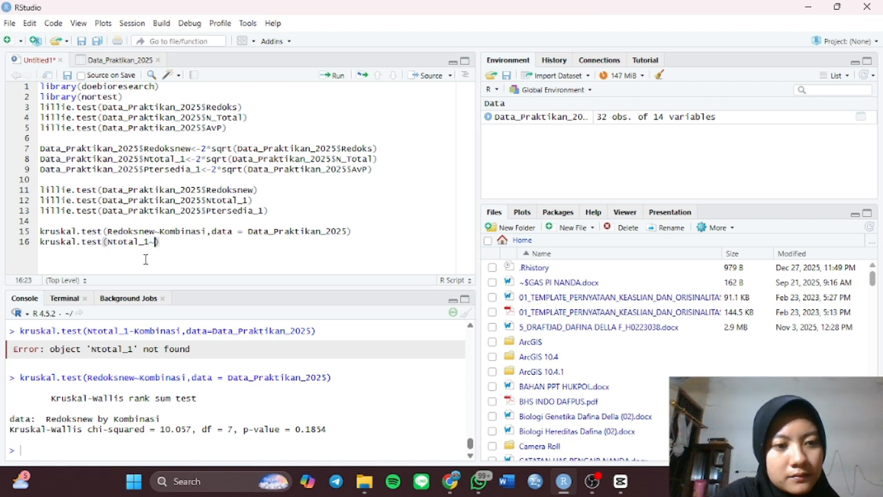
pyautogui.write('inasi')
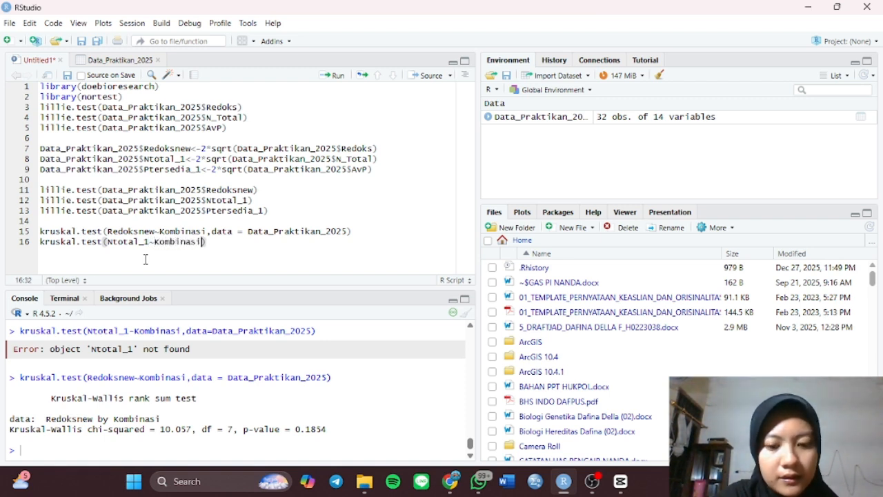
pyautogui.write(',data')
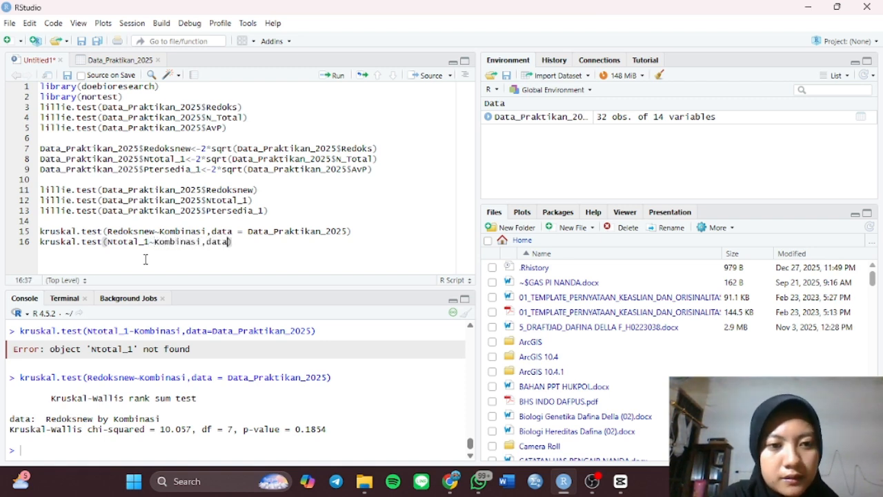
pyautogui.write(' = D')
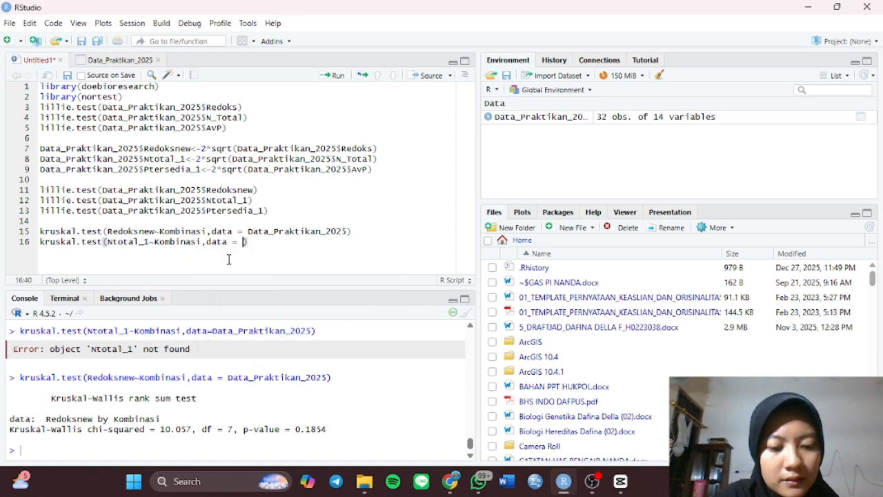
pyautogui.write('ata')
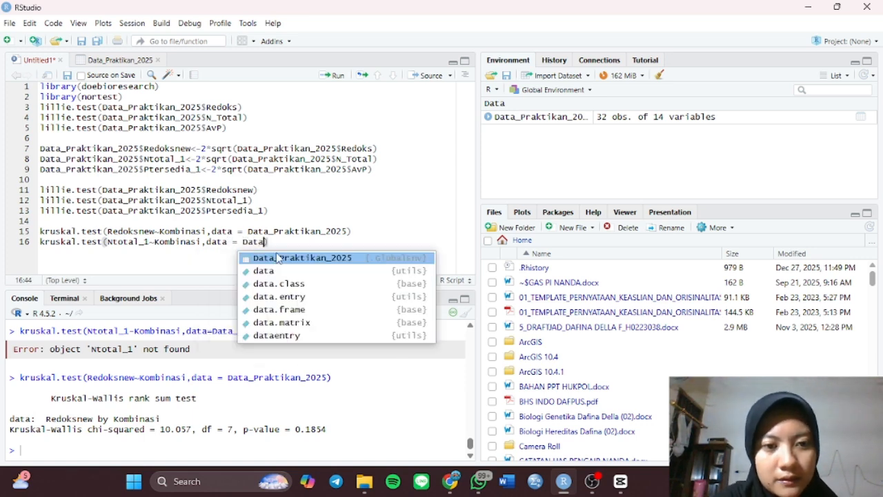
pyautogui.click(272, 258)
pyautogui.click(337, 76)
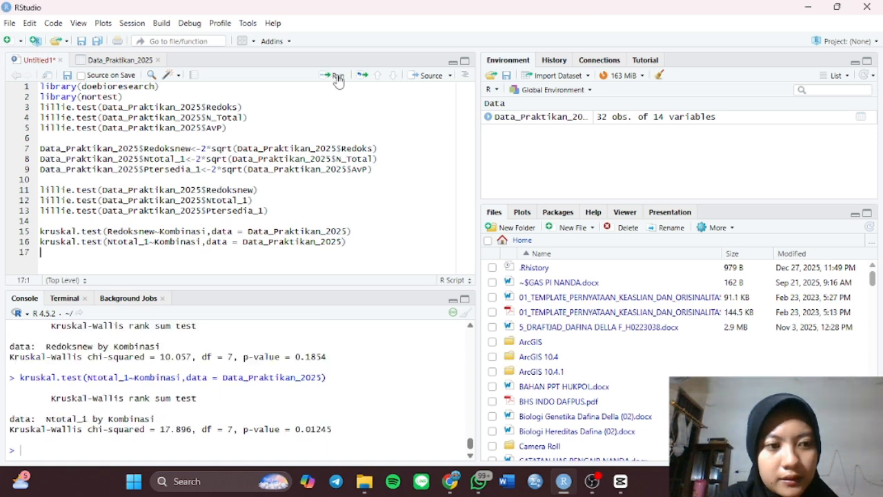
# Add kruskal.test(Ptersedia_1~Kombinasi,data = Data_Praktikan_2025) on line 17, run it and review the console output
pyautogui.write('Krus')
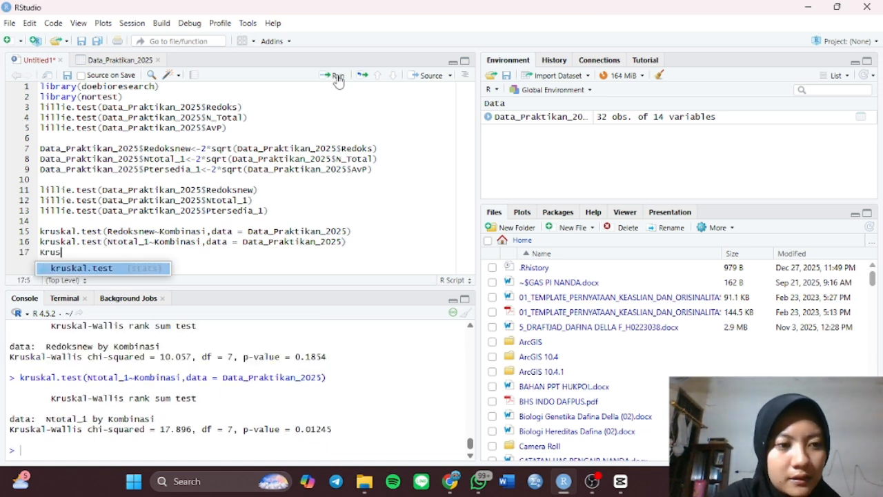
pyautogui.click(115, 268)
pyautogui.write('Pters')
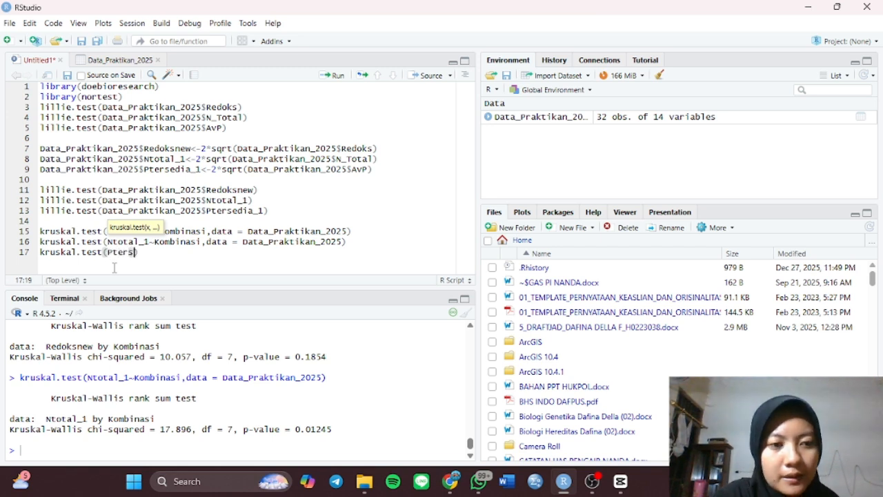
pyautogui.click(141, 268)
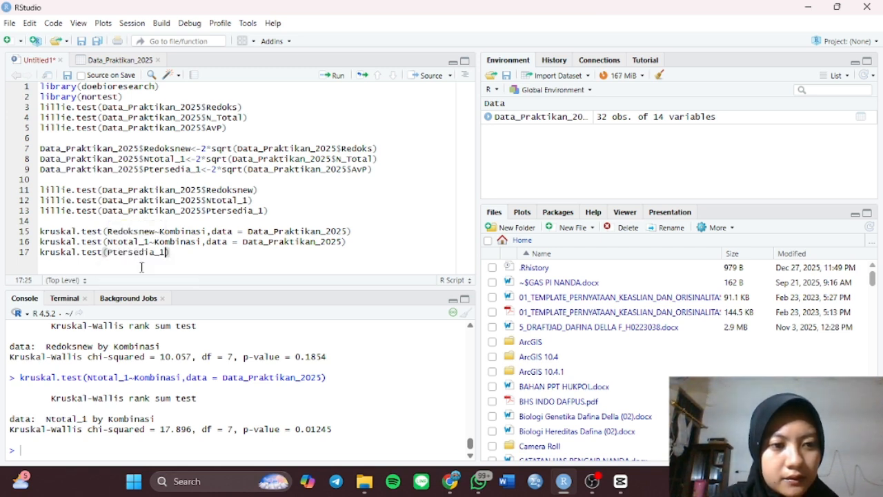
pyautogui.write('~Kombinasi')
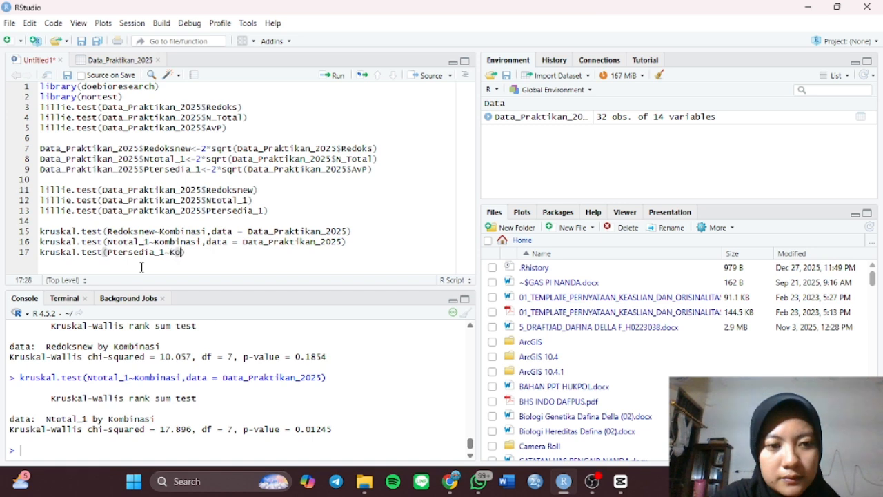
pyautogui.write(',')
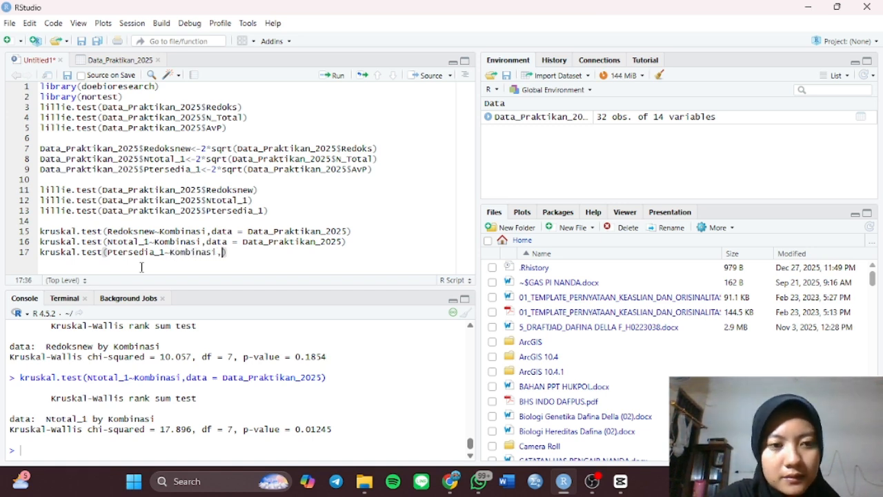
pyautogui.write('data')
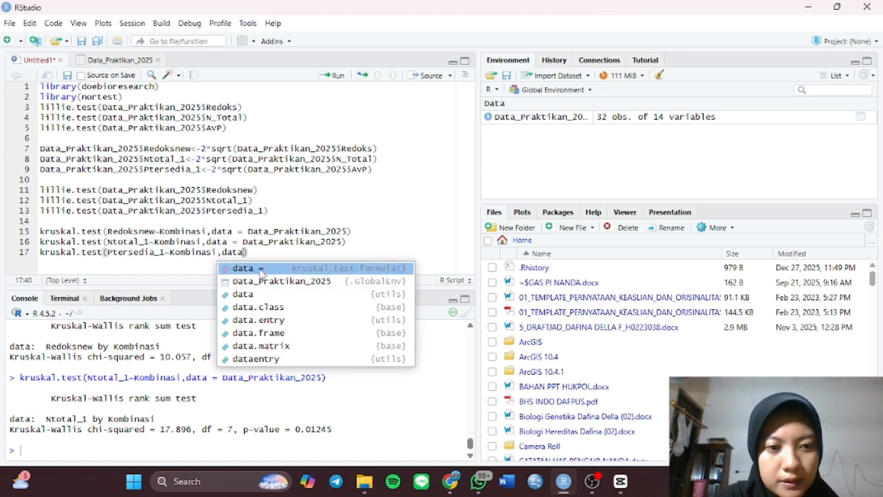
pyautogui.press('Tab')
pyautogui.write('Data')
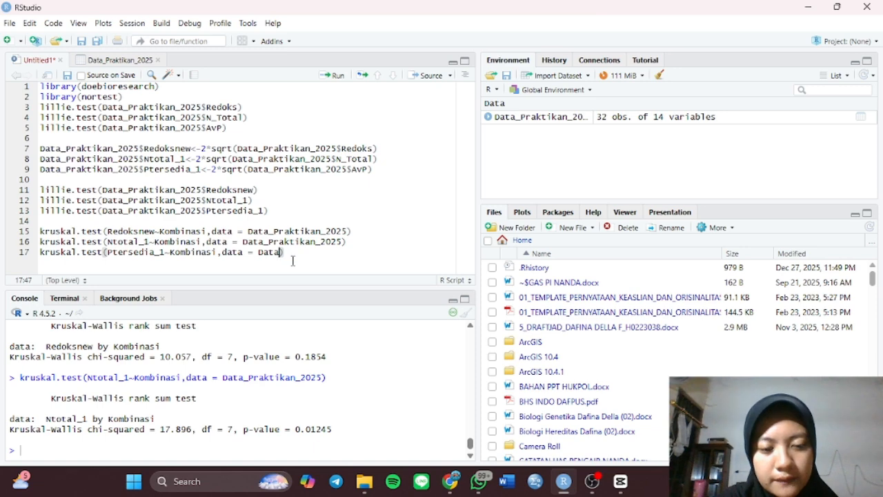
pyautogui.press('Tab')
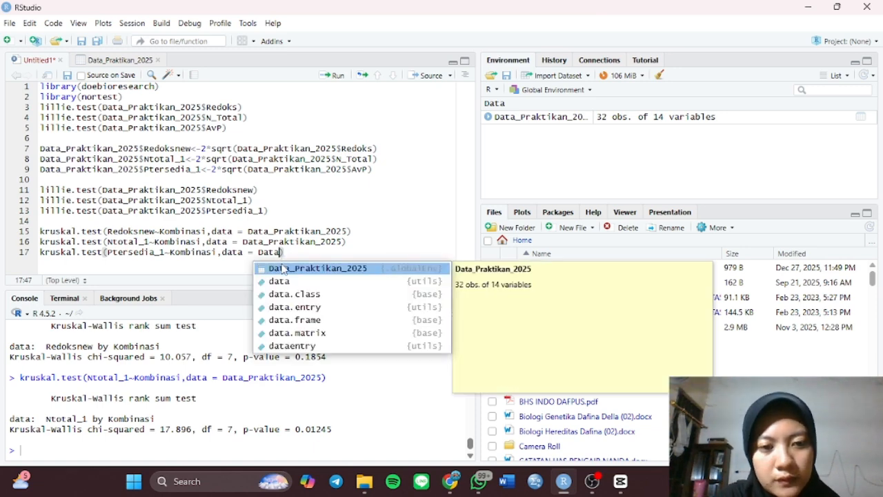
pyautogui.press('Tab')
pyautogui.hotkey('ctrl', 'Return')
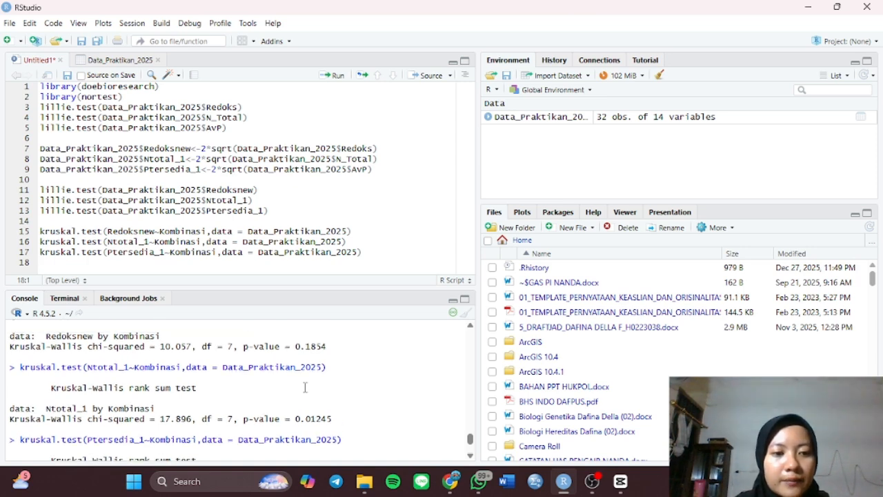
pyautogui.scroll(1, 305, 387)
pyautogui.scroll(-1, 257, 387)
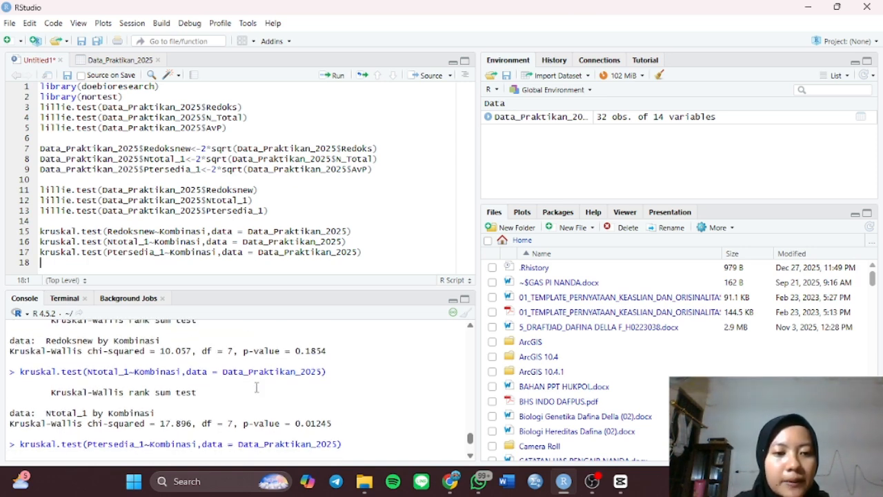
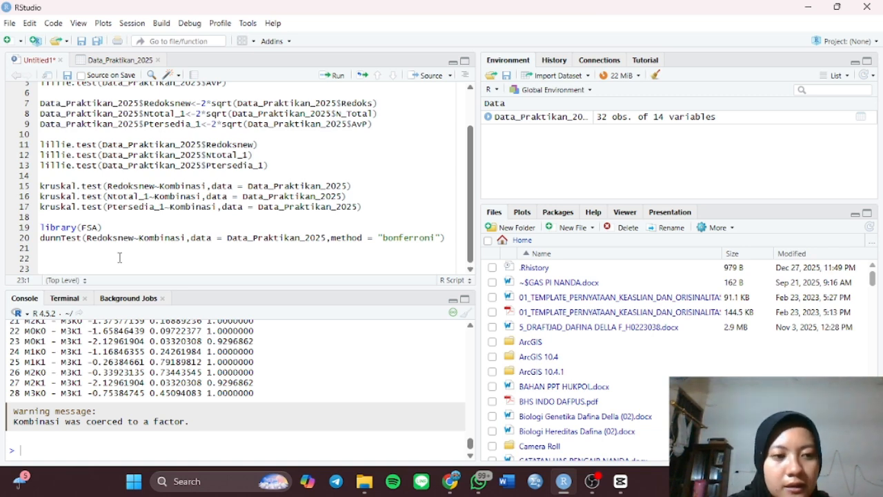
# Write library(FSA) on line 23, below the dunnTest call for Redoksnew
pyautogui.write('librar')
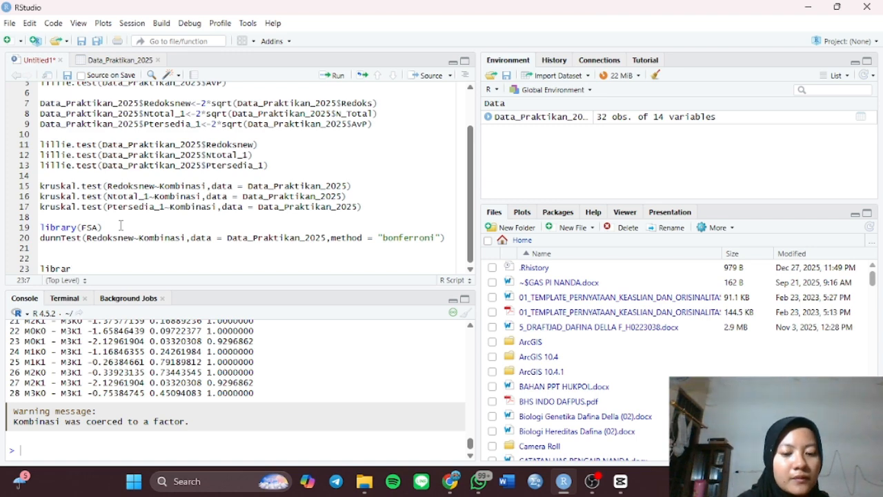
pyautogui.write('y')
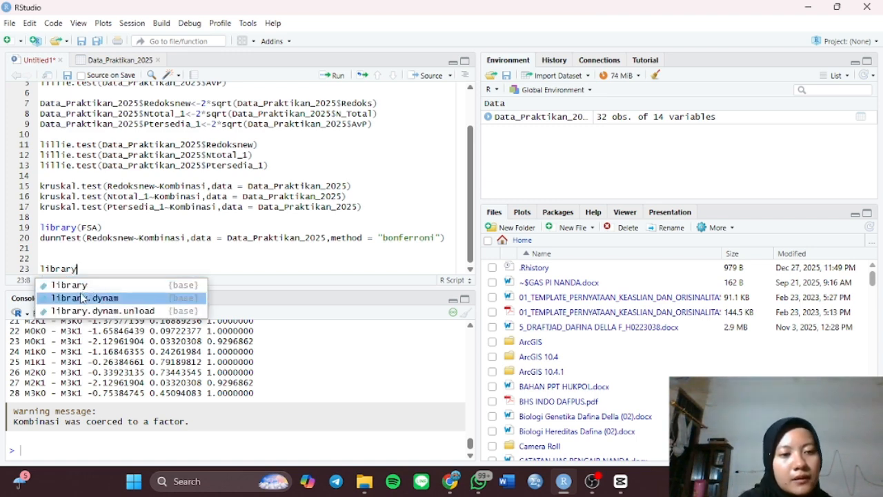
pyautogui.click(69, 285)
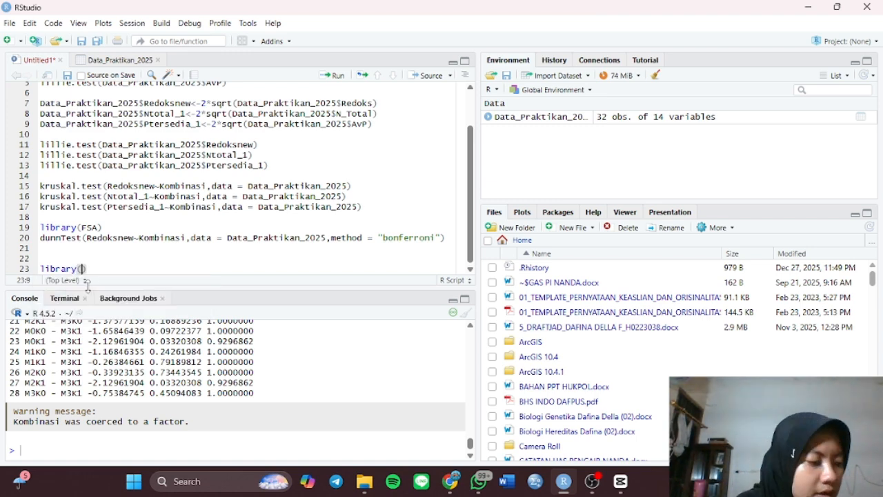
pyautogui.write('FSA')
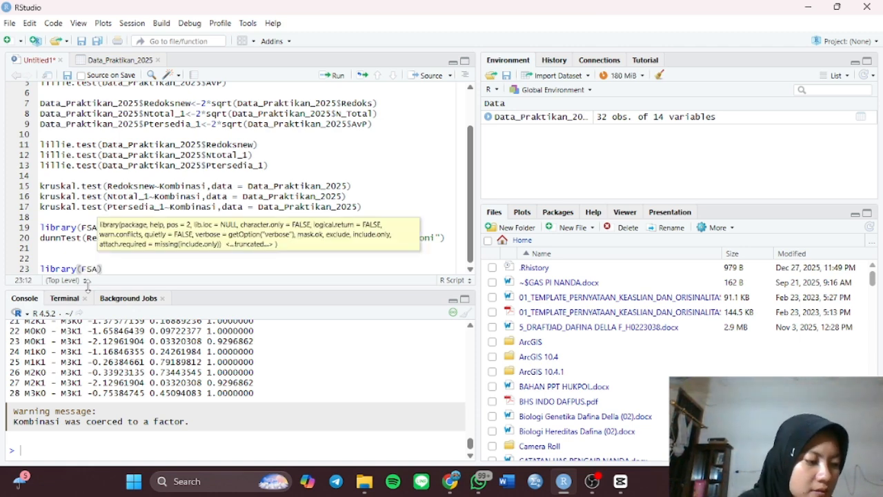
pyautogui.press('BackSpace')
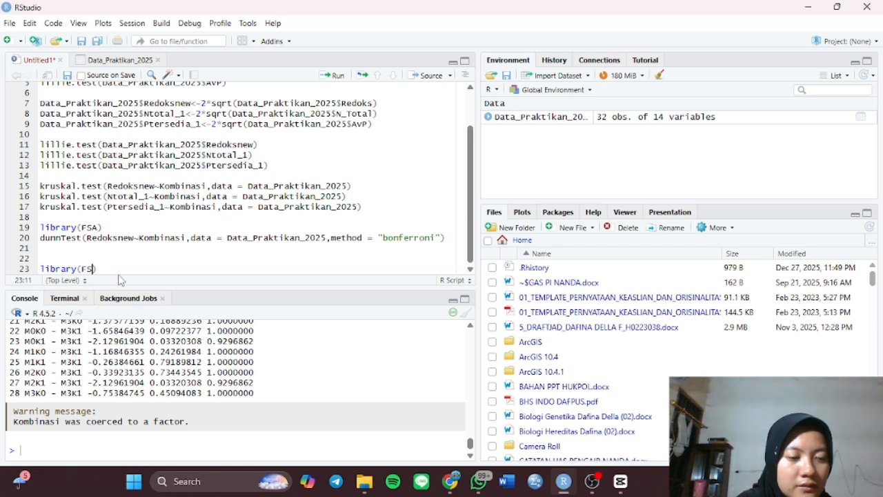
pyautogui.moveTo(96, 270); pyautogui.dragTo(22, 273)
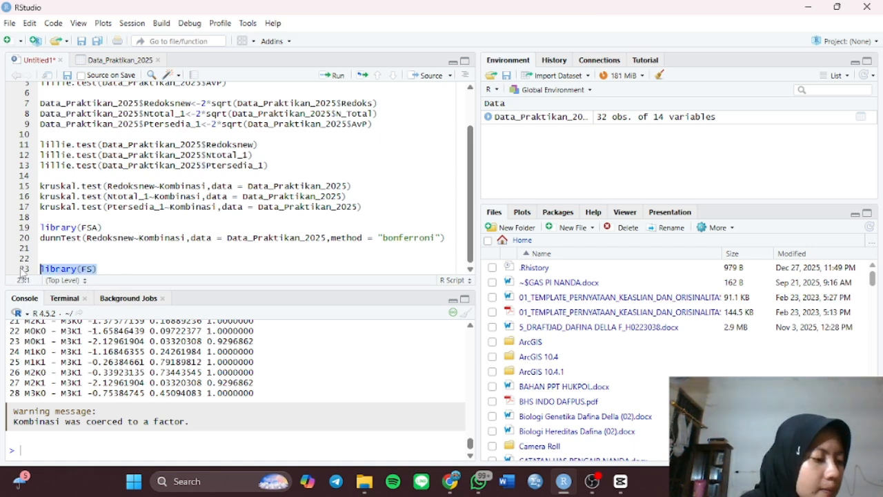
pyautogui.click(93, 270)
pyautogui.write('A')
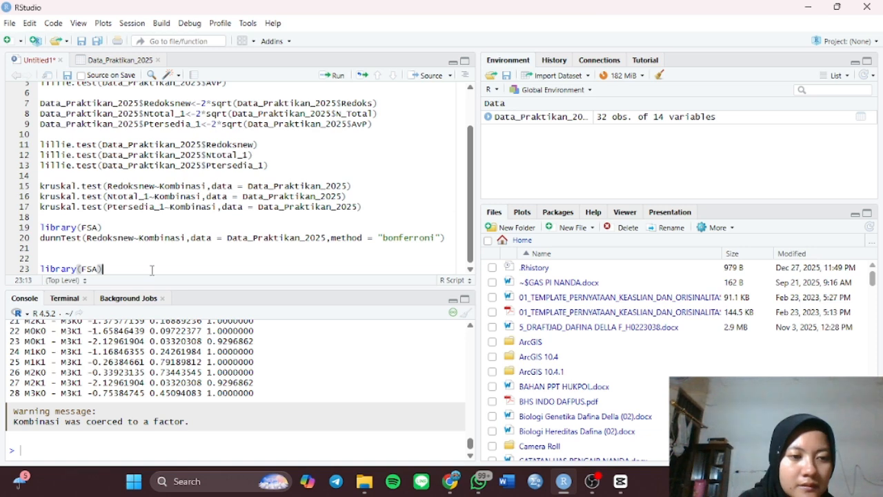
# Run library(FSA) on line 23 of the script to load the package
pyautogui.scroll(5, 131, 401)
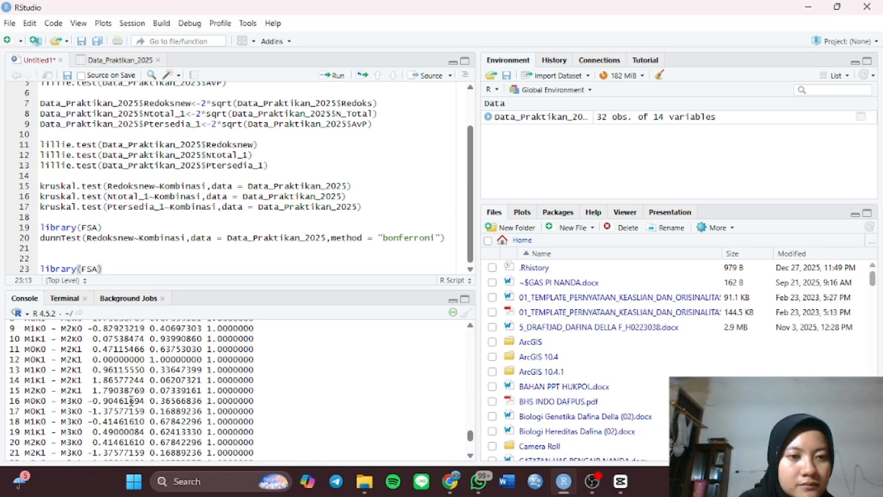
pyautogui.scroll(-5, 131, 401)
pyautogui.click(332, 75)
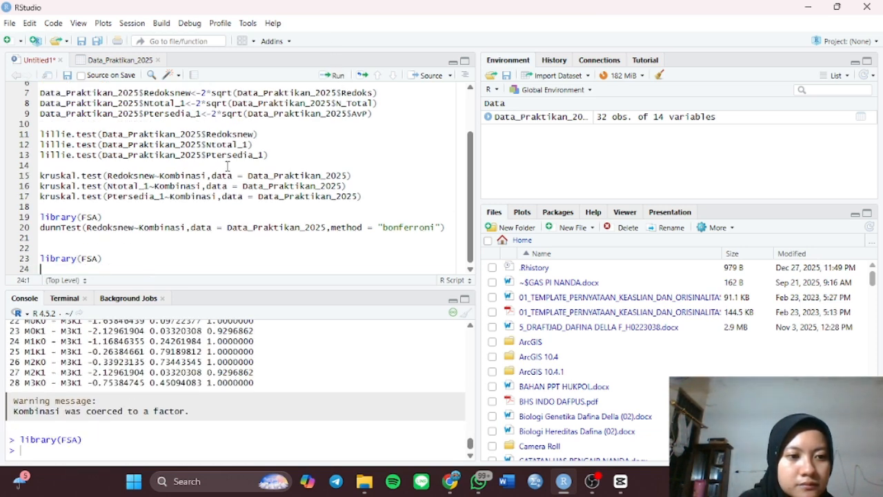
# Write a dunnTest call on line 24 with the formula Redoksnew~Kombinasi and data = Data_Praktikan_2025
pyautogui.write('dun')
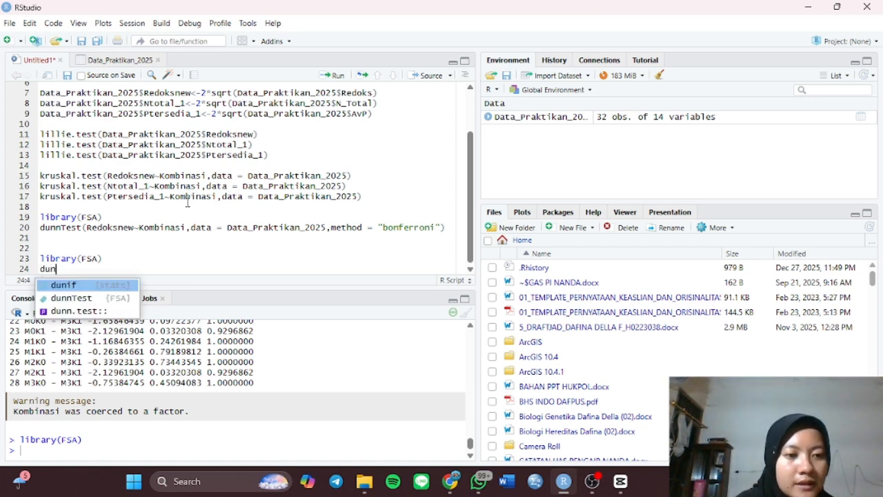
pyautogui.click(126, 298)
pyautogui.write('ed')
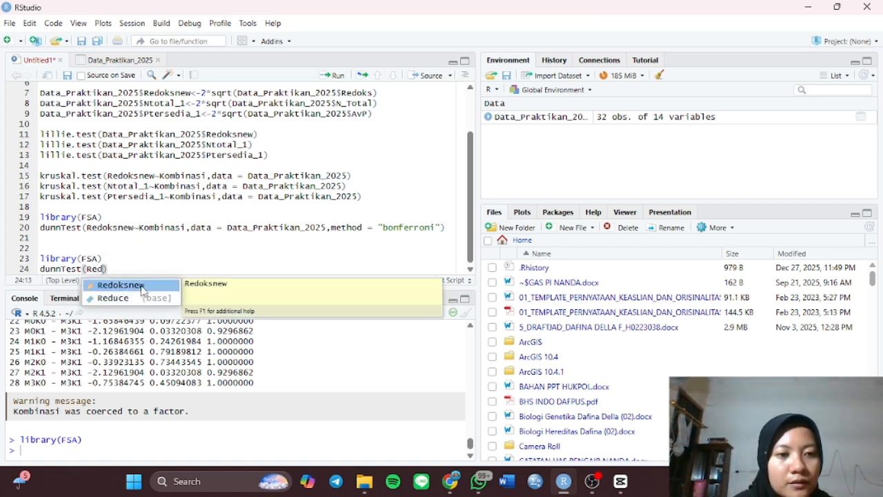
pyautogui.click(141, 284)
pyautogui.write('~')
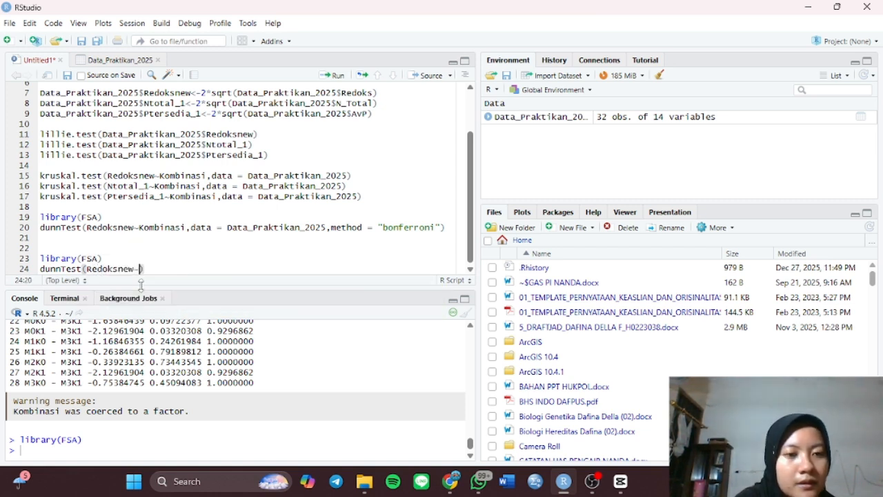
pyautogui.write('Kombinasi,')
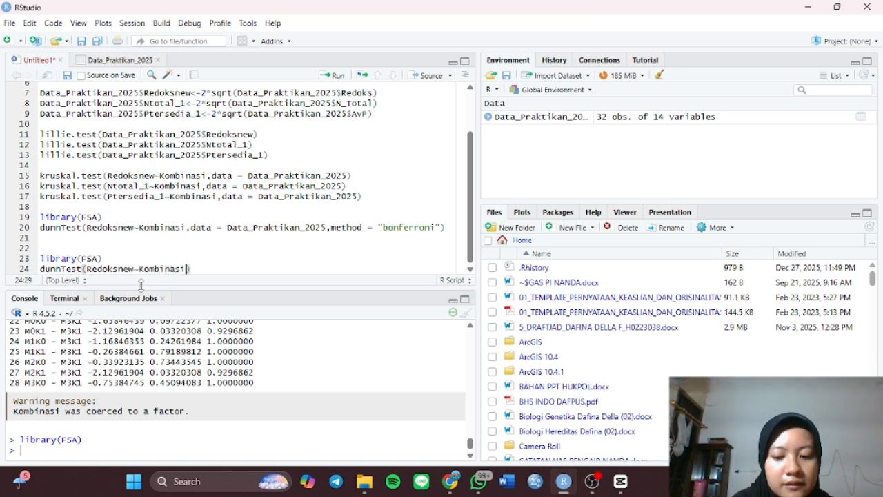
pyautogui.write('data = ')
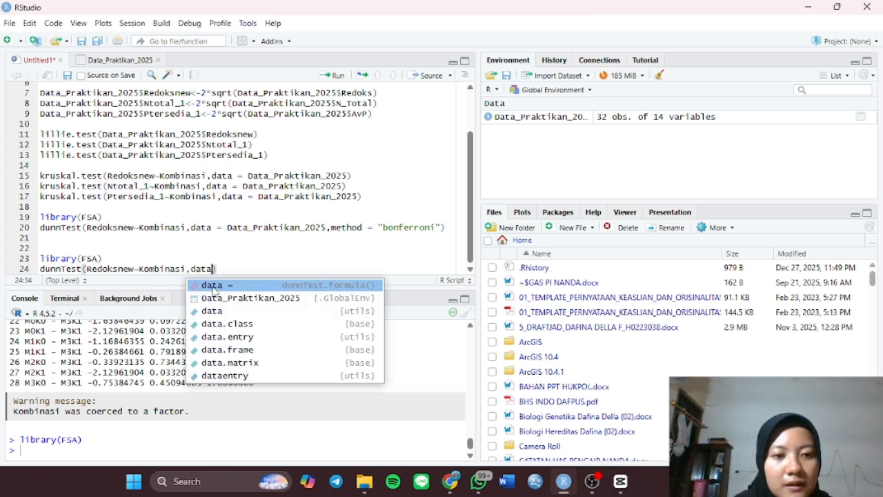
pyautogui.write('Dara')
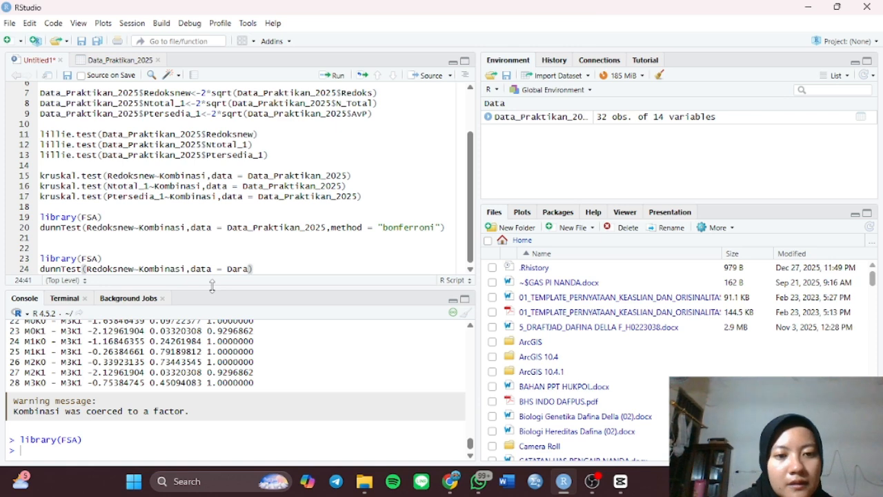
pyautogui.press('BackSpace')
pyautogui.press('BackSpace')
pyautogui.write('ta')
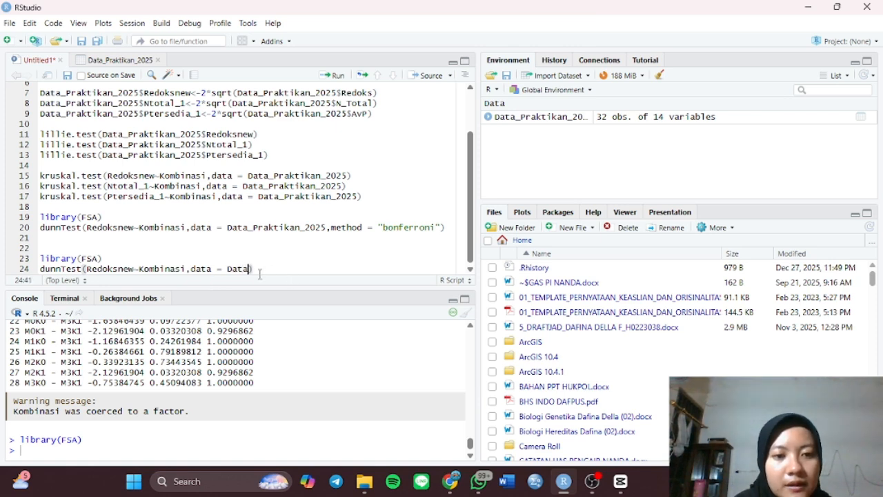
pyautogui.press('Tab')
pyautogui.press('Return')
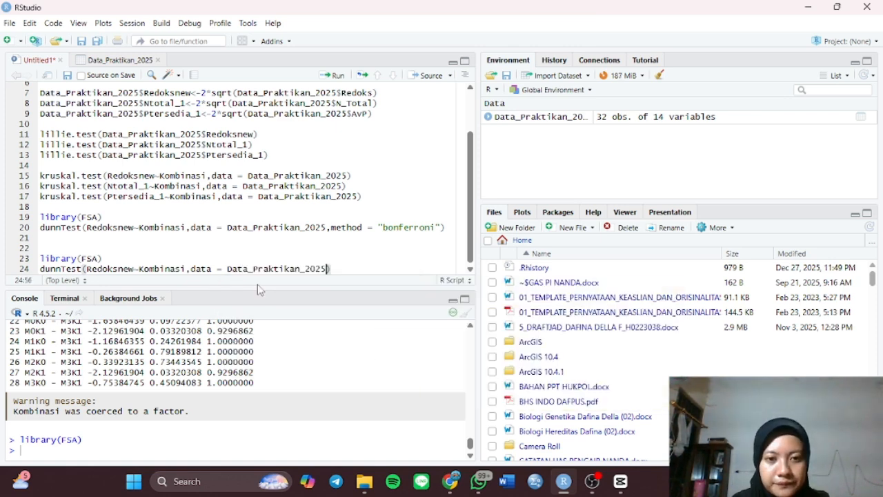
# Add method = "bonferroni" to the dunnTest call on line 24 and run the line
pyautogui.write(',method')
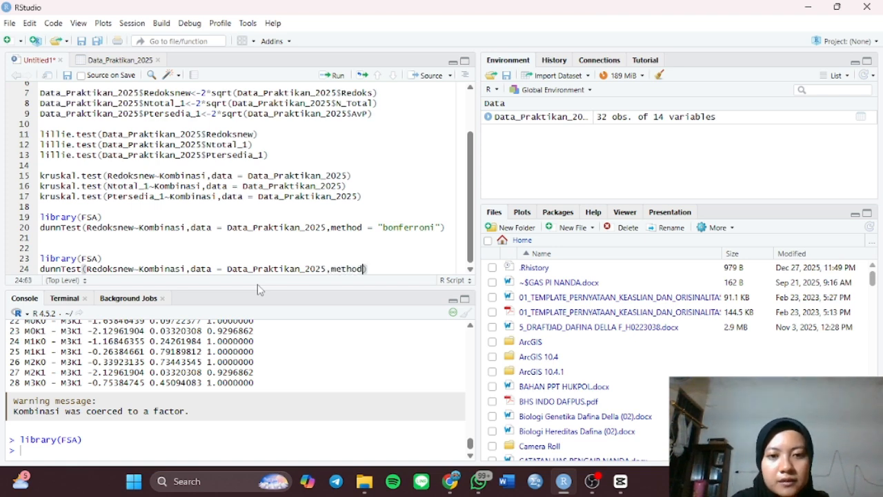
pyautogui.click(398, 286)
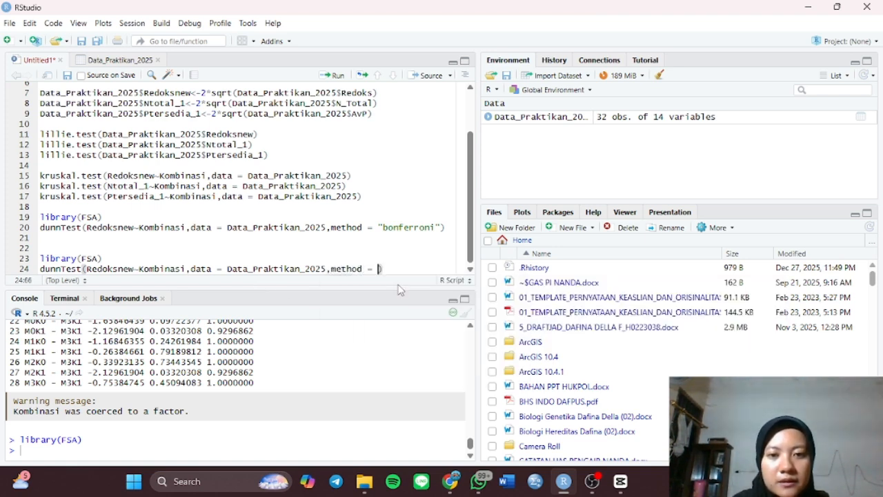
pyautogui.write('"')
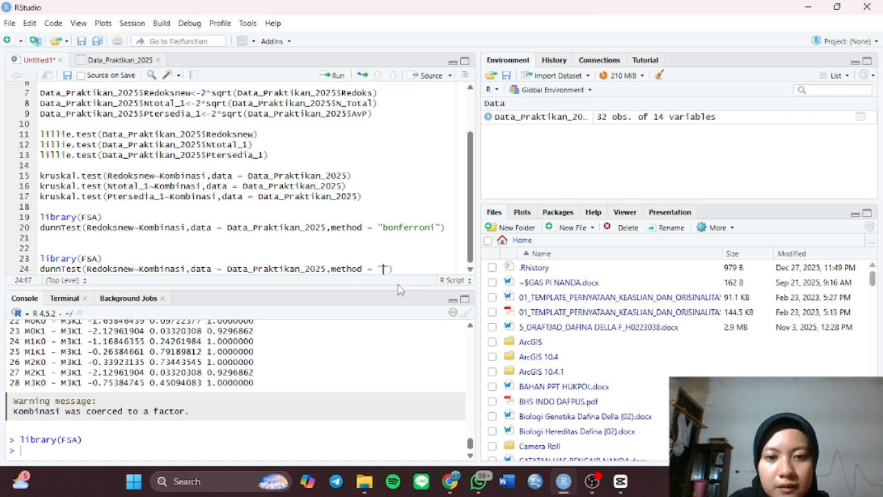
pyautogui.write('bonf')
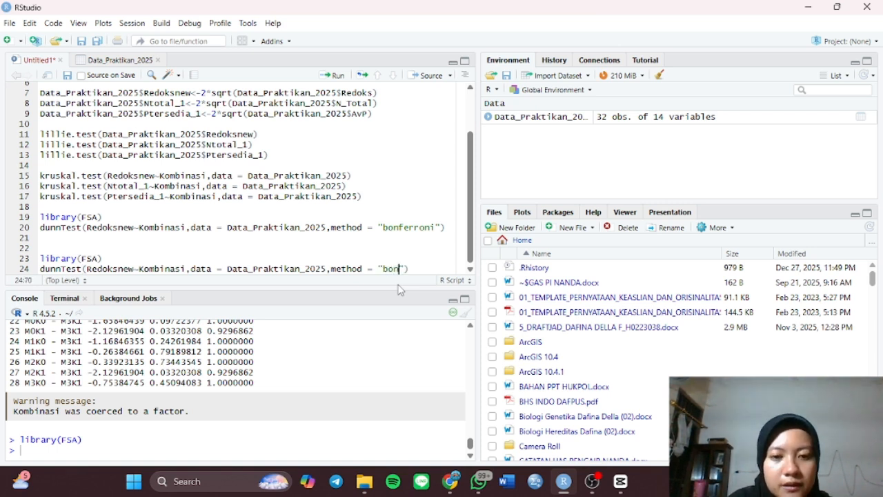
pyautogui.write('erroni')
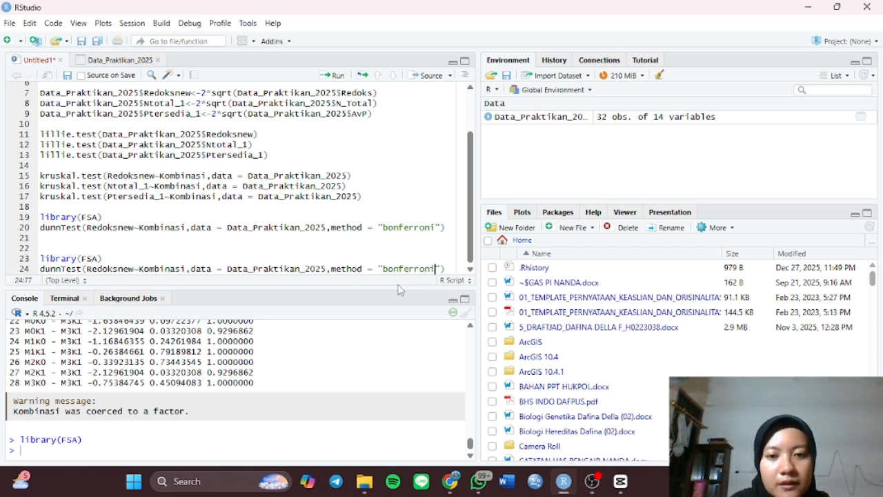
pyautogui.click(334, 76)
# Examine the P.unadj and P.adj values of all treatment comparisons in the Redoksnew Dunn test output
pyautogui.scroll(5, 246, 396)
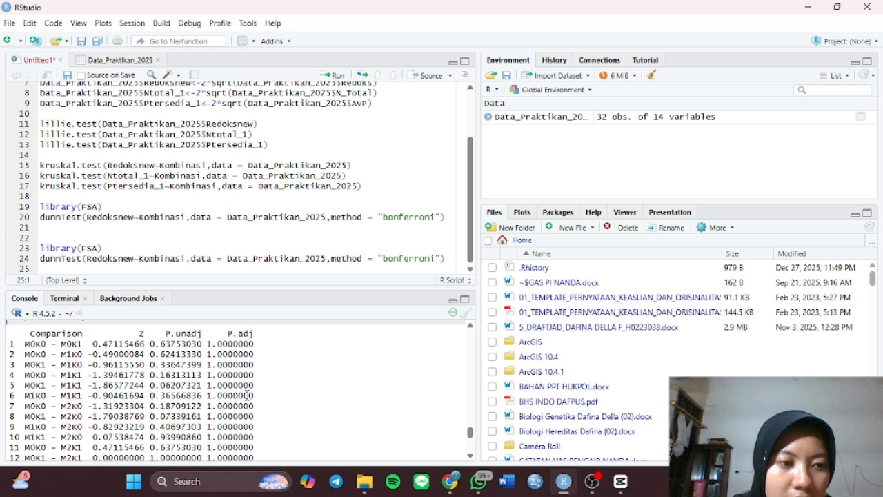
pyautogui.scroll(-1, 246, 395)
pyautogui.scroll(1, 246, 395)
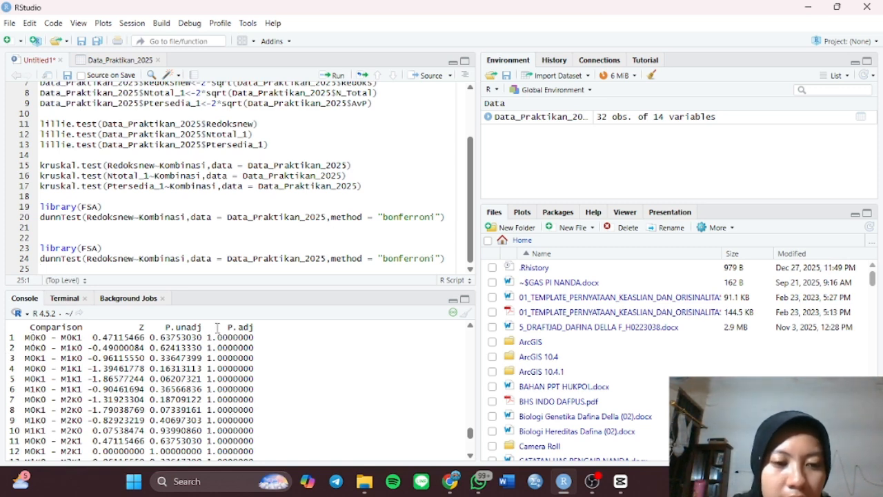
pyautogui.scroll(-7, 224, 366)
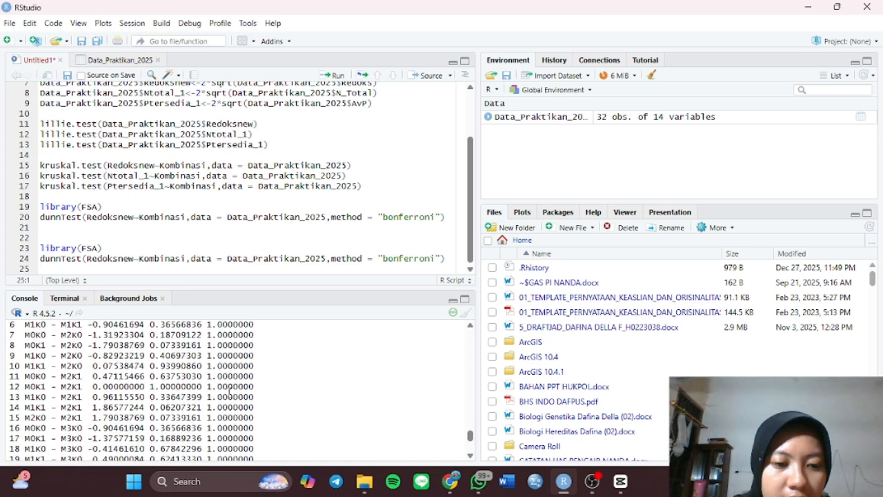
pyautogui.scroll(-1, 230, 390)
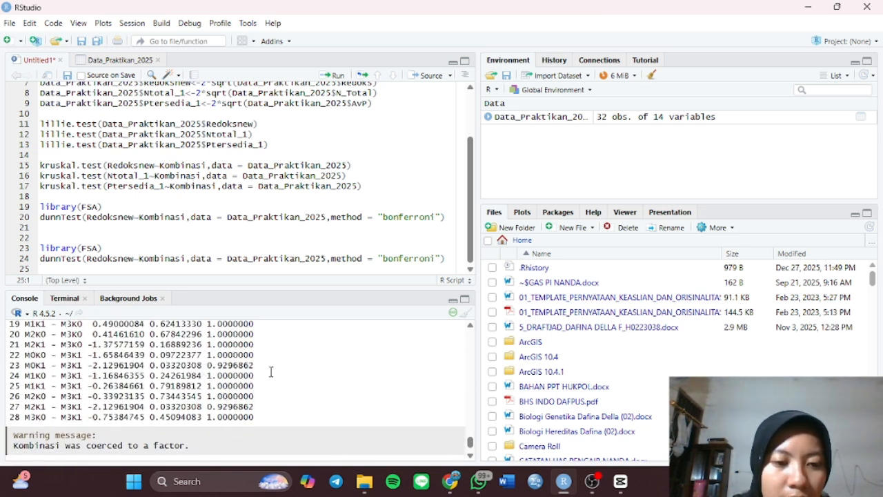
pyautogui.scroll(7, 256, 374)
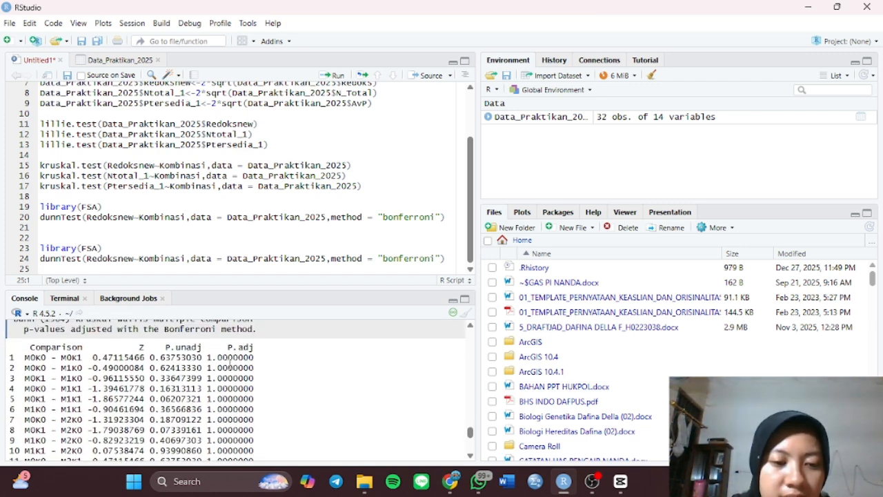
pyautogui.scroll(-4, 234, 357)
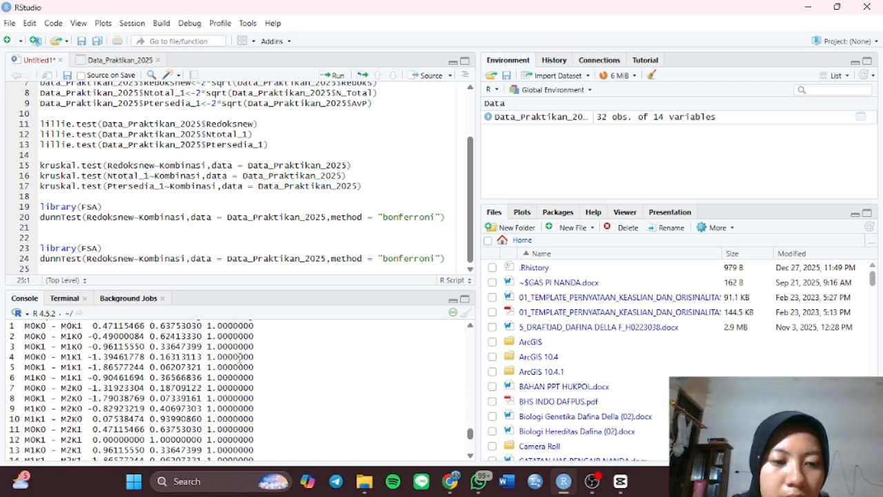
pyautogui.scroll(3, 240, 356)
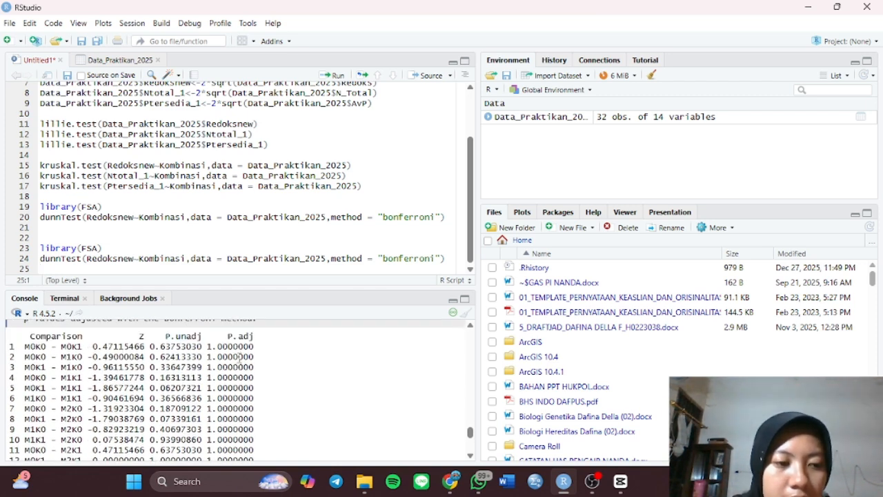
pyautogui.scroll(1, 239, 357)
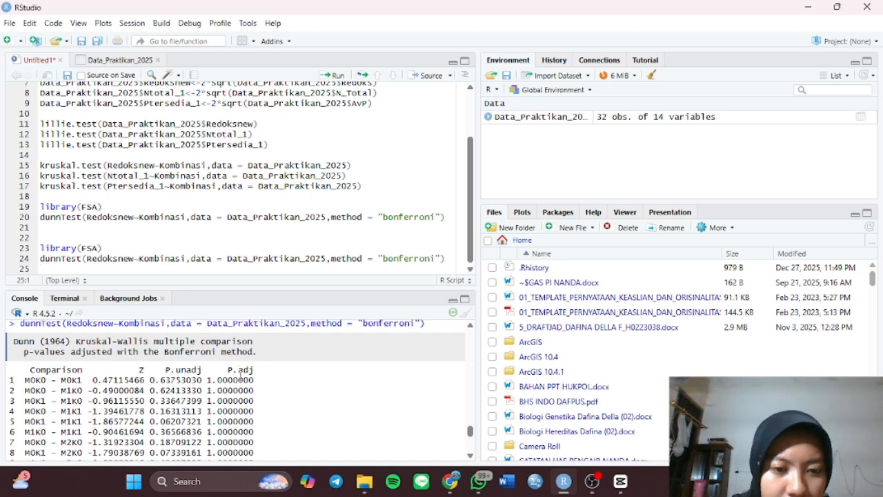
pyautogui.scroll(-1, 240, 402)
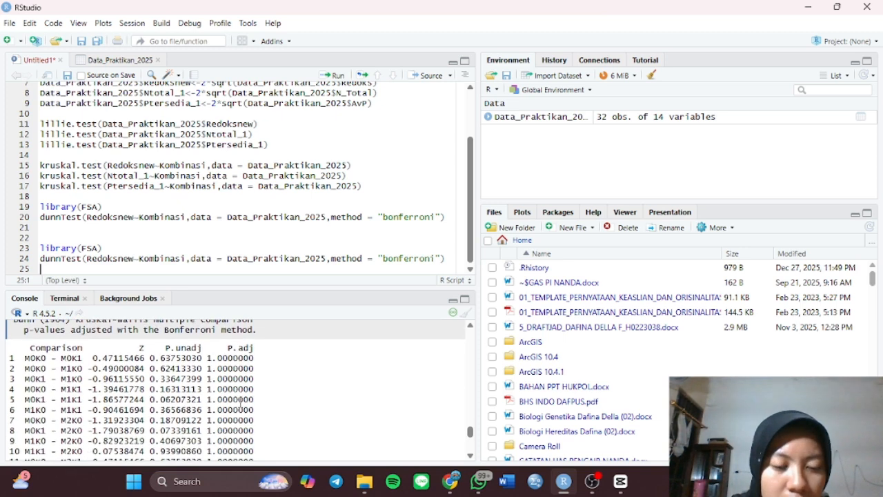
pyautogui.scroll(-1, 240, 403)
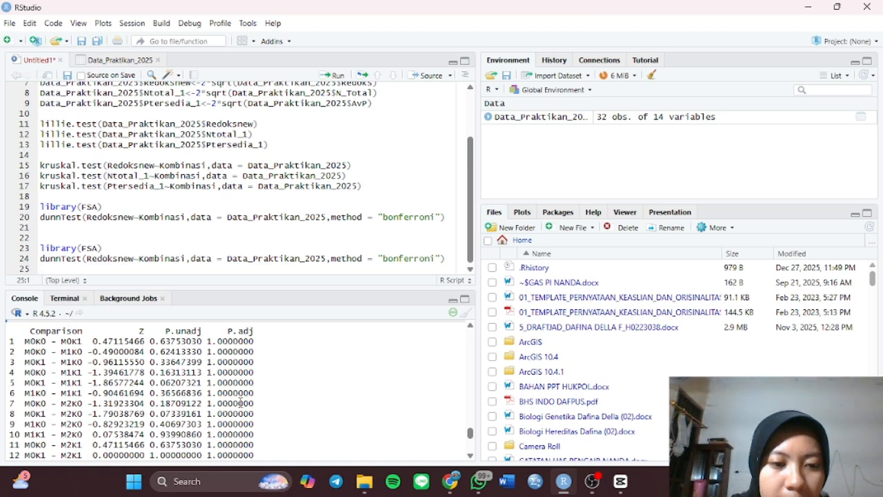
pyautogui.scroll(-4, 247, 357)
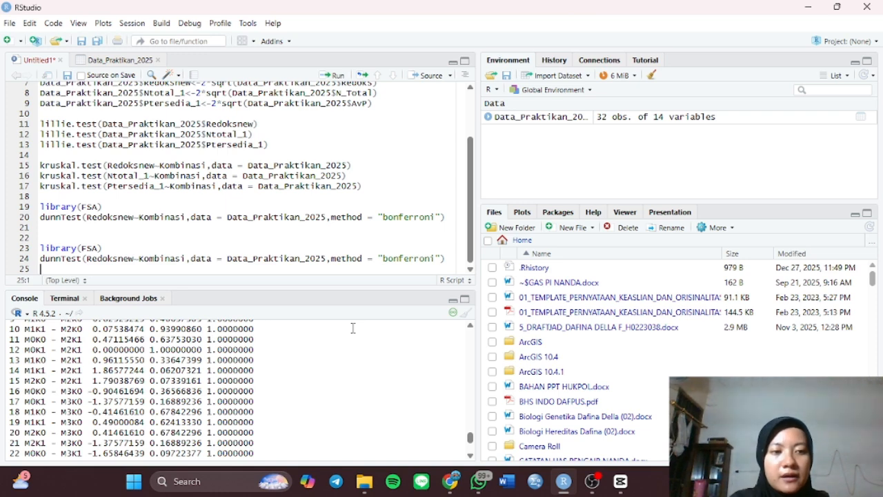
# Write a dunnTest call on line 25 with the formula Ntotal_1~Kombinasi and data = Data_Praktikan_2025
pyautogui.write('dun')
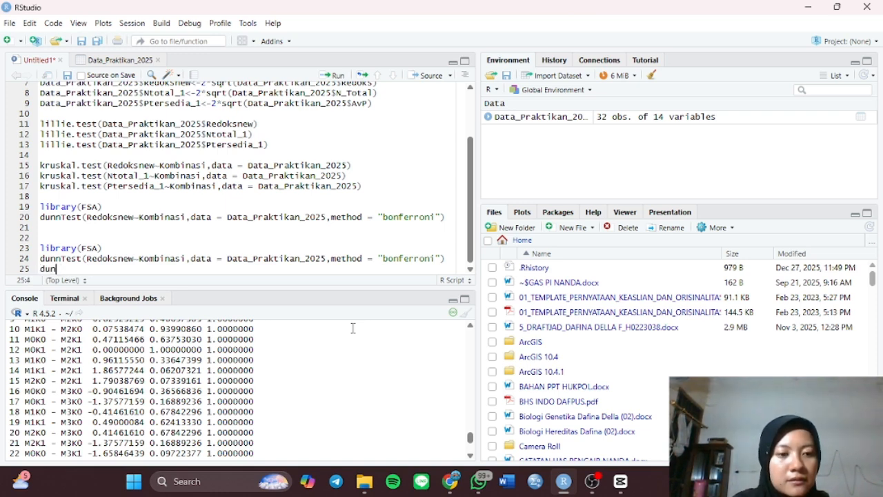
pyautogui.write('n')
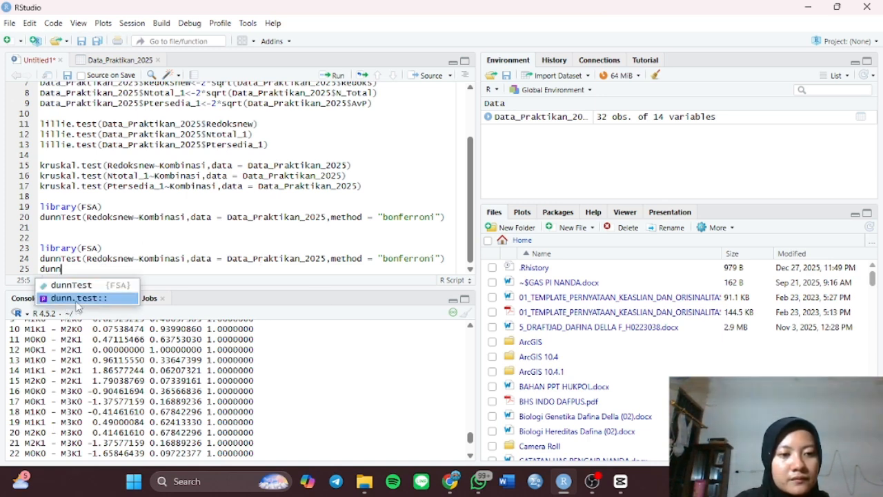
pyautogui.click(113, 285)
pyautogui.write('Ntotal')
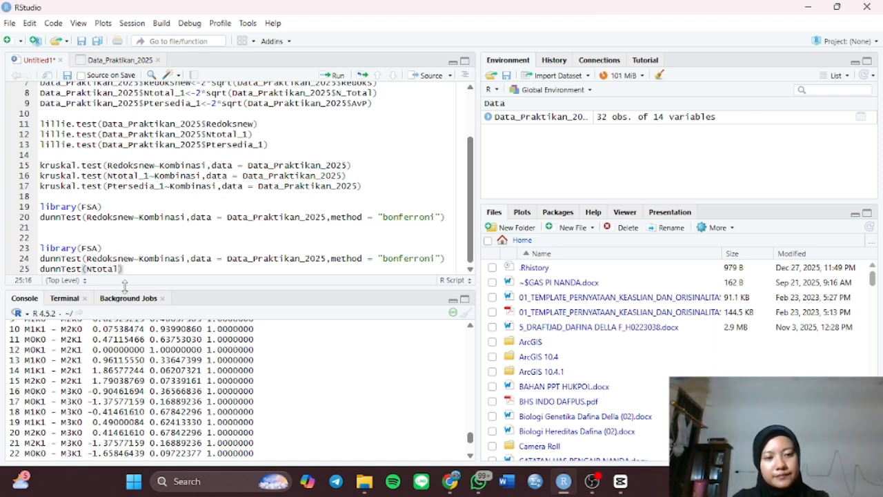
pyautogui.write('_1')
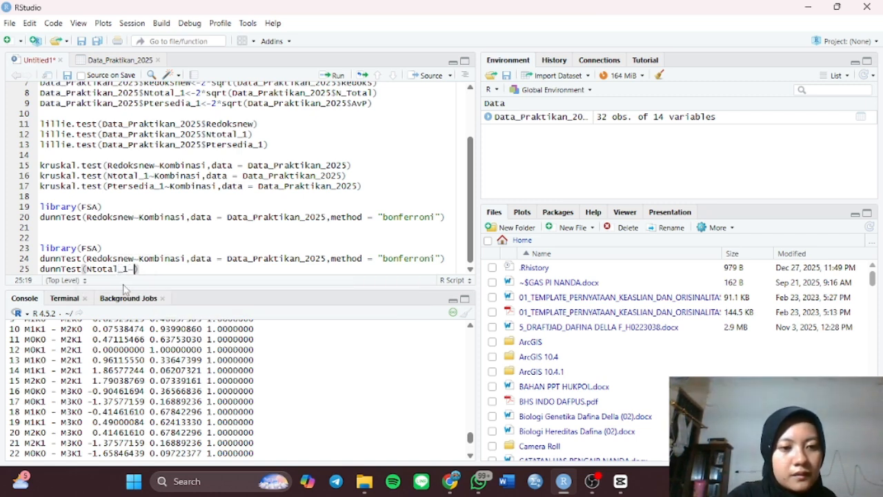
pyautogui.write('~Kombi')
pyautogui.write('nasi,da')
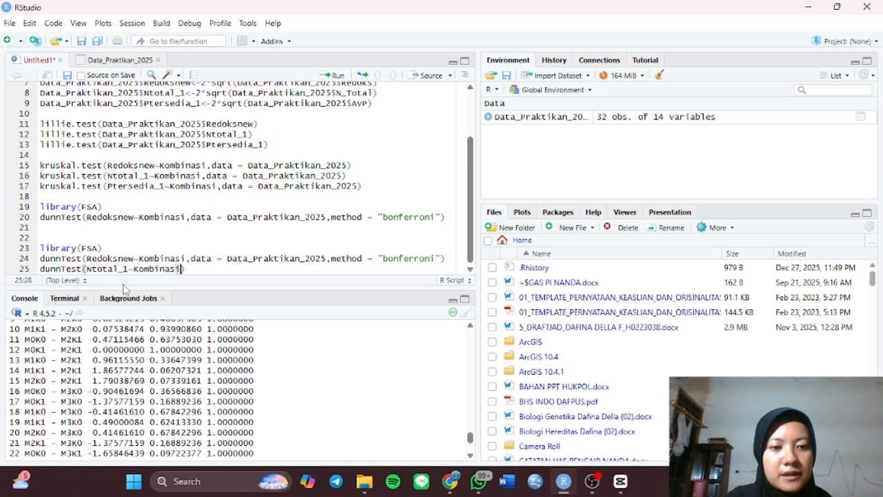
pyautogui.write('ta = ')
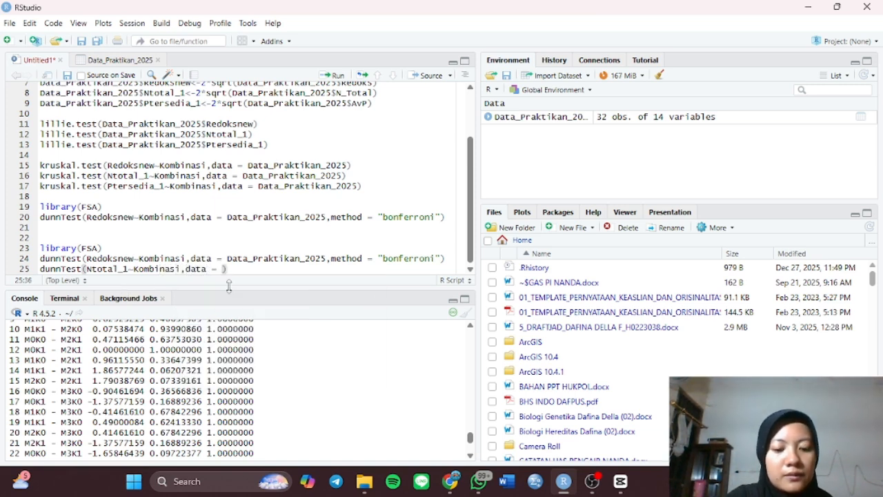
pyautogui.write('Data')
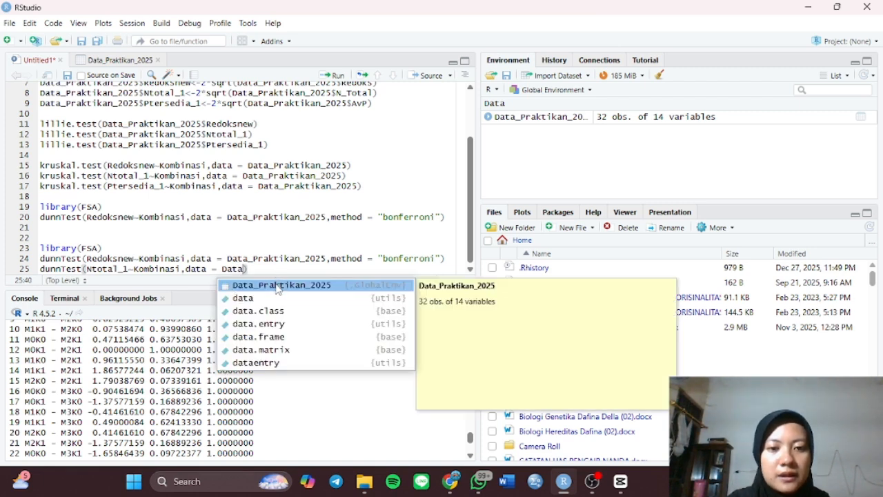
pyautogui.press('Tab')
# Add method = "bonferroni" to the Ntotal_1 dunnTest call on line 25 and run the line
pyautogui.write(',met')
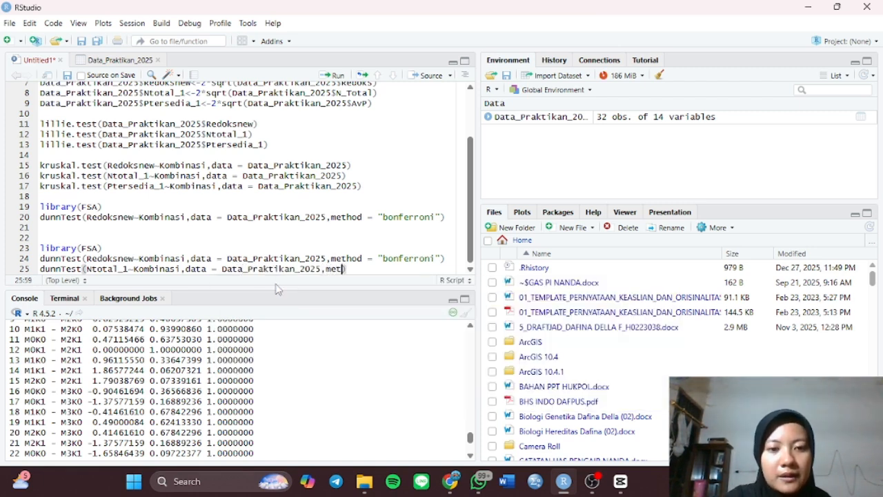
pyautogui.click(378, 288)
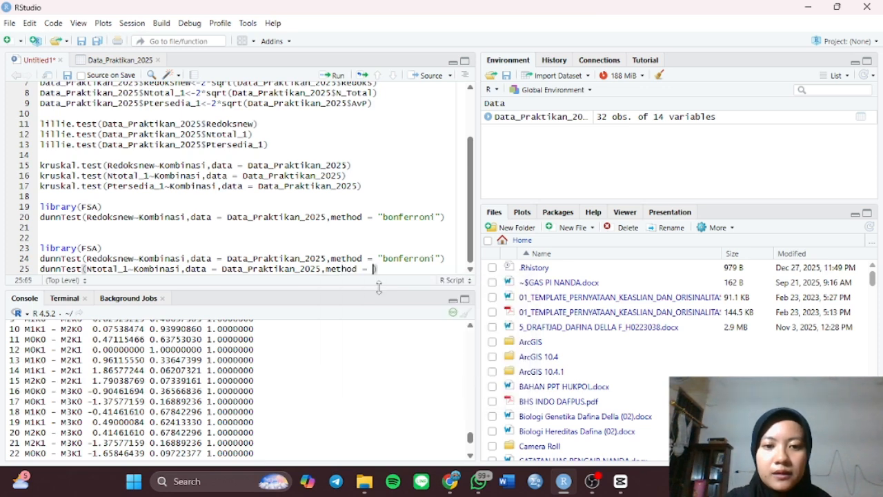
pyautogui.write('"bo')
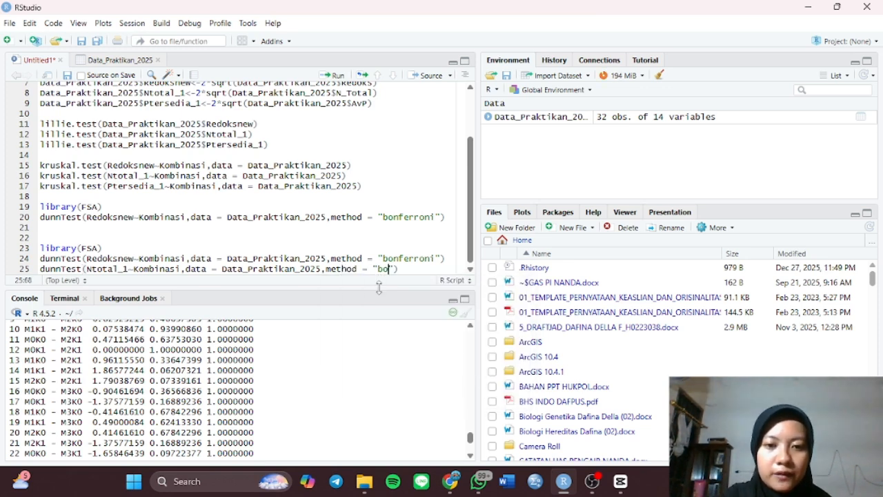
pyautogui.write('nfferrn')
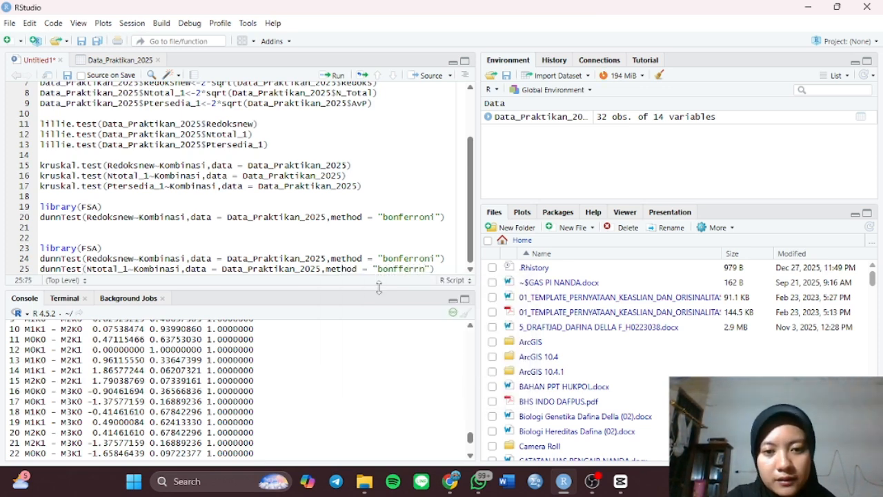
pyautogui.press('BackSpace')
pyautogui.press('BackSpace')
pyautogui.press('BackSpace')
pyautogui.press('BackSpace')
pyautogui.press('BackSpace')
pyautogui.write('erroni')
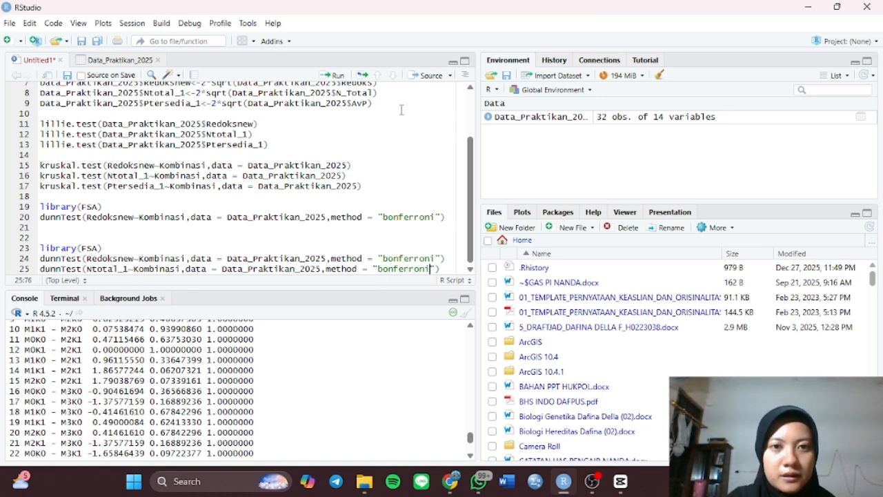
pyautogui.click(335, 75)
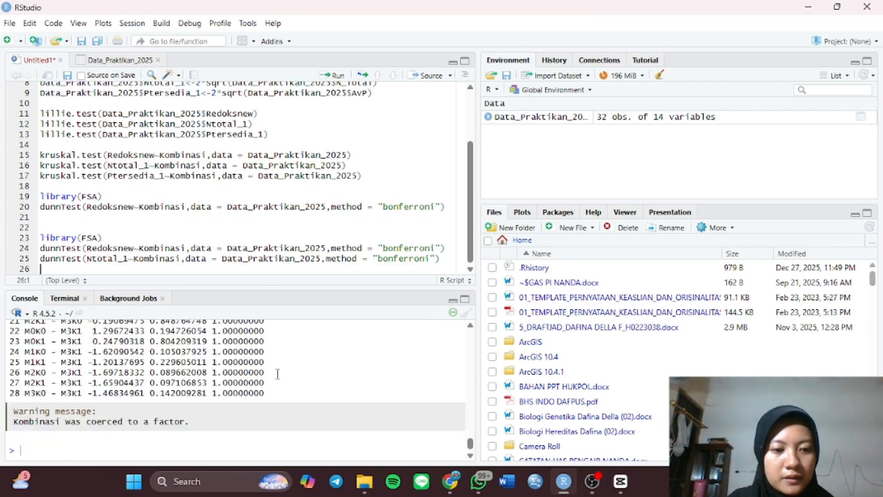
# Examine the P.unadj and P.adj values of all treatment comparisons in the Ntotal_1 Dunn test output
pyautogui.scroll(5, 277, 373)
pyautogui.scroll(3, 277, 373)
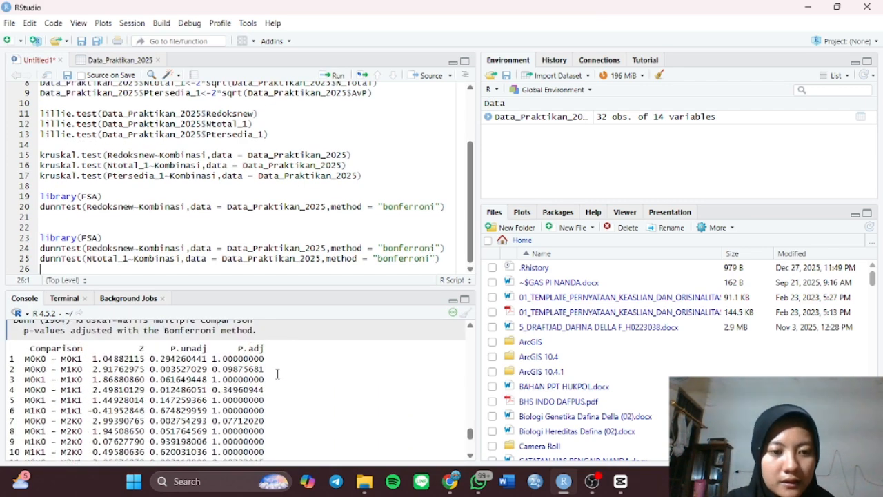
pyautogui.scroll(-1, 225, 372)
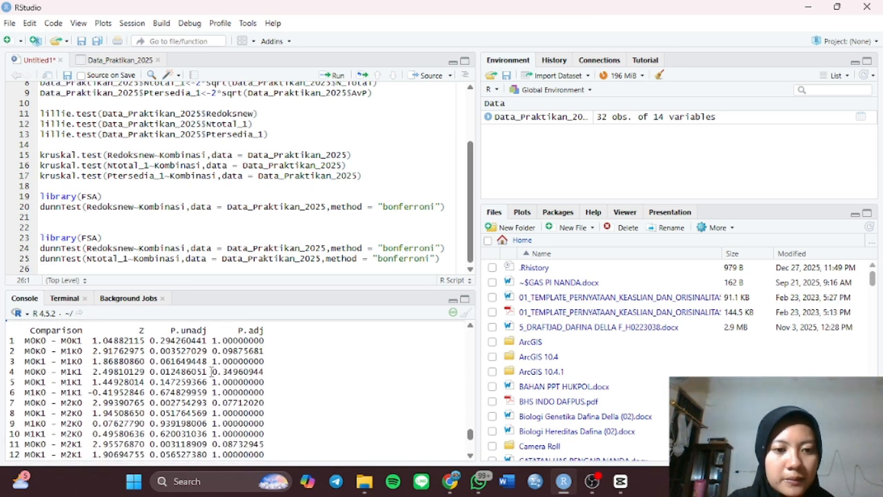
pyautogui.scroll(3, 211, 372)
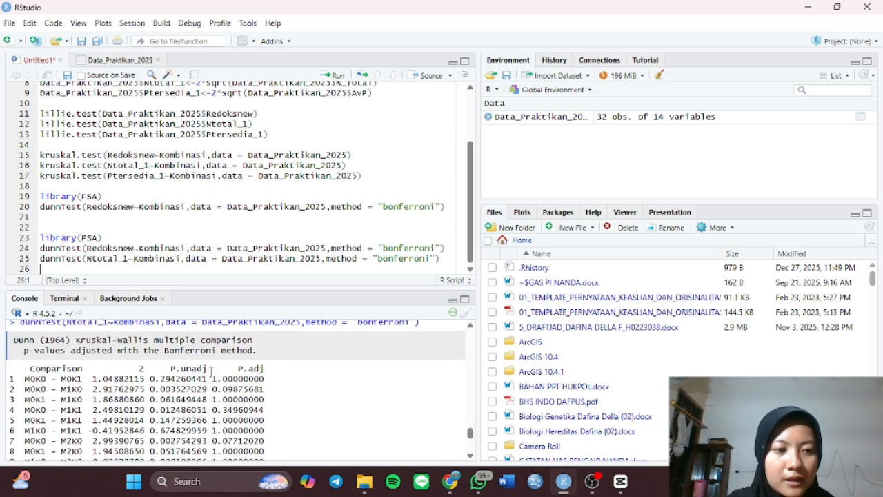
pyautogui.scroll(-3, 211, 371)
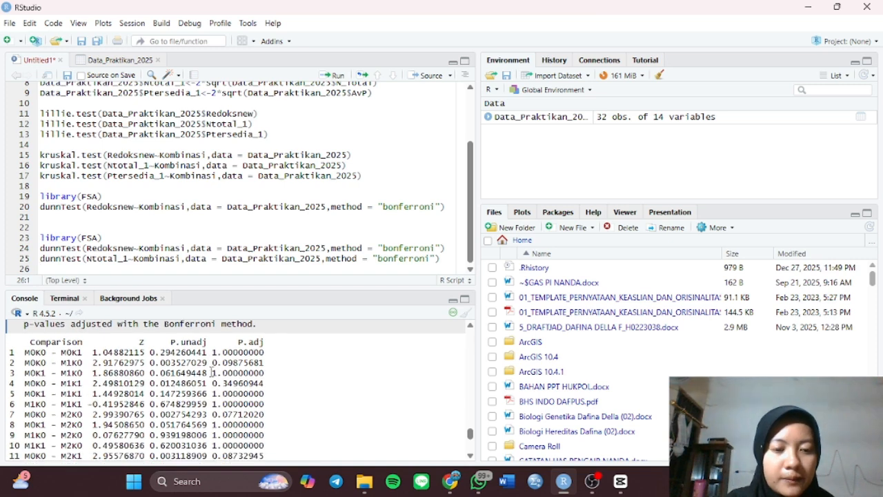
pyautogui.scroll(-5, 244, 364)
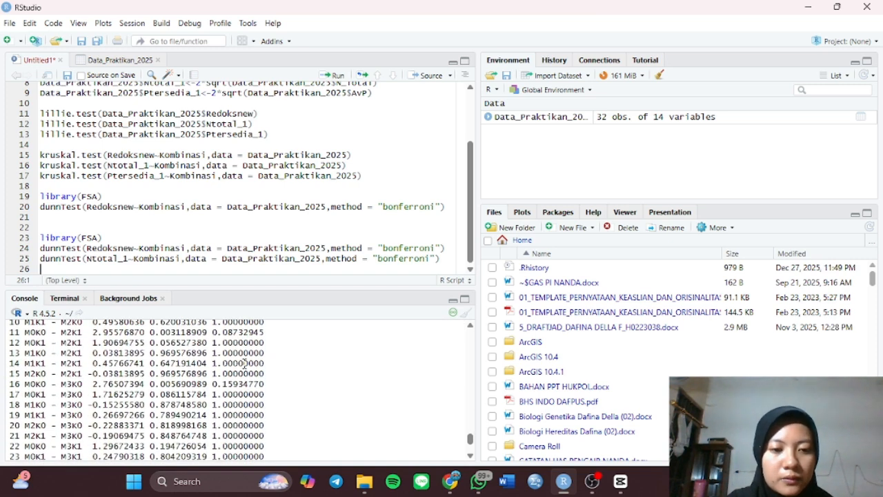
pyautogui.scroll(-3, 244, 364)
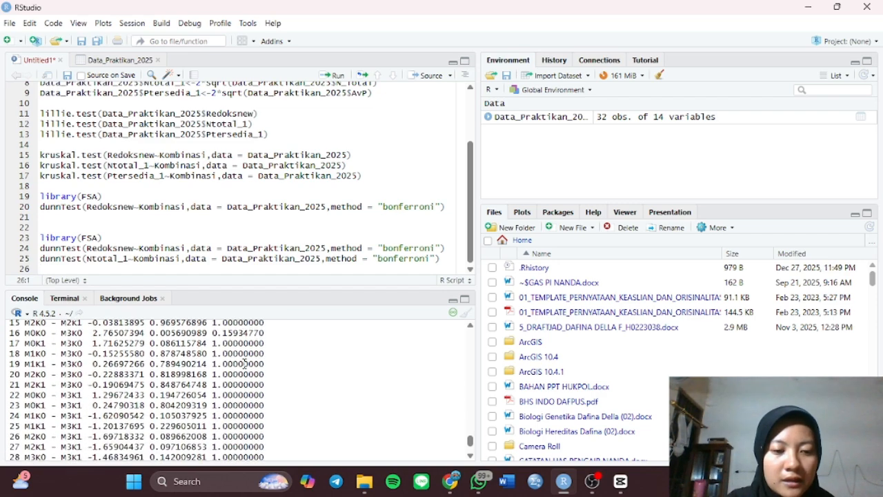
pyautogui.scroll(-2, 245, 365)
pyautogui.scroll(12, 245, 364)
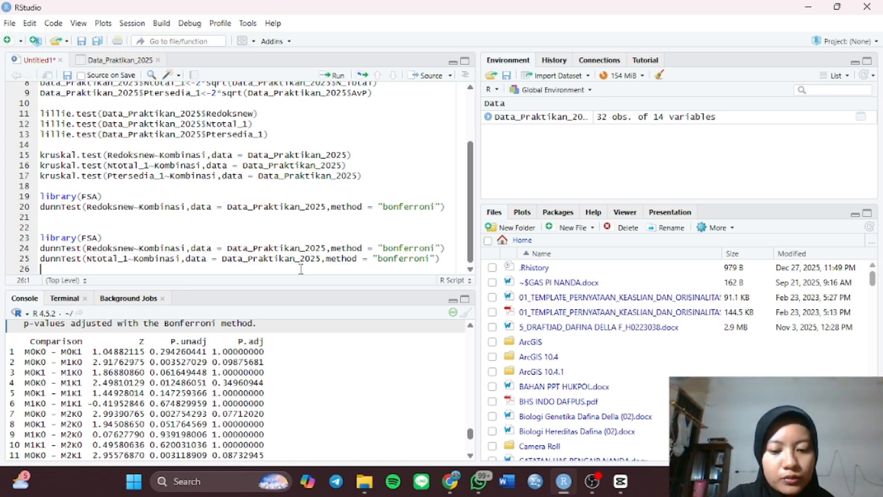
# Write a dunnTest call on line 26 with the formula Ptersedia_1~Kombinasi and data = Data_Praktikan_2025
pyautogui.write('unn')
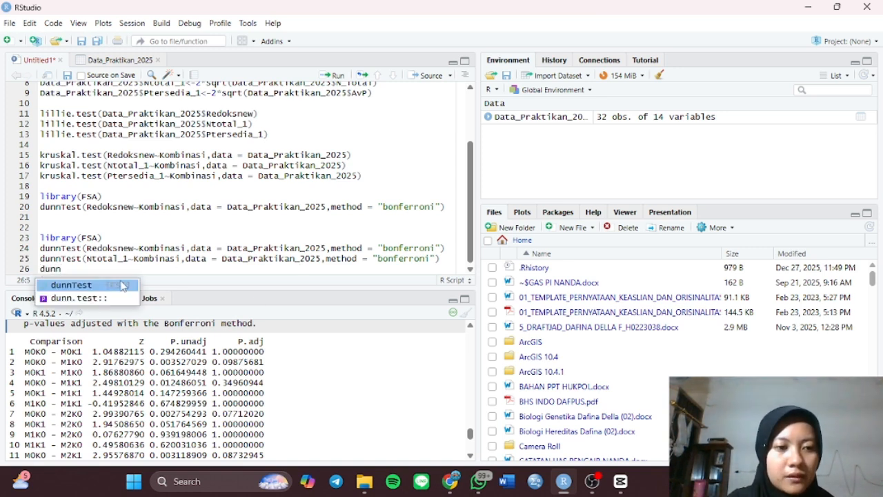
pyautogui.press('Tab')
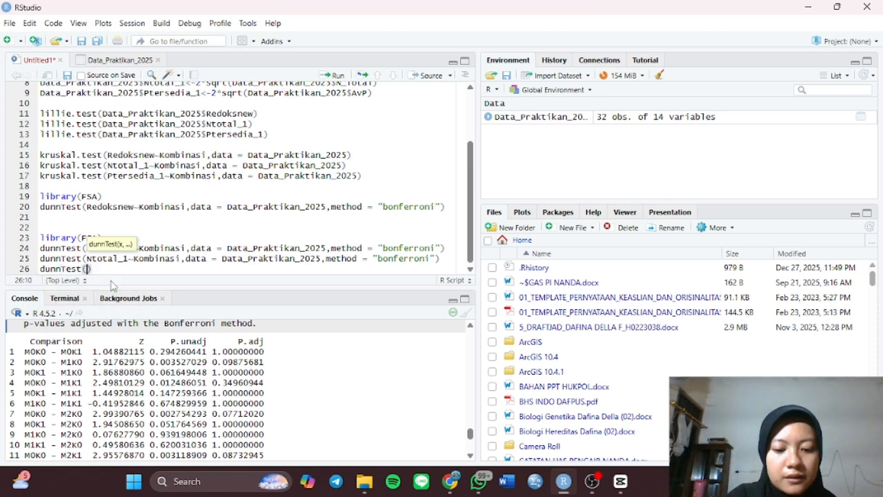
pyautogui.write('Pter')
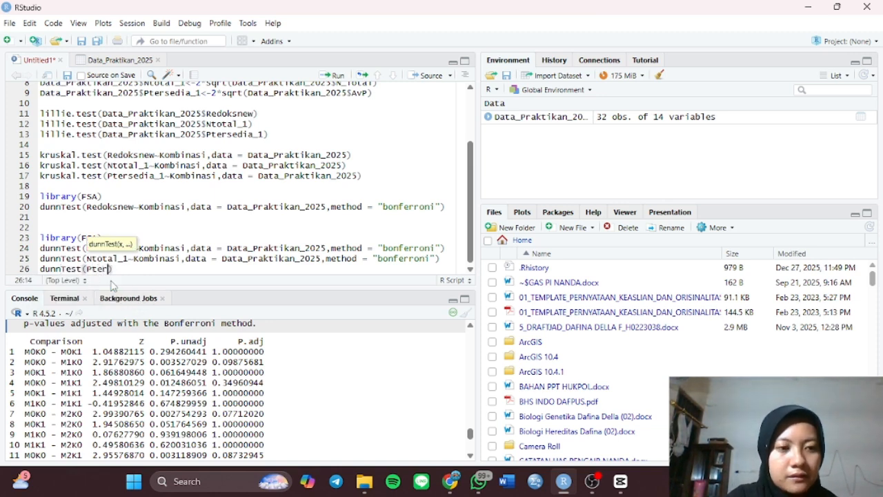
pyautogui.press('Tab')
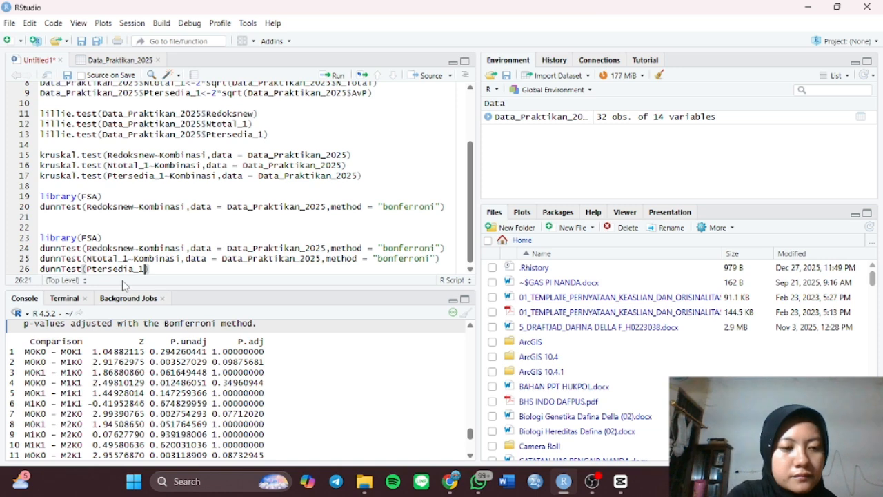
pyautogui.write('~Kombinasi,data')
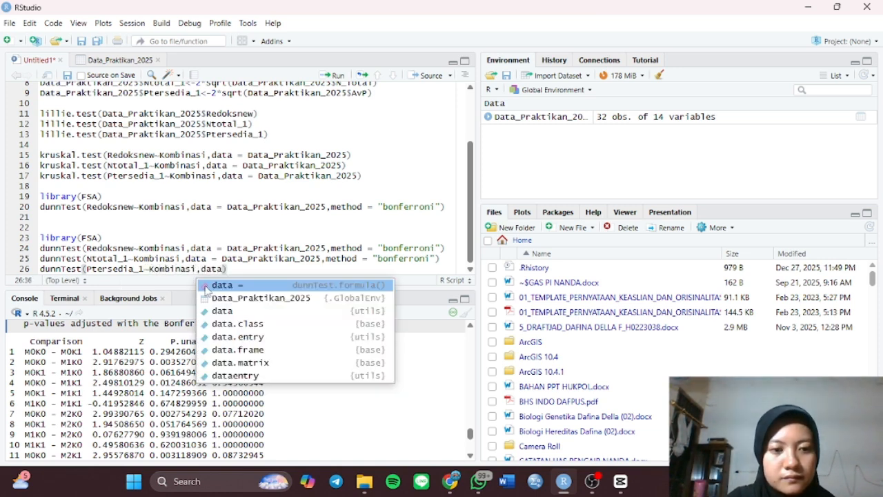
pyautogui.write(' = ')
pyautogui.write('Data_Praktikan_2025')
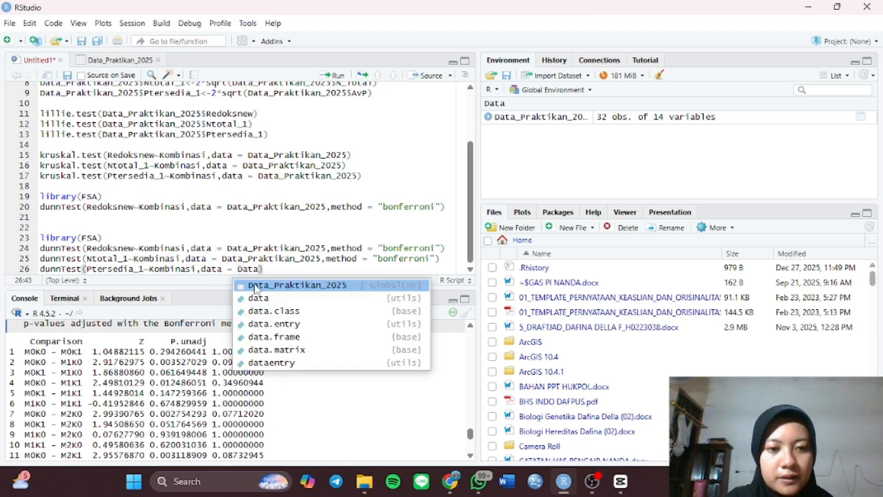
# Add method = "bonferroni" to the Ptersedia_1 dunnTest call on line 26 and run the line
pyautogui.write(',met')
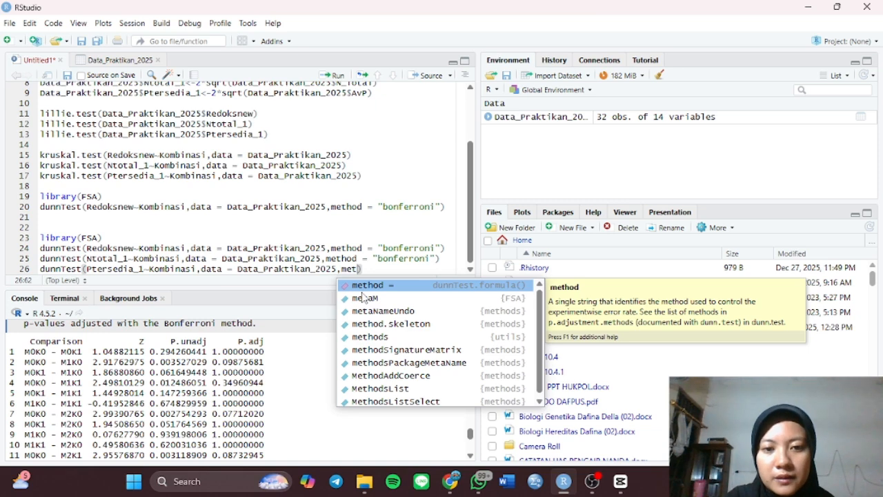
pyautogui.click(371, 290)
pyautogui.write('"bon')
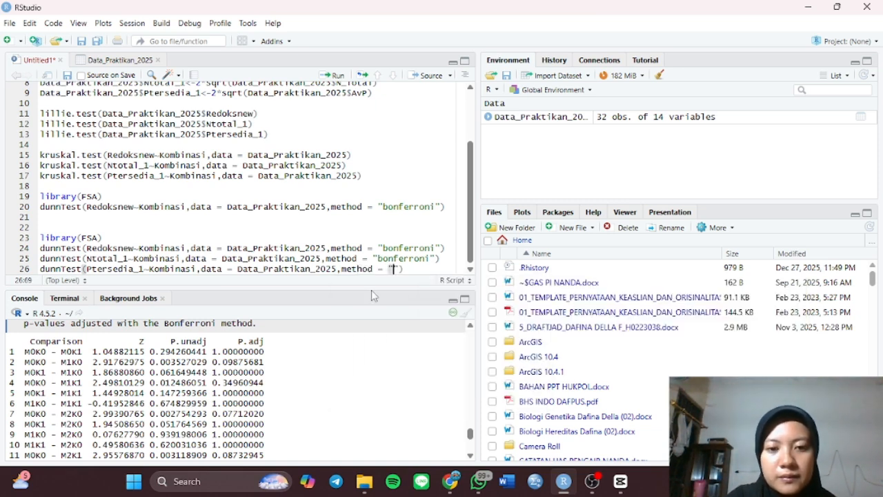
pyautogui.write('ferroni')
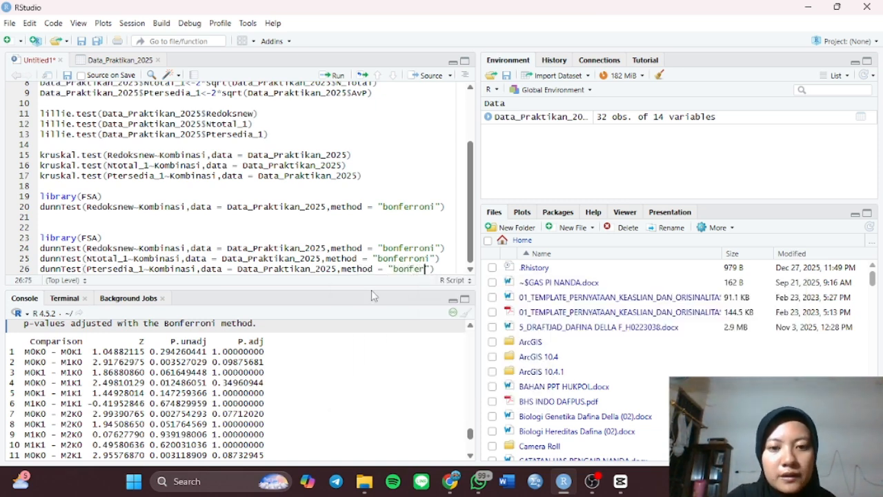
pyautogui.click(334, 75)
# Examine the P.unadj and P.adj values of all treatment comparisons in the Ptersedia_1 Dunn test output
pyautogui.scroll(9, 260, 377)
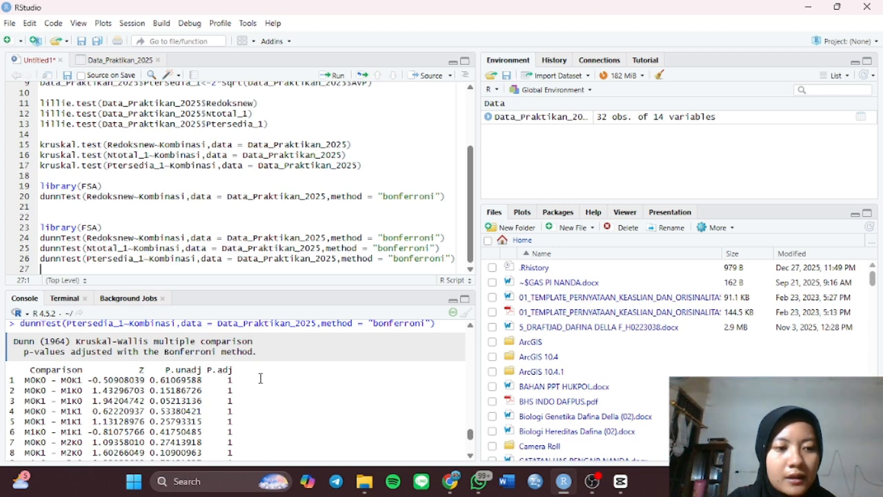
pyautogui.scroll(-2, 260, 377)
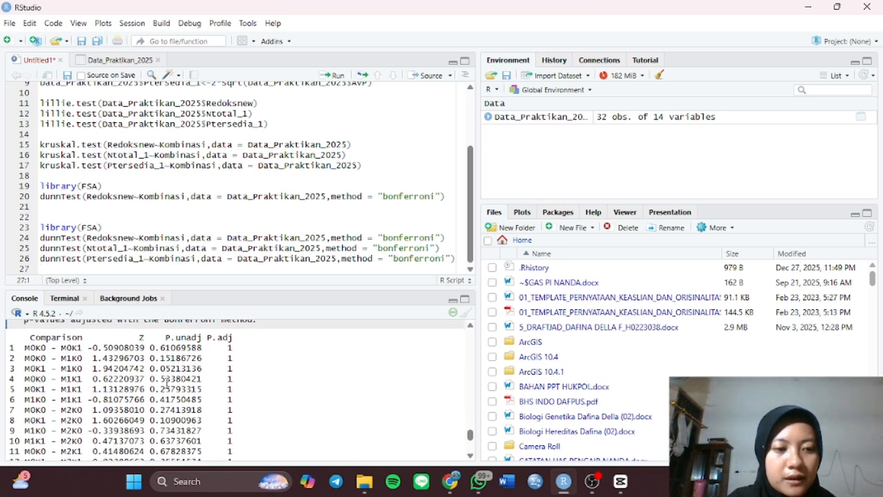
pyautogui.scroll(-8, 216, 367)
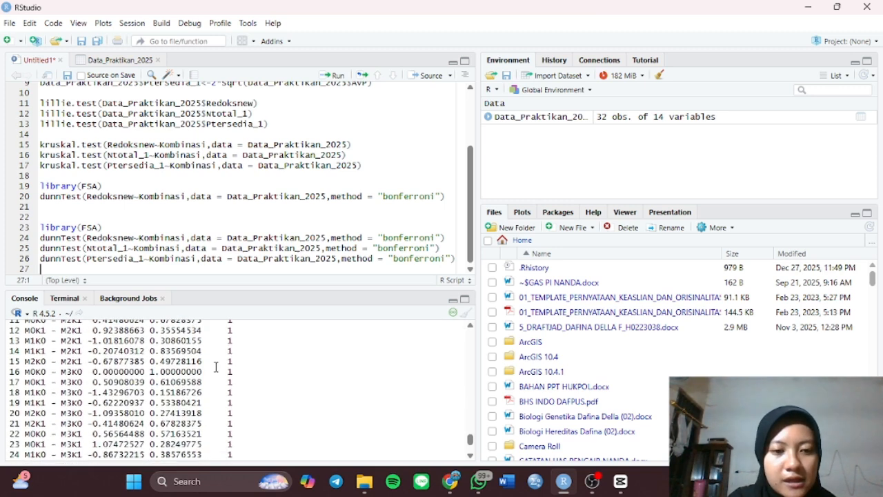
pyautogui.scroll(11, 216, 367)
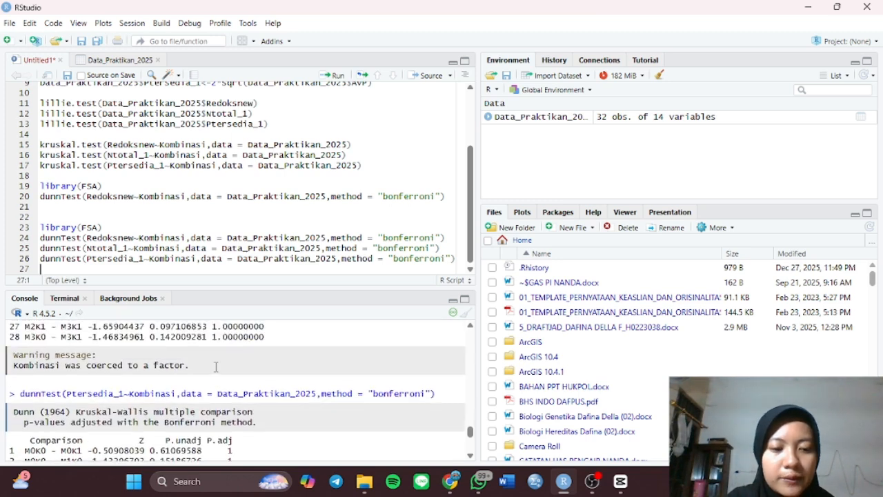
pyautogui.scroll(-4, 216, 367)
pyautogui.scroll(2, 216, 367)
pyautogui.scroll(-2, 216, 367)
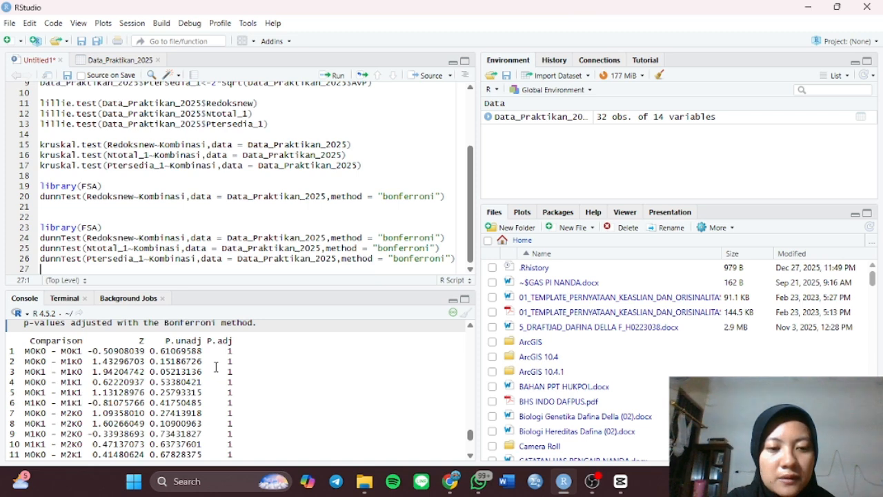
pyautogui.scroll(2, 216, 367)
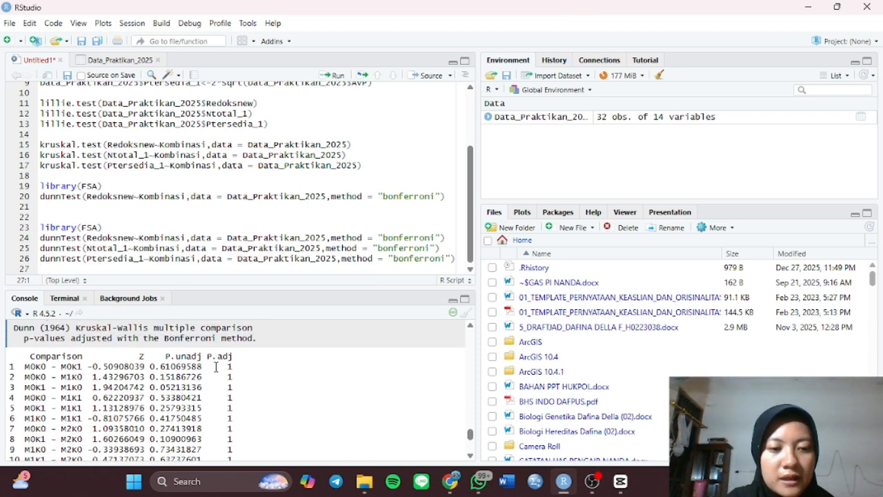
# Begin a cor.test call on line 28 of the script, assigned to an object named korelasi
pyautogui.hotkey('ctrl', 'Return')
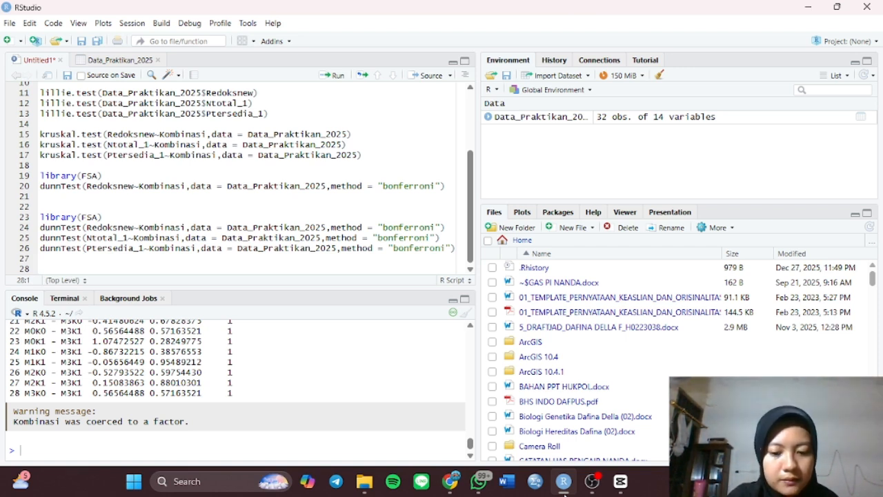
pyautogui.write('korela')
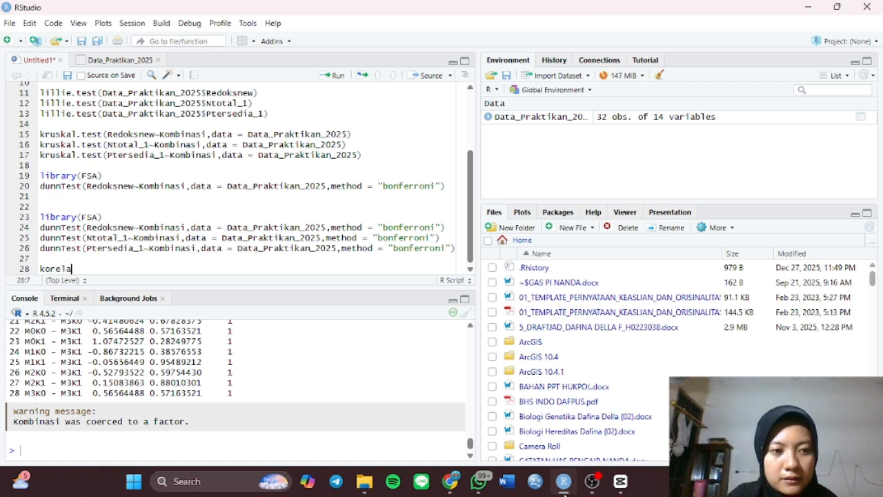
pyautogui.write('si')
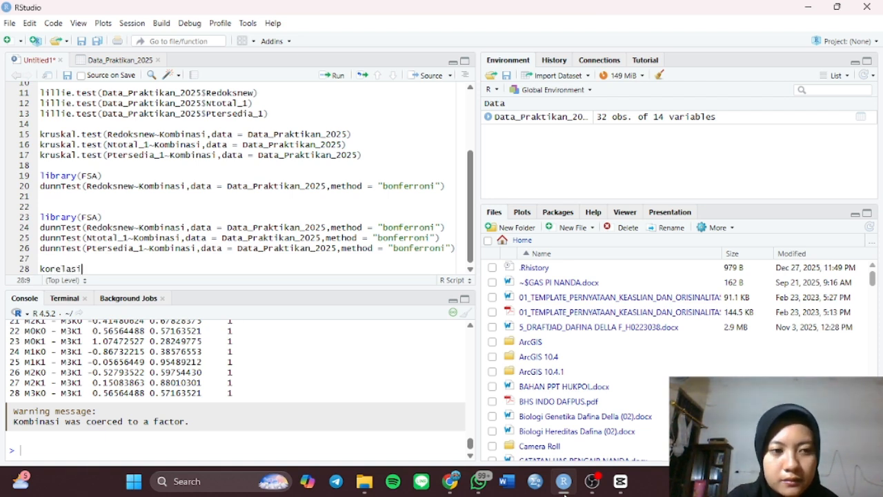
pyautogui.write('<')
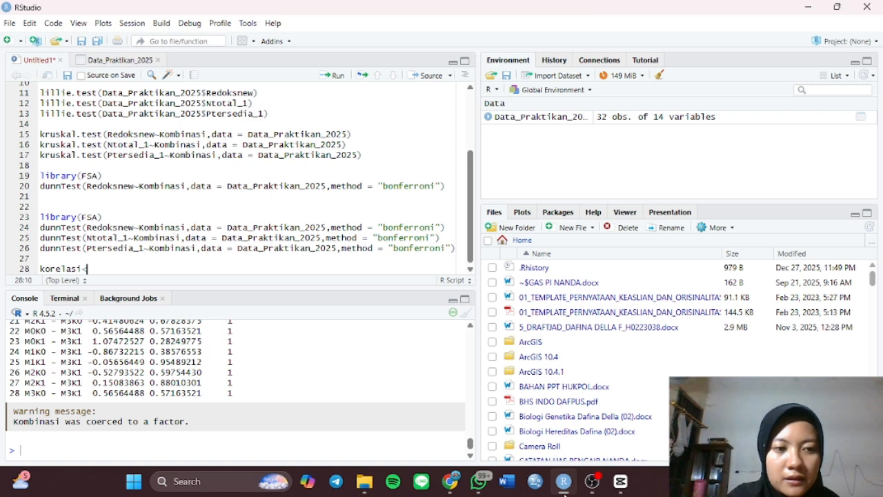
pyautogui.write('-c')
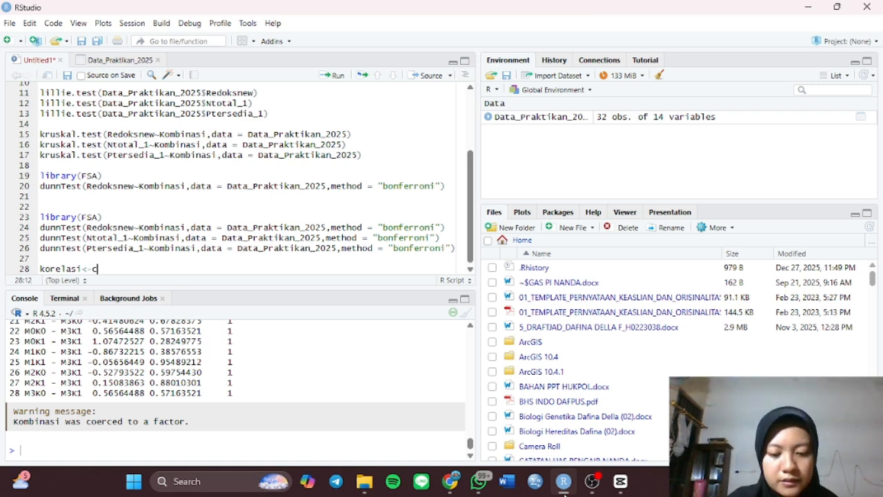
pyautogui.write('or')
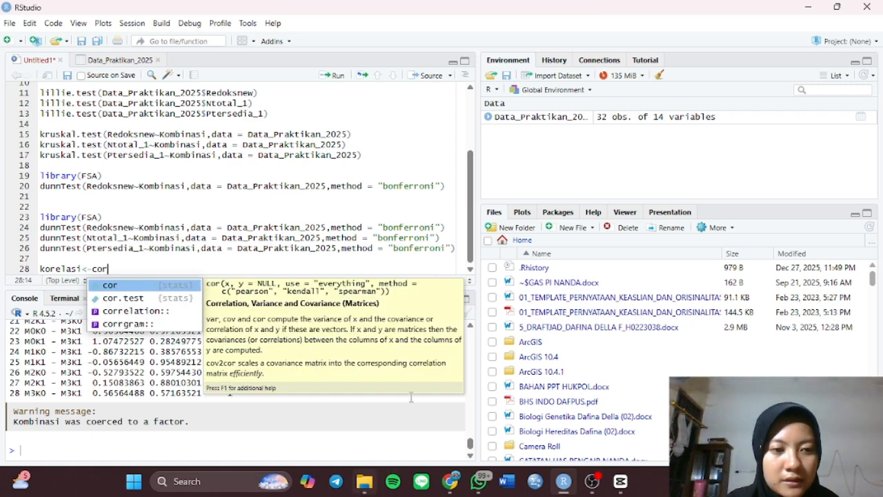
pyautogui.click(188, 304)
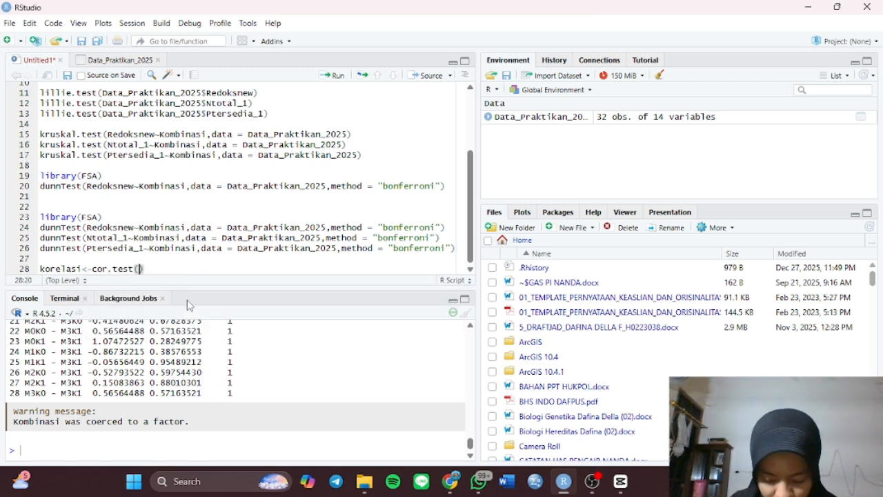
# Give the line 28 cor.test call the arguments Data_Praktikan_2025$Redoksnew and Data_Praktikan_2025$Ntotal_1, and run the line
pyautogui.write('Data')
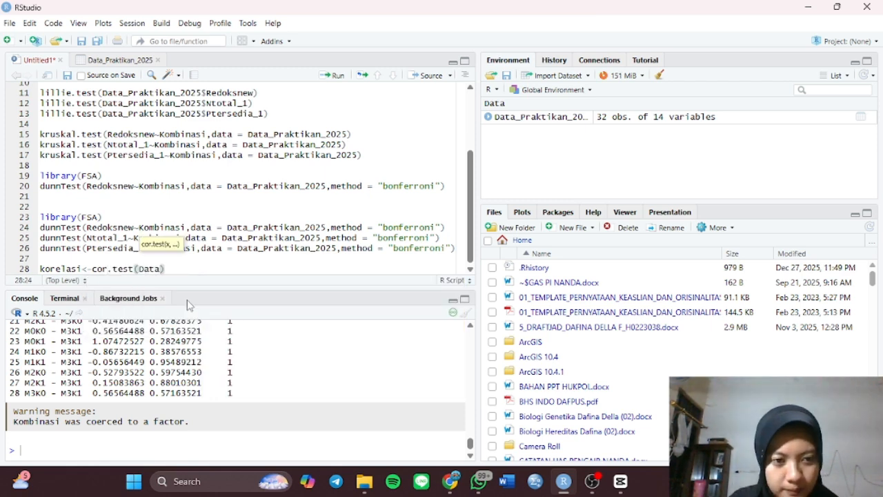
pyautogui.click(205, 287)
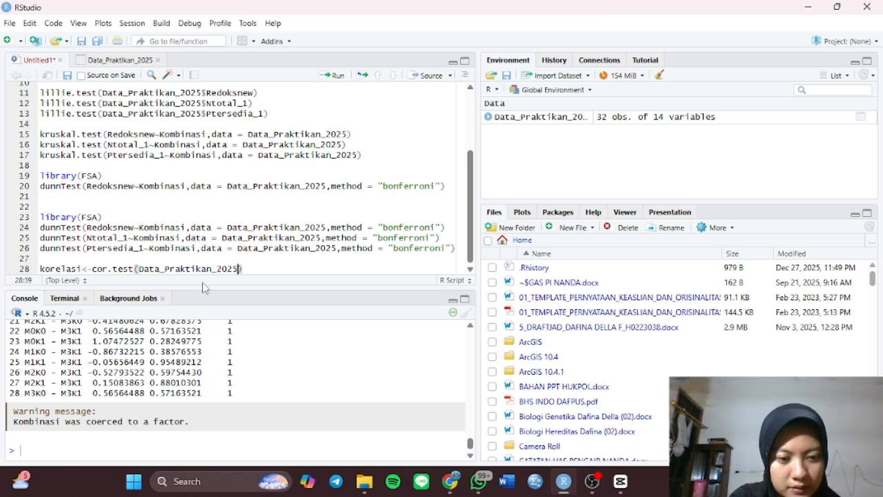
pyautogui.write('$')
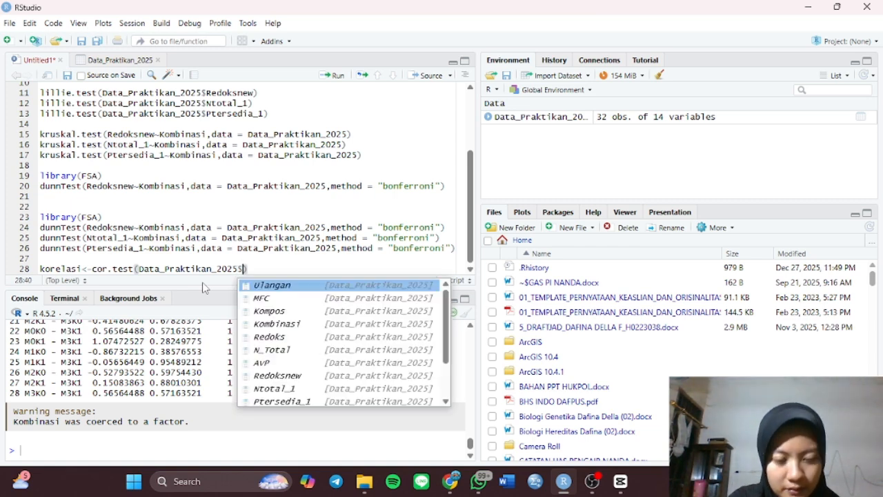
pyautogui.click(301, 381)
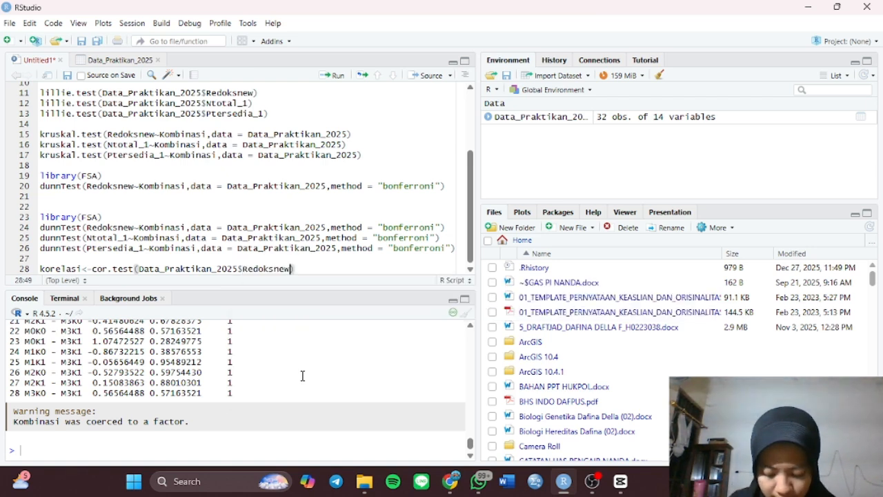
pyautogui.write(',Data')
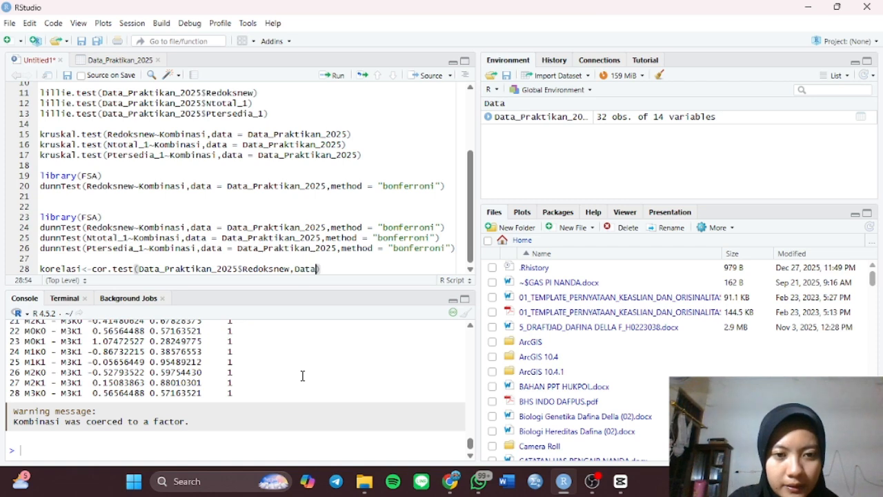
pyautogui.click(350, 285)
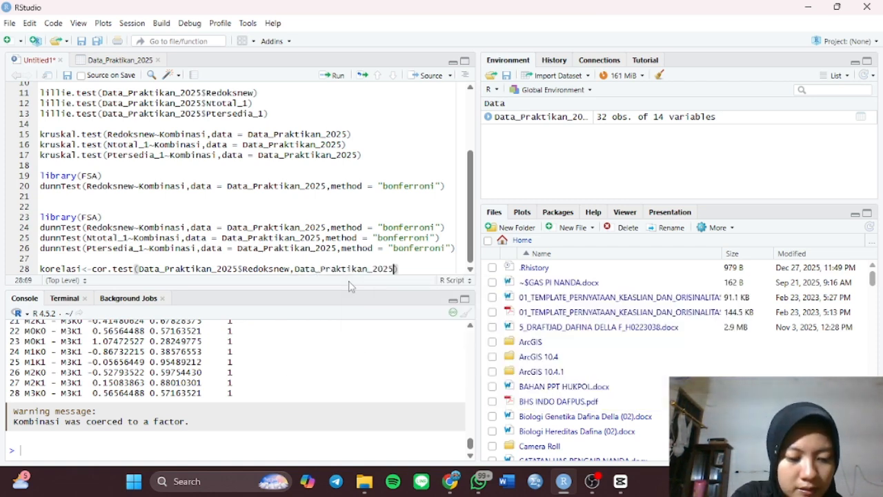
pyautogui.write('$')
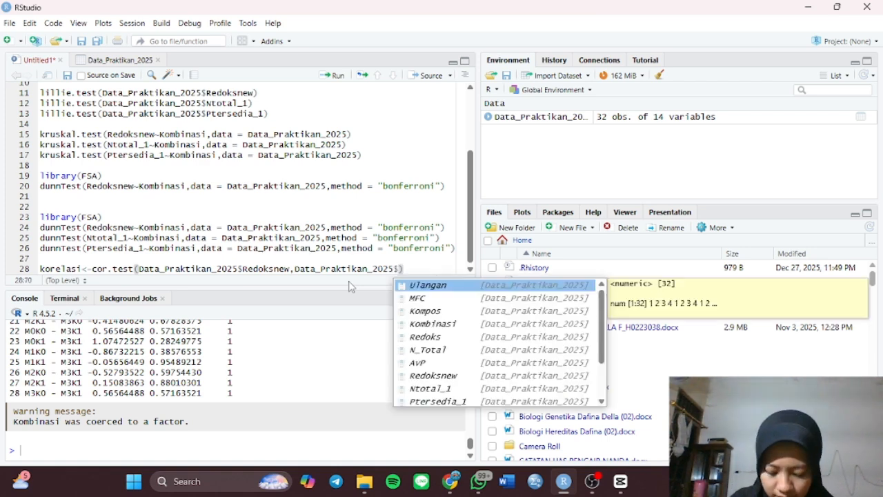
pyautogui.write('N')
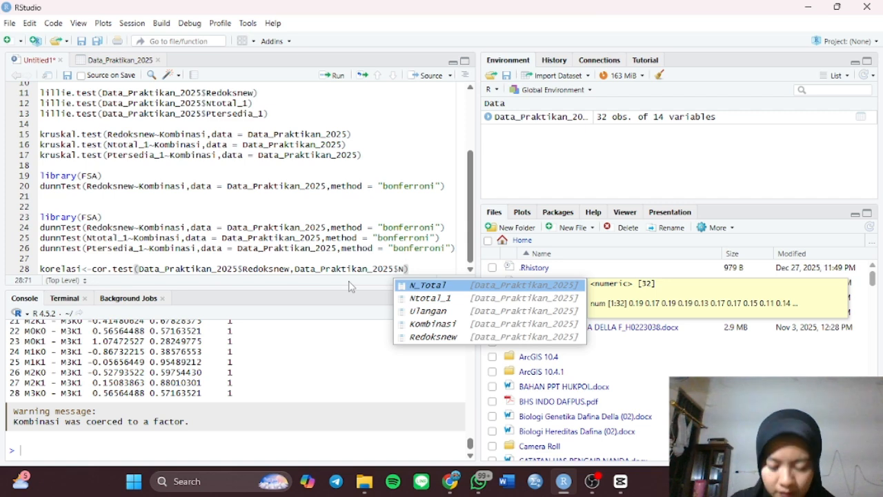
pyautogui.click(423, 298)
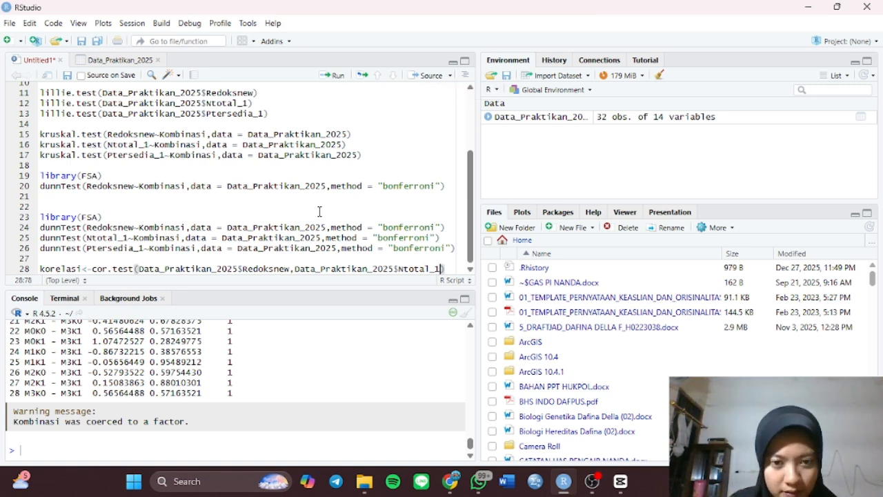
pyautogui.click(448, 269)
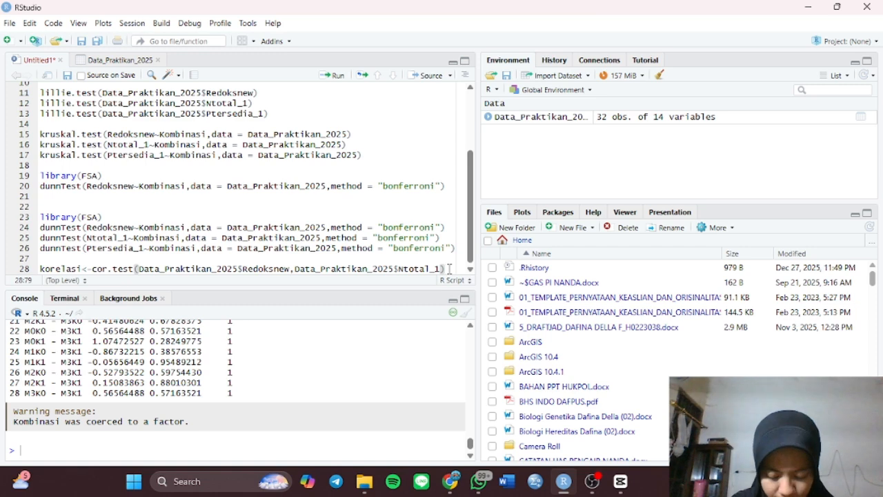
pyautogui.click(335, 76)
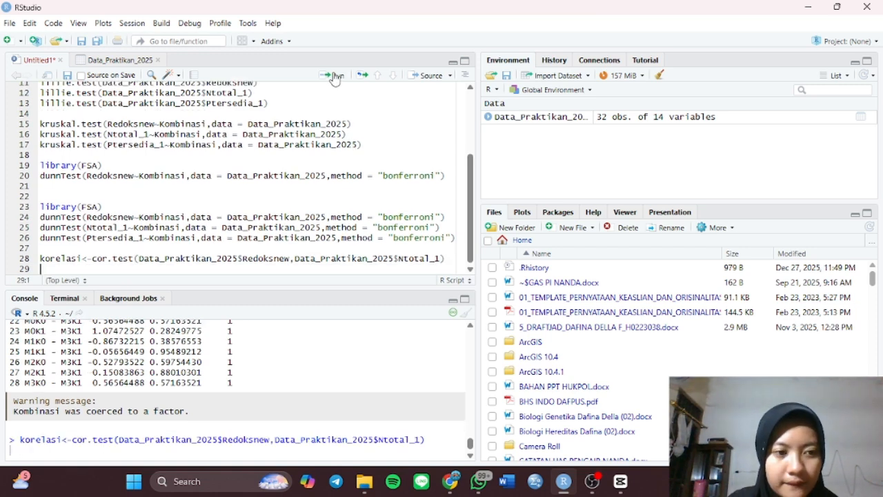
# Add print(korelasi) on line 29, run it and examine the Pearson correlation output
pyautogui.write('p')
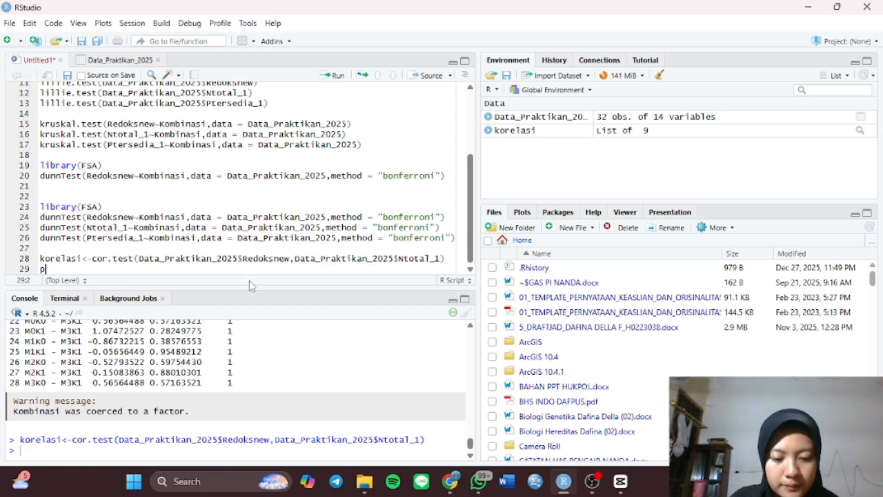
pyautogui.write('rint')
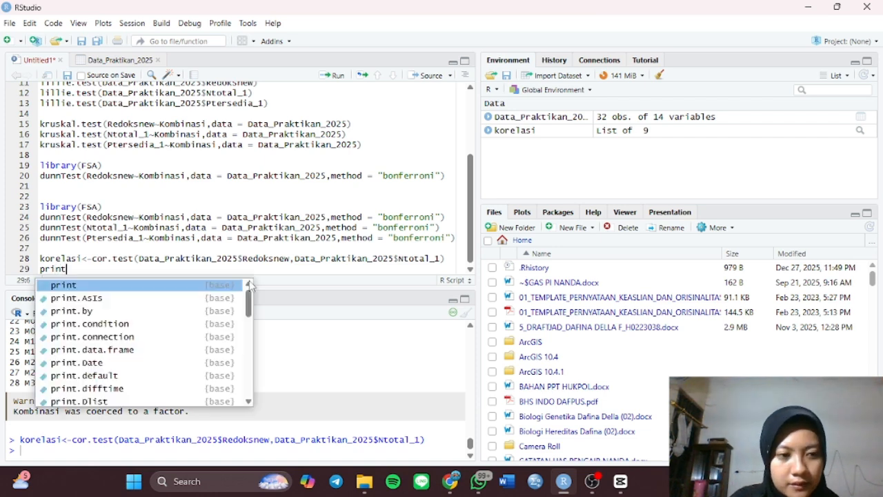
pyautogui.write('(ko')
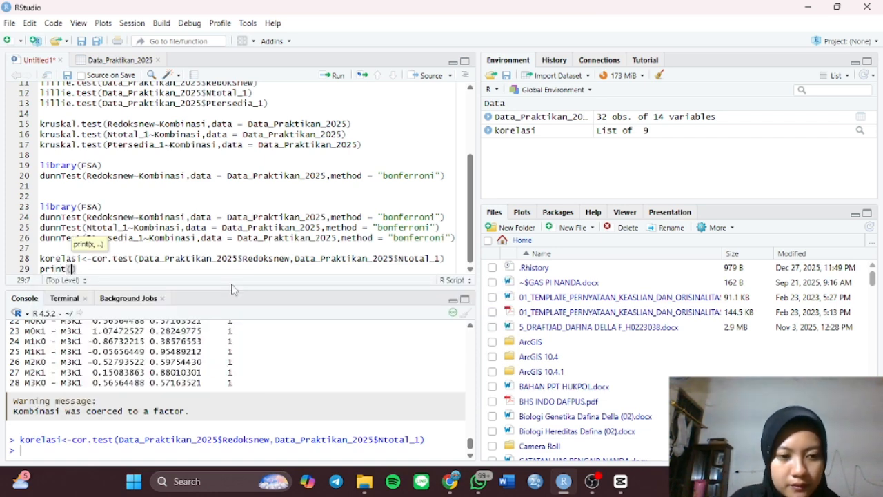
pyautogui.write('relasi')
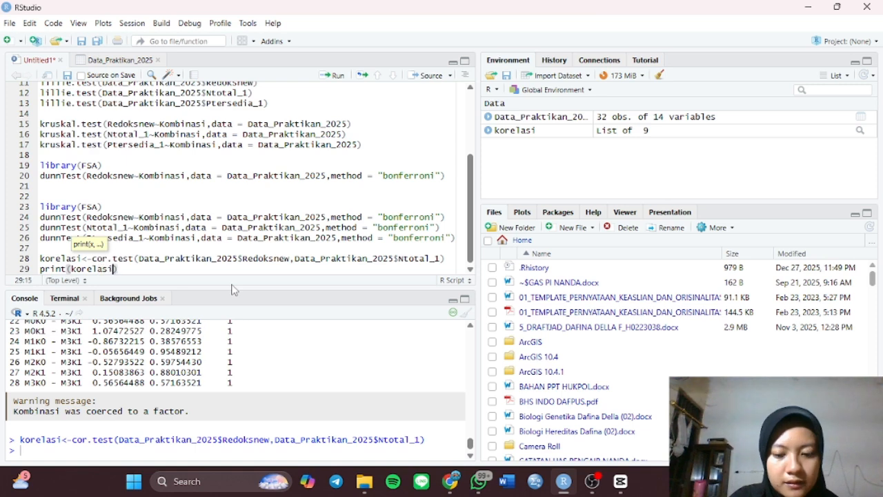
pyautogui.click(334, 75)
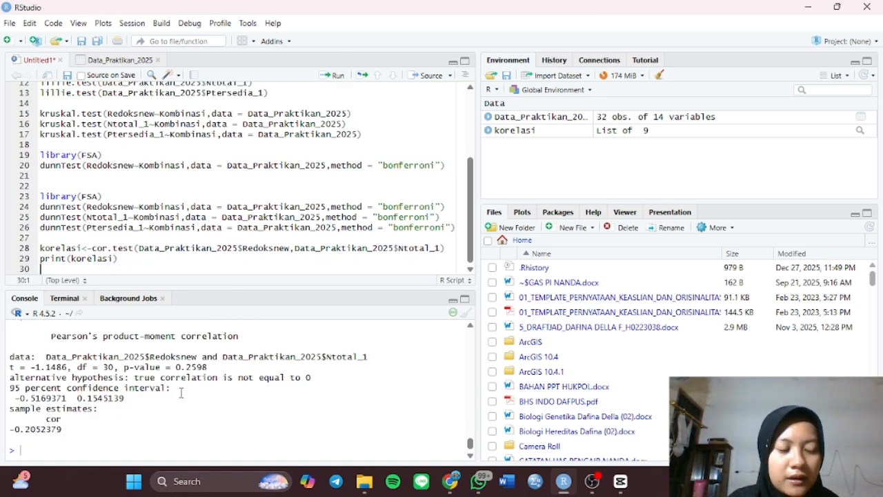
pyautogui.scroll(1, 181, 392)
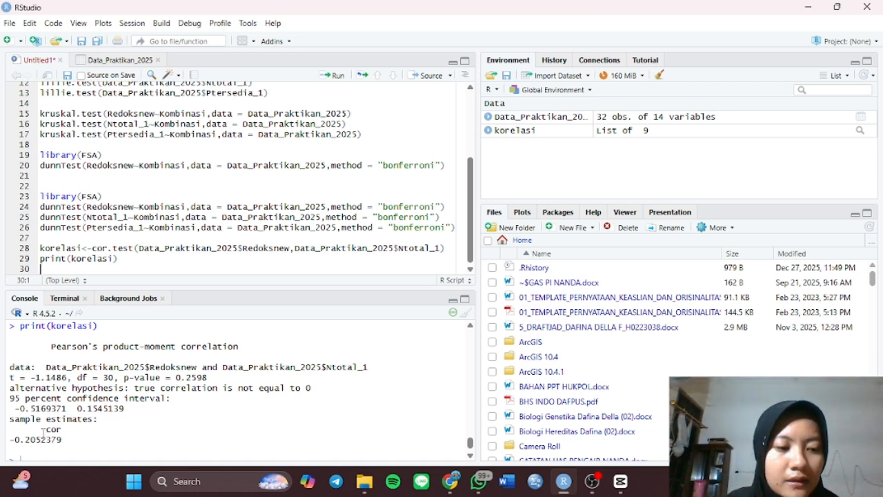
pyautogui.scroll(-1, 43, 433)
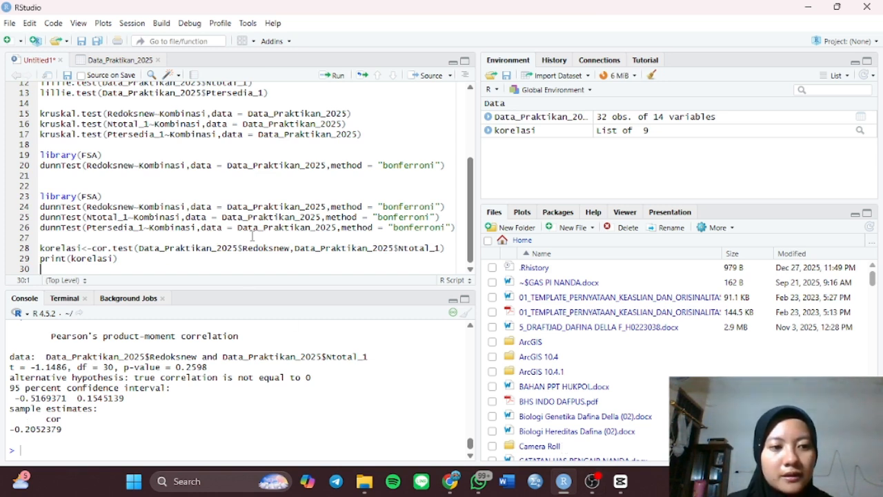
# Begin another cor.test call assigned to korelasi on line 30, below the print line
pyautogui.write('ko')
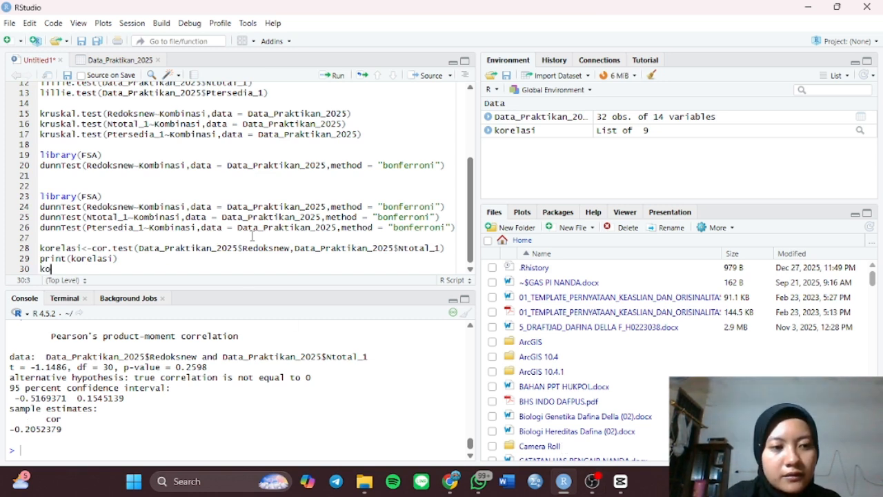
pyautogui.write('re')
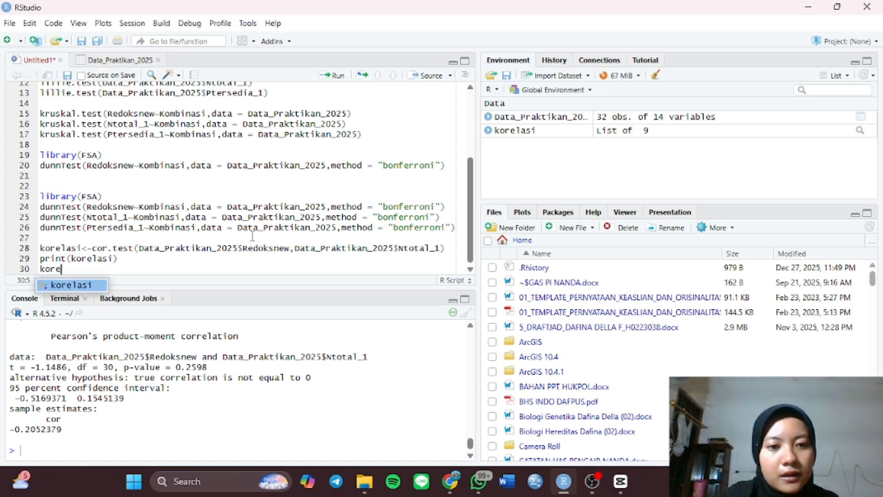
pyautogui.press('Tab')
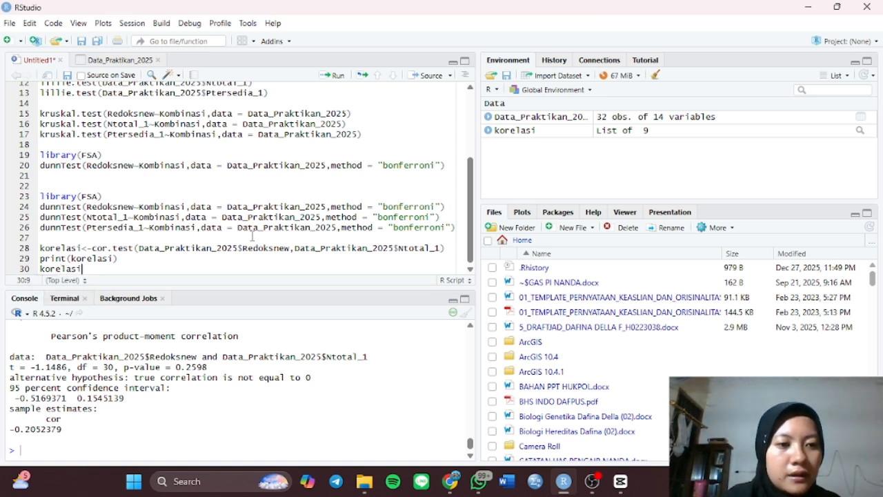
pyautogui.write('<')
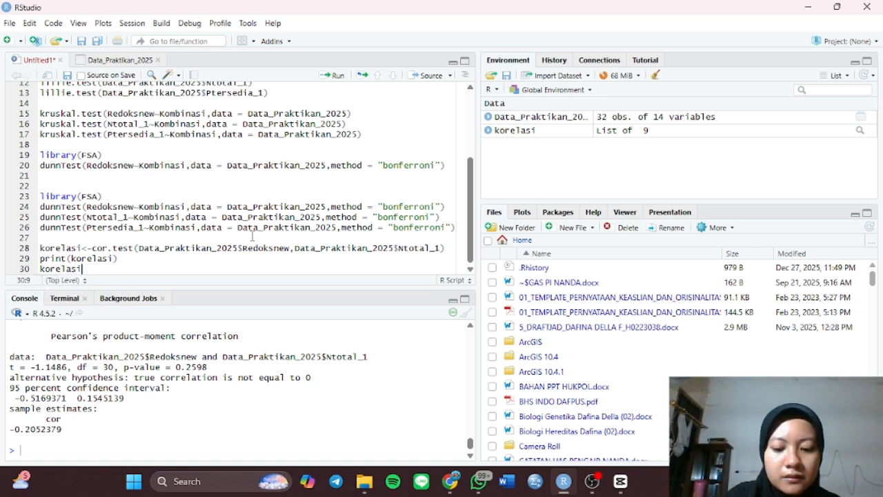
pyautogui.write('-cor')
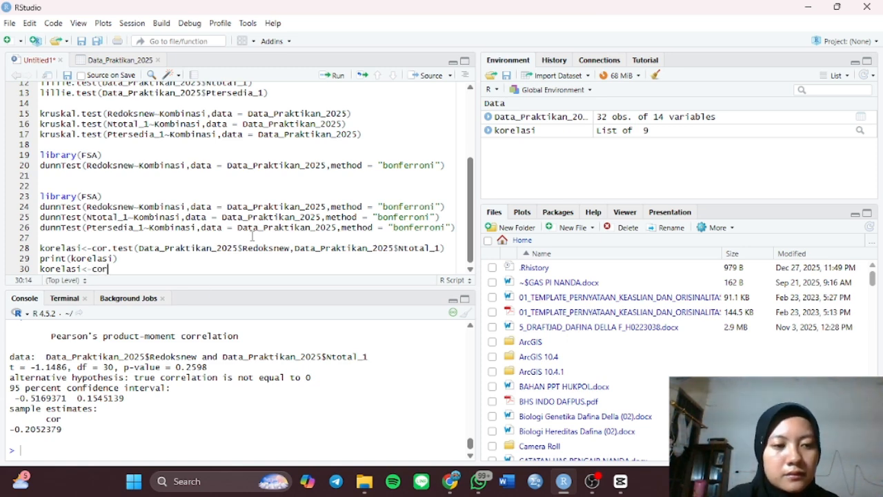
pyautogui.click(165, 297)
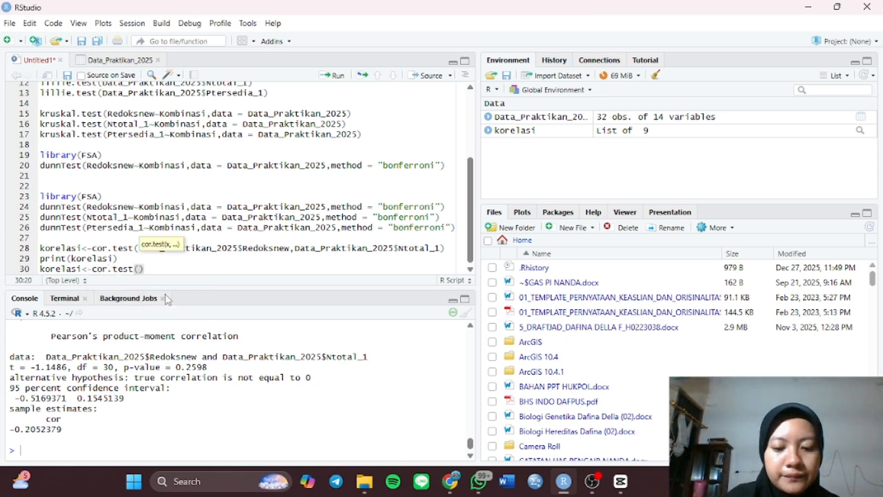
# Give the line 30 cor.test call the arguments Data_Praktikan_2025$Redoksnew and Data_Praktikan_2025$Ptersedia_1, and run the line
pyautogui.write('Data')
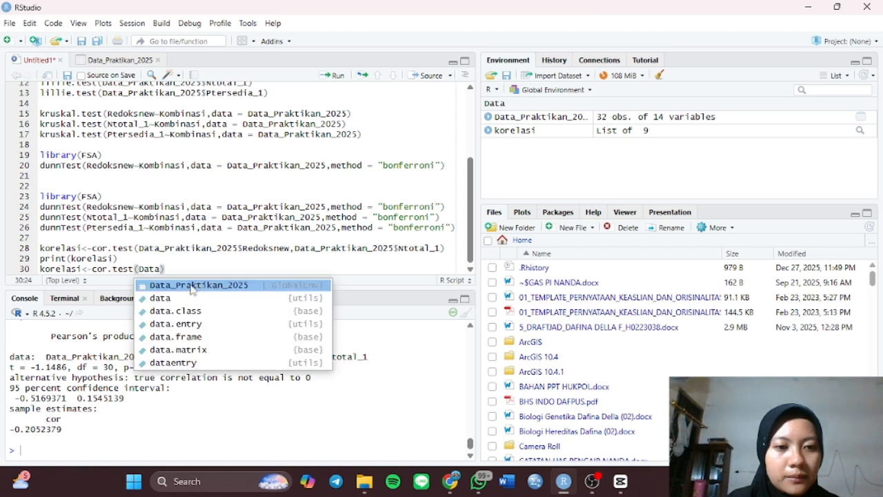
pyautogui.click(193, 285)
pyautogui.write('$')
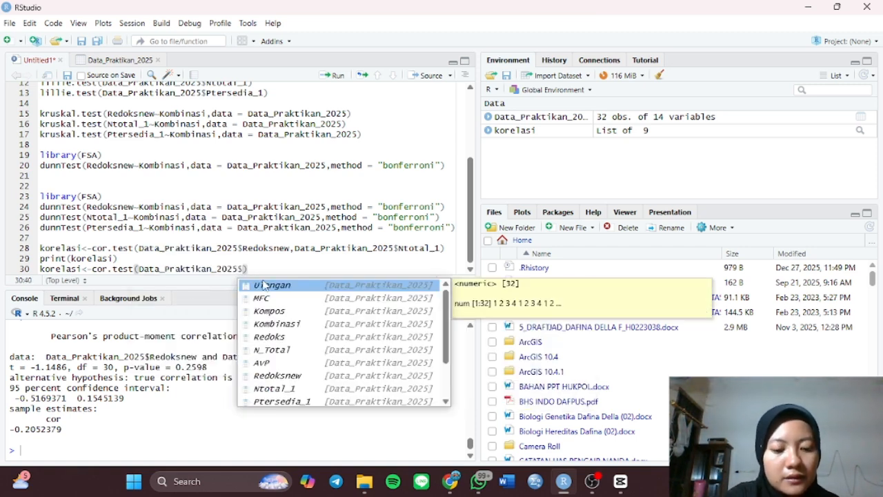
pyautogui.write('Red')
pyautogui.click(276, 297)
pyautogui.write(',')
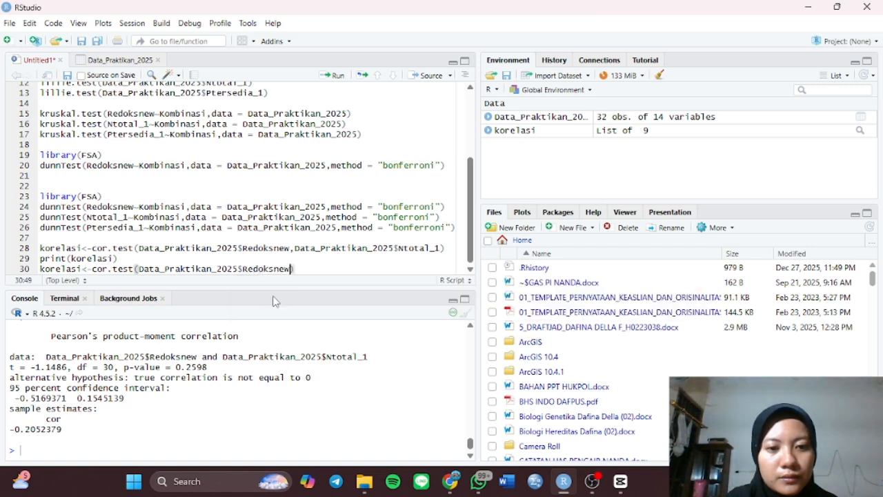
pyautogui.write('Data')
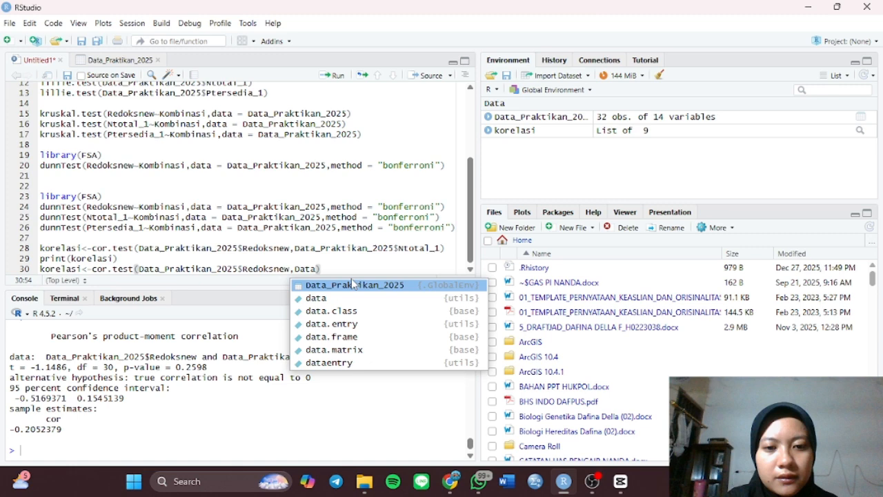
pyautogui.press('Tab')
pyautogui.write('$')
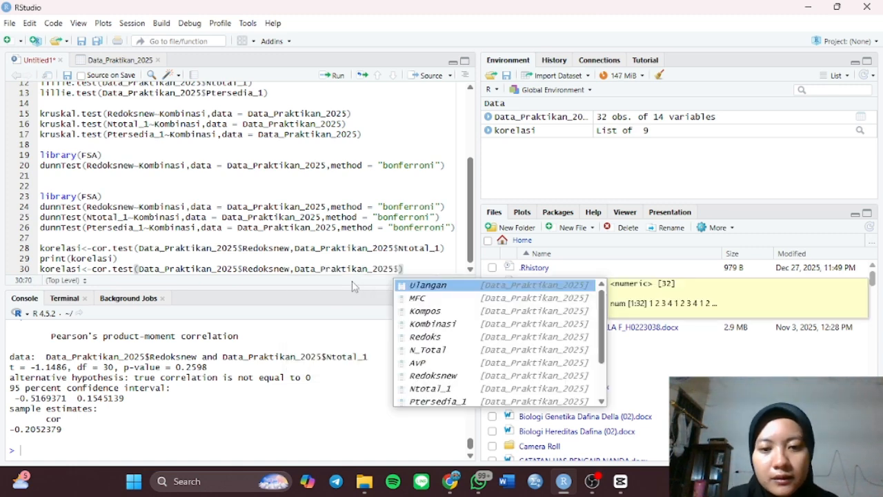
pyautogui.click(435, 400)
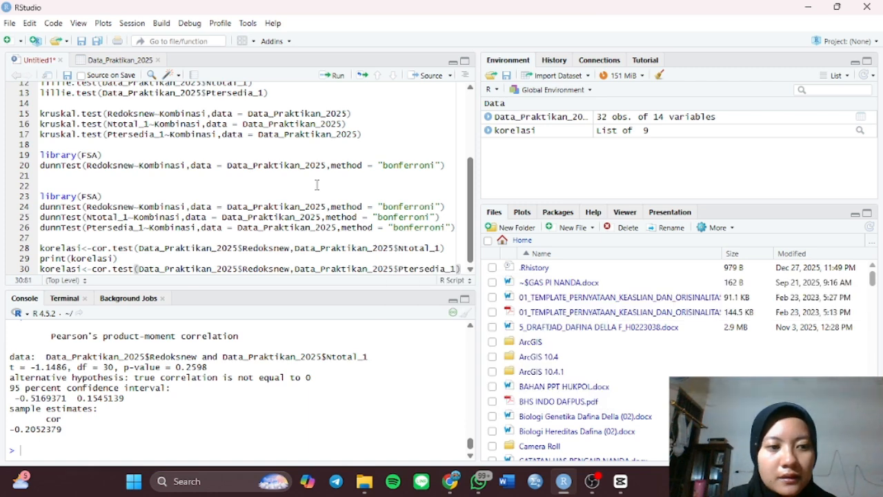
pyautogui.click(331, 76)
# Add print(korelasi) on line 31, run it and examine the Pearson correlation output for Redoksnew and Ptersedia_1
pyautogui.write('print(')
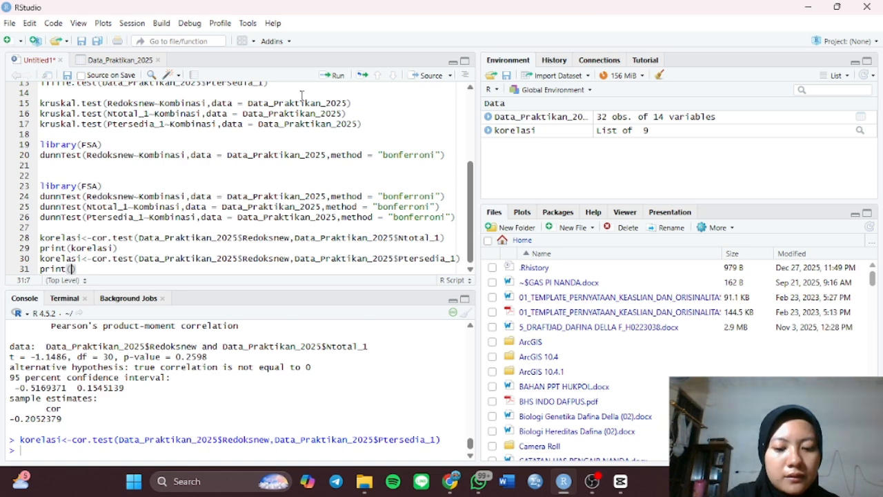
pyautogui.write('korelasi')
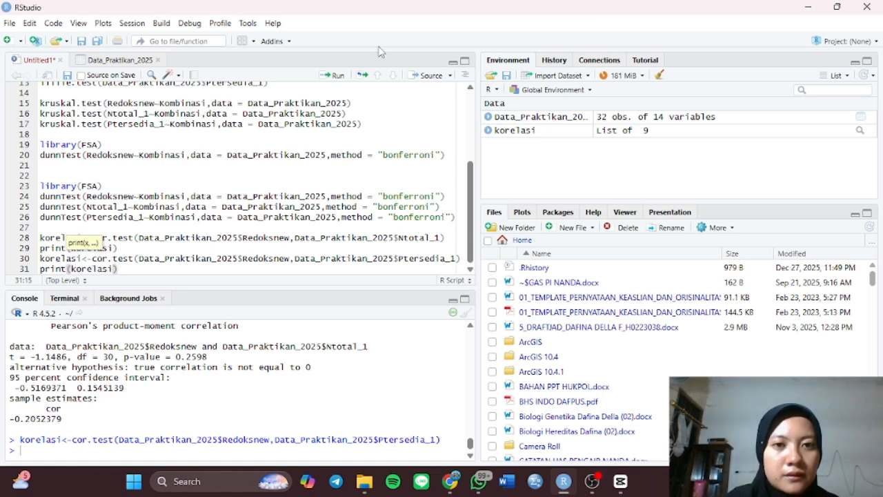
pyautogui.click(334, 75)
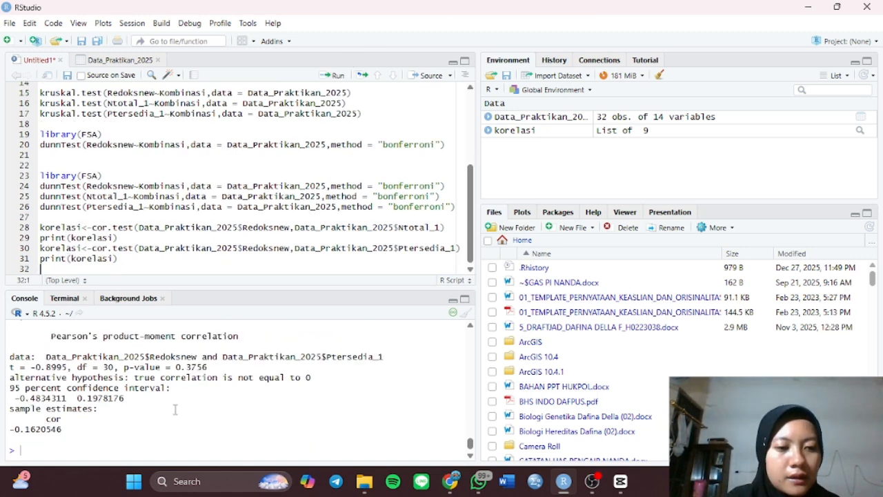
pyautogui.scroll(1, 175, 409)
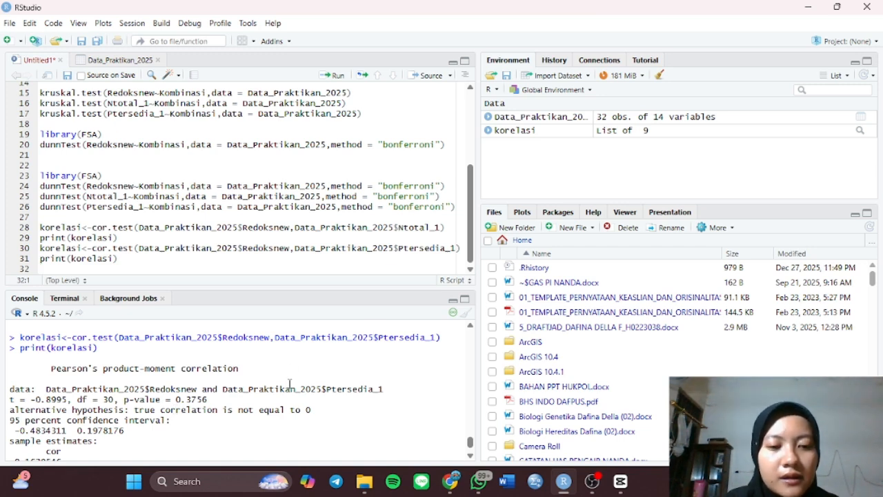
pyautogui.scroll(-1, 289, 384)
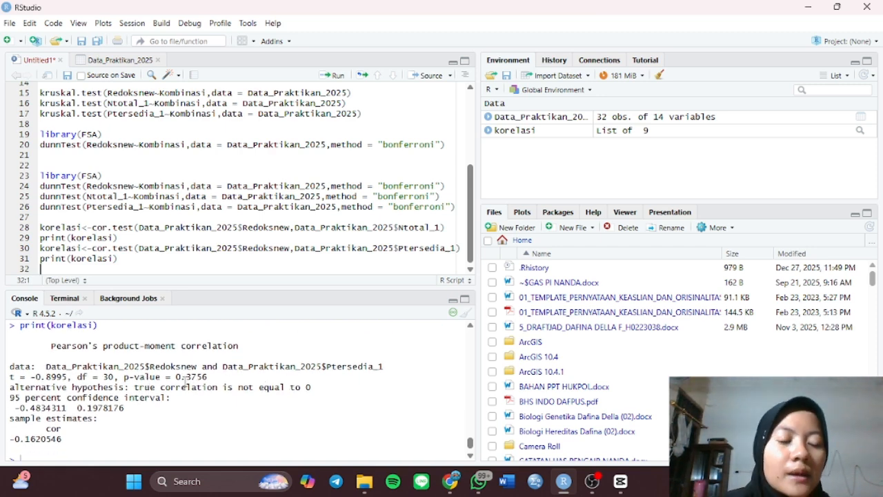
pyautogui.scroll(1, 248, 376)
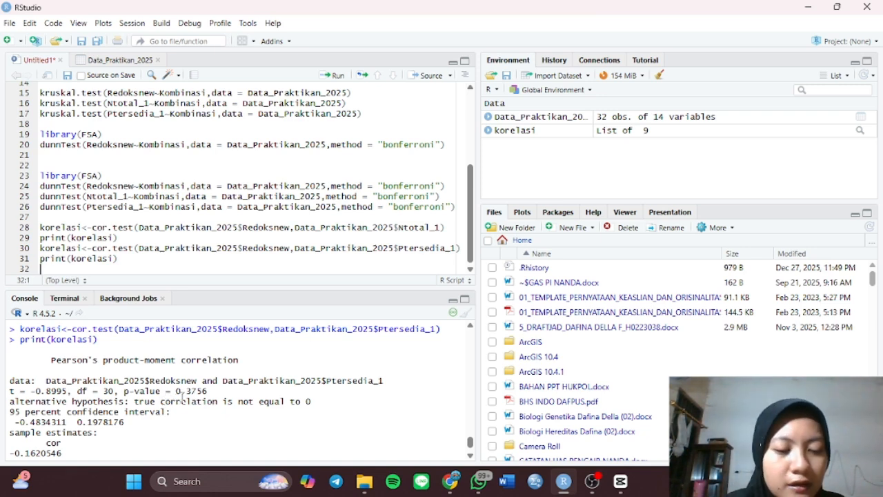
pyautogui.scroll(1, 186, 400)
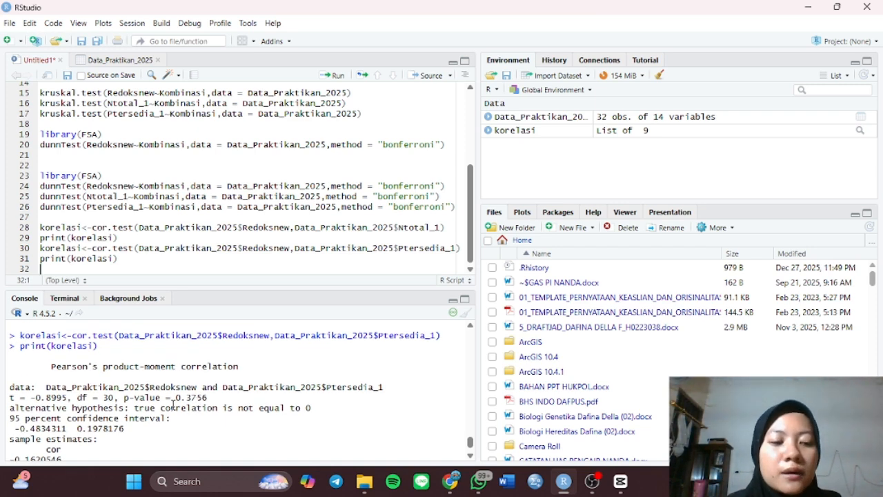
pyautogui.scroll(-2, 172, 405)
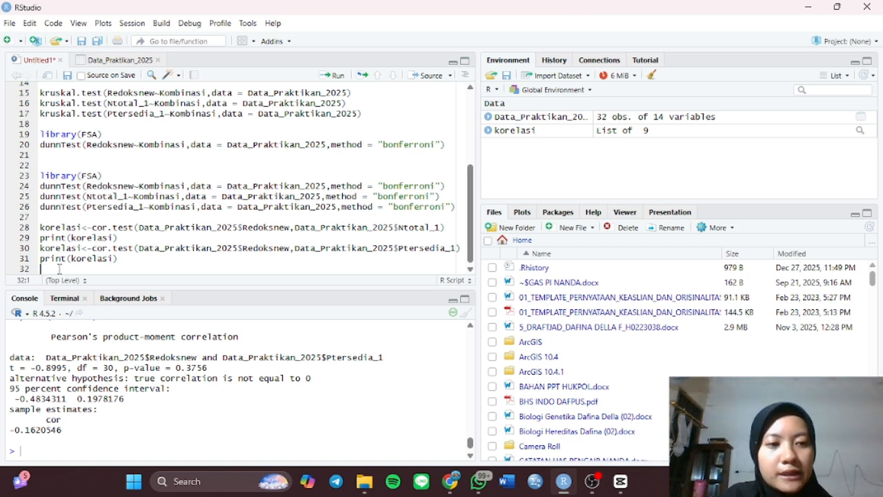
# Begin a third cor.test call assigned to korelasi on line 32 of the script
pyautogui.write('korelas')
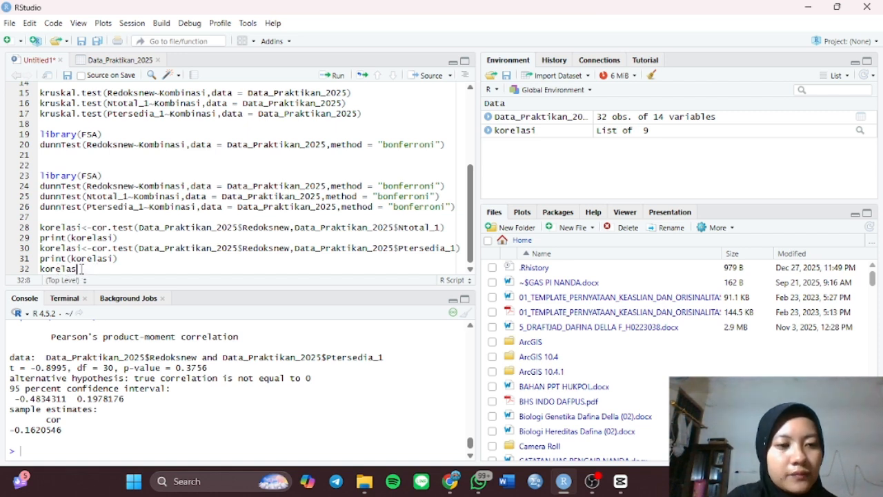
pyautogui.write('i')
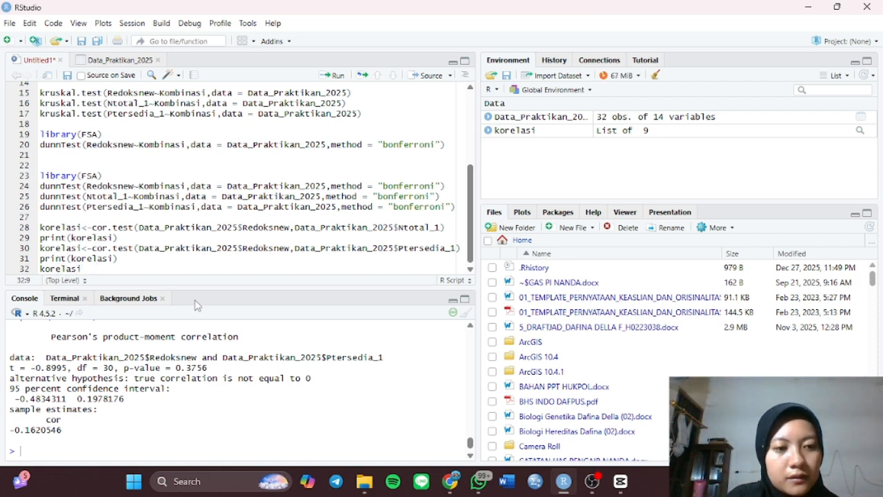
pyautogui.write('<-')
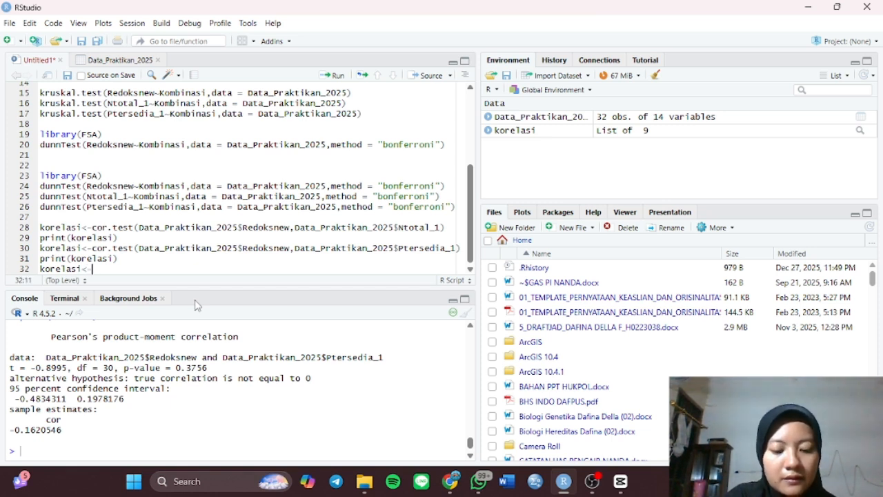
pyautogui.write('cor')
pyautogui.click(160, 301)
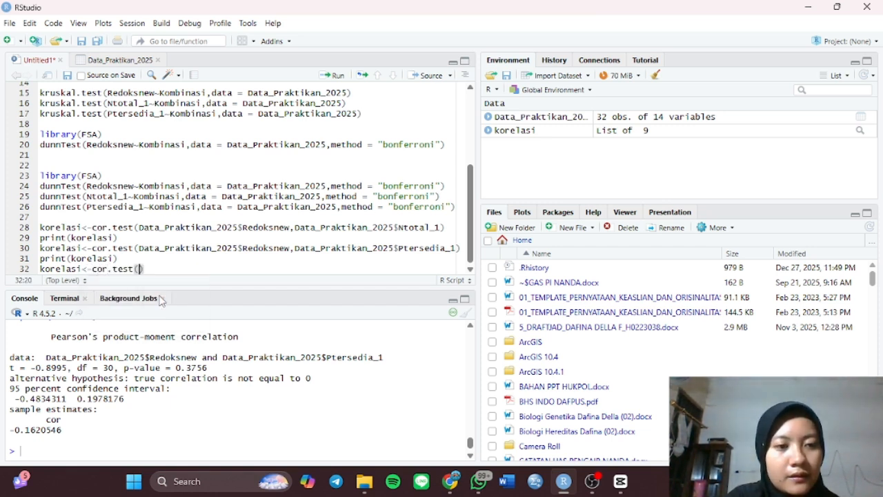
# Give the line 32 cor.test call the arguments Data_Praktikan_2025$Ntotal_1 and Data_Praktikan_2025$Ptersedia_1, and run the line
pyautogui.write('Data')
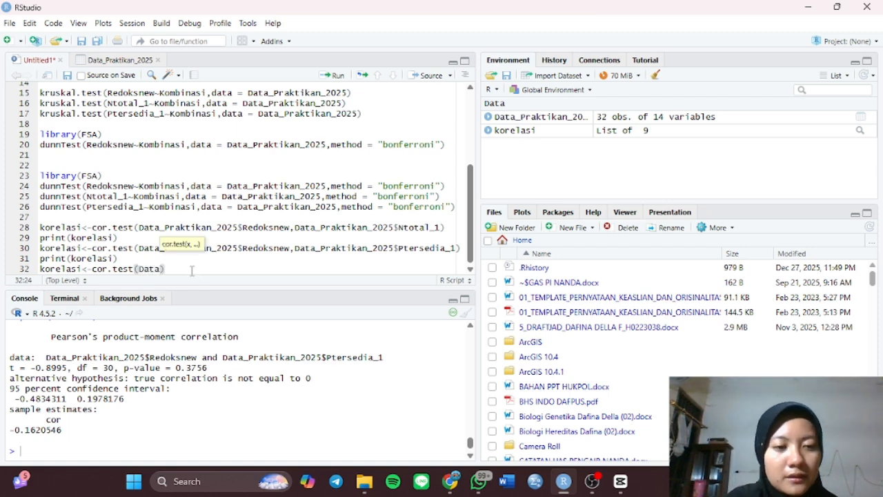
pyautogui.click(203, 285)
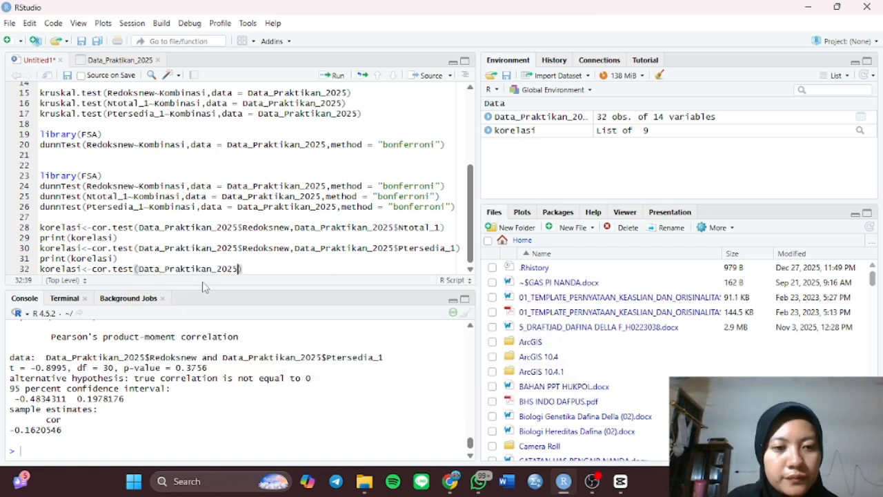
pyautogui.write('$N')
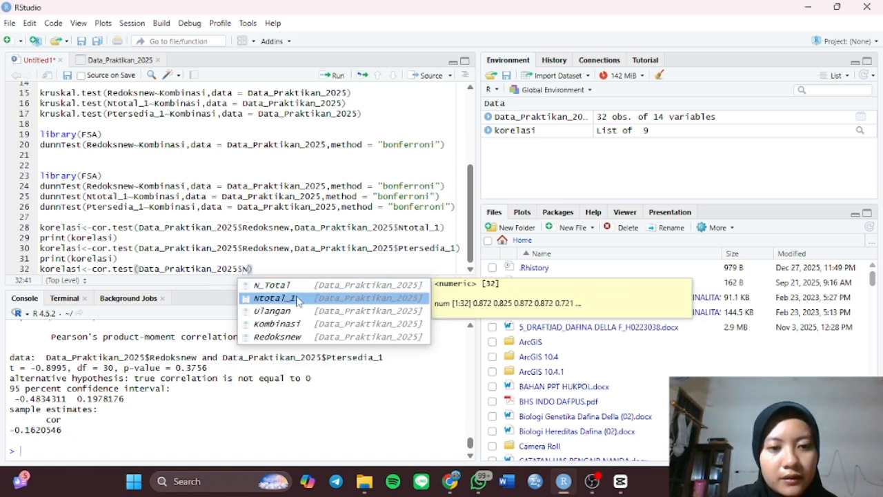
pyautogui.click(297, 298)
pyautogui.write(',Data')
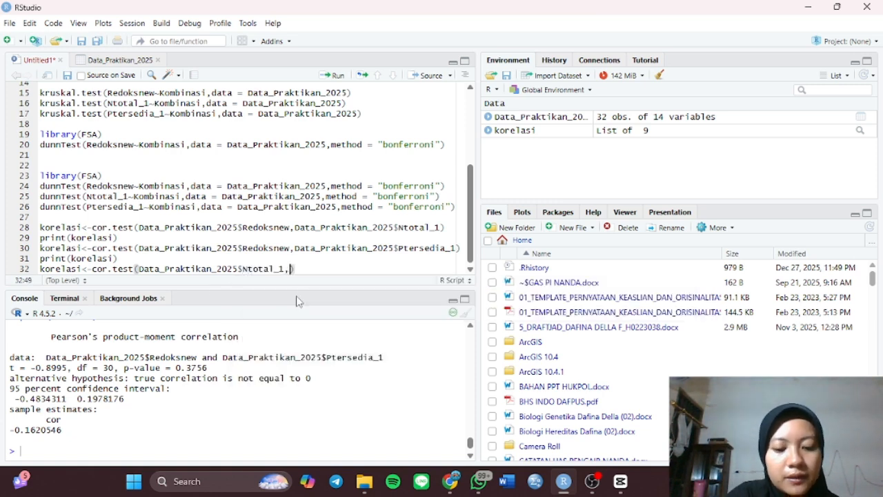
pyautogui.click(320, 287)
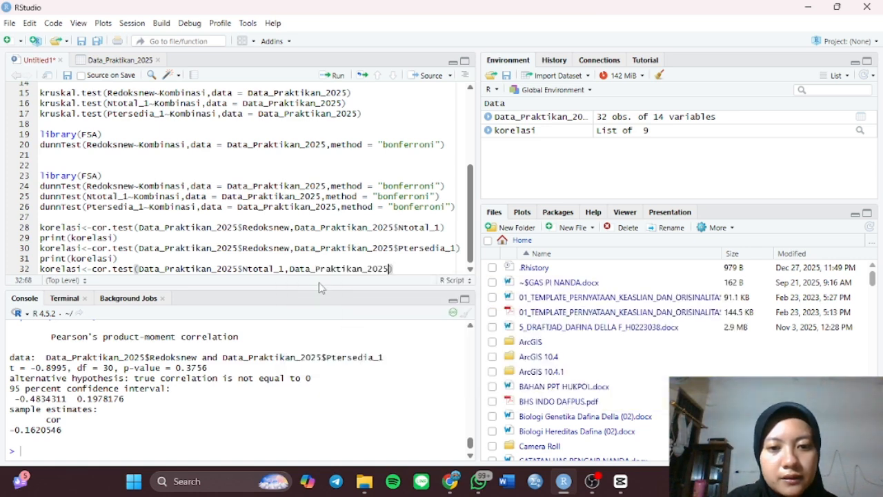
pyautogui.write('$')
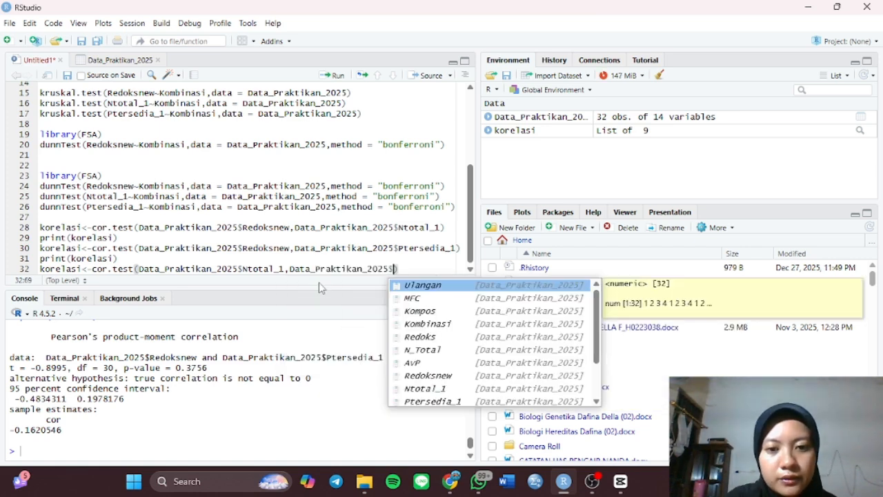
pyautogui.write('p')
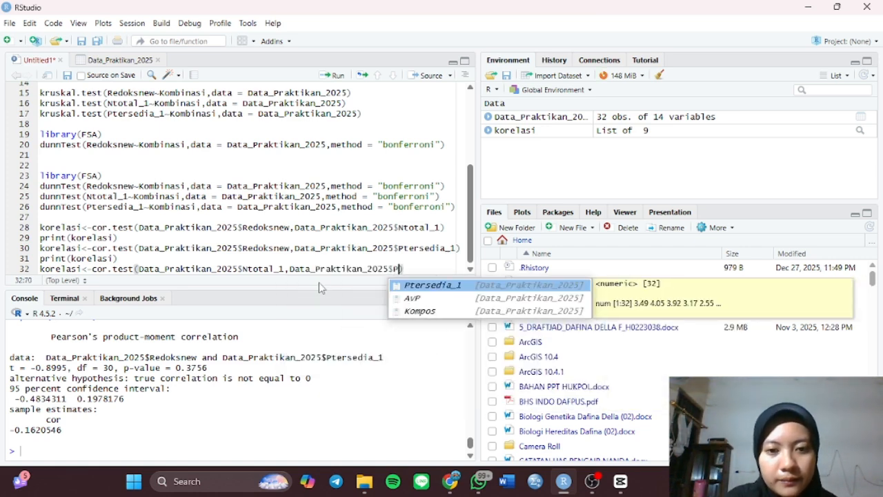
pyautogui.click(442, 284)
pyautogui.click(335, 74)
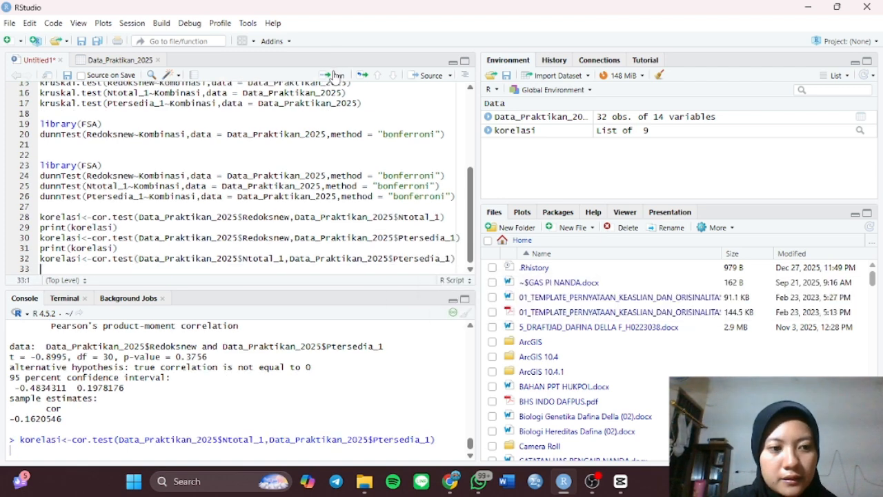
# Add print(korelasi) on line 33, run it and examine the Pearson correlation output for Ntotal_1 and Ptersedia_1
pyautogui.write('print')
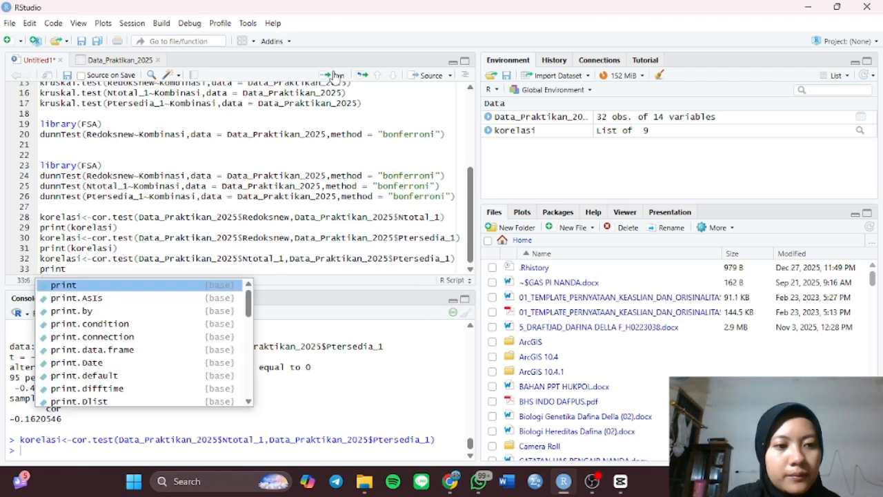
pyautogui.write('(kore')
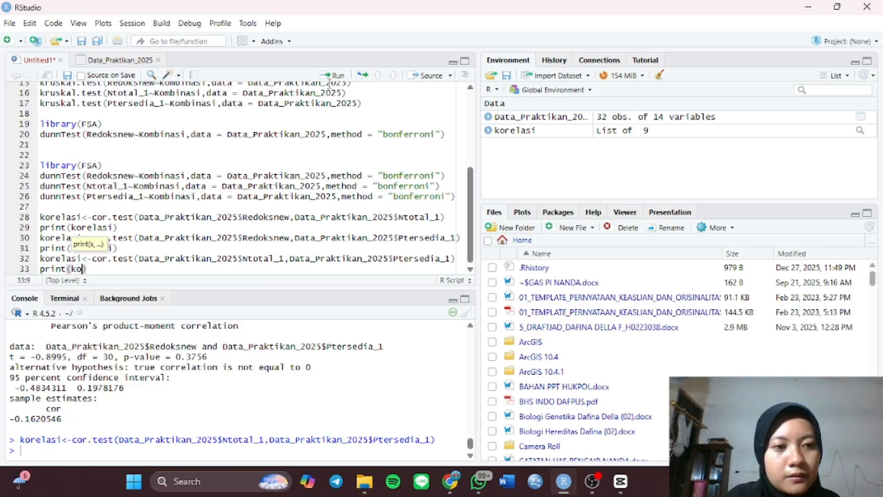
pyautogui.write('lasi')
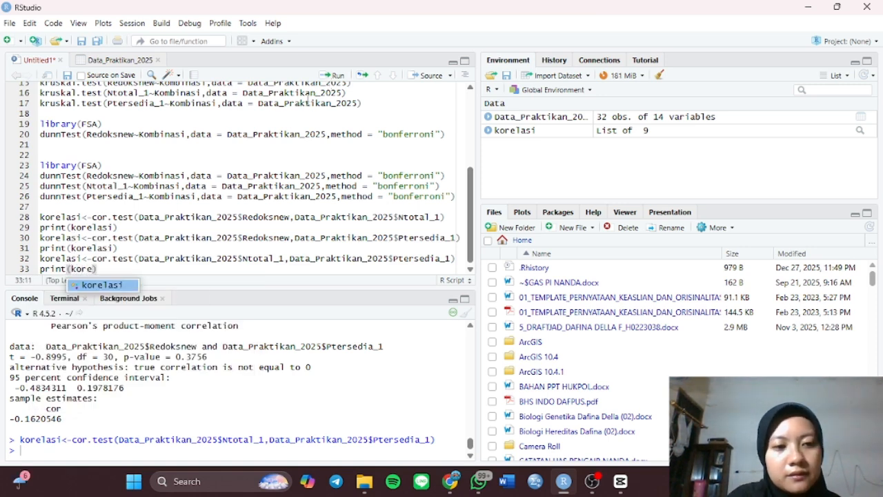
pyautogui.click(334, 74)
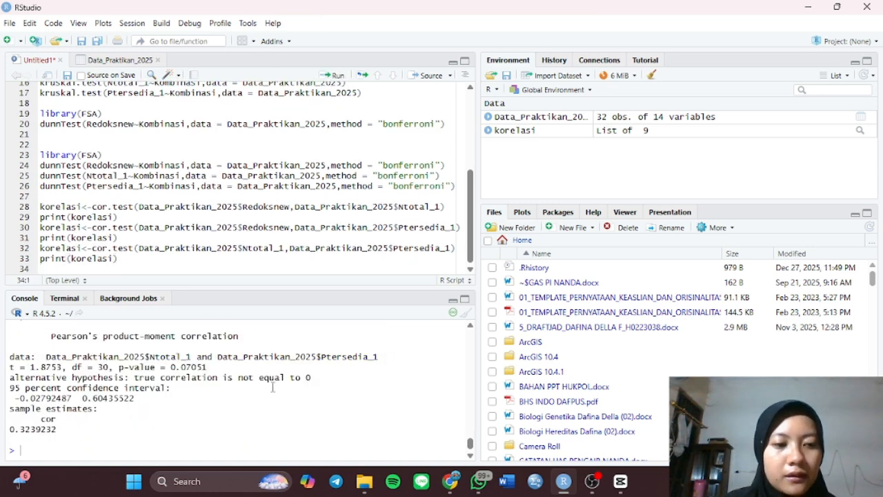
pyautogui.scroll(2, 256, 385)
pyautogui.scroll(-2, 256, 385)
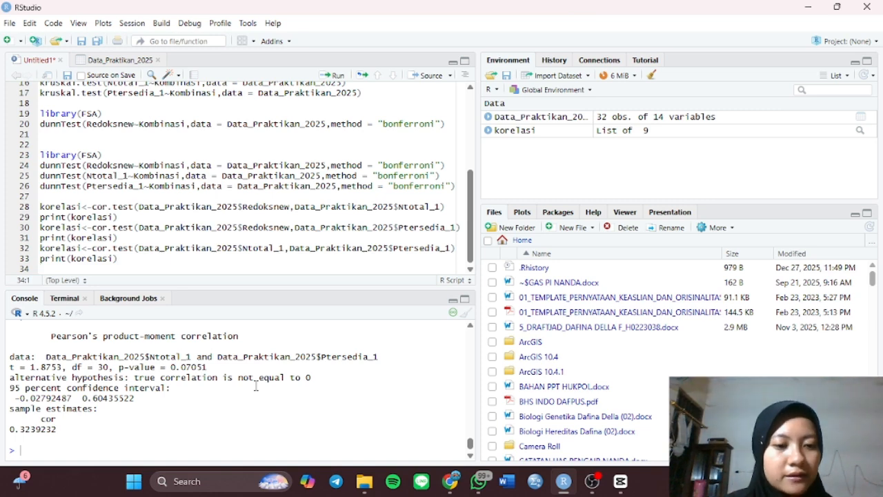
pyautogui.scroll(2, 256, 387)
pyautogui.scroll(-1, 207, 389)
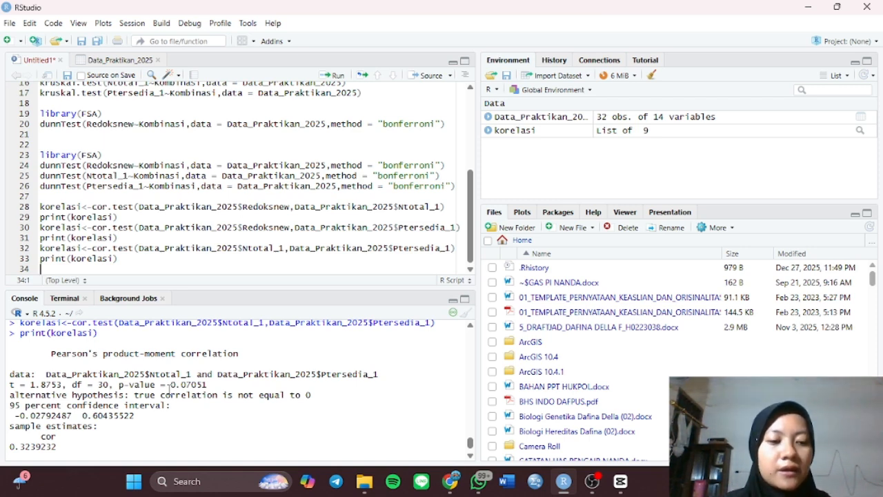
pyautogui.scroll(-1, 151, 429)
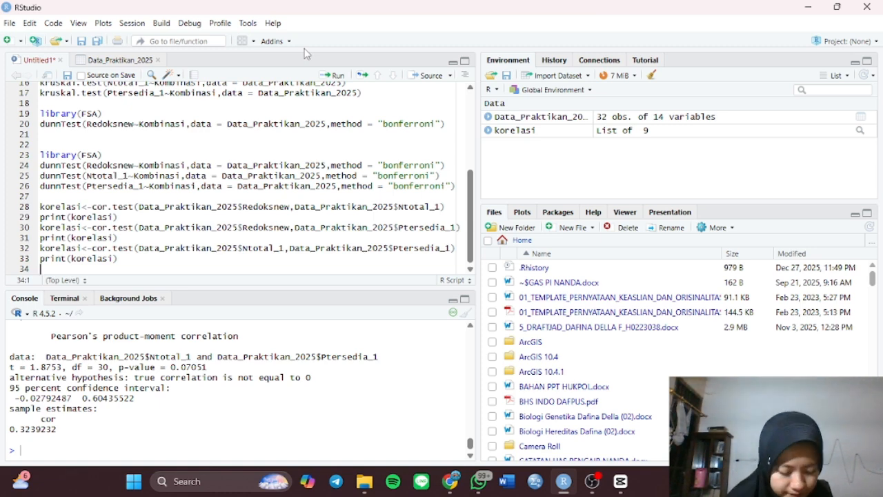
# Install the ggpp package from CRAN into the default library, with its dependencies
pyautogui.click(248, 25)
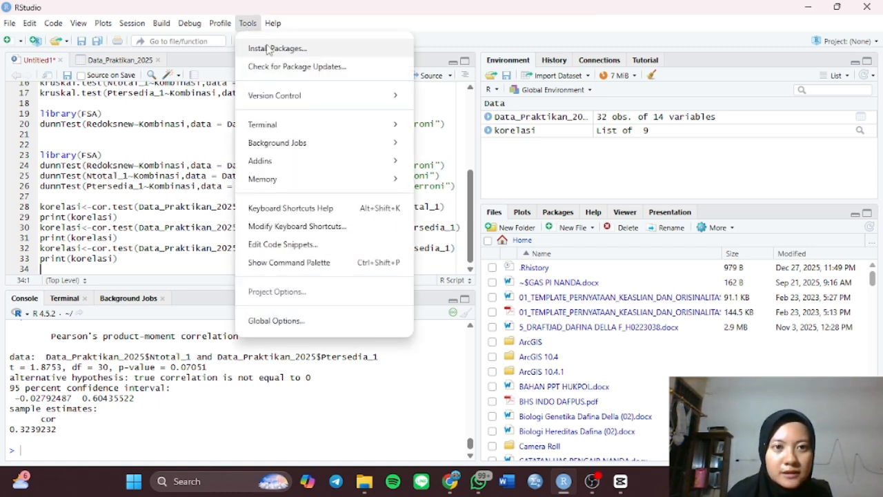
pyautogui.click(269, 47)
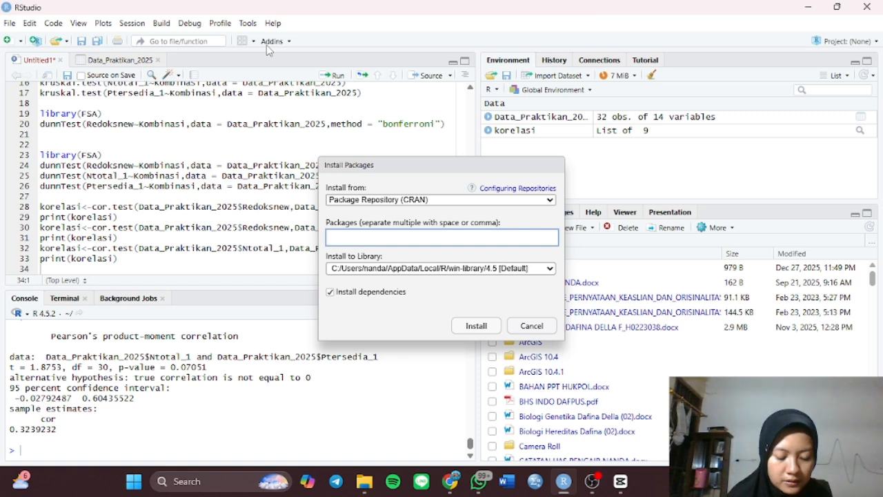
pyautogui.write('gg')
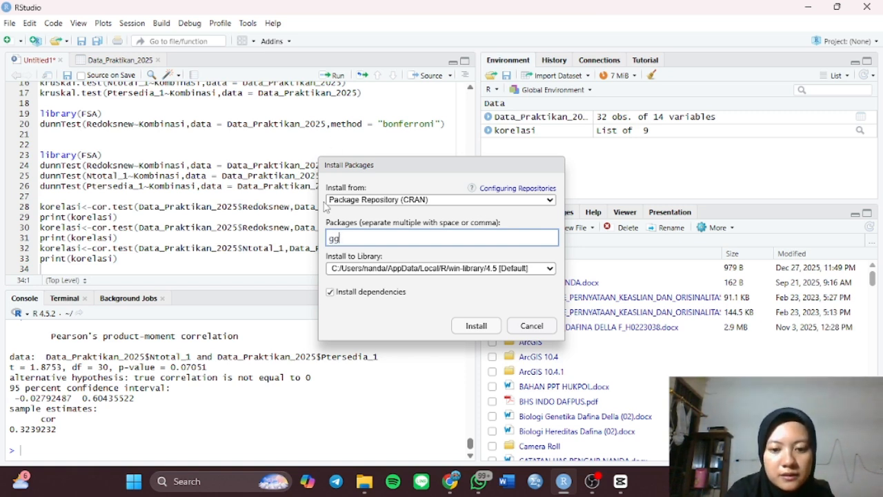
pyautogui.write('pp')
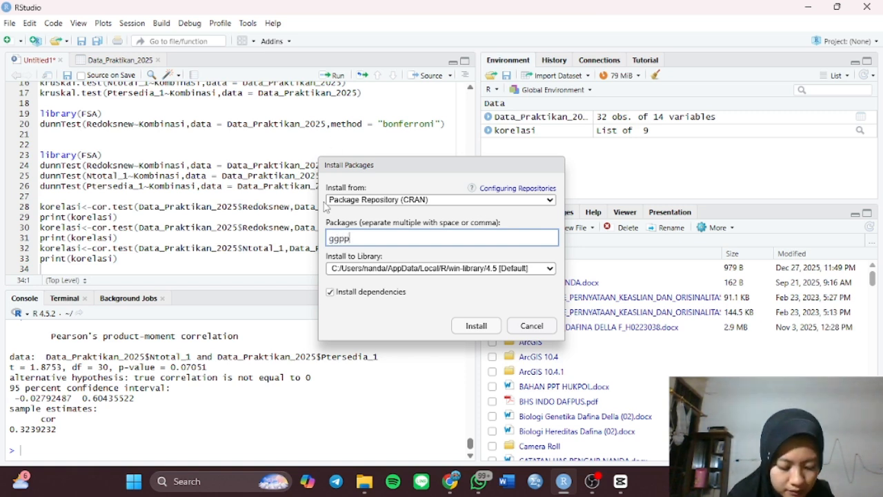
pyautogui.click(486, 334)
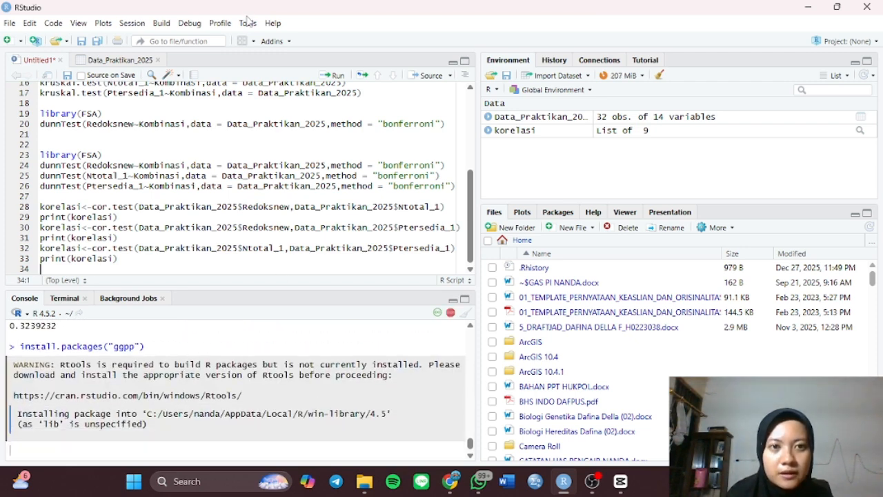
# Install the ggpmisc package from CRAN with its dependencies and follow the installation progress in the console
pyautogui.click(248, 25)
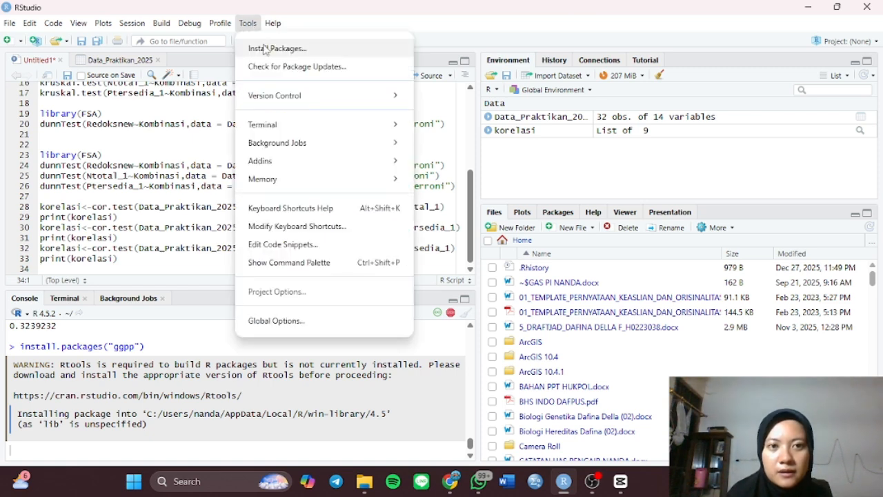
pyautogui.click(264, 46)
pyautogui.write('ggpm')
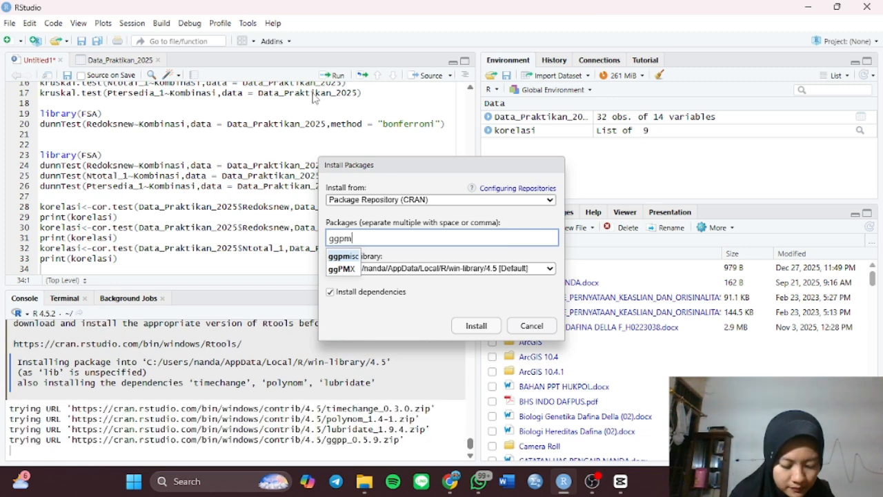
pyautogui.press('Return')
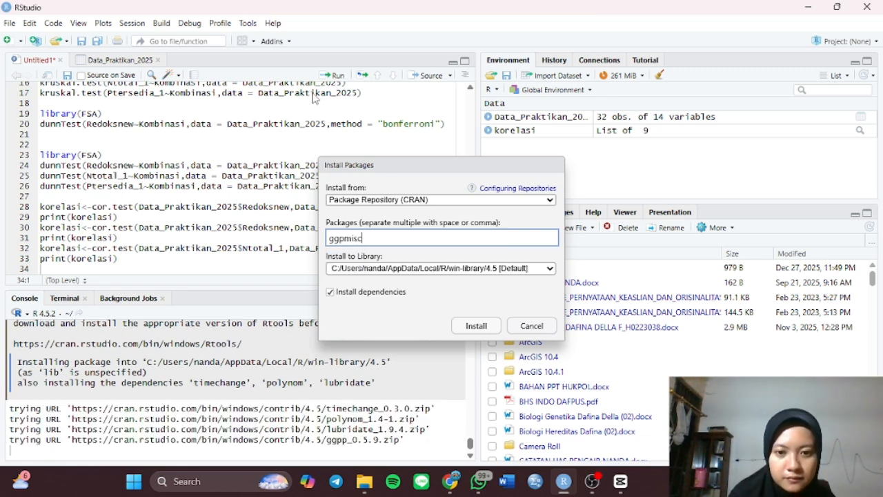
pyautogui.click(473, 328)
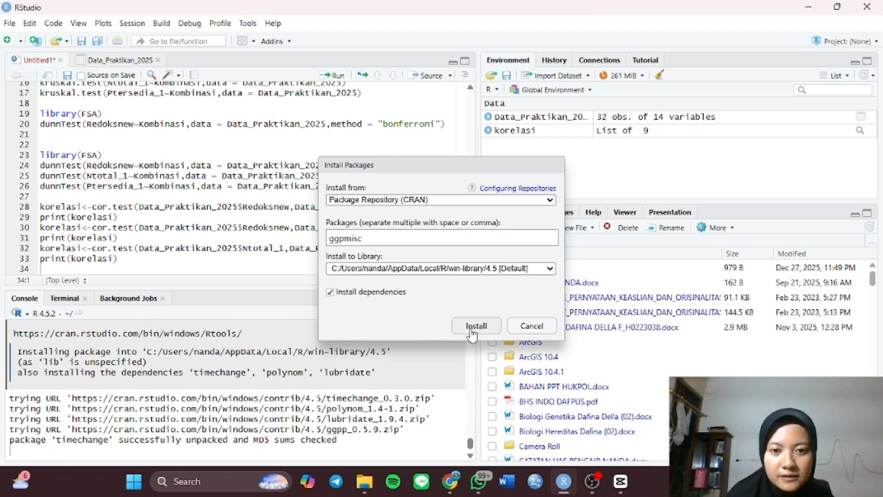
pyautogui.scroll(1, 350, 375)
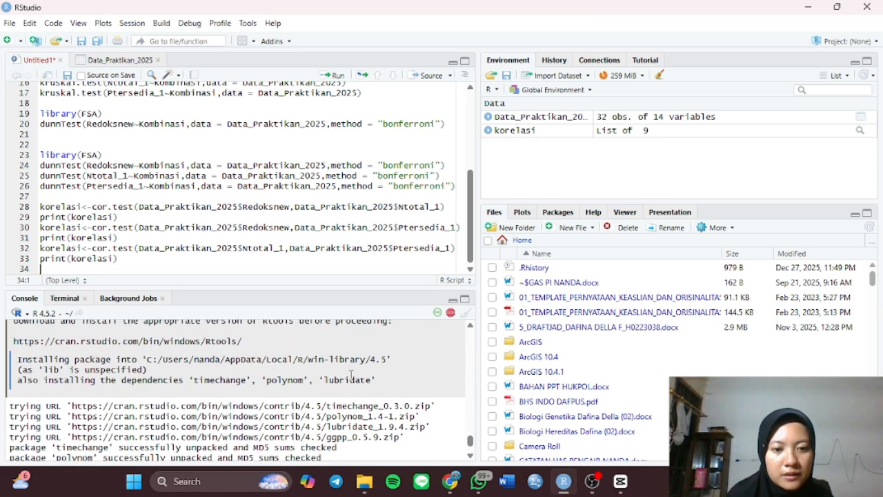
pyautogui.scroll(1, 350, 374)
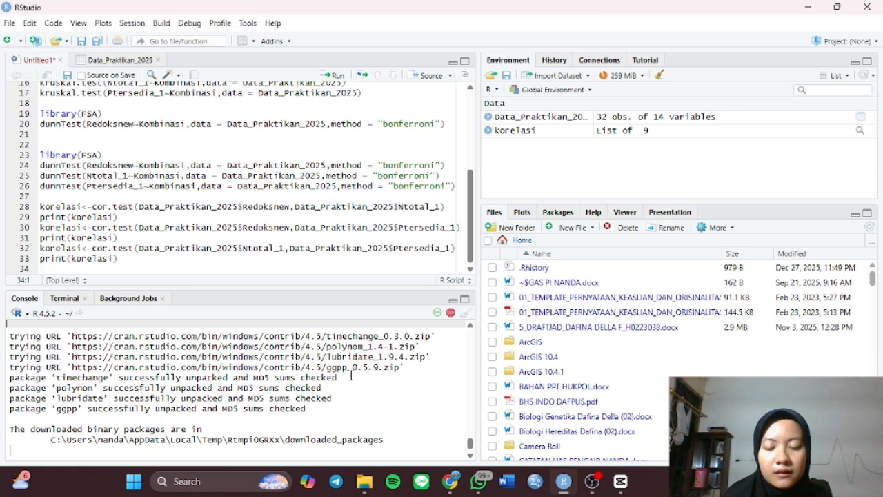
pyautogui.press('Up')
pyautogui.press('Return')
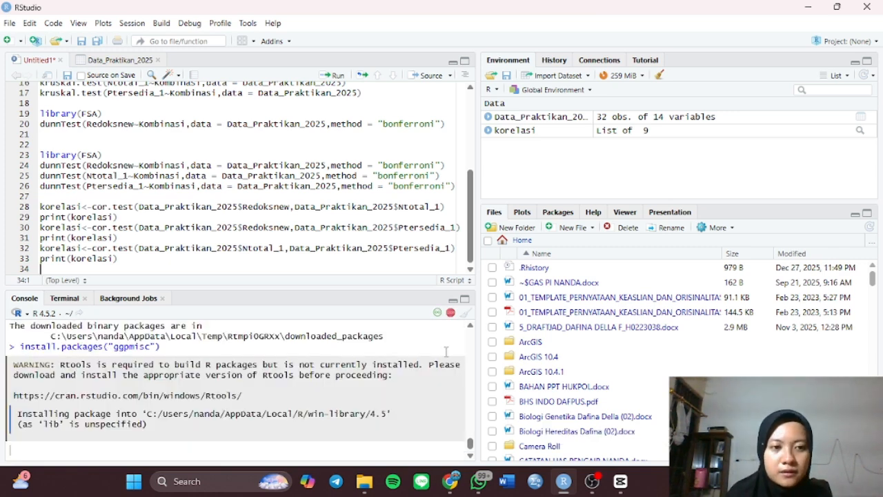
# Leave a blank line after the last print call, add library(ggplot2) on line 35 of the script and run it
pyautogui.press('Return')
pyautogui.write('library')
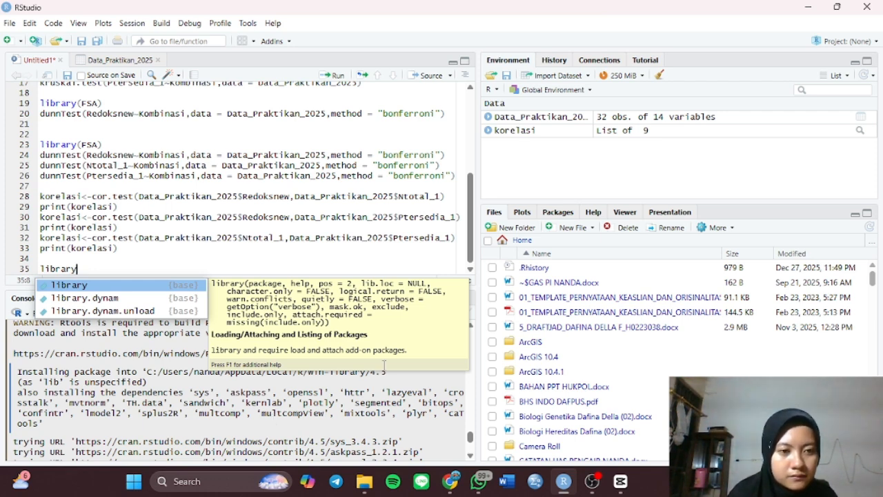
pyautogui.write('(')
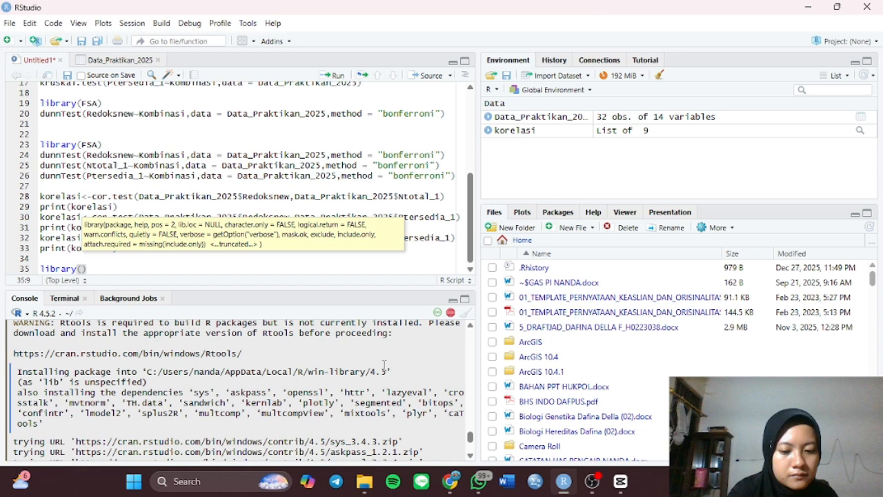
pyautogui.write('gg')
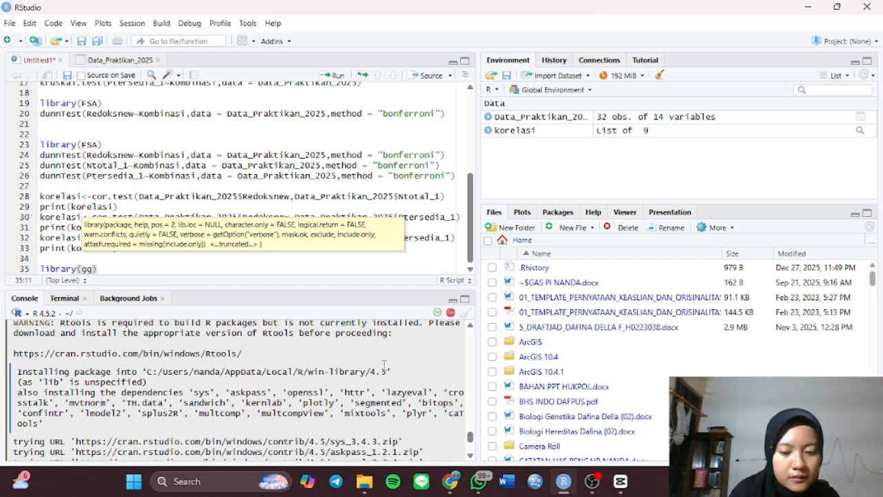
pyautogui.write('p')
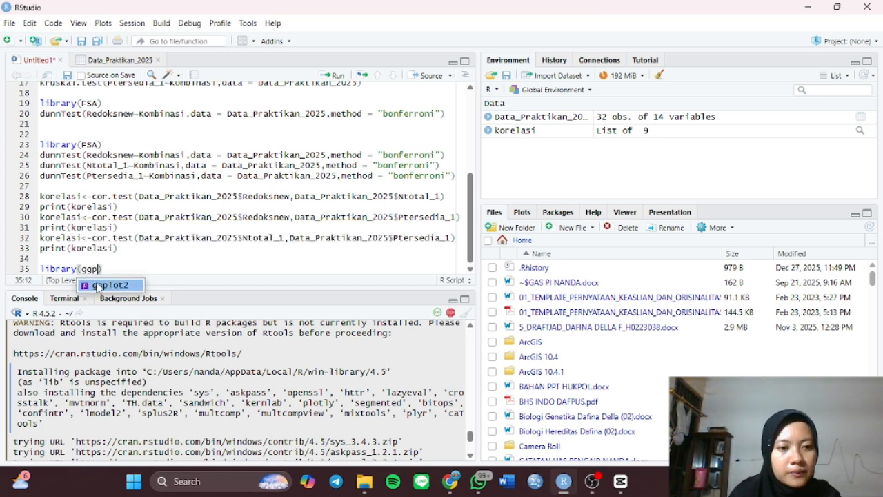
pyautogui.click(97, 286)
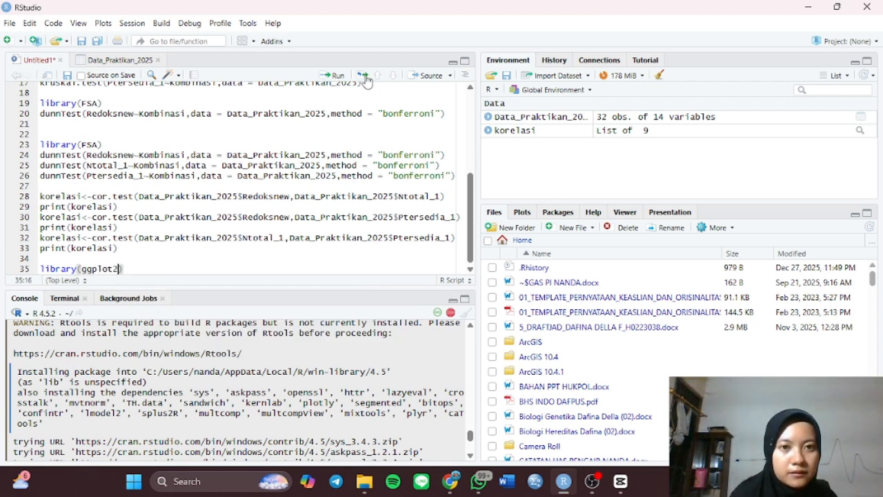
pyautogui.click(336, 76)
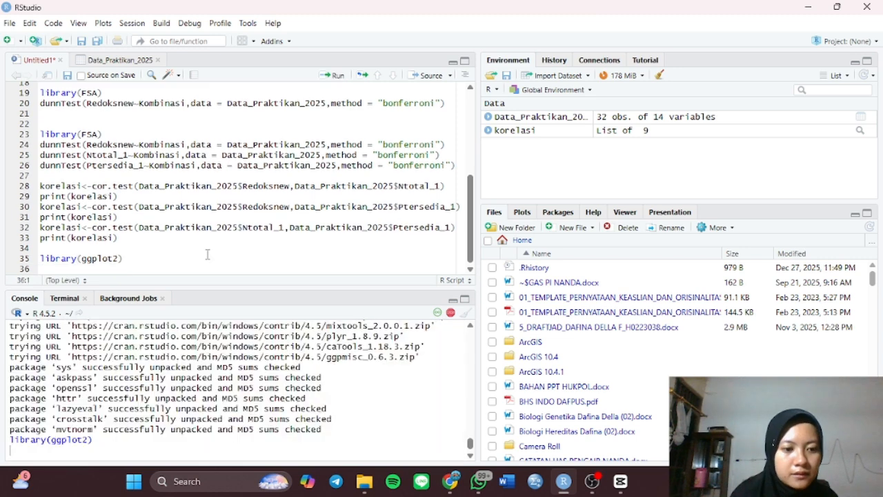
# Add library(ggpp) on line 36 of the script and run it
pyautogui.write('library')
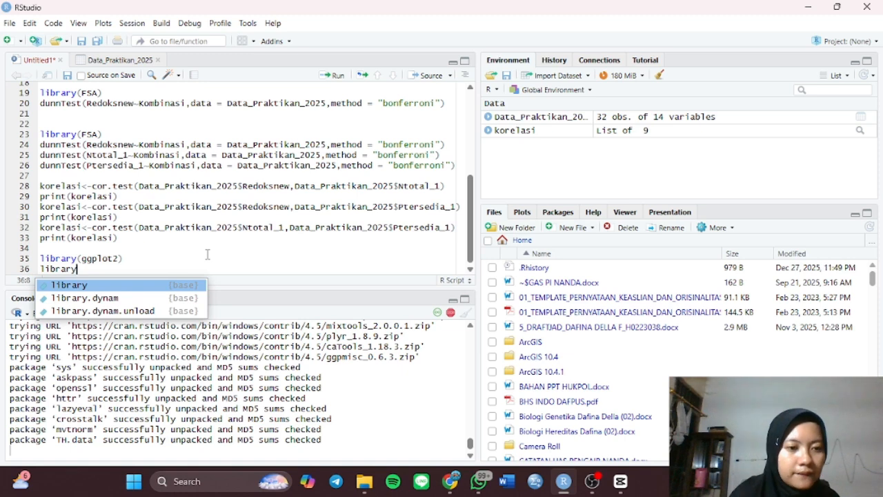
pyautogui.write('(gg')
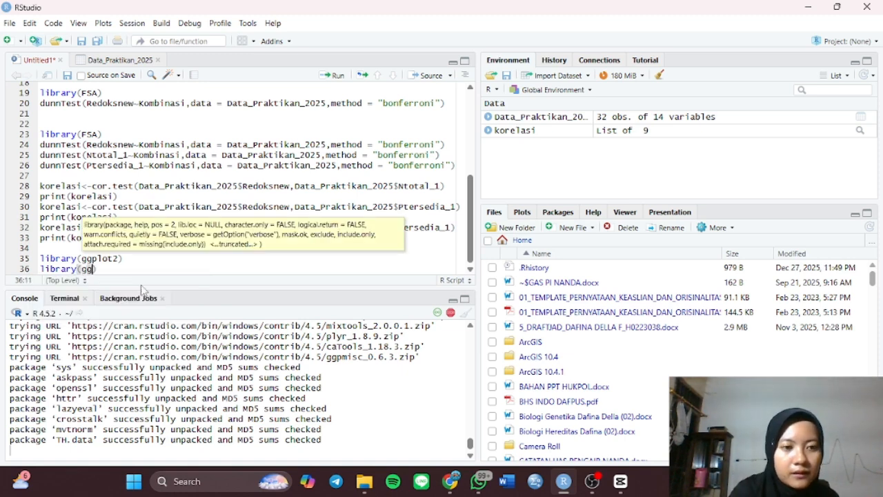
pyautogui.write('pl')
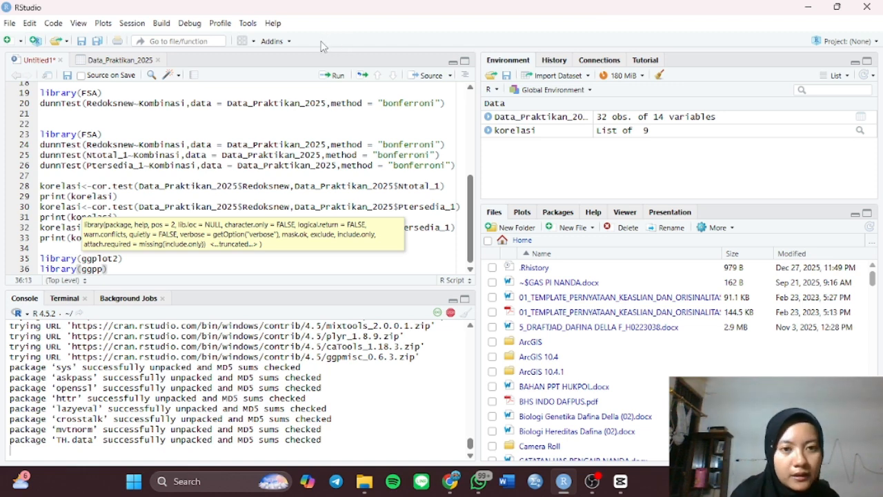
pyautogui.click(335, 75)
# Add library(ggpmisc) on line 37 of the script and run it
pyautogui.write('l')
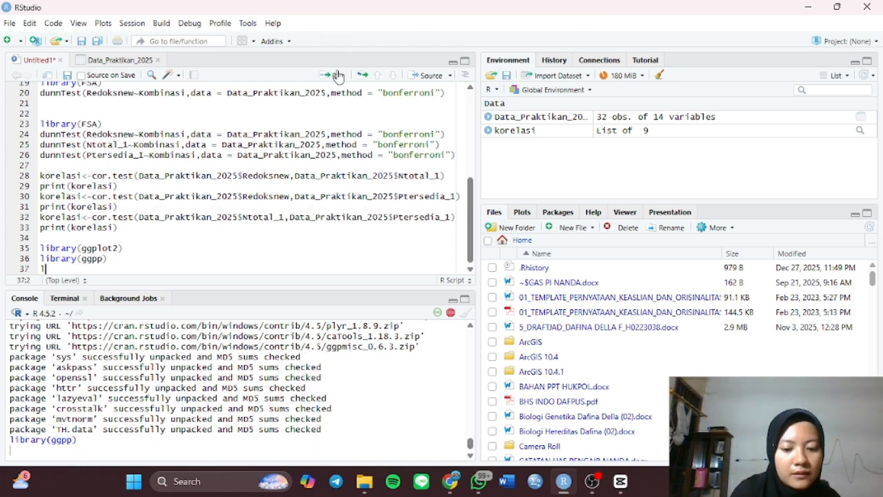
pyautogui.write('ir')
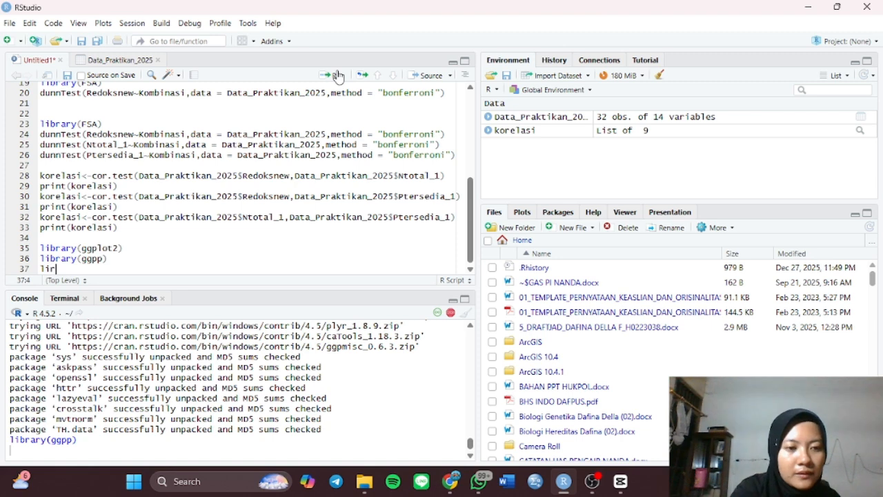
pyautogui.press('BackSpace')
pyautogui.write('brary')
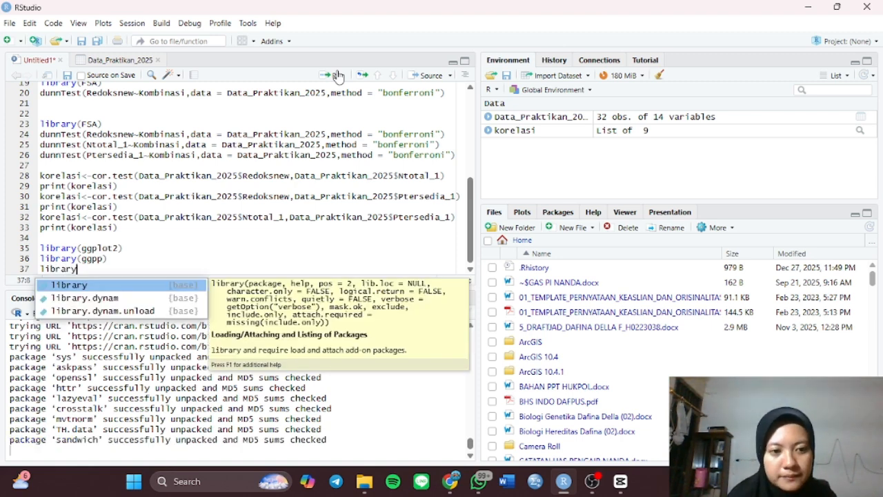
pyautogui.press('Return')
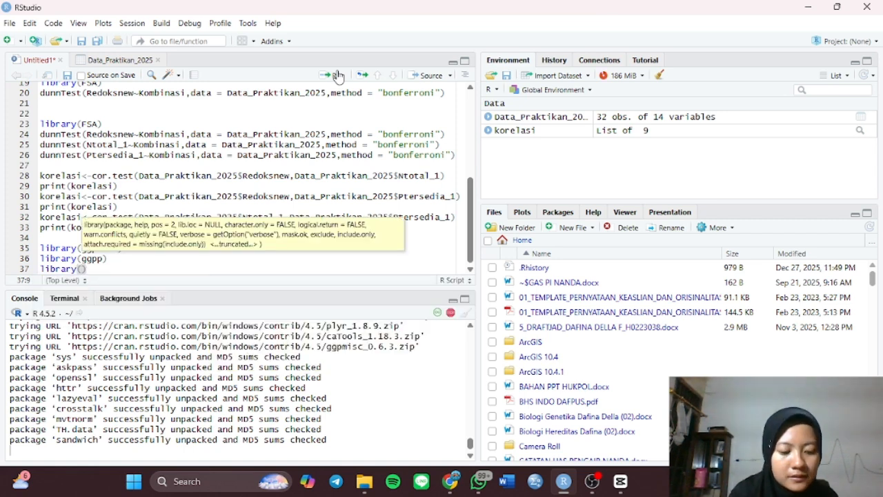
pyautogui.write('gg')
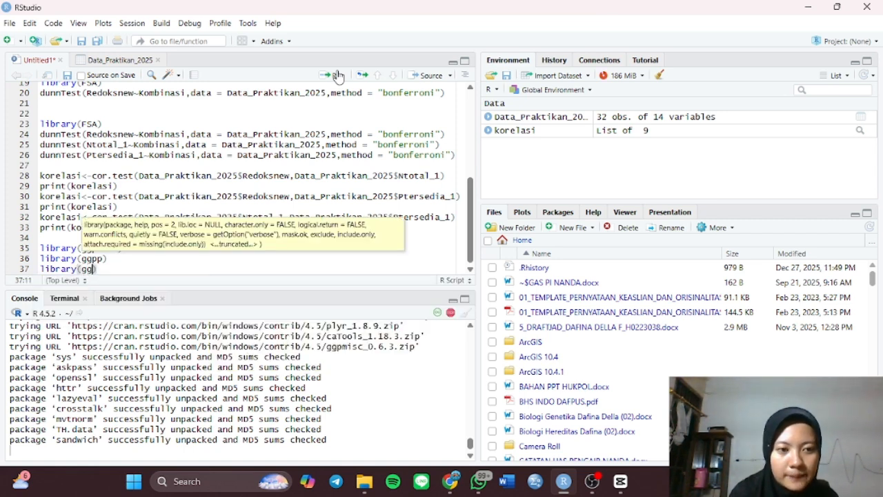
pyautogui.write('pm')
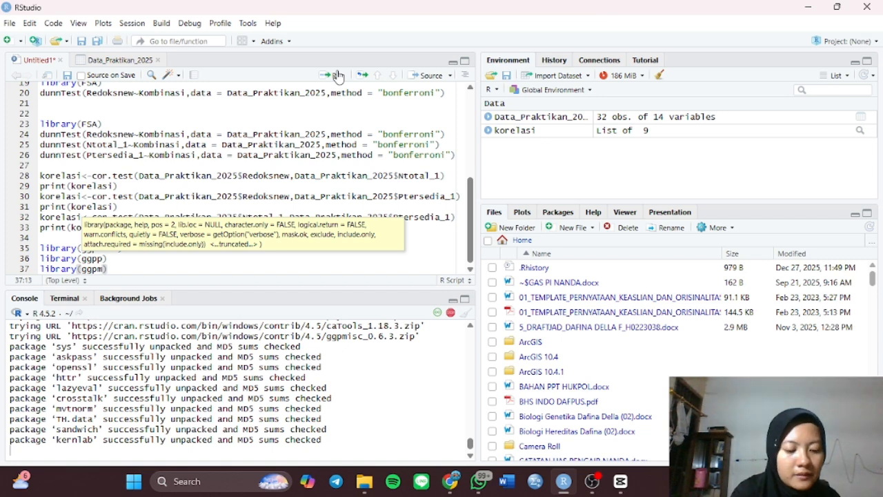
pyautogui.write('s')
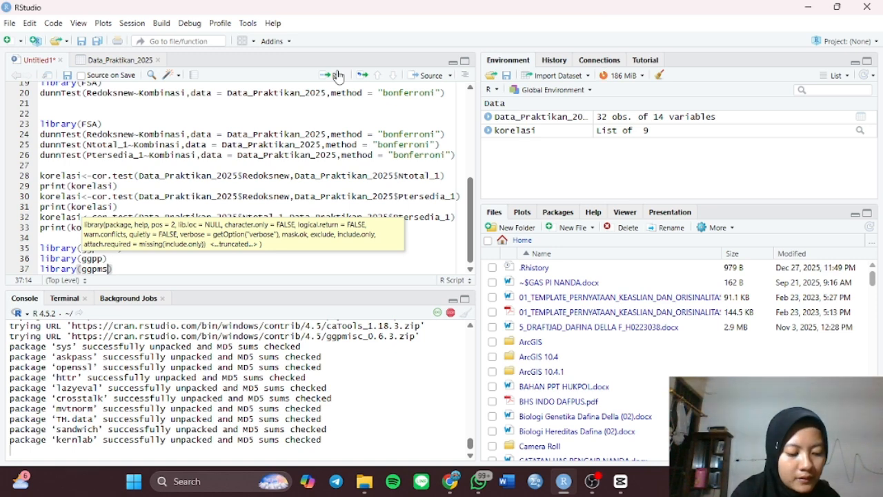
pyautogui.press('BackSpace')
pyautogui.write('isc')
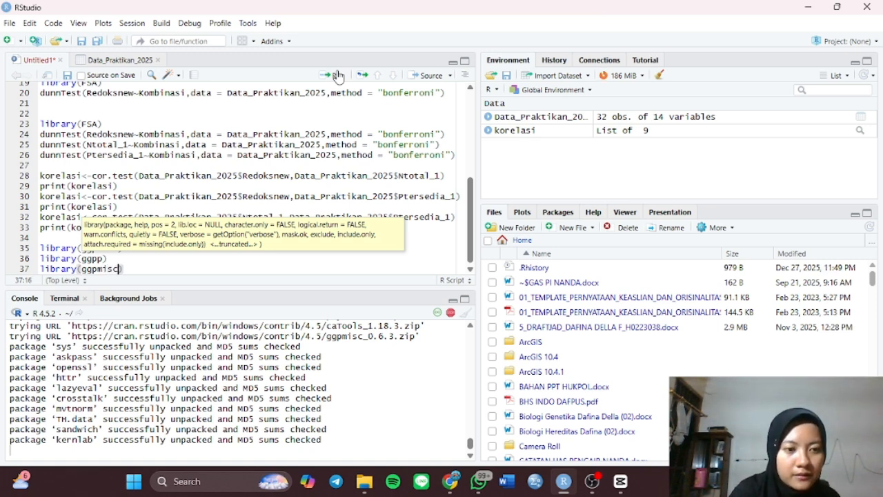
pyautogui.click(337, 77)
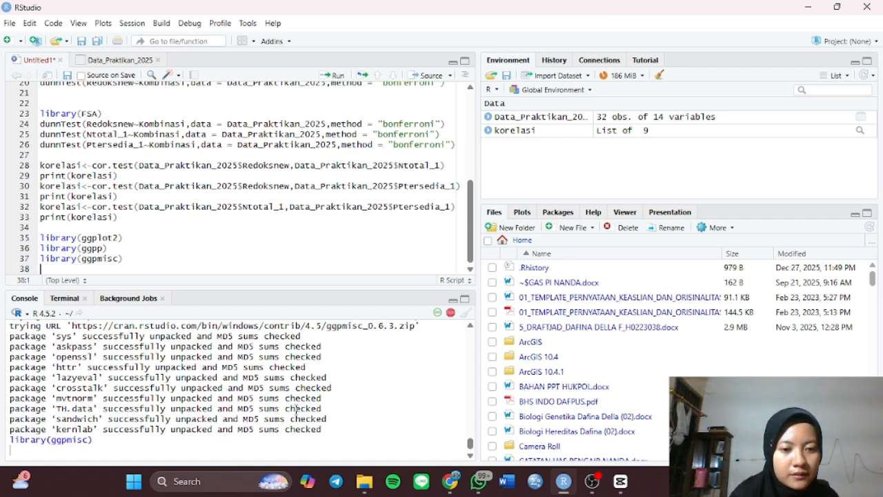
# Start a ggplot() call on line 38 of the script with Data_Praktikan_2025 as its data
pyautogui.scroll(5, 295, 408)
pyautogui.write('ggplot')
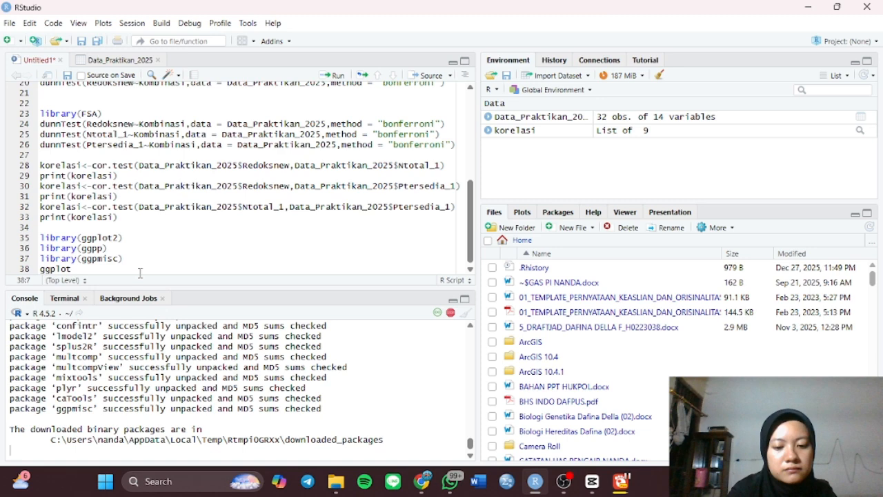
pyautogui.write('(')
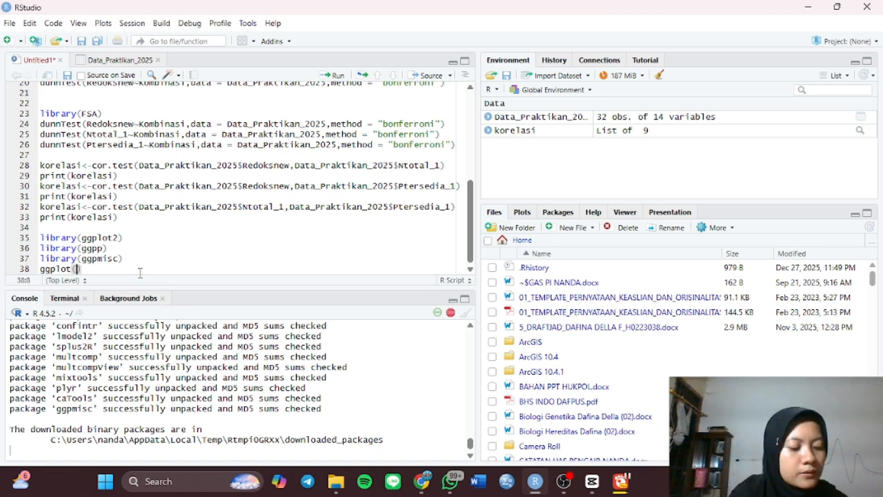
pyautogui.write('data')
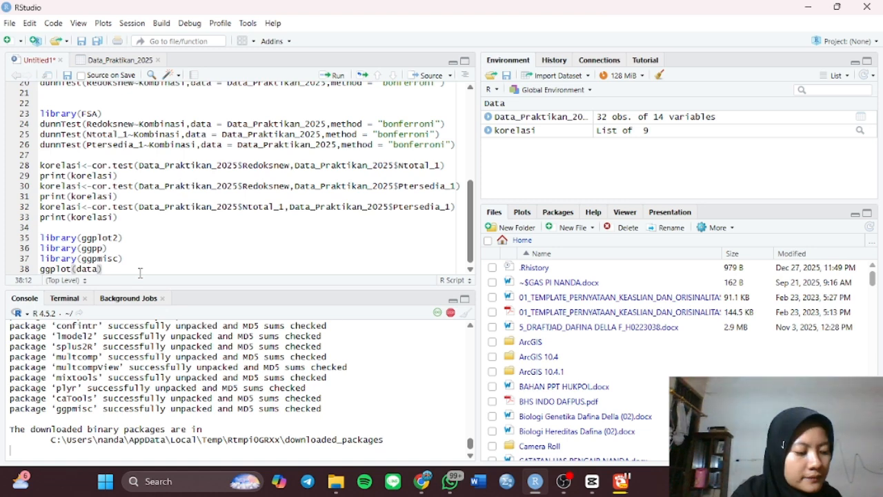
pyautogui.press('Tab')
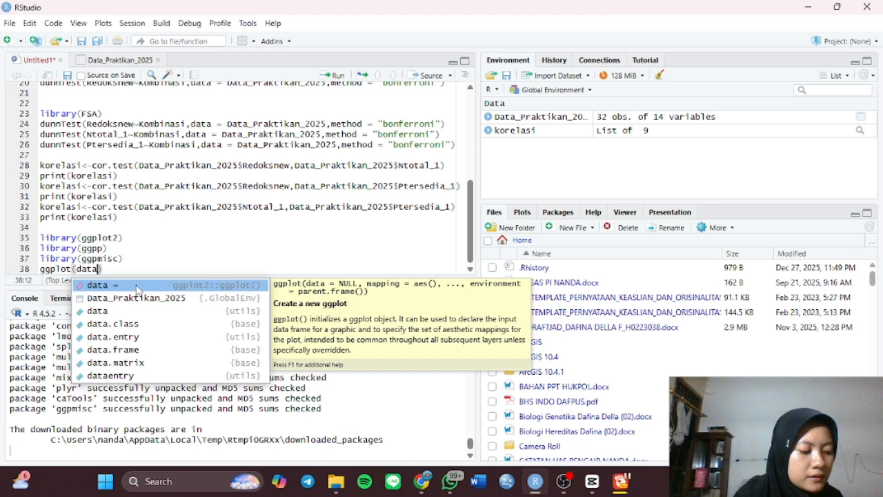
pyautogui.click(149, 302)
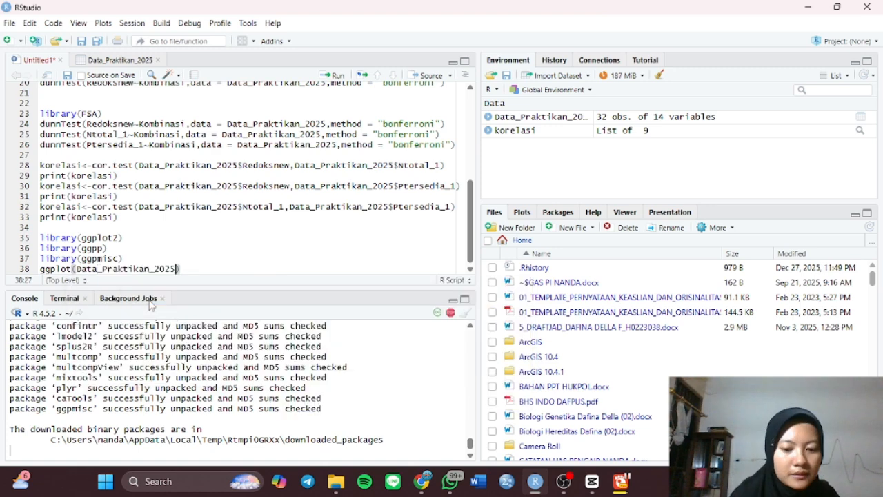
pyautogui.write(',')
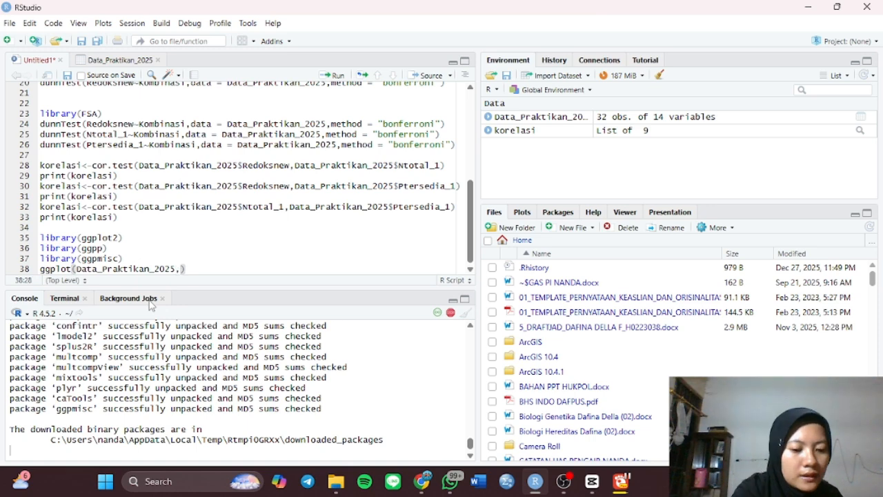
# Add an aes() mapping to the ggplot call with x=Data_Praktikan_2025$Redoksnew
pyautogui.write('aes')
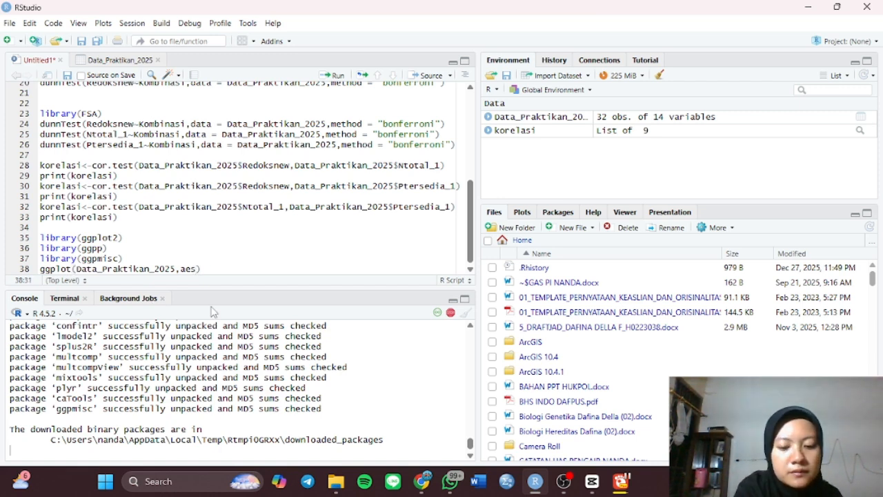
pyautogui.write('(')
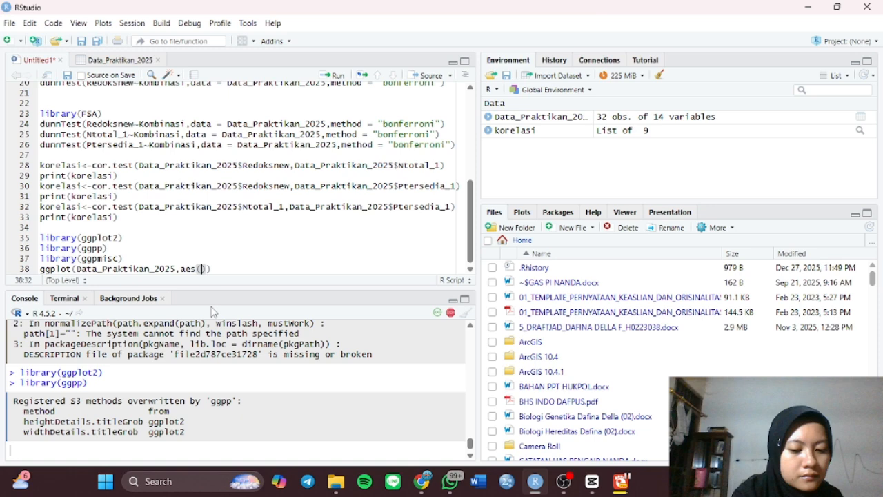
pyautogui.write('x')
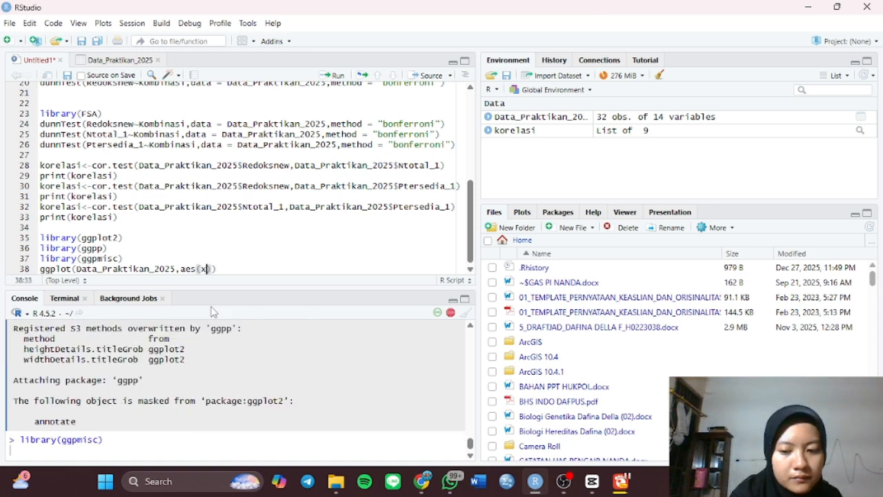
pyautogui.write('=data')
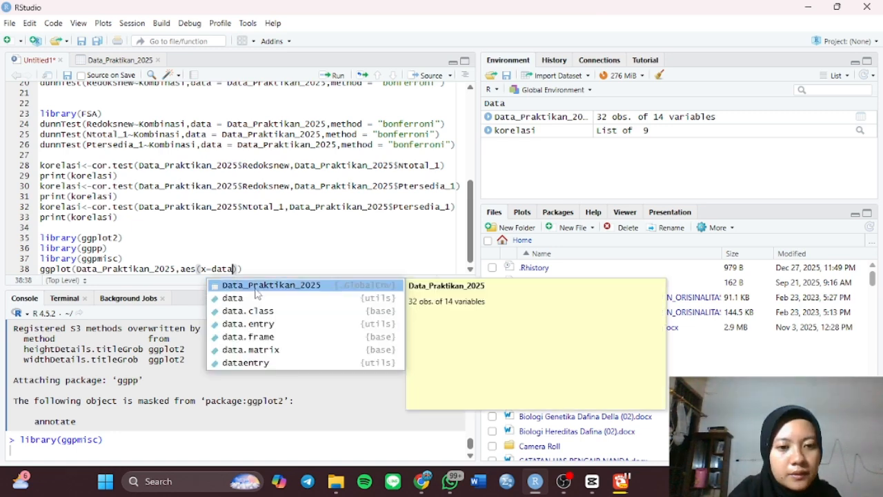
pyautogui.press('Return')
pyautogui.write('$')
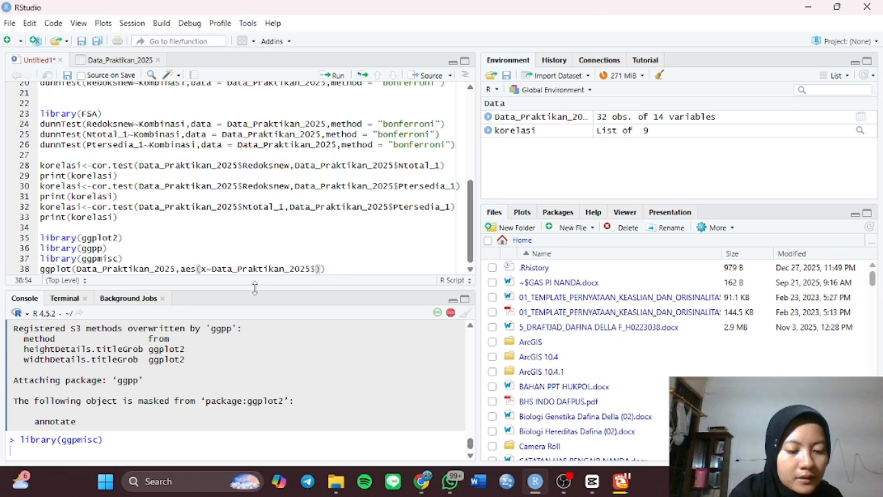
pyautogui.write('red')
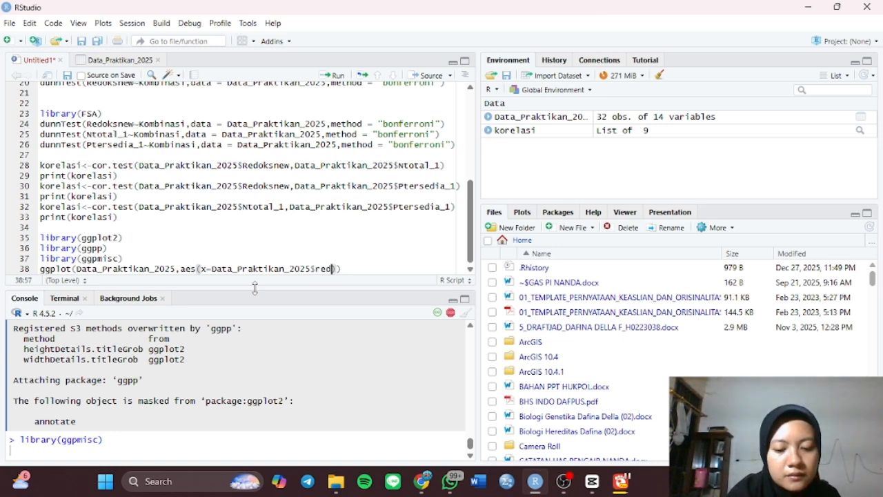
pyautogui.write('o')
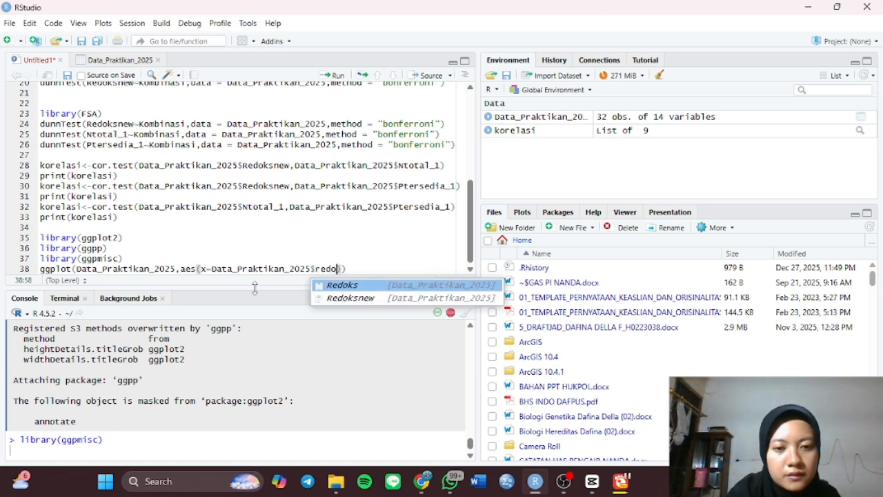
pyautogui.click(356, 304)
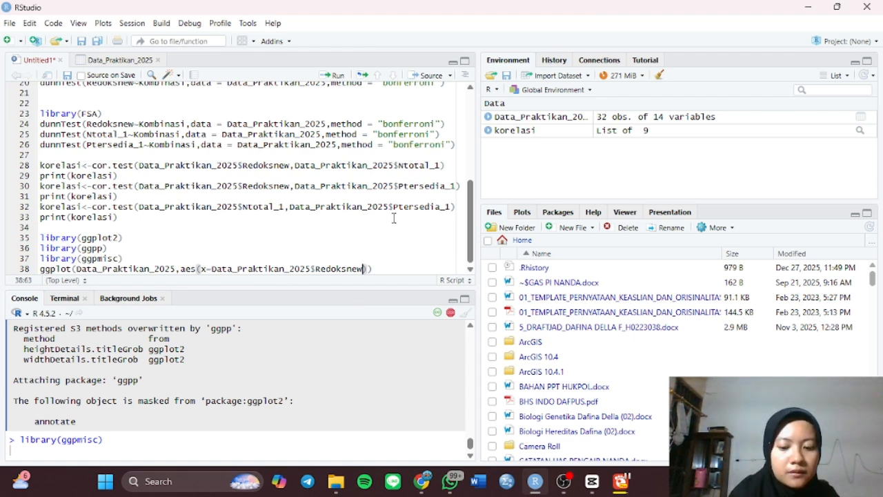
# Add y=Data_Praktikan_2025$Ntotal_1 as the second aesthetic in the ggplot call on line 38
pyautogui.write(',')
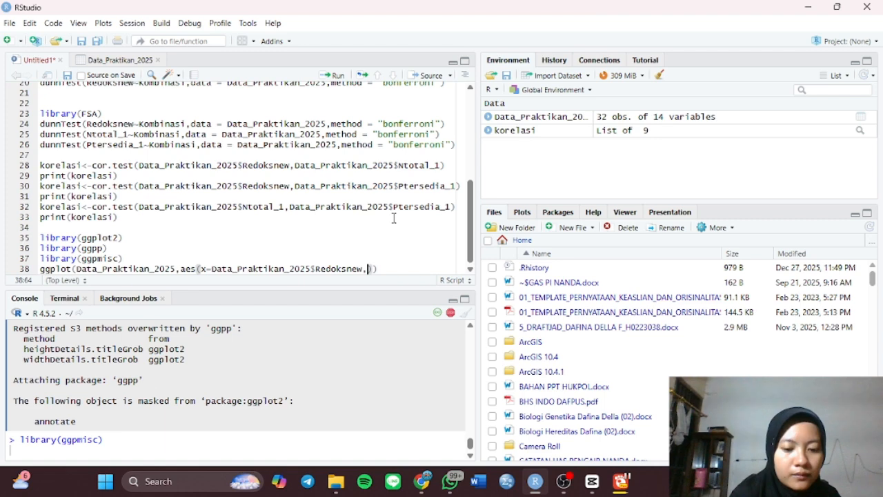
pyautogui.write('y=da')
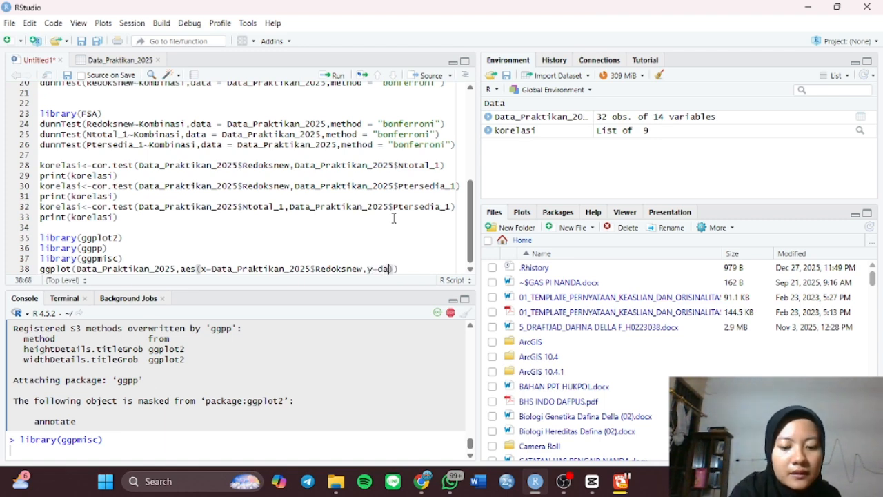
pyautogui.write('ta')
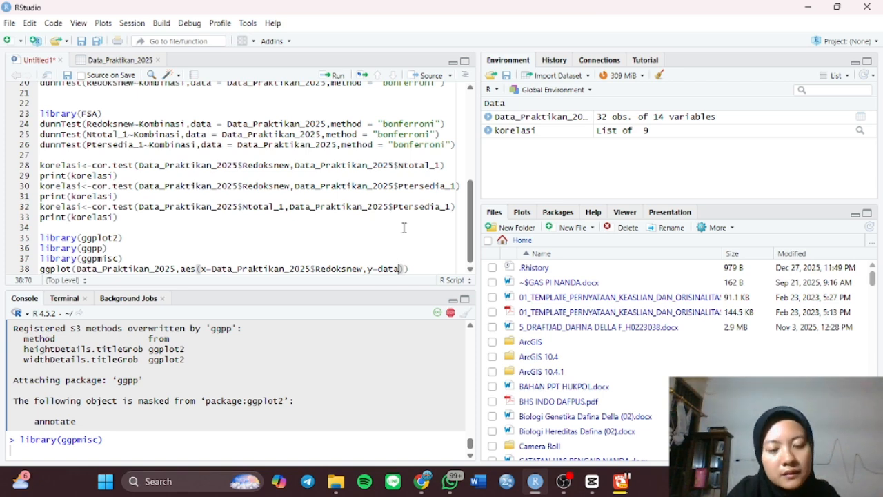
pyautogui.press('Tab')
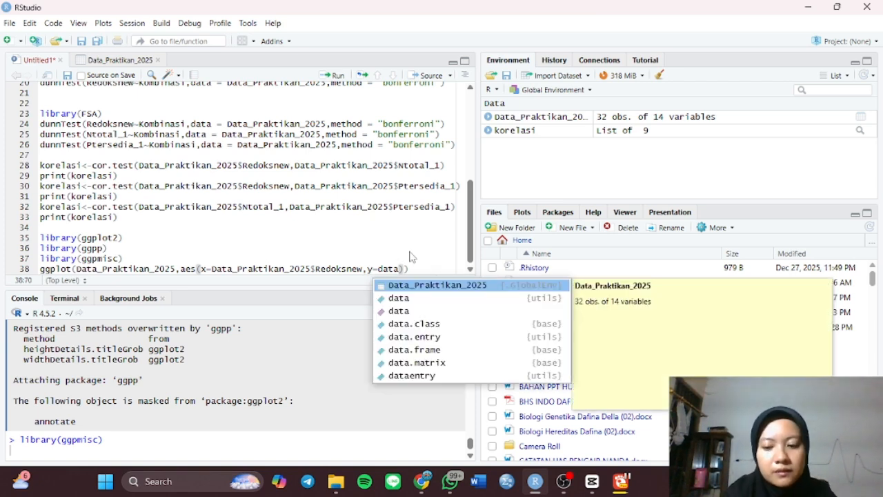
pyautogui.press('Return')
pyautogui.scroll(-1, 389, 251)
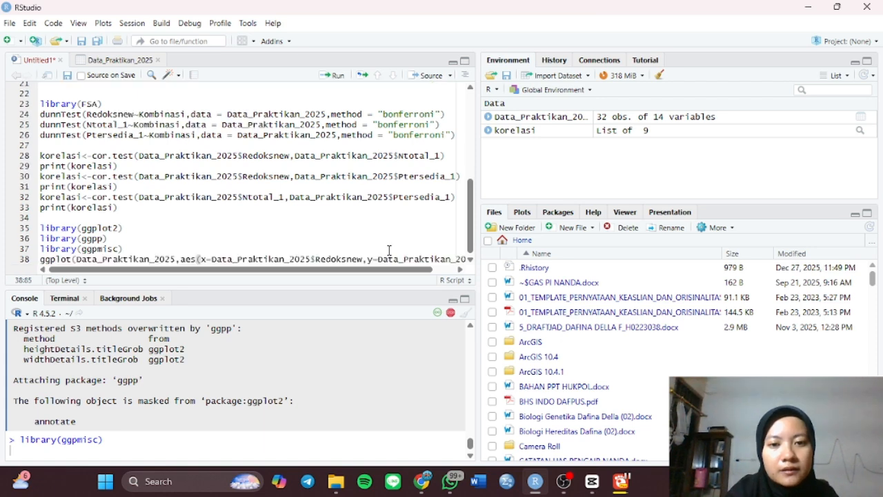
pyautogui.click(429, 258)
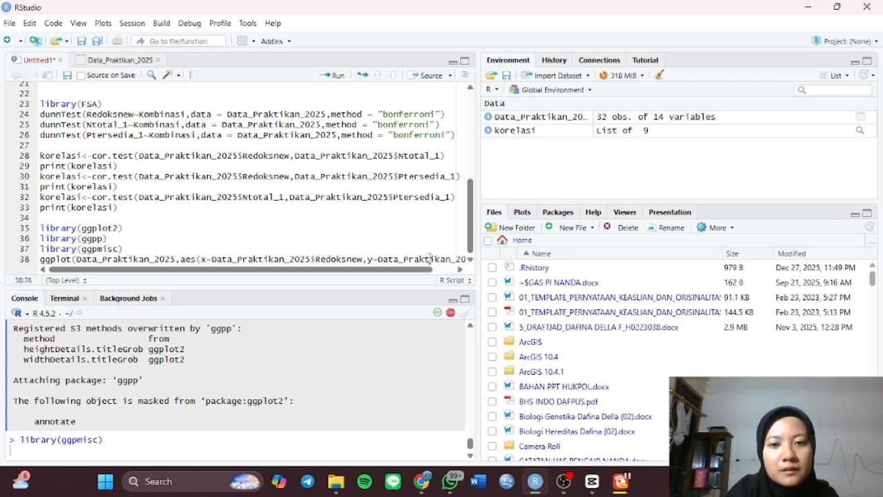
pyautogui.doubleClick(435, 259)
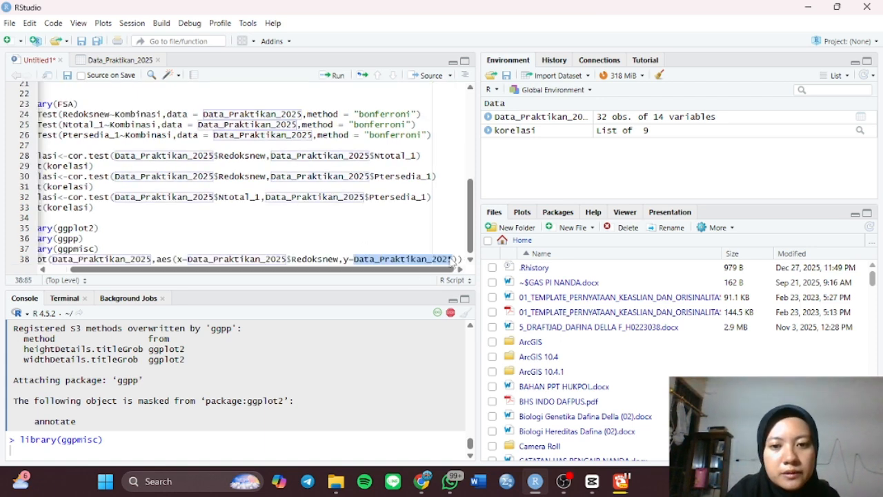
pyautogui.click(456, 259)
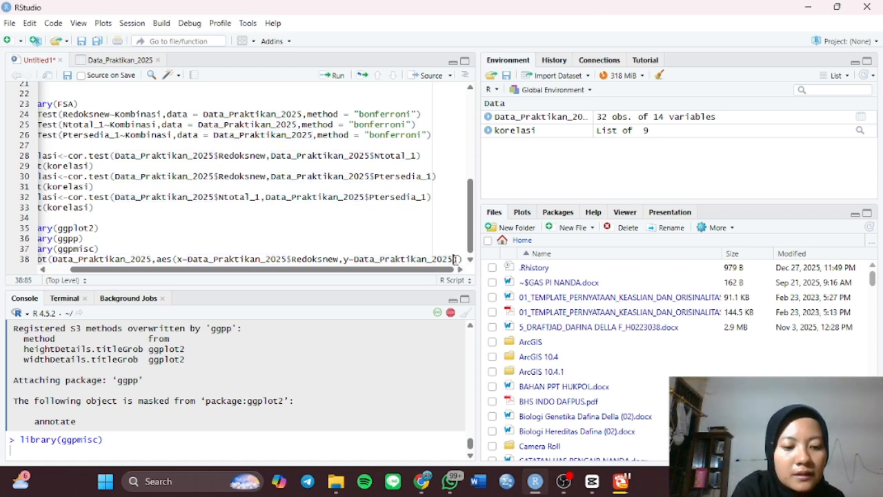
pyautogui.write('$')
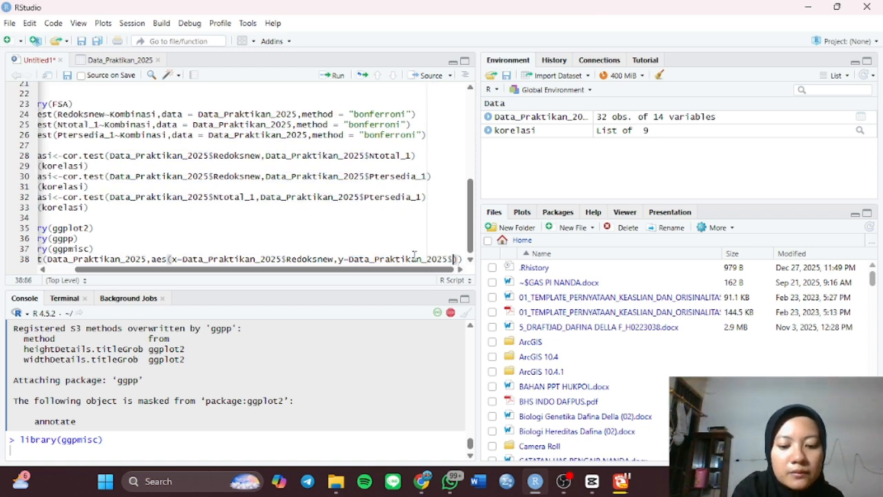
pyautogui.write('Nt')
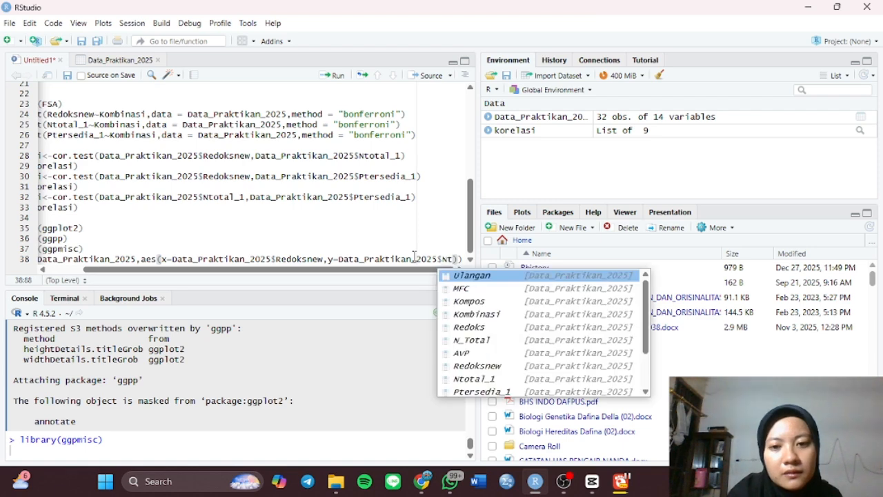
pyautogui.click(491, 390)
pyautogui.click(491, 378)
pyautogui.doubleClick(492, 381)
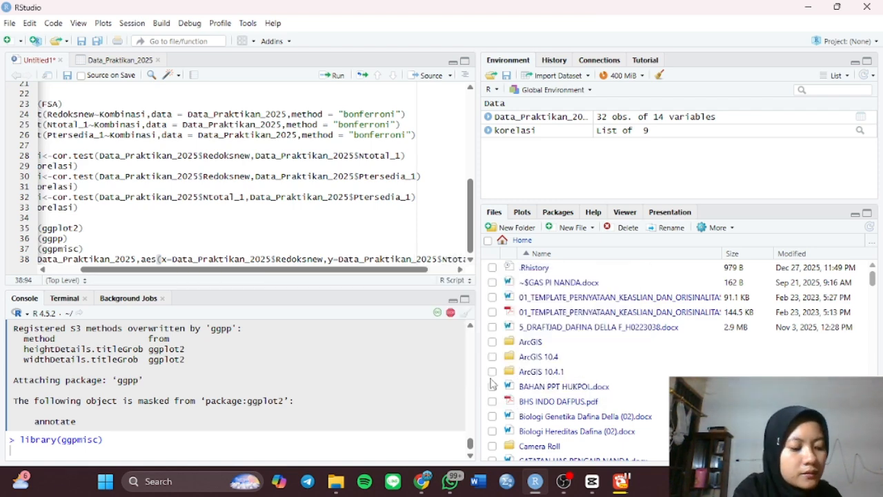
# Complete the plot with geom_smooth(method = "lm", se = FALSE), theme_classic() and stat_poly_eq() with equation and R² labels, formula = y ~ x, parse = TRUE, and run it
pyautogui.write('))+')
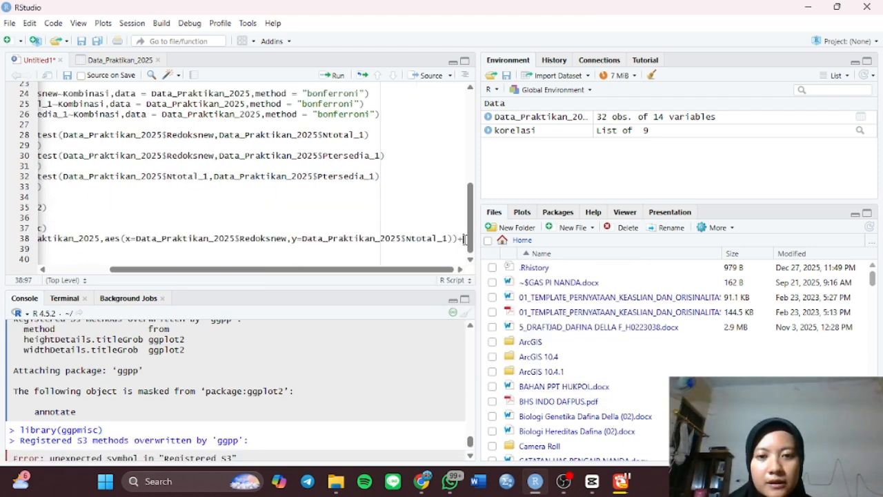
pyautogui.write('geom_smooth(method = "lm", se = FALSE) +   theme_classic()+   stat_poly_eq(     aes(label = paste(..eq.label.., ..rr.label.., sep = "~~~")),     formula = y ~ x,     parse = TRUE   )')
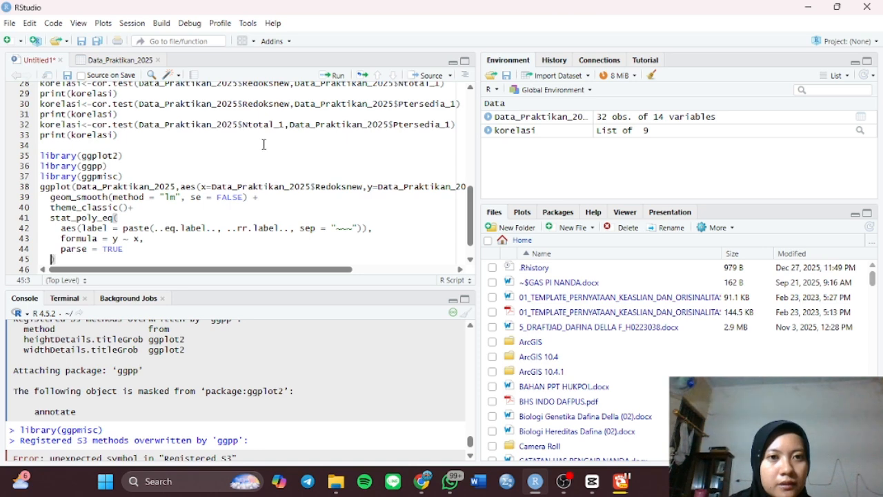
pyautogui.click(332, 75)
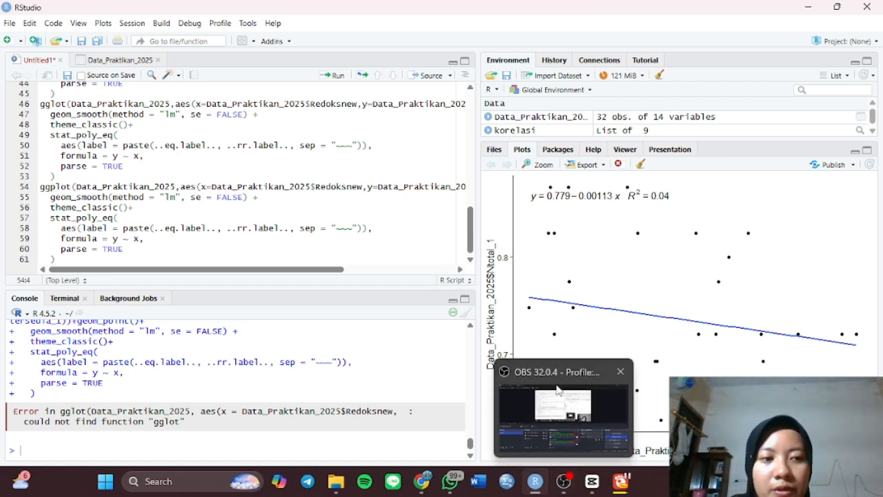
# Check the ggplot block starting on line 54 and run it to plot Ptersedia_1 against Redoksnew
pyautogui.scroll(1, 215, 223)
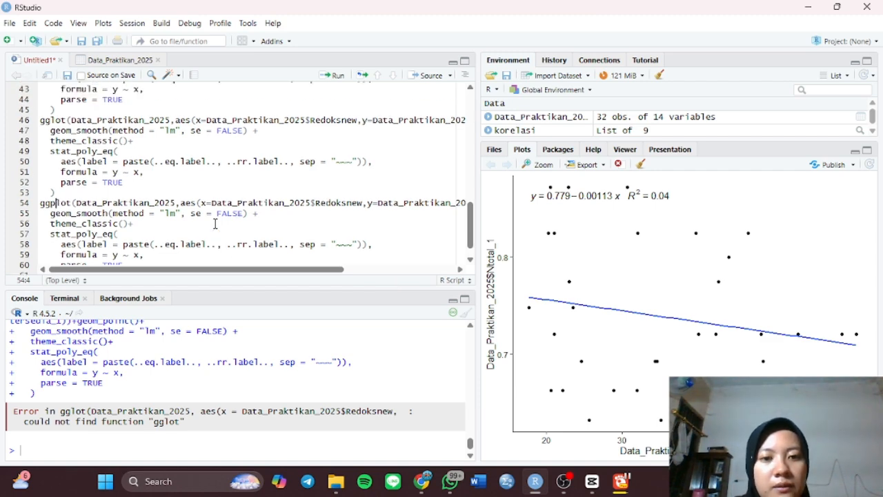
pyautogui.hscroll(2, 215, 223)
pyautogui.hscroll(-2, 215, 223)
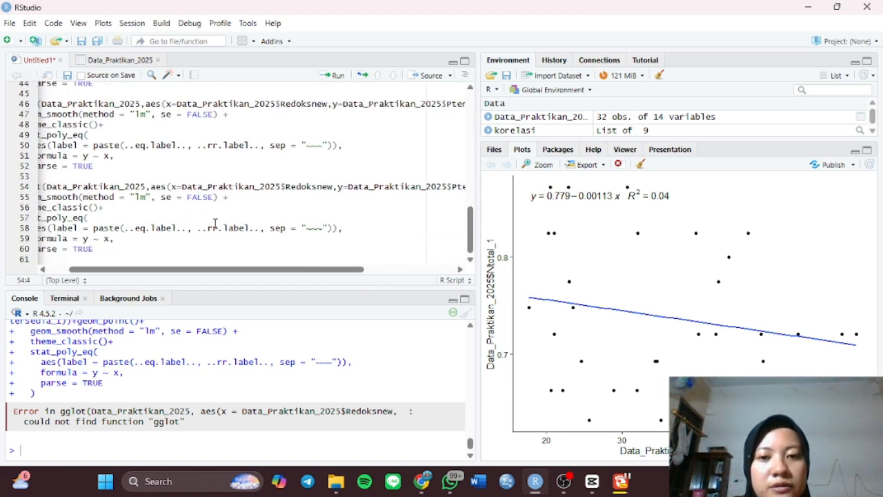
pyautogui.hscroll(2, 216, 224)
pyautogui.hscroll(-4, 215, 224)
pyautogui.scroll(-1, 215, 223)
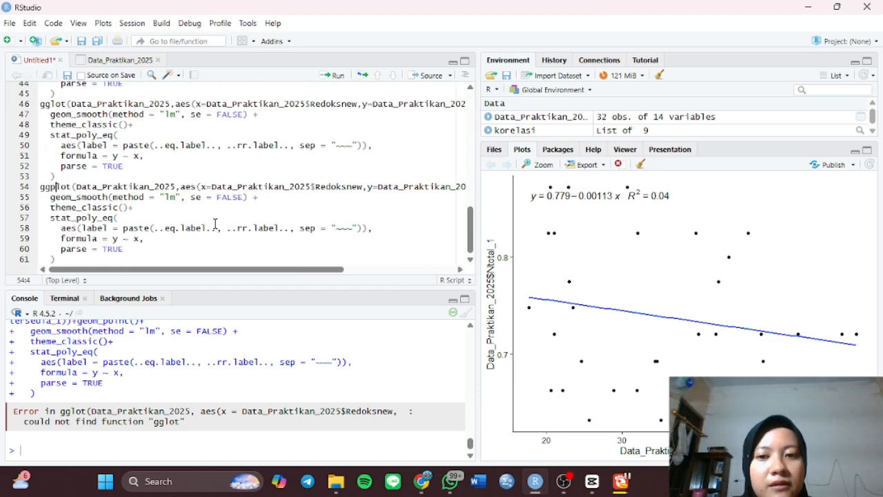
pyautogui.click(142, 247)
pyautogui.hotkey('ctrl', 'Return')
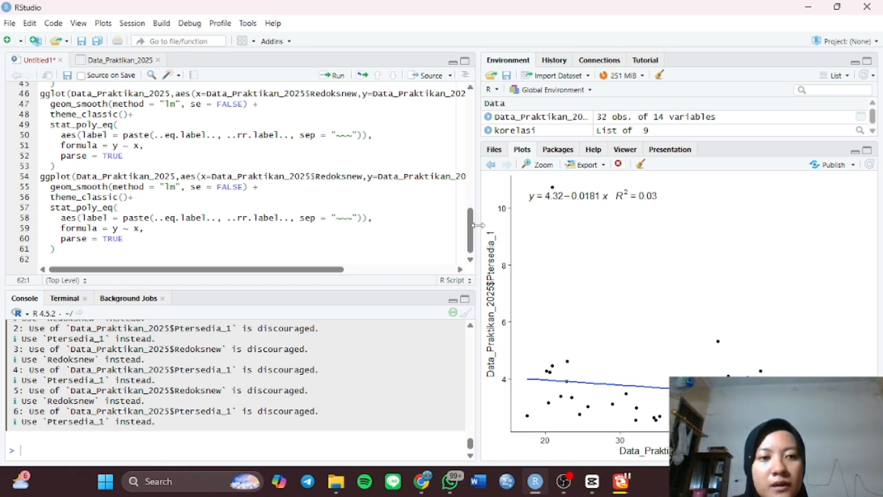
# Try to plot Ntotal_1 against Ptersedia_1 by adding a gglot() block on line 62 and running it
pyautogui.write('gglot(Data_Praktikan_2025,aes(x=Data_Praktikan_2025$Ptersedia_1,y=Data_Praktikan_2025$Ptotal_1))+geom_point()+   geom_smooth(method = "lm", se = FALSE) +   theme_classic()+   stat_poly_eq(     aes(label = paste(..eq.label.., ..rr.label.., sep = "~~~")),     formula = y ~ x,     parse = TRUE   )')
pyautogui.hotkey('ctrl', 'Return')
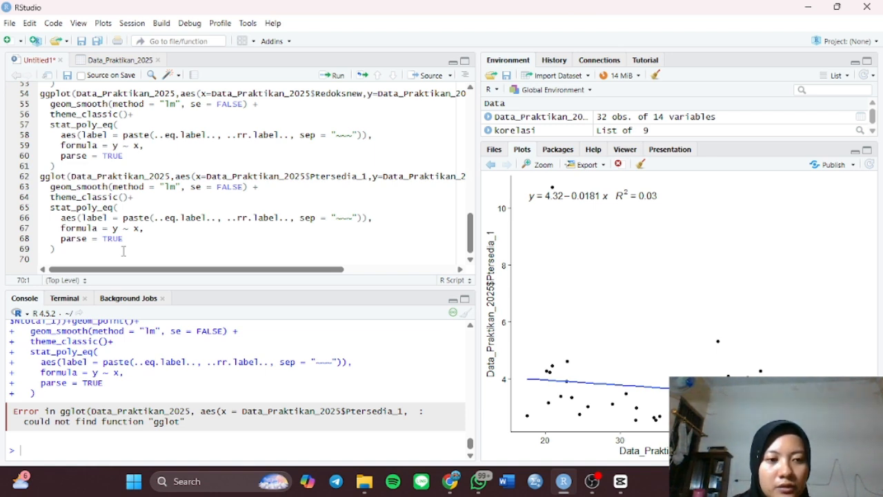
# Paste another copy of the regression plot block on line 70 and correct its function name to ggplot
pyautogui.hotkey('ctrl', 'v')
pyautogui.click(50, 186)
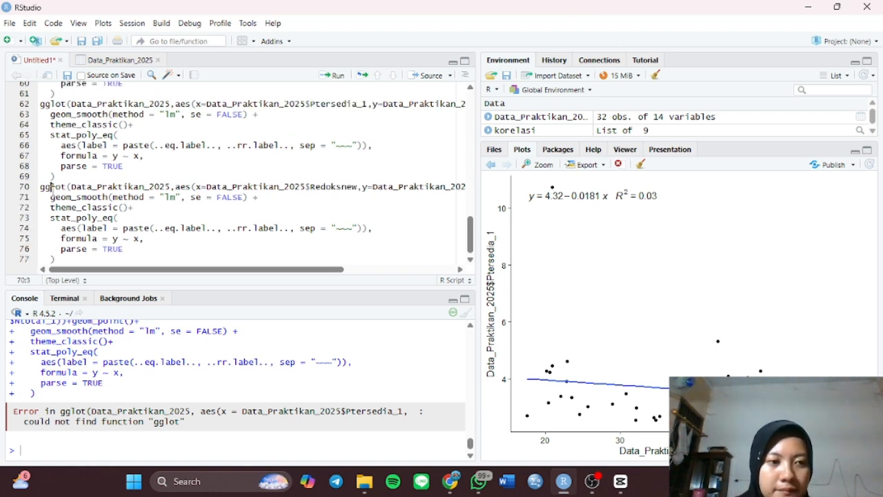
pyautogui.write('p')
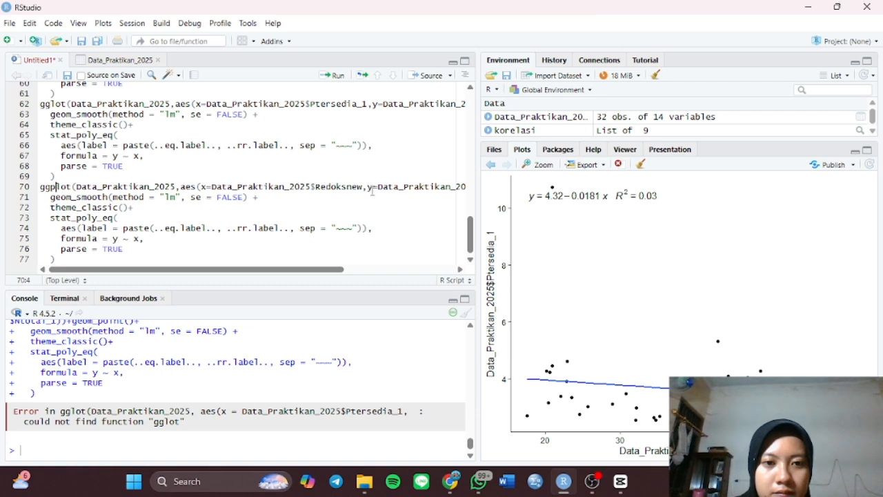
# Change the line 70 block to map x to Ptersedia_1 and y to Ntotal_1, and run it
pyautogui.hscroll(2, 363, 191)
pyautogui.moveTo(326, 187); pyautogui.dragTo(282, 191)
pyautogui.write('Pter')
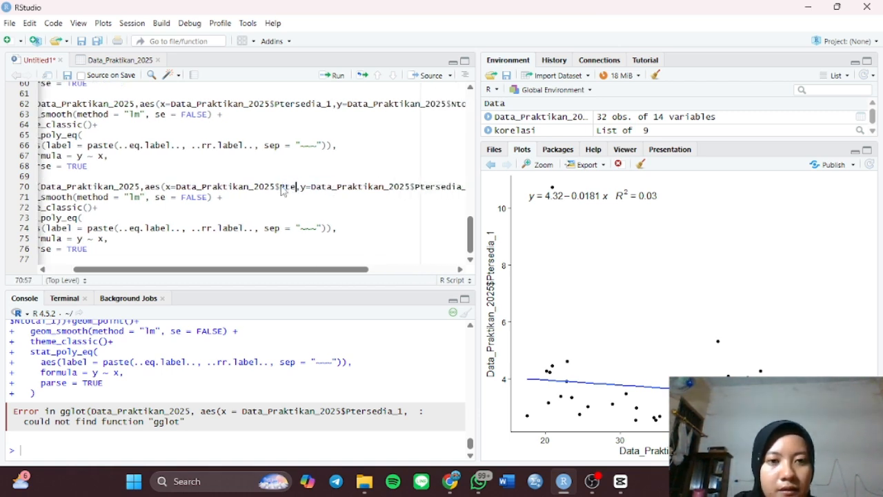
pyautogui.press('Return')
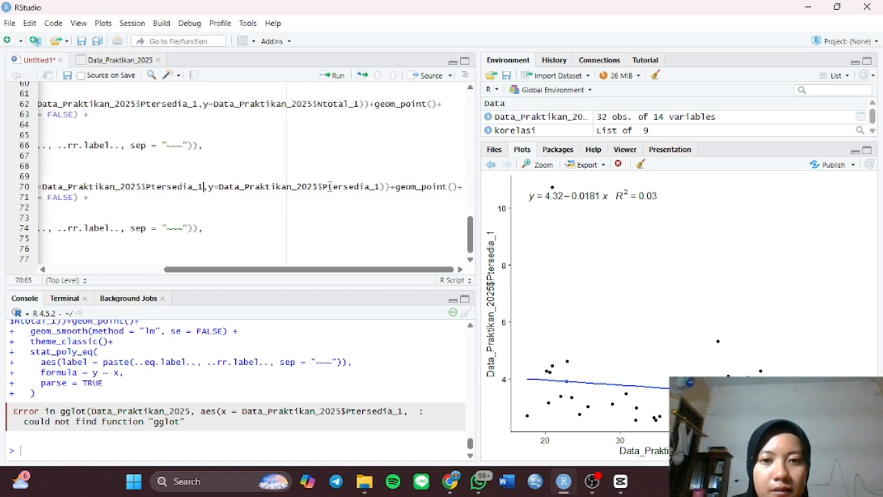
pyautogui.hscroll(7, 324, 191)
pyautogui.moveTo(323, 187); pyautogui.dragTo(379, 189)
pyautogui.write('Ntot')
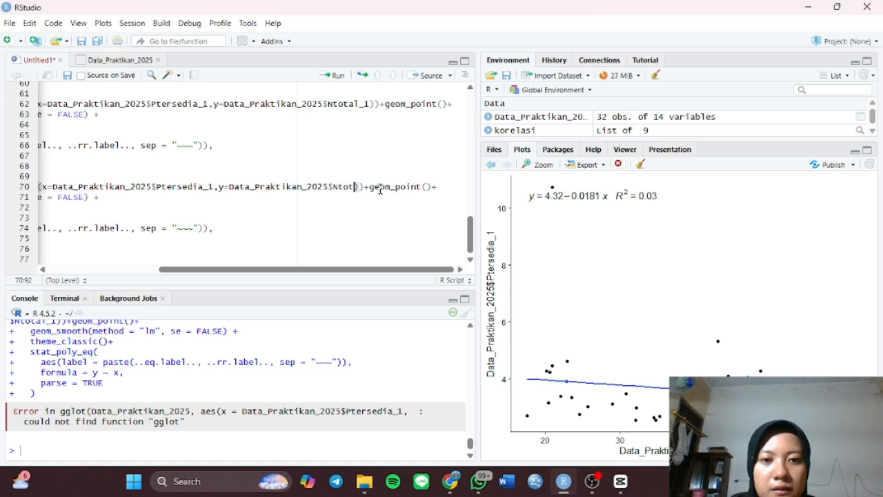
pyautogui.press('Return')
pyautogui.hscroll(-8, 285, 209)
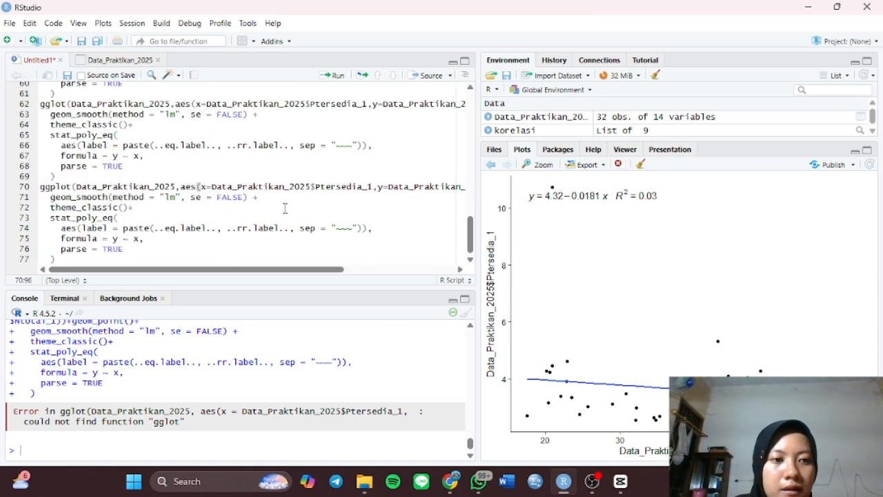
pyautogui.click(334, 76)
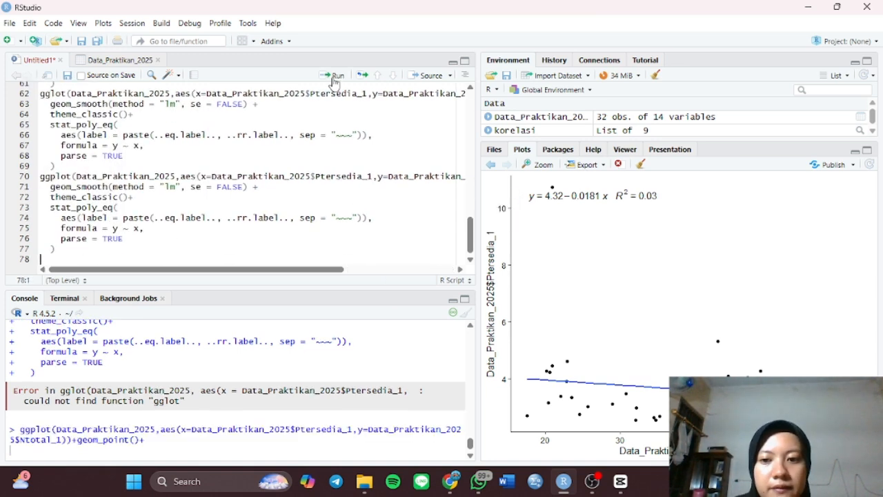